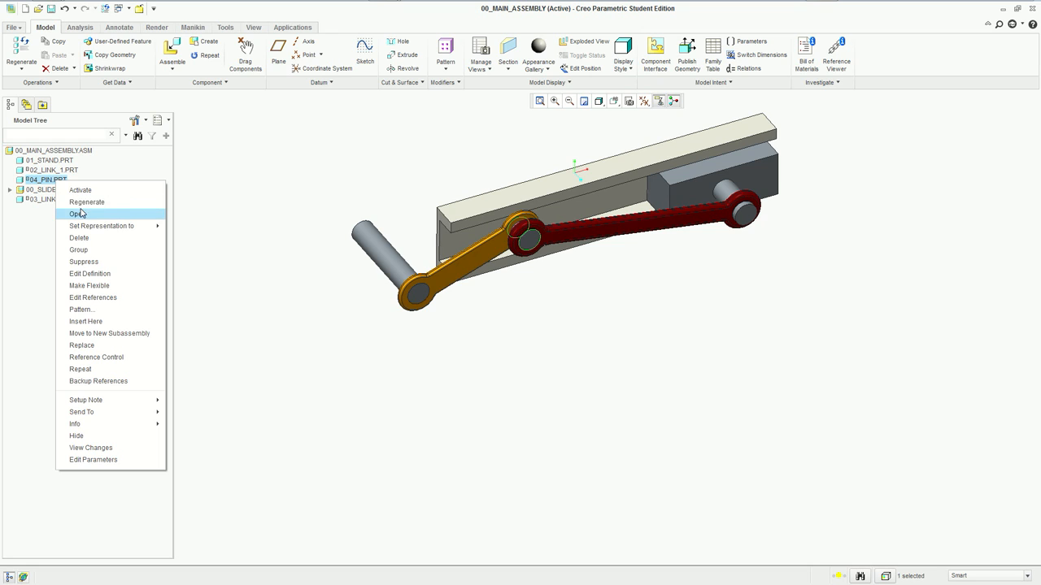
- Examine the slider-crank assembly's stand, links, pins and slider from several viewing angles
left_click(18, 283)
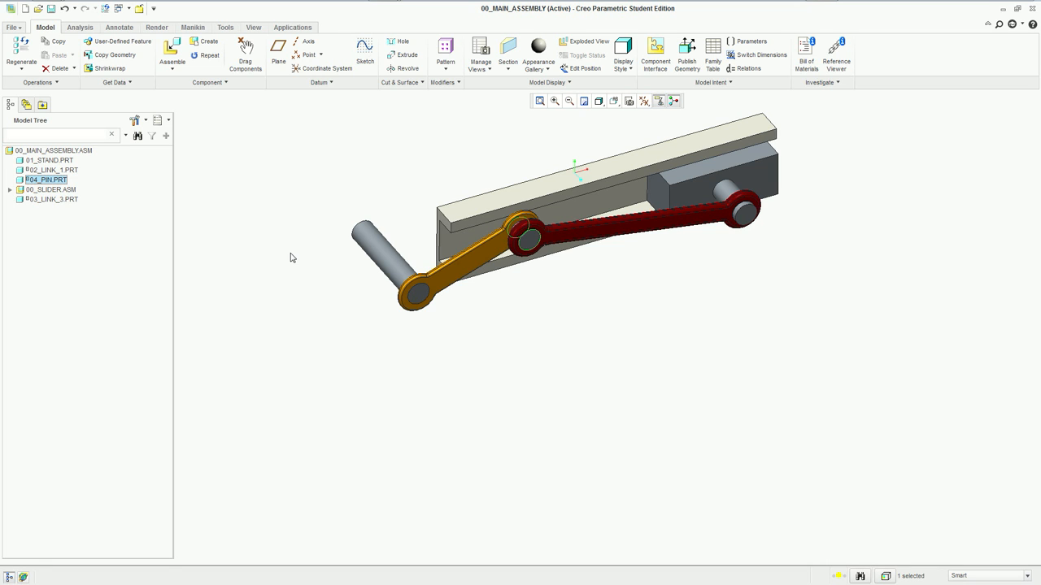
middle_click_drag(347, 326, 353, 316)
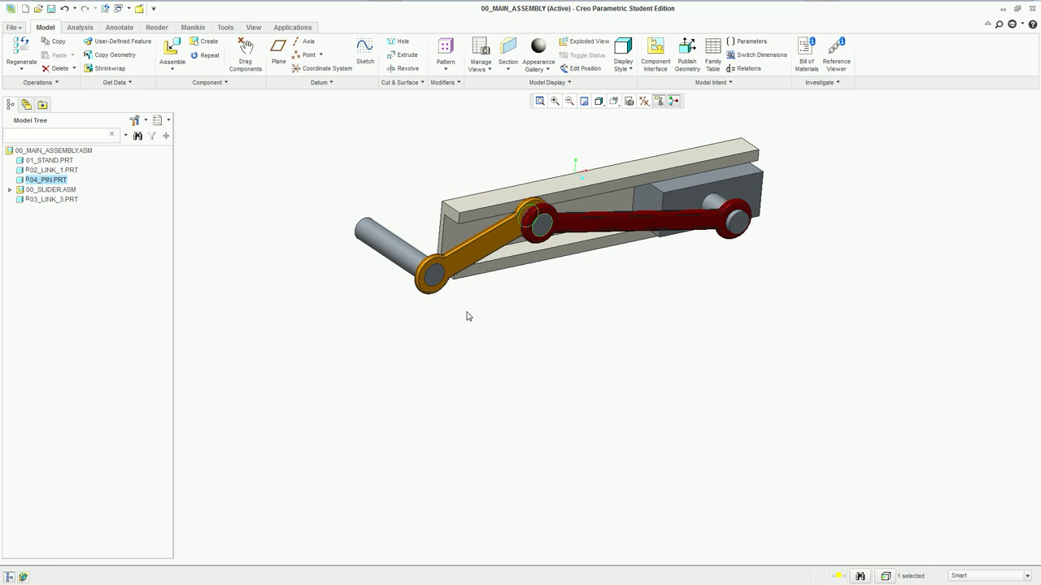
scroll(468, 317, "up", 3)
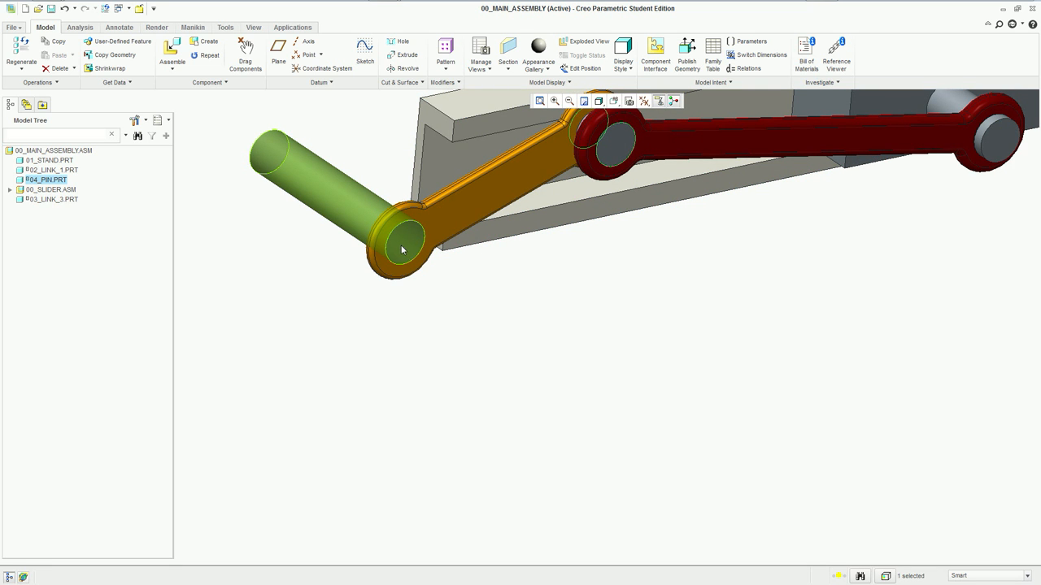
scroll(525, 286, "up", 2)
middle_click_drag(560, 298, 486, 339)
scroll(491, 359, "up", 2)
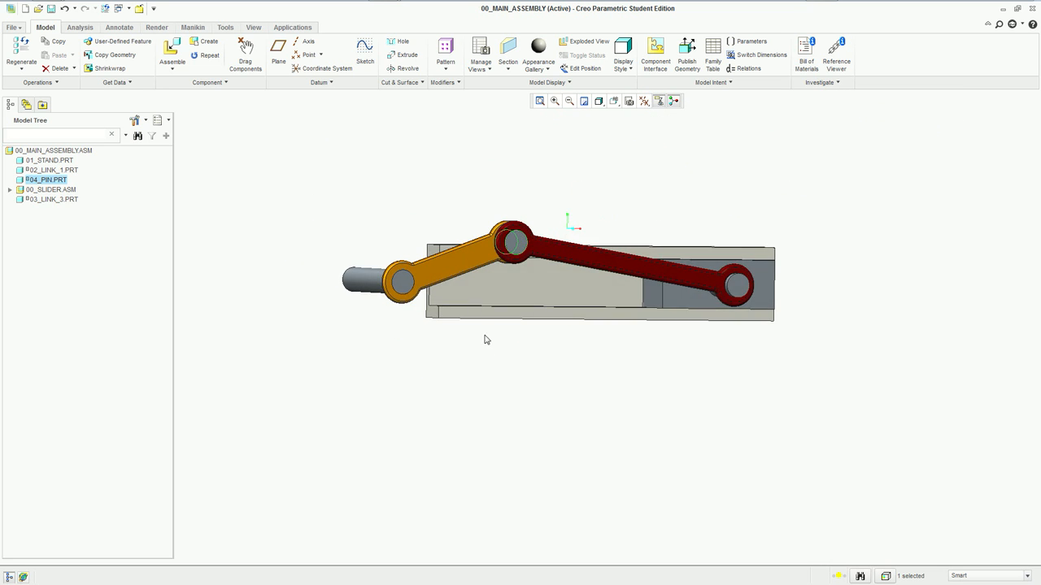
middle_click_drag(538, 211, 558, 271)
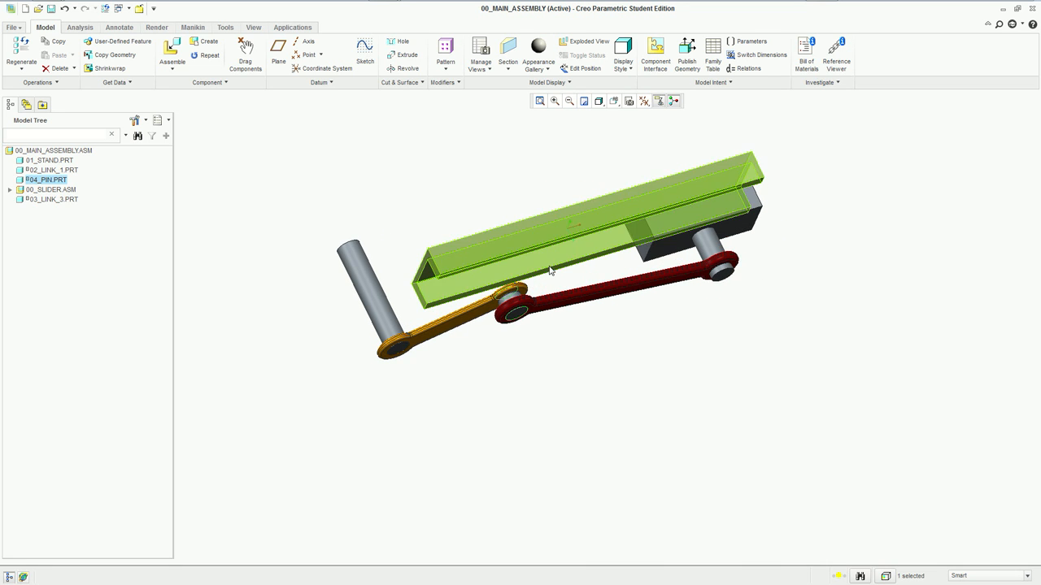
middle_click_drag(611, 399, 630, 368)
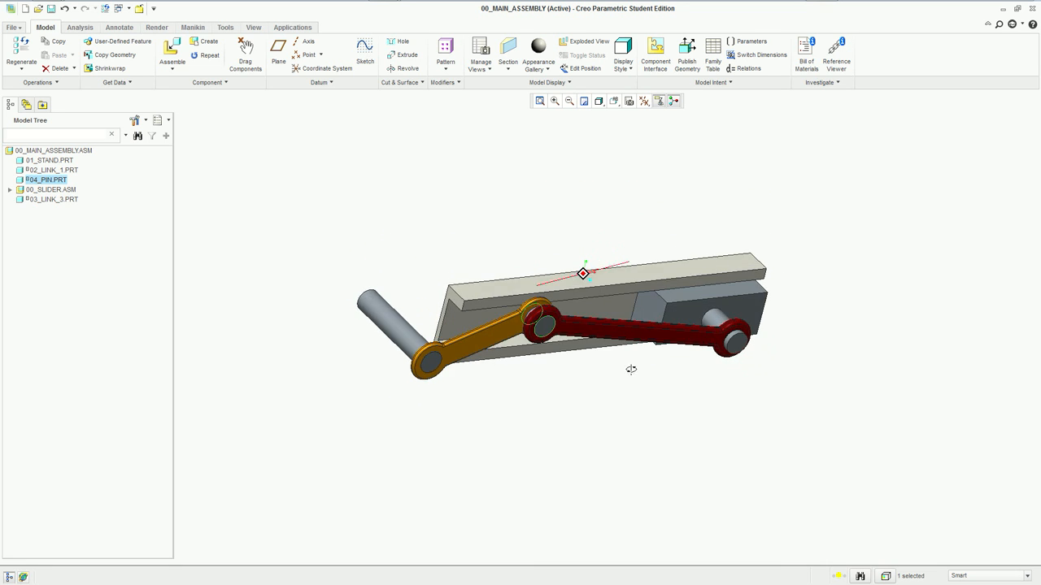
- Open the 01_STAND part from the main assembly in its own maximized window
left_click(53, 161)
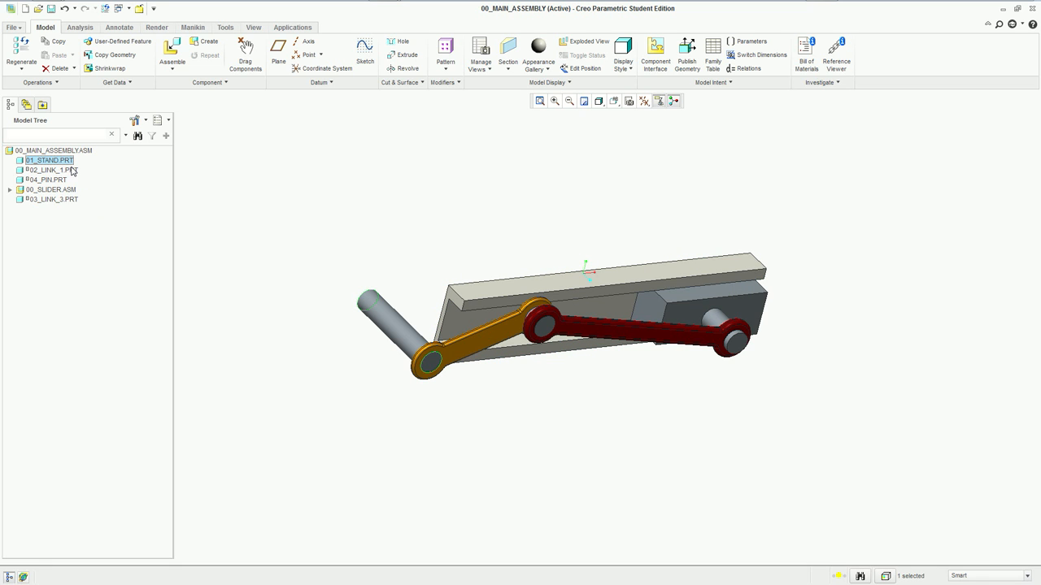
middle_click_drag(564, 402, 439, 311, "shift")
scroll(435, 304, "down", 3)
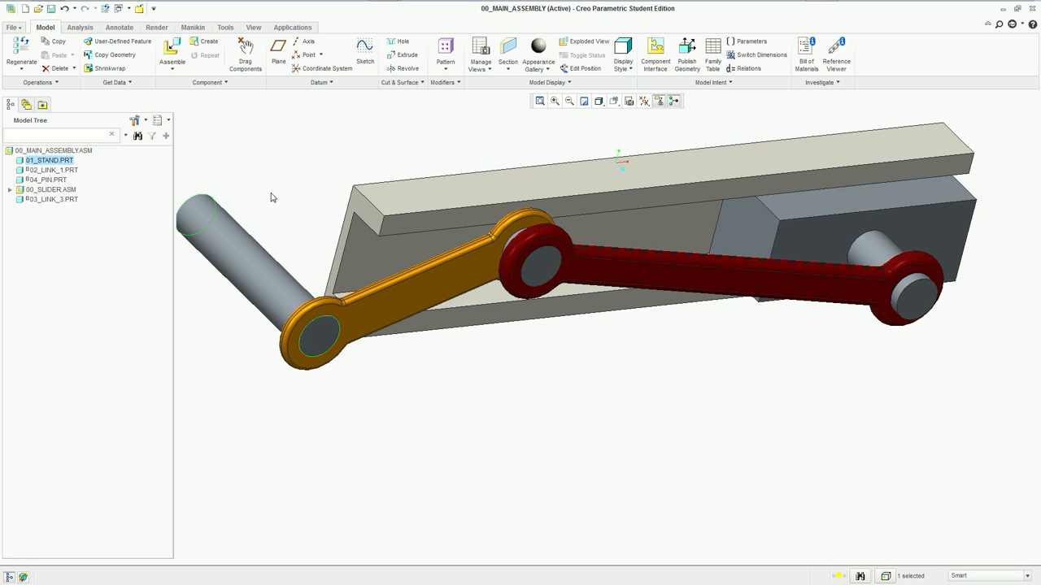
middle_click_drag(270, 193, 381, 245, "shift")
right_click(35, 167)
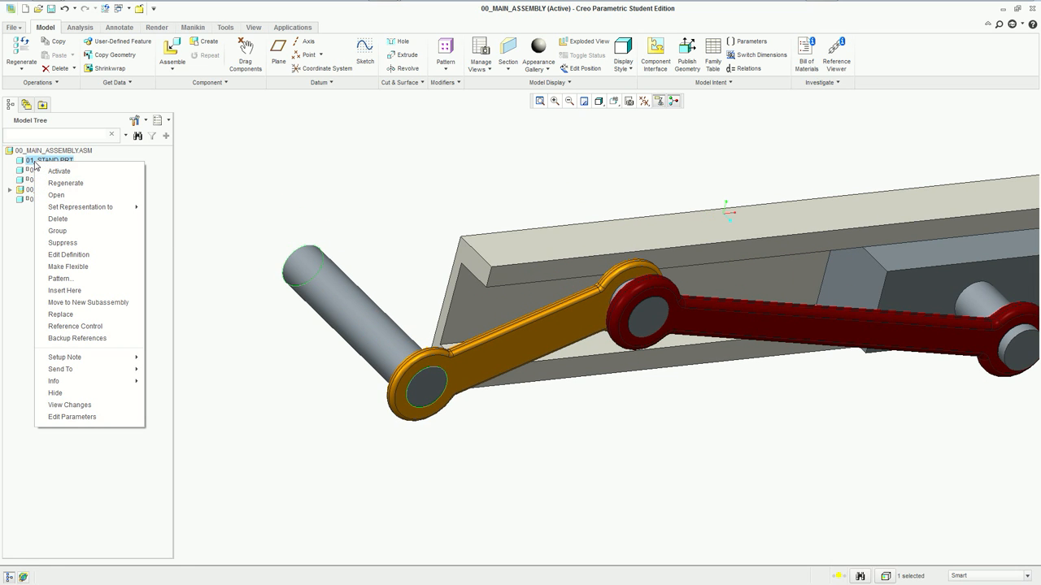
left_click(68, 195)
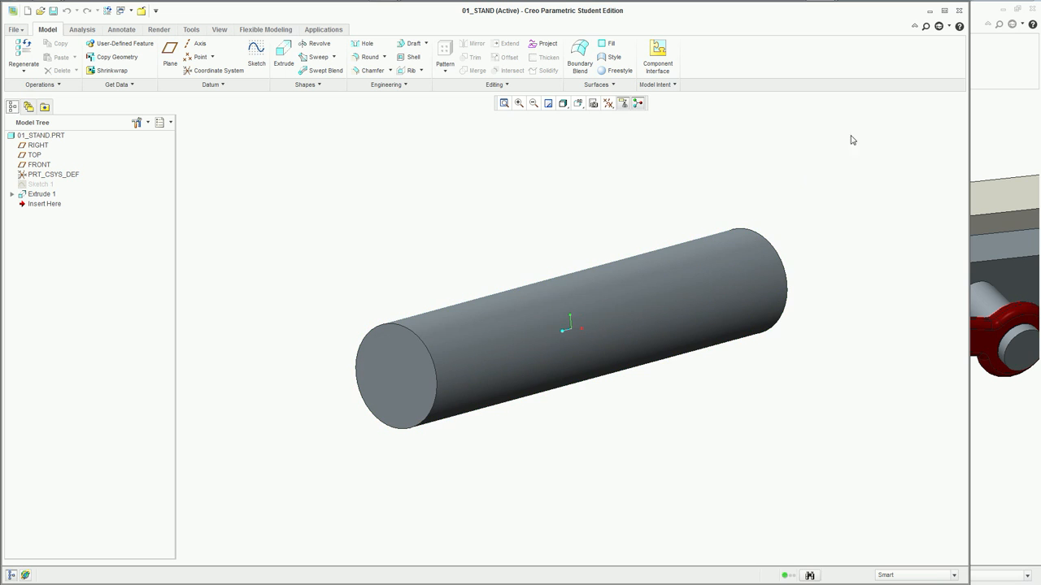
left_click(944, 11)
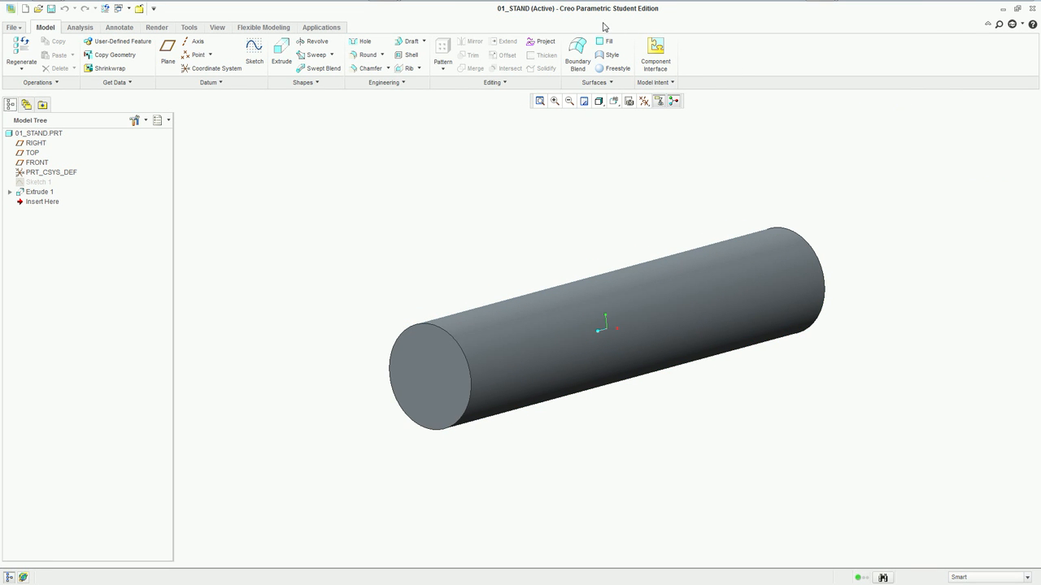
double_click(565, 14)
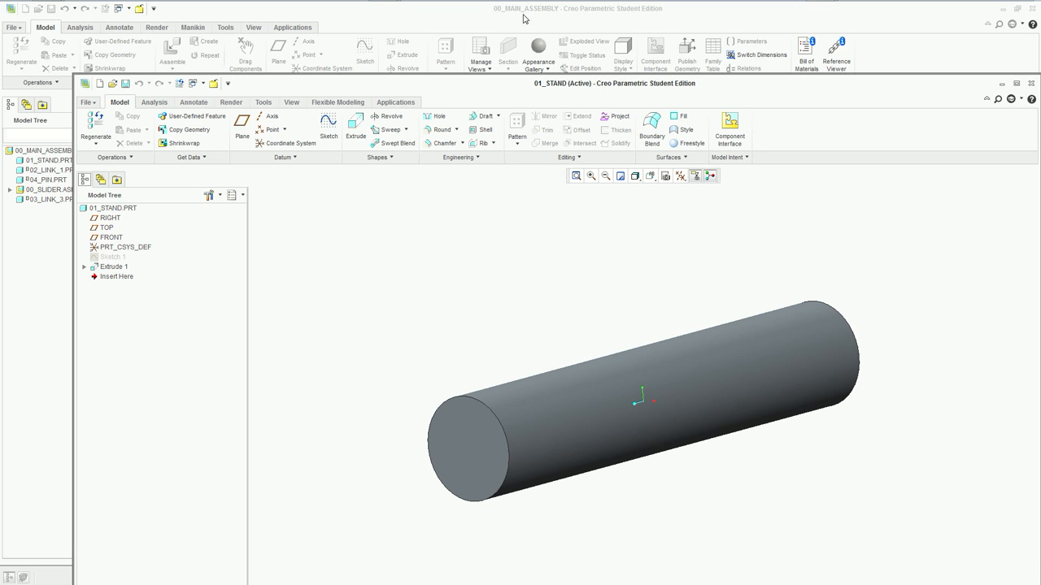
double_click(548, 89)
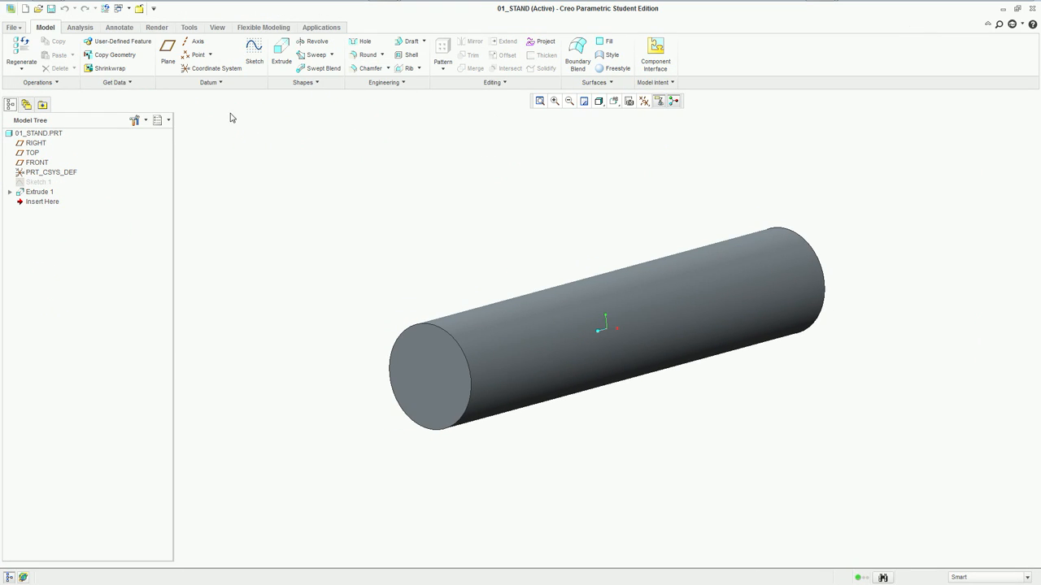
- Bring up the material settings from the stand part's model properties
left_click(11, 29)
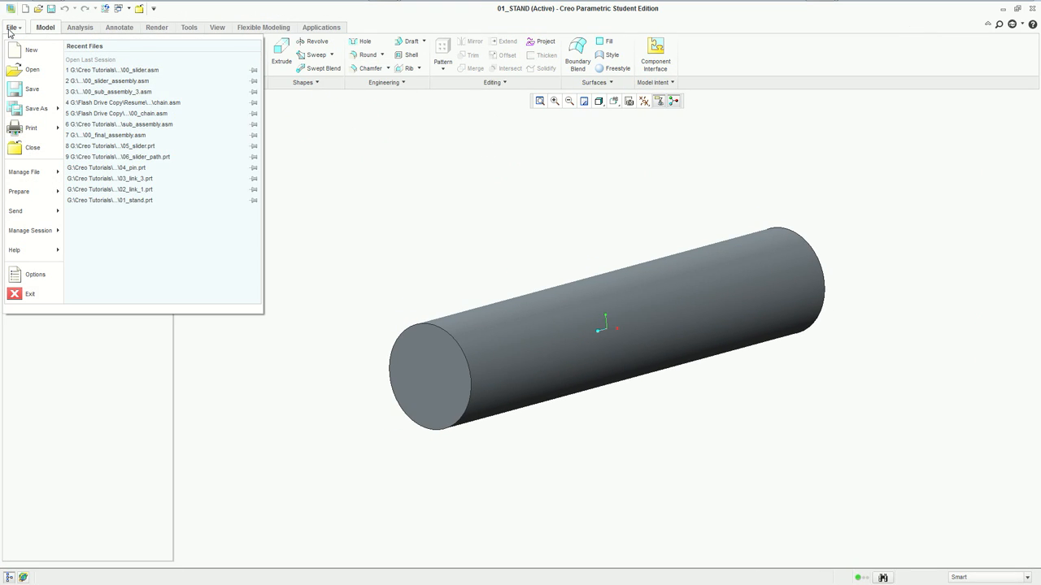
mouse_move(32, 191)
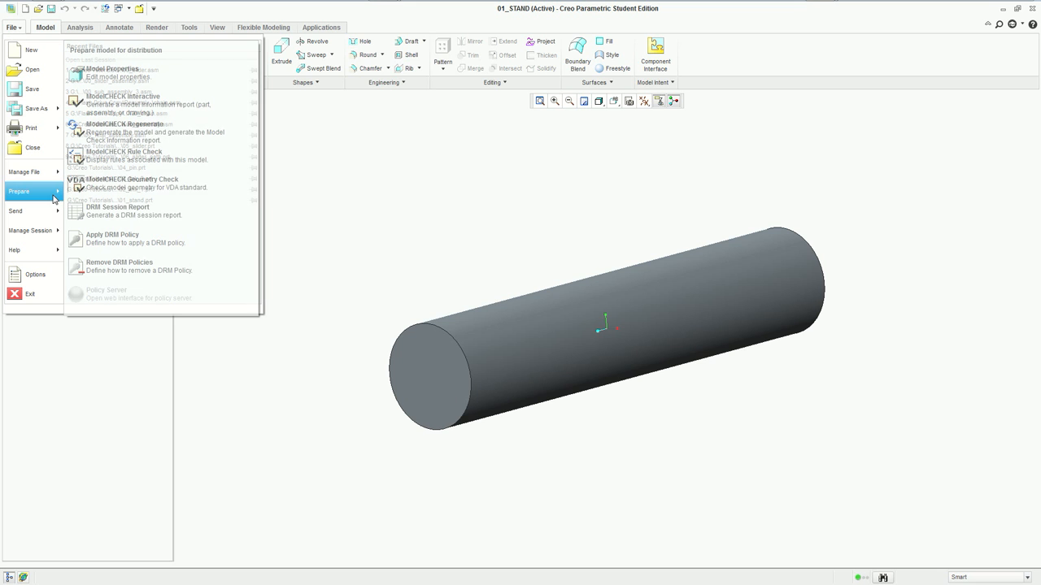
left_click(163, 75)
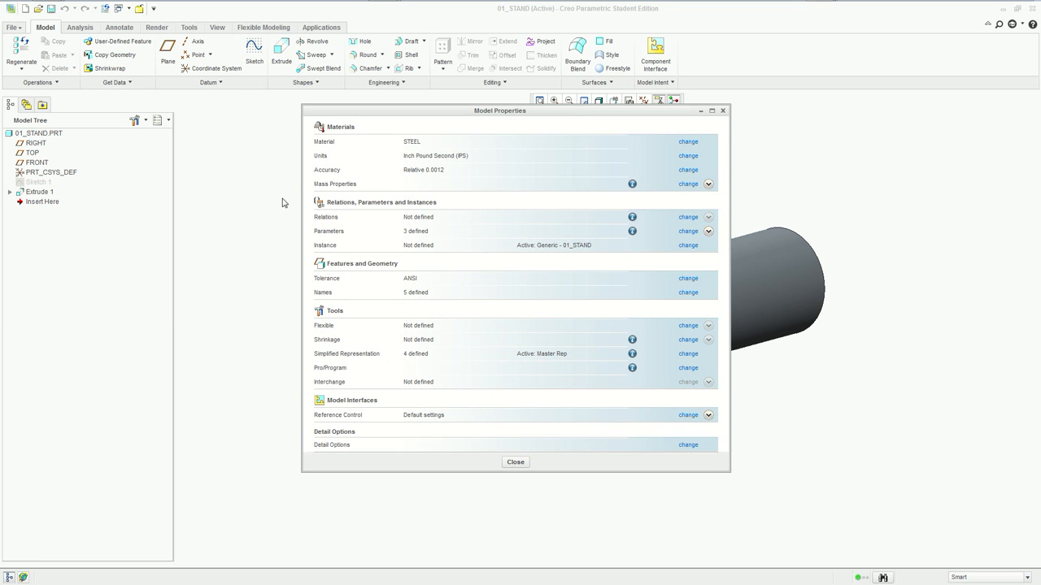
left_click_drag(518, 116, 392, 99)
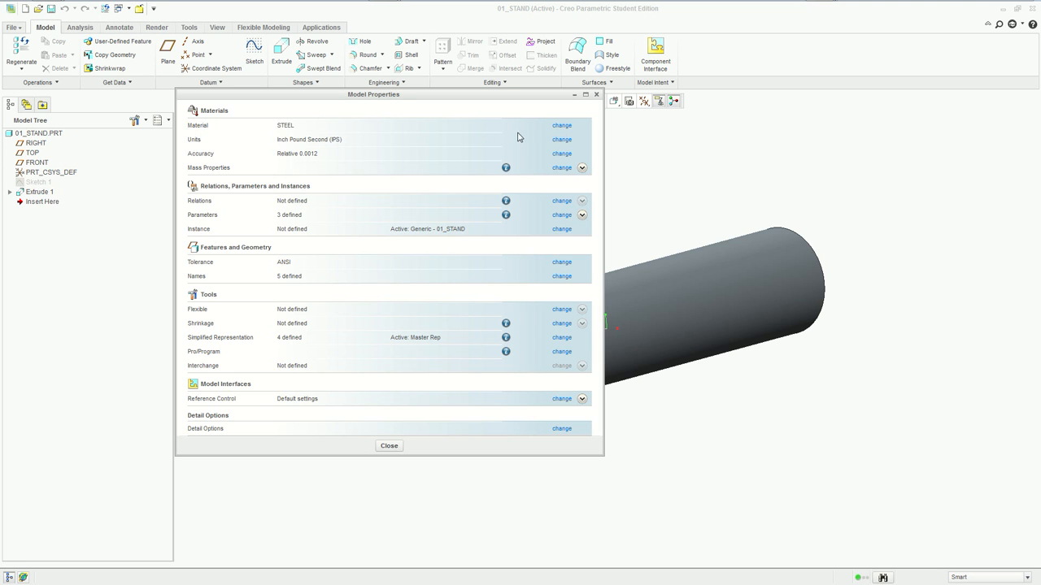
left_click(556, 130)
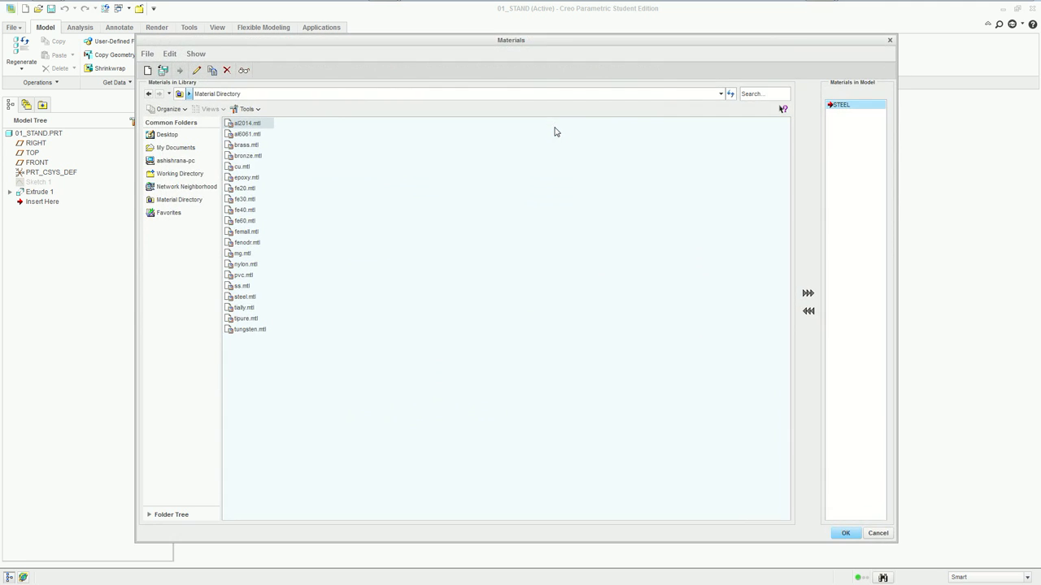
- Add steel.mtl from the material library to the stand, agreeing to replace the material already assigned
left_click(247, 298)
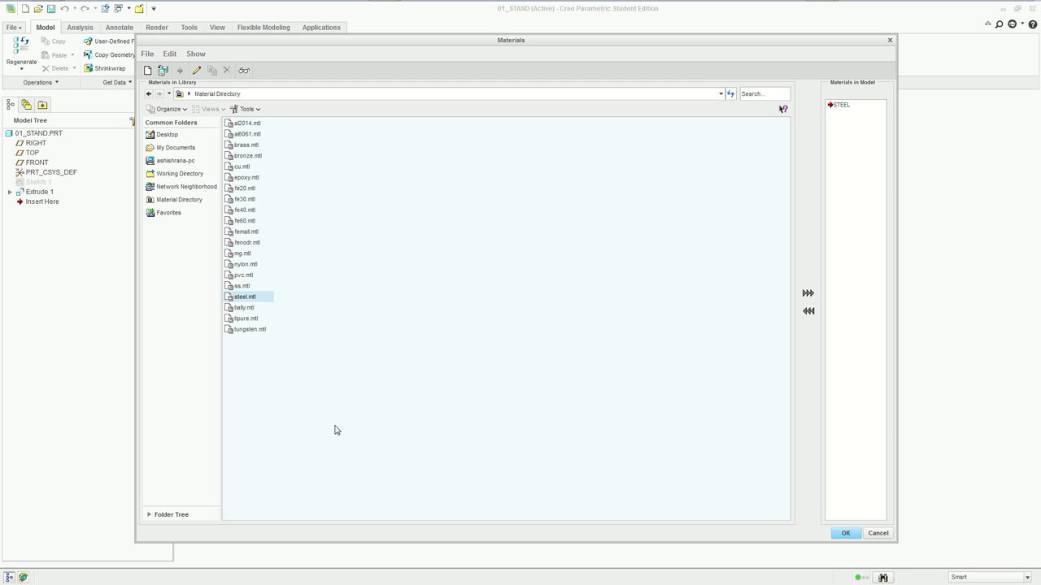
left_click(807, 294)
left_click(513, 310)
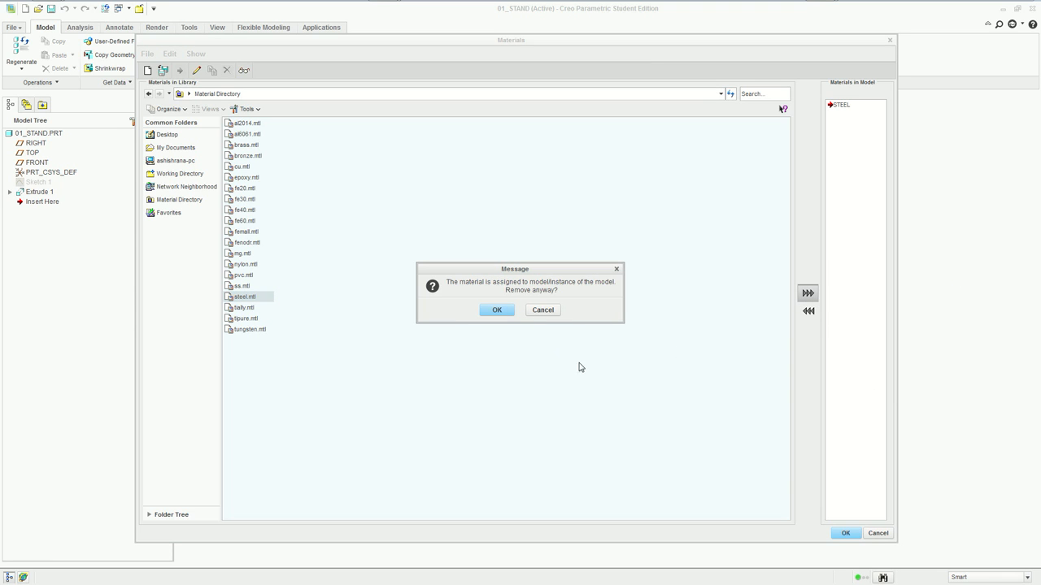
left_click(497, 311)
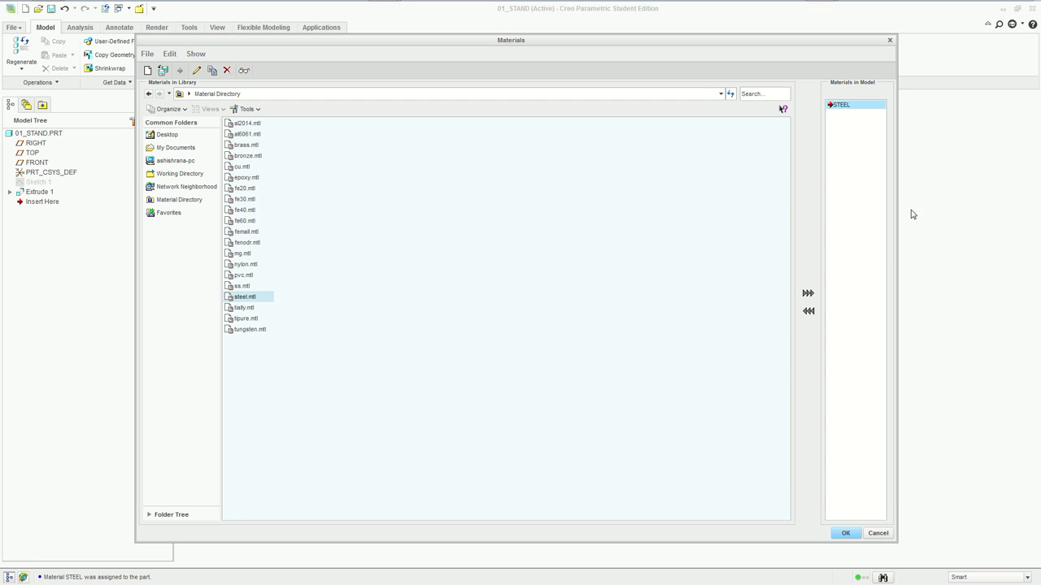
- Unassign the STEEL material from the stand part
left_click_drag(845, 44, 716, 45)
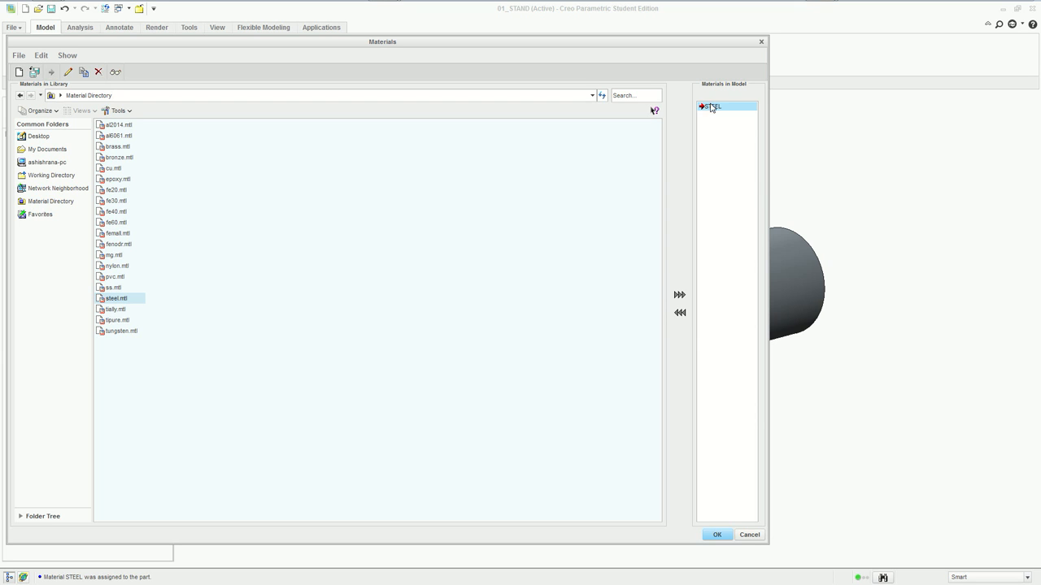
right_click(711, 108)
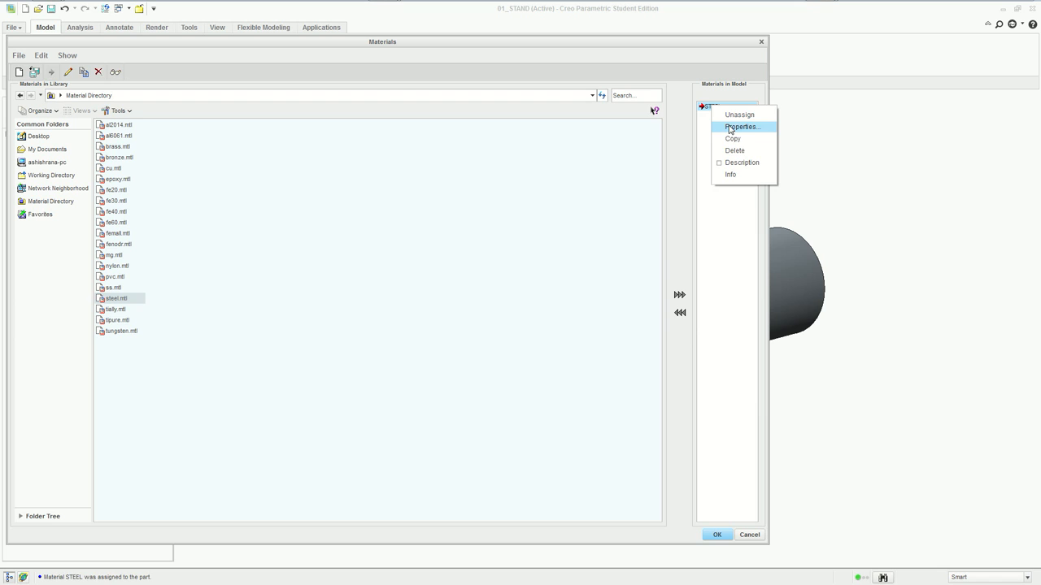
left_click(732, 114)
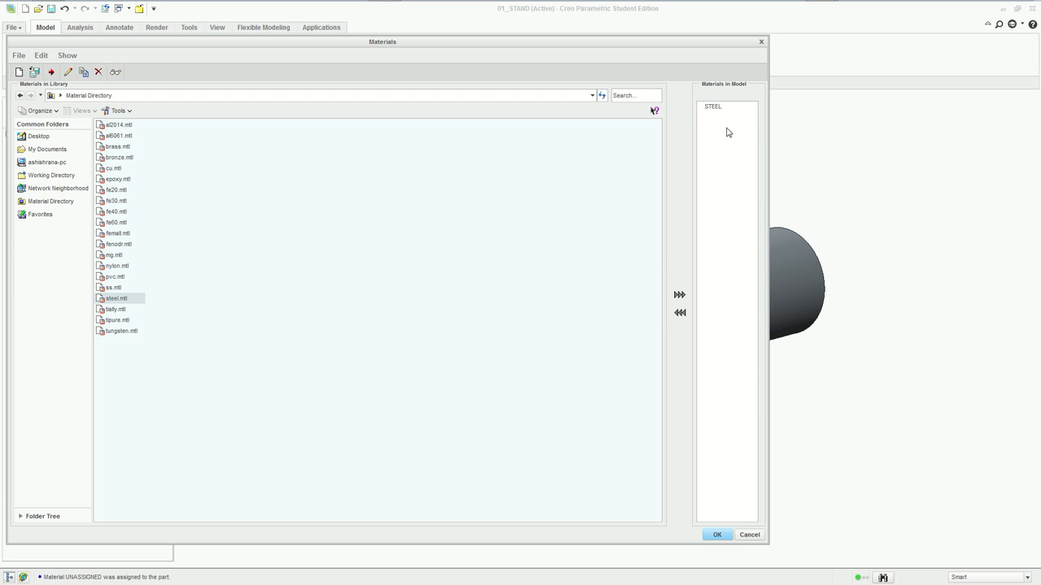
- Assign STEEL as the stand's material, accept the material settings and close the model properties
left_click(714, 109)
right_click(726, 111)
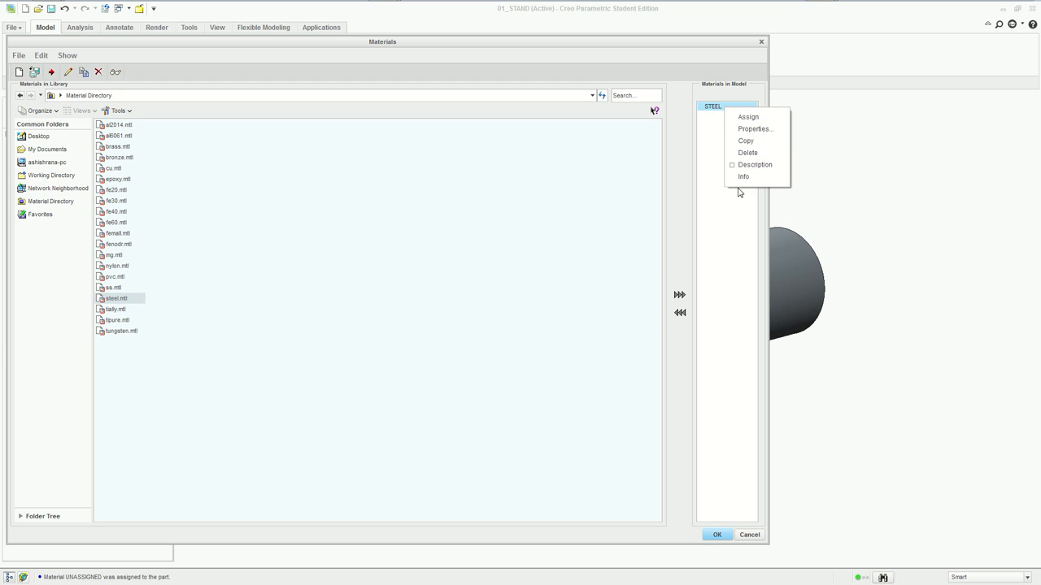
left_click(743, 119)
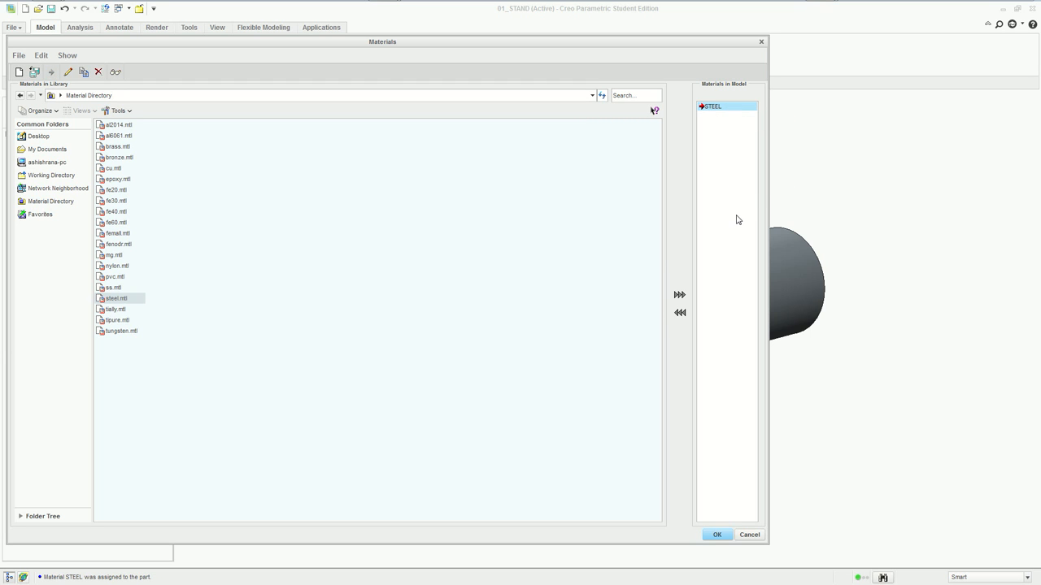
left_click(729, 534)
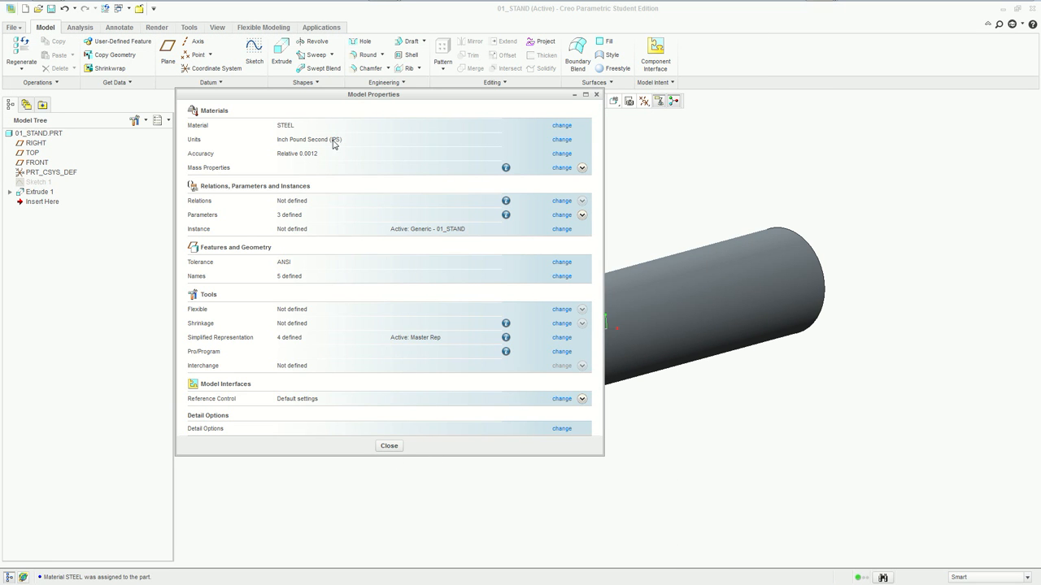
left_click(391, 446)
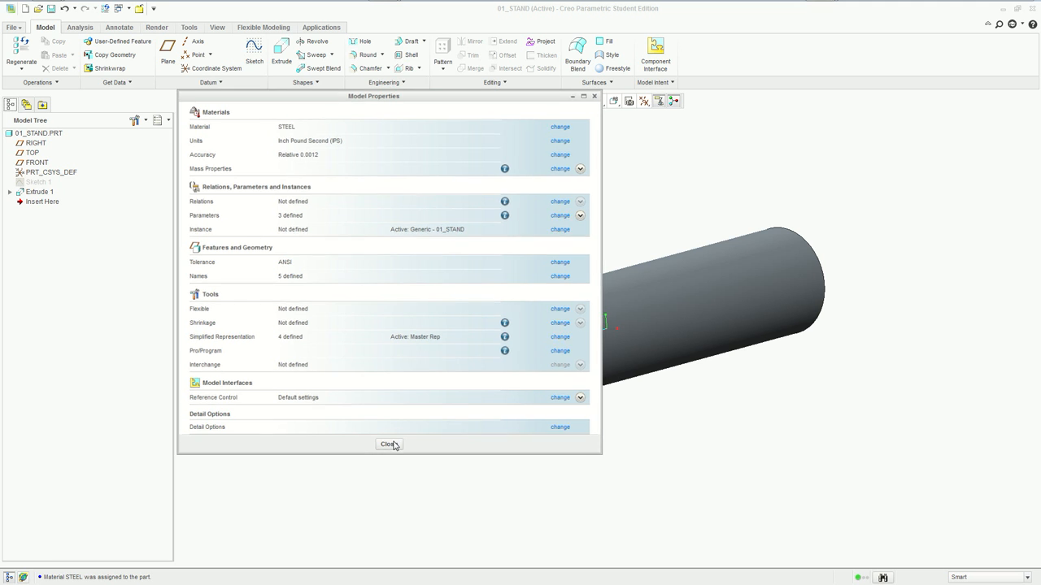
- Save the 01_STAND part and close it to return to the main assembly
left_click(51, 9)
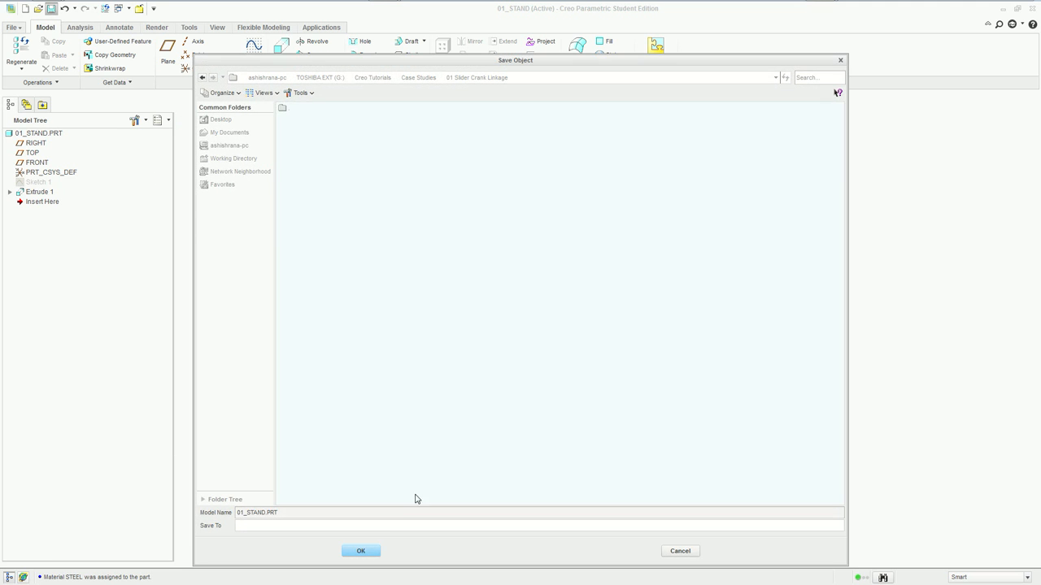
left_click(365, 552)
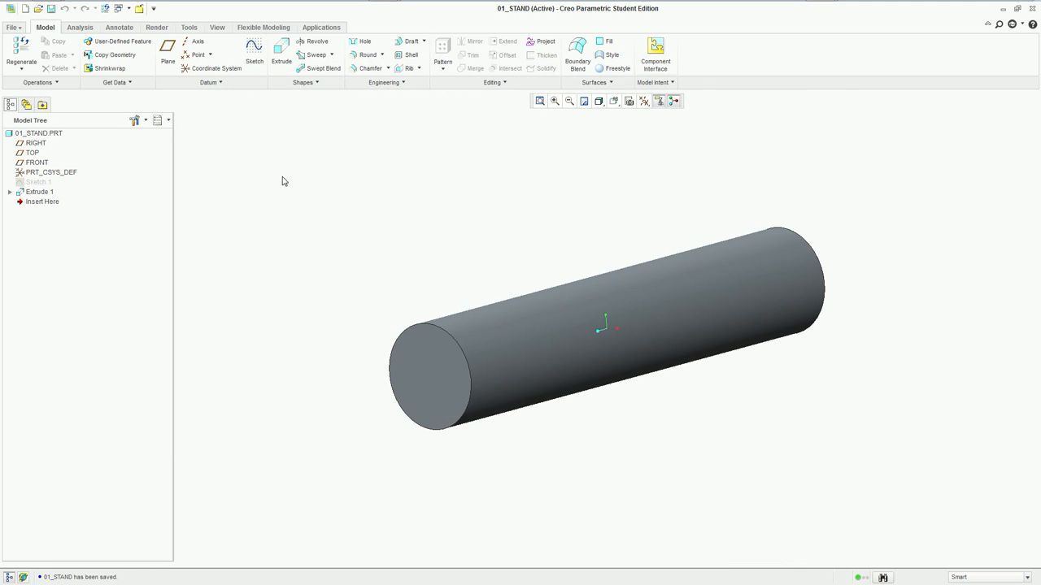
left_click(140, 9)
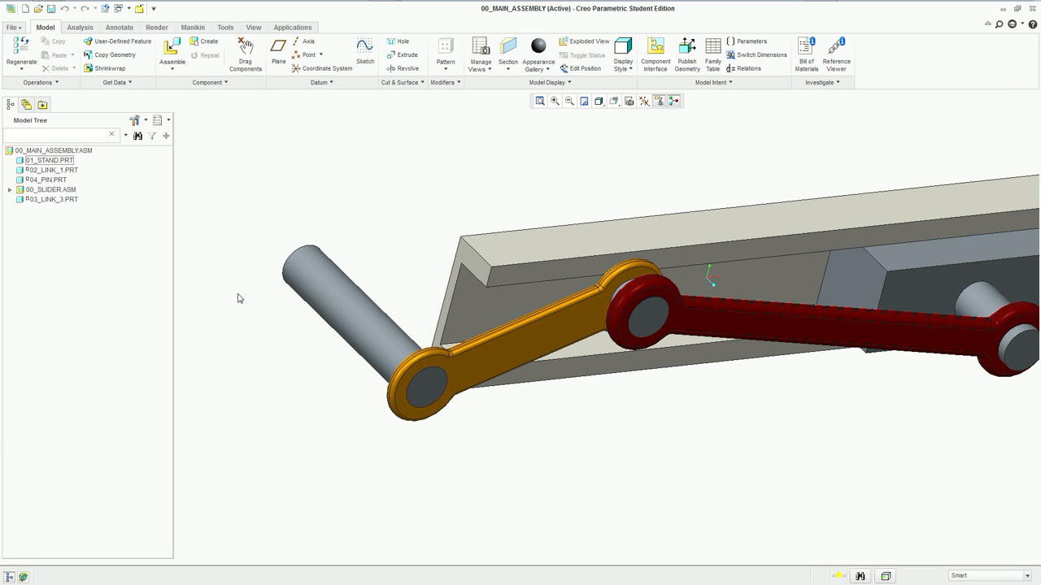
- Open the main assembly's material settings from its model properties and begin a new material definition
middle_click_drag(592, 405, 460, 348, "shift")
scroll(478, 378, "up", 2)
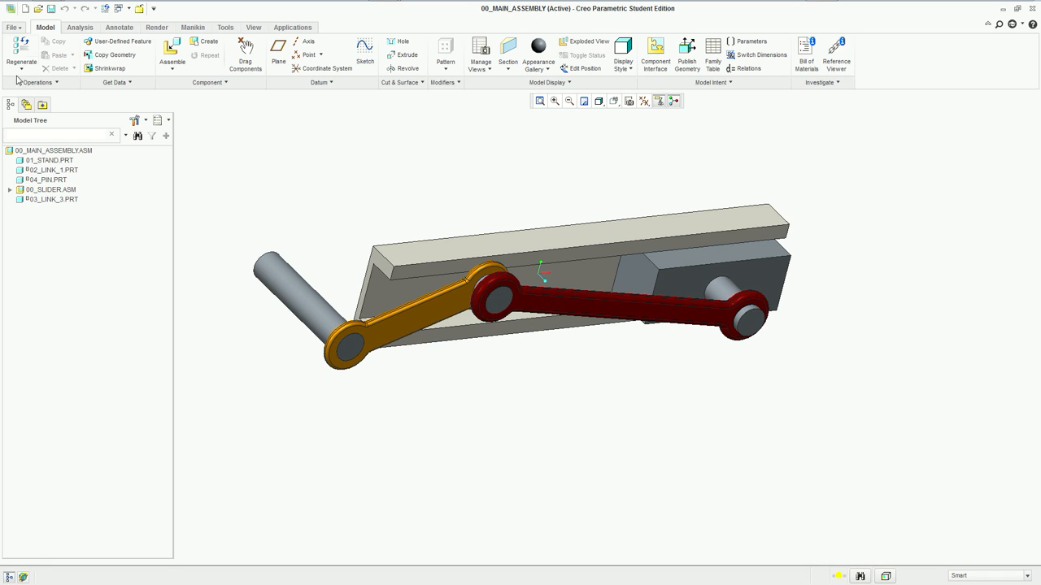
left_click(13, 28)
mouse_move(24, 191)
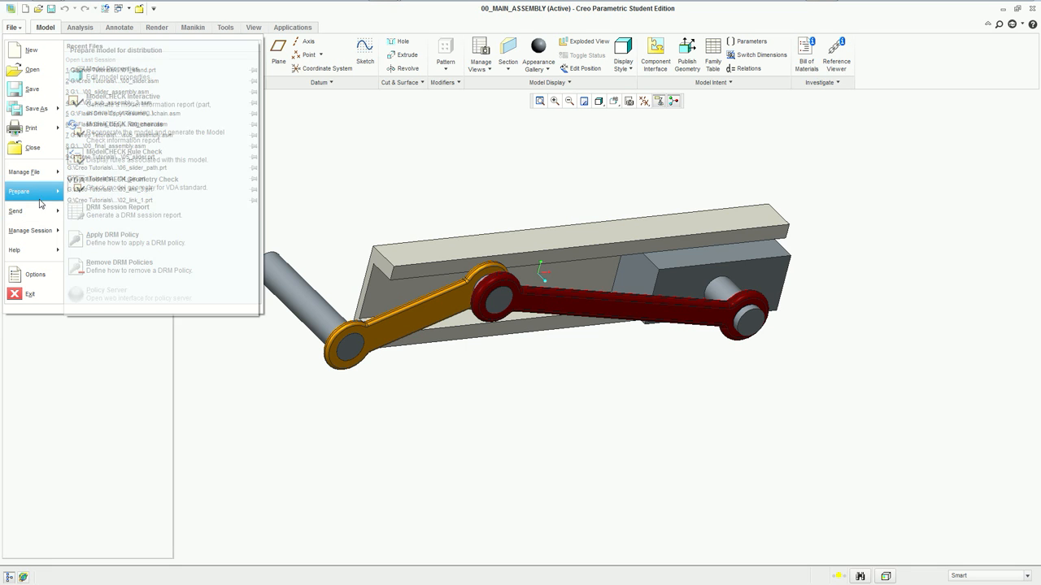
left_click(188, 79)
left_click(561, 133)
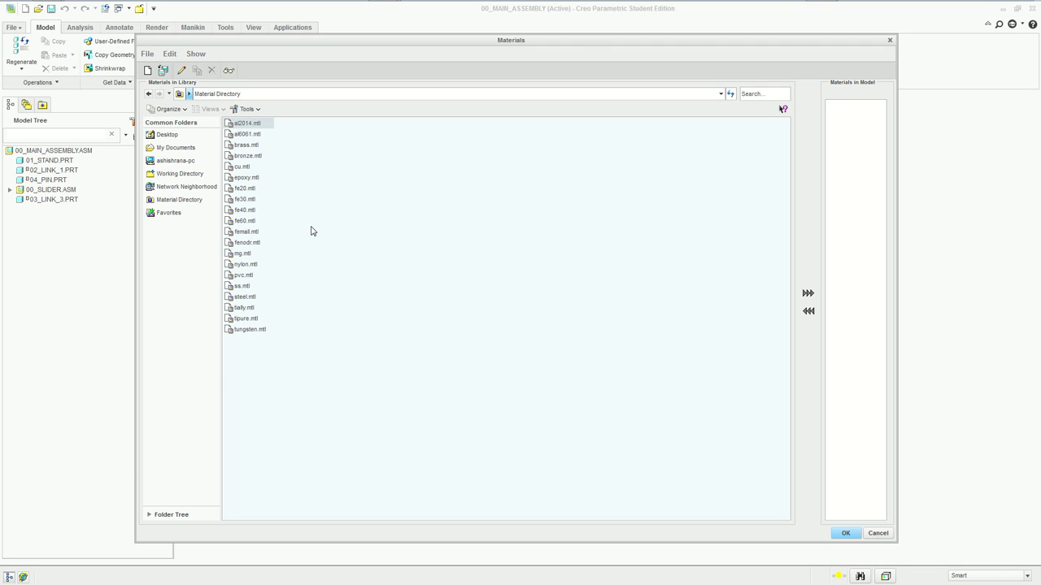
left_click(148, 72)
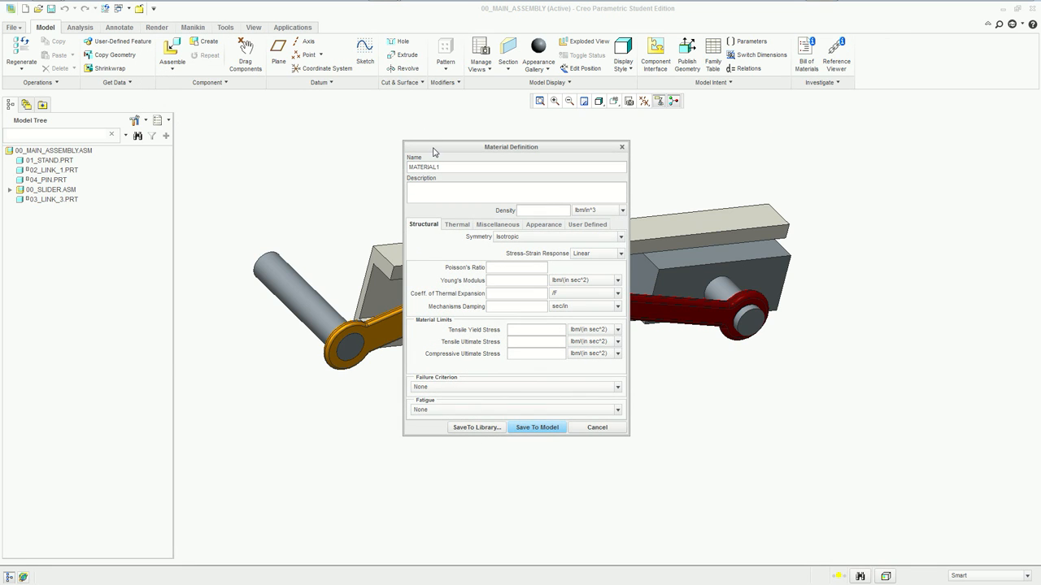
- Review the symmetry and stress-strain response options for the new material's structural properties
left_click_drag(419, 150, 295, 63)
left_click(390, 177)
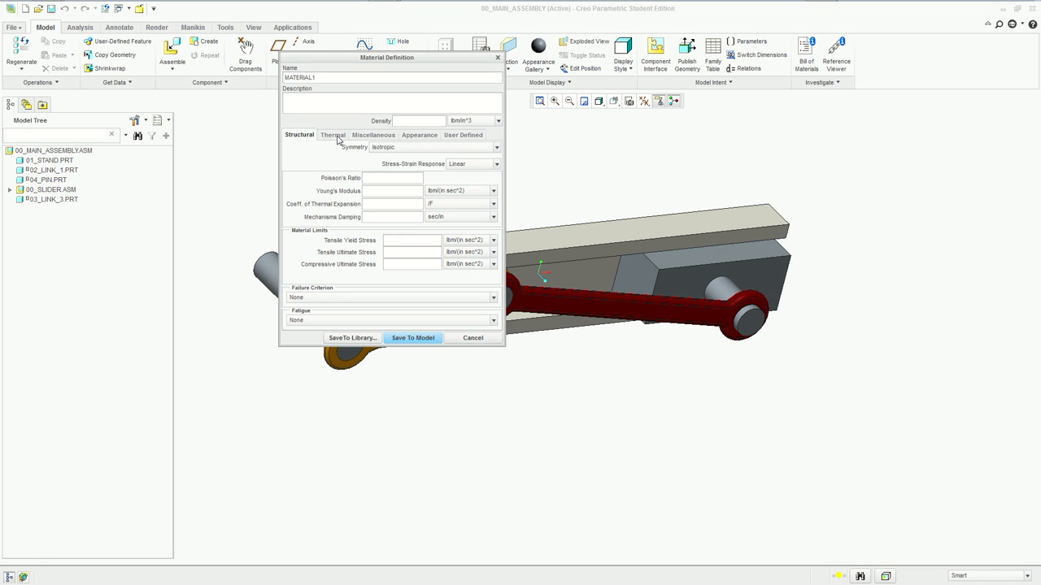
left_click(402, 148)
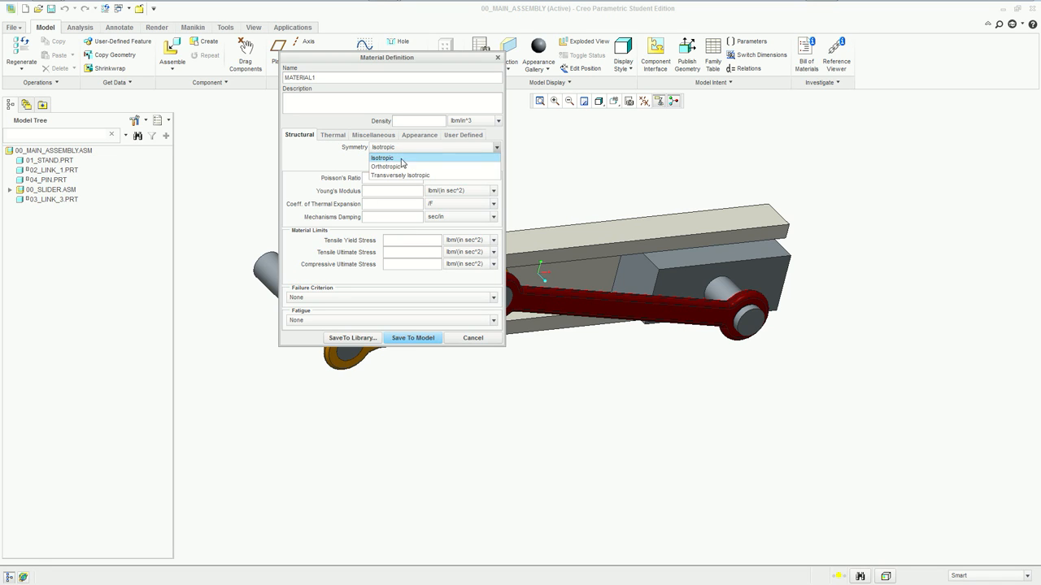
left_click(337, 170)
left_click(456, 165)
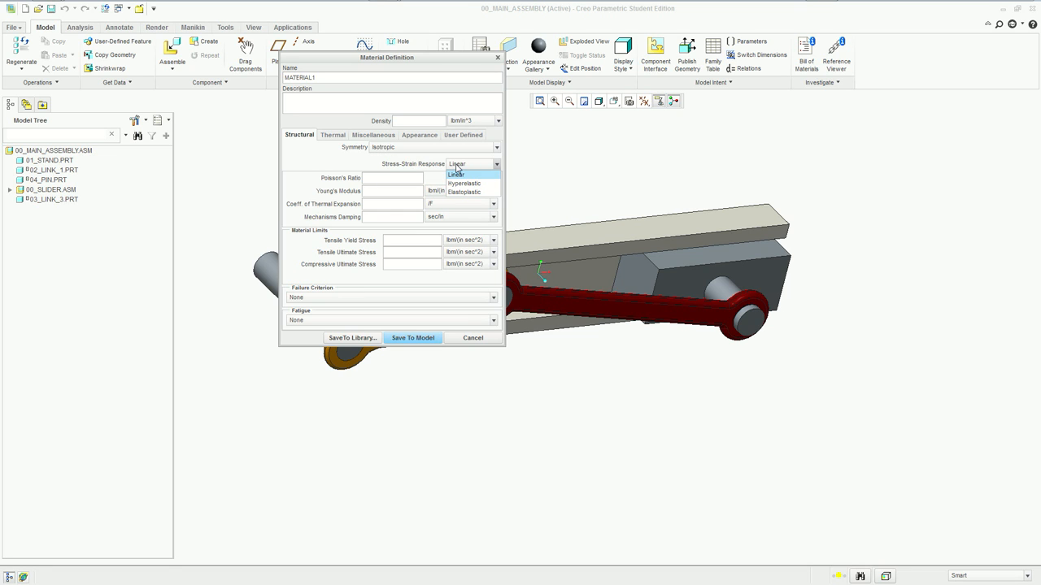
left_click(456, 172)
- Look through the new material's thermal, appearance and miscellaneous properties and its density units
left_click(342, 137)
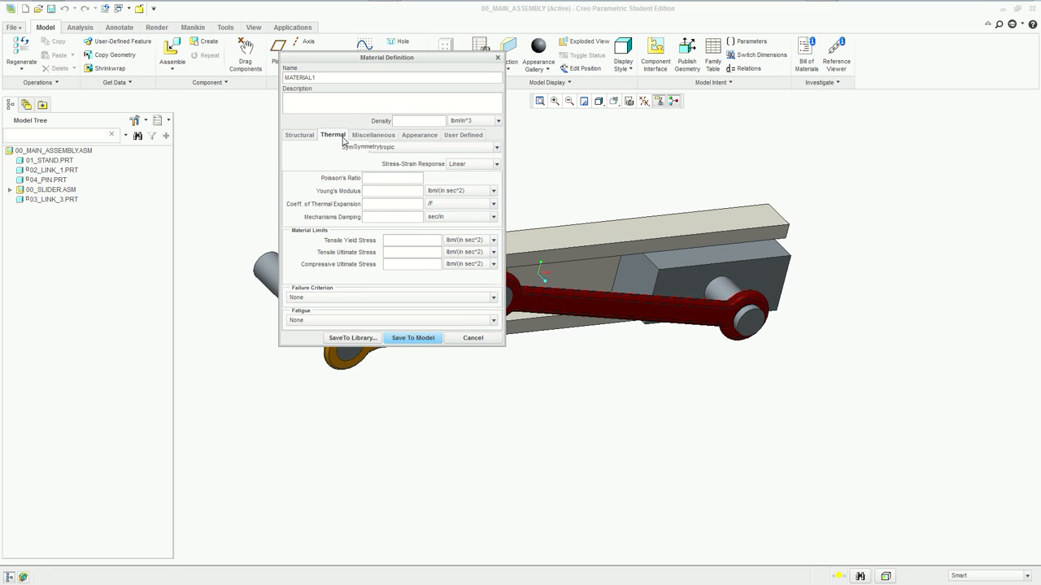
left_click(413, 138)
left_click(370, 137)
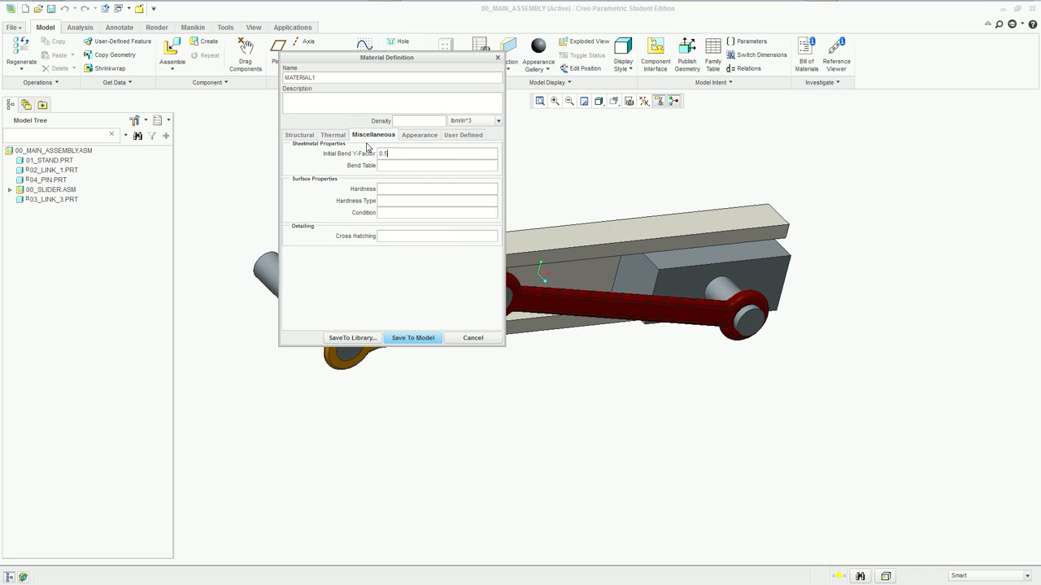
left_click(291, 138)
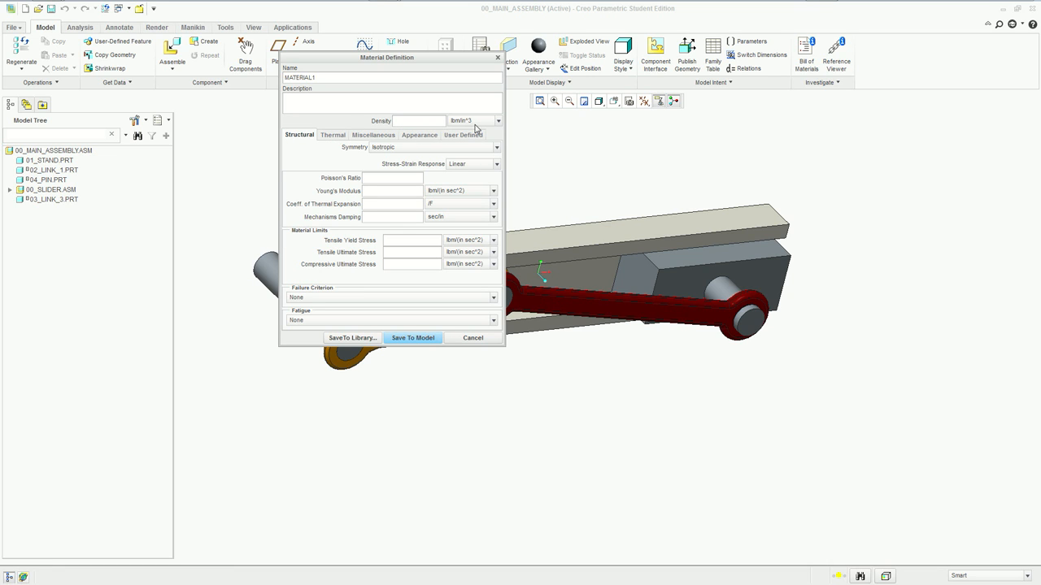
left_click(478, 123)
left_click(478, 124)
left_click(316, 50)
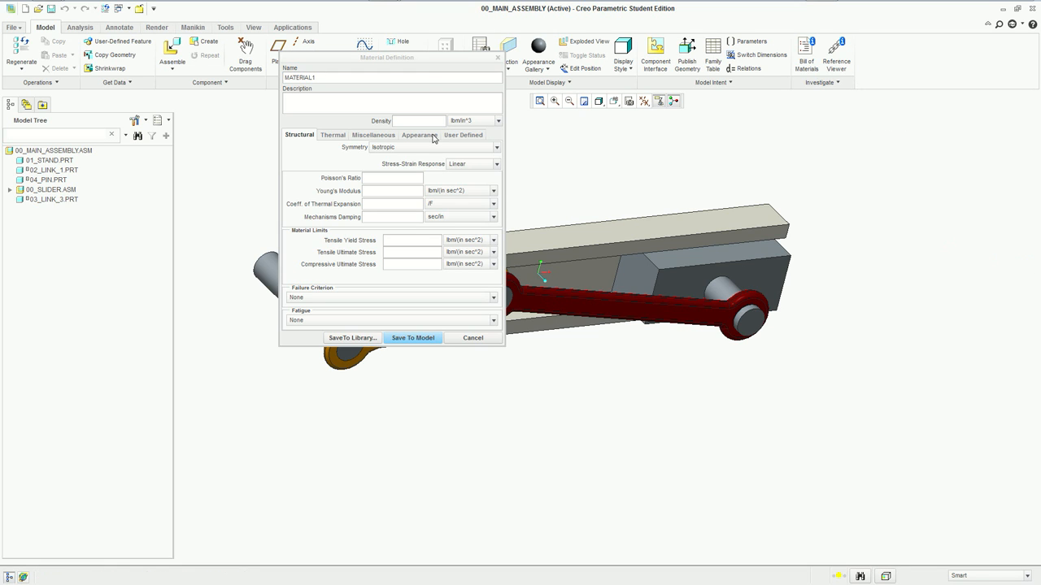
left_click_drag(428, 59, 377, 38)
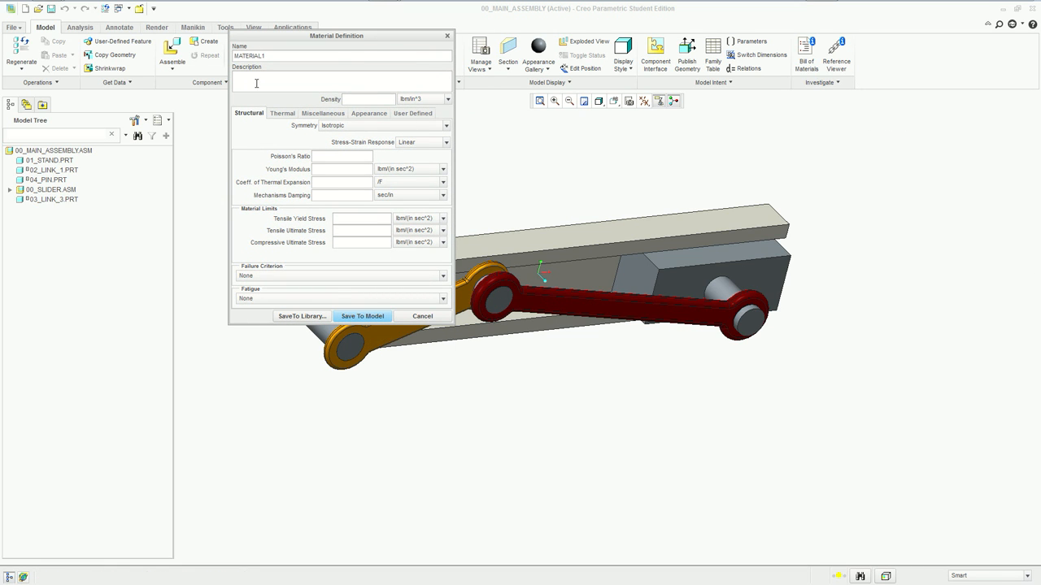
left_click_drag(343, 42, 311, 74)
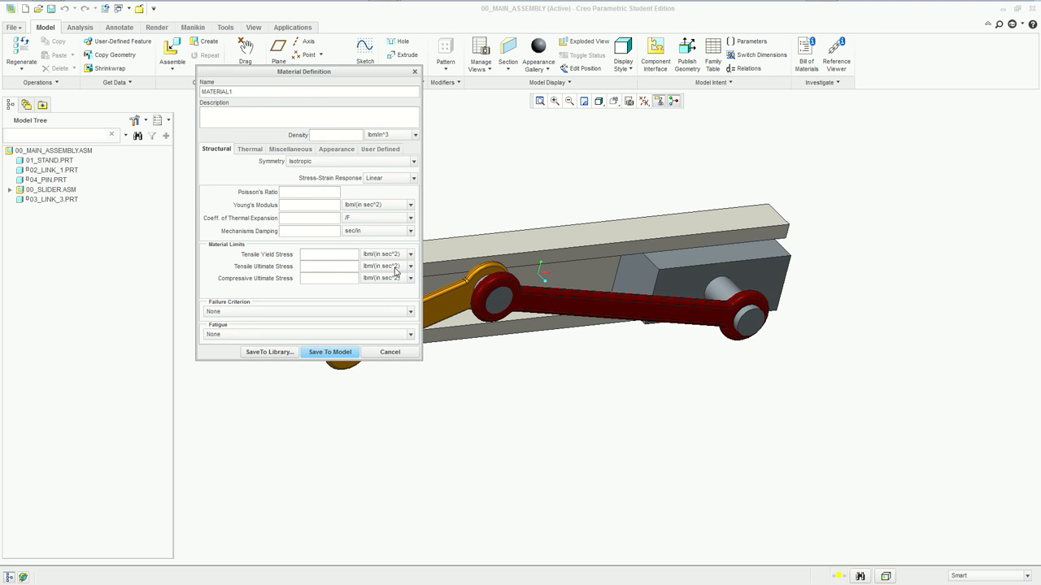
- Discard the new material definition, cancel the material settings and close the assembly's model properties
left_click(399, 356)
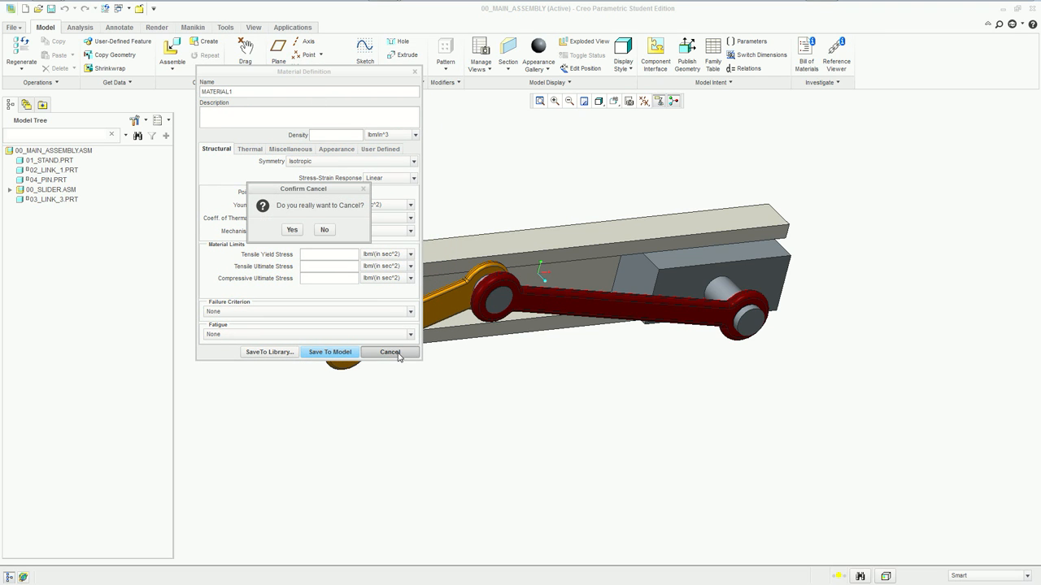
left_click(292, 230)
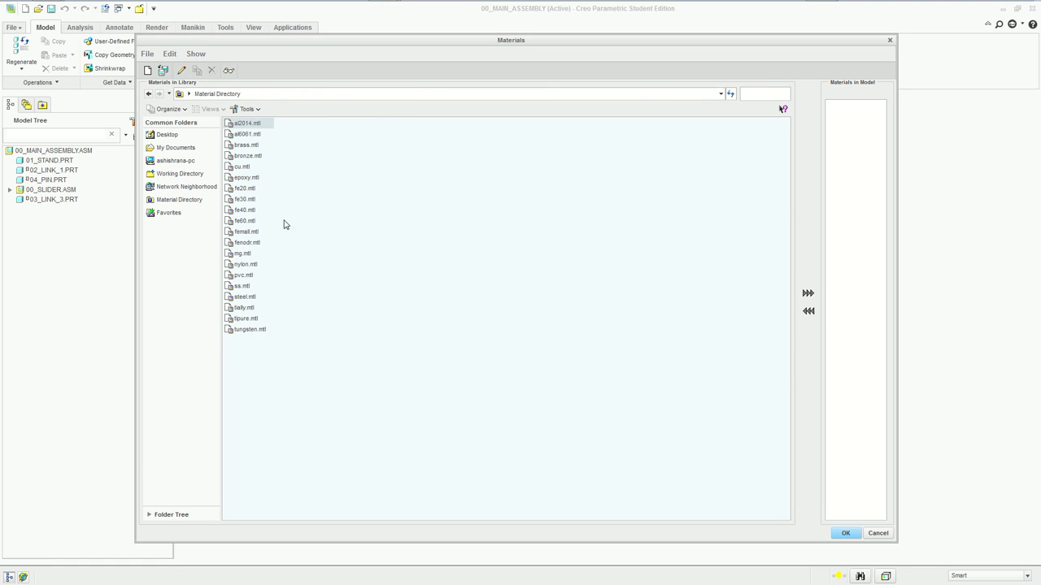
left_click(878, 533)
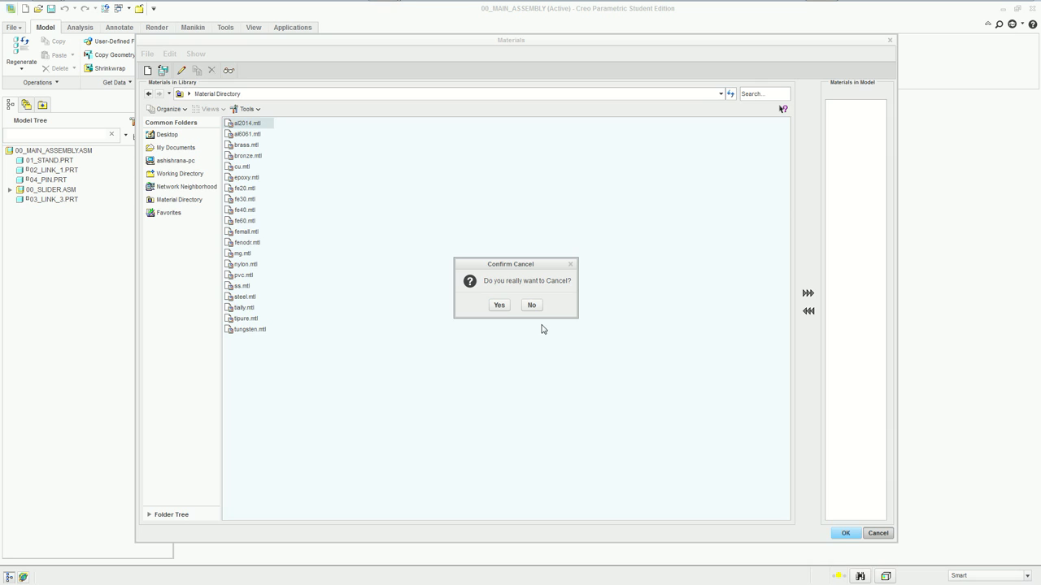
left_click(500, 306)
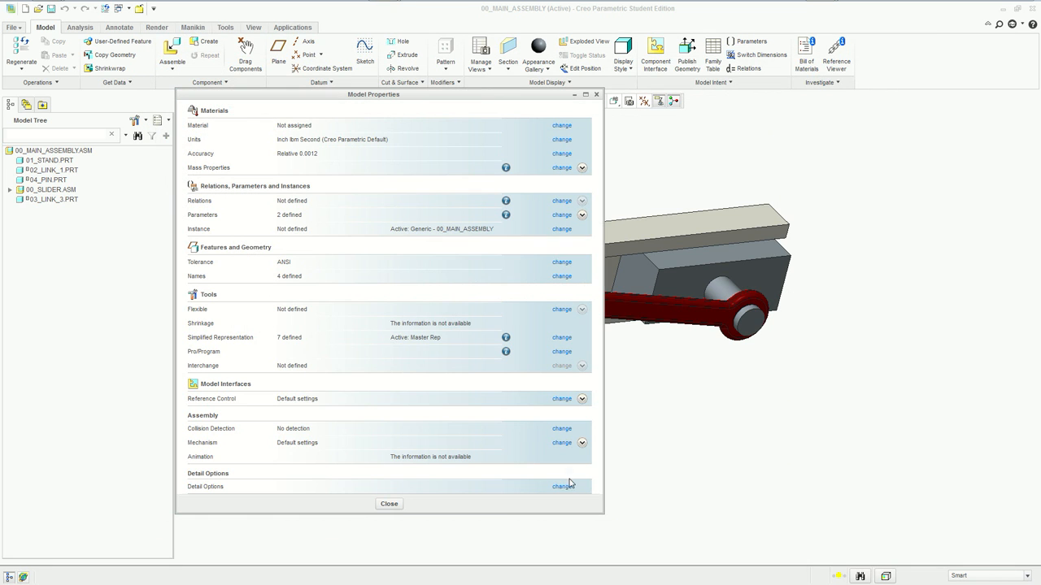
left_click(387, 506)
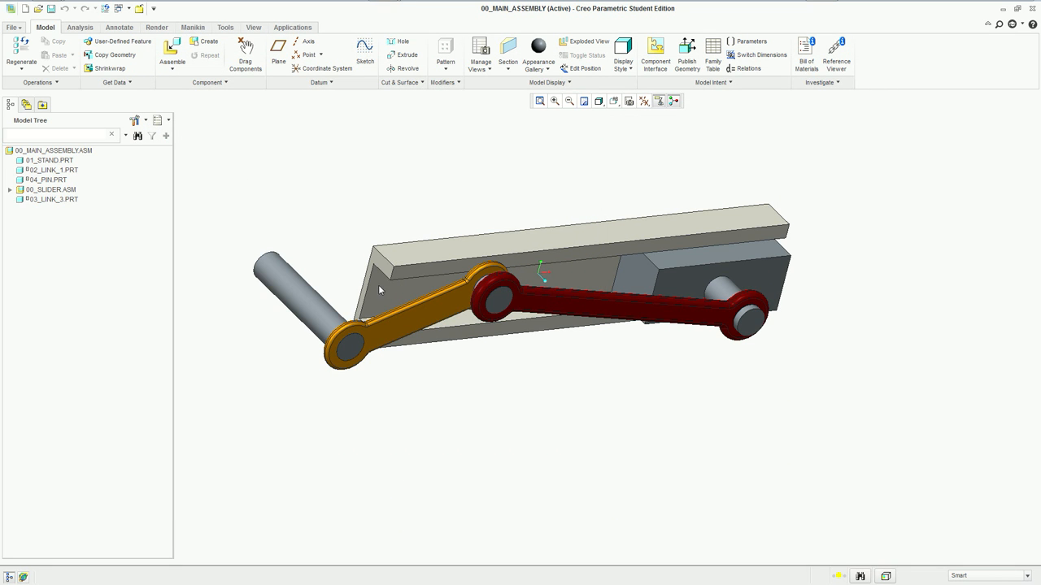
- Switch the main assembly to the Mechanism application
left_click(292, 27)
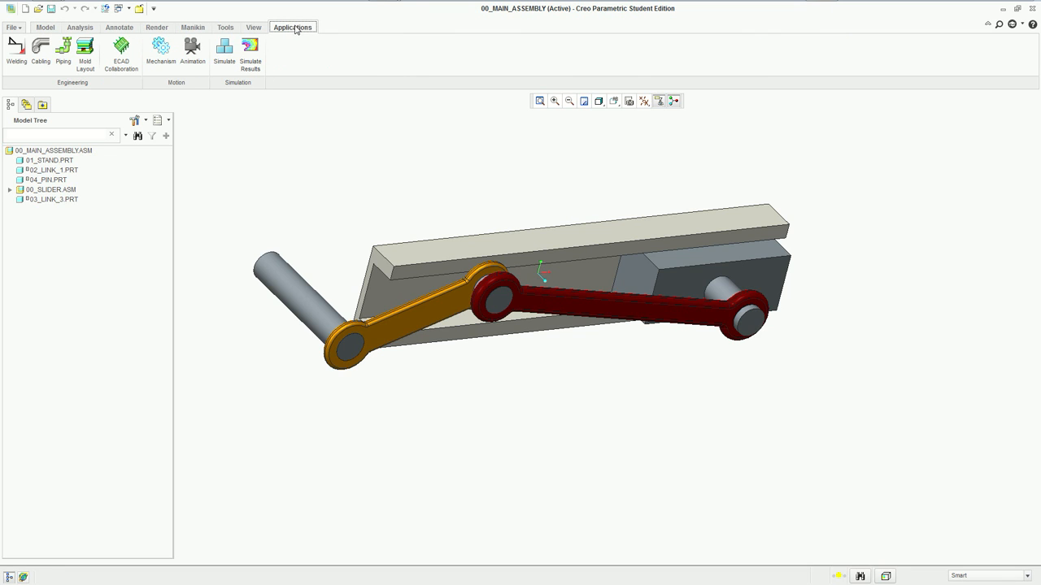
left_click(159, 58)
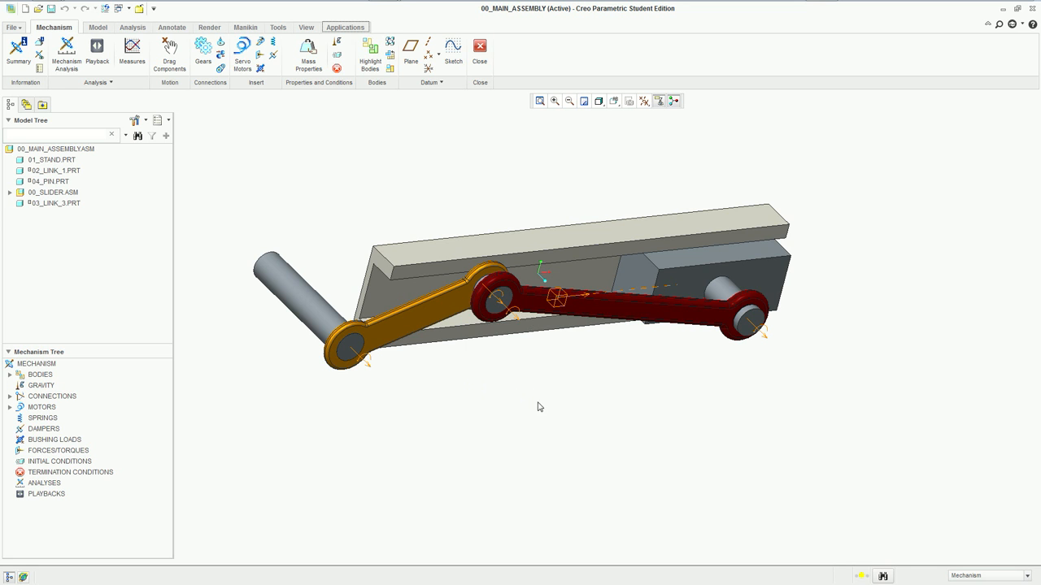
mouse_move(578, 444)
middle_mouse_down()
mouse_move(646, 402)
mouse_move(620, 423)
mouse_move(568, 398)
mouse_move(581, 445)
mouse_move(532, 462)
mouse_move(513, 490)
middle_mouse_up()
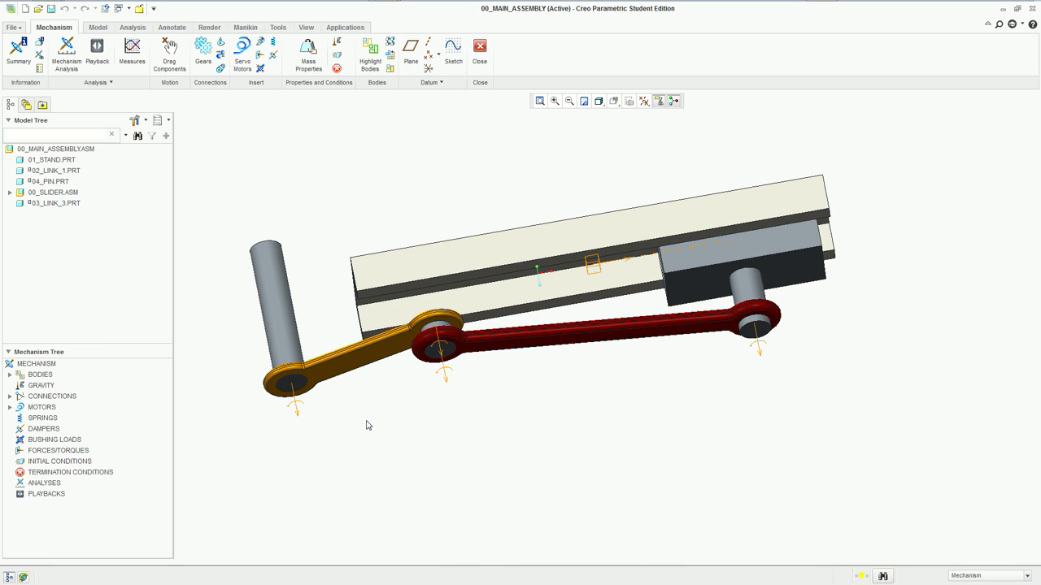
middle_click_drag(477, 448, 799, 469)
middle_click_drag(567, 494, 492, 360)
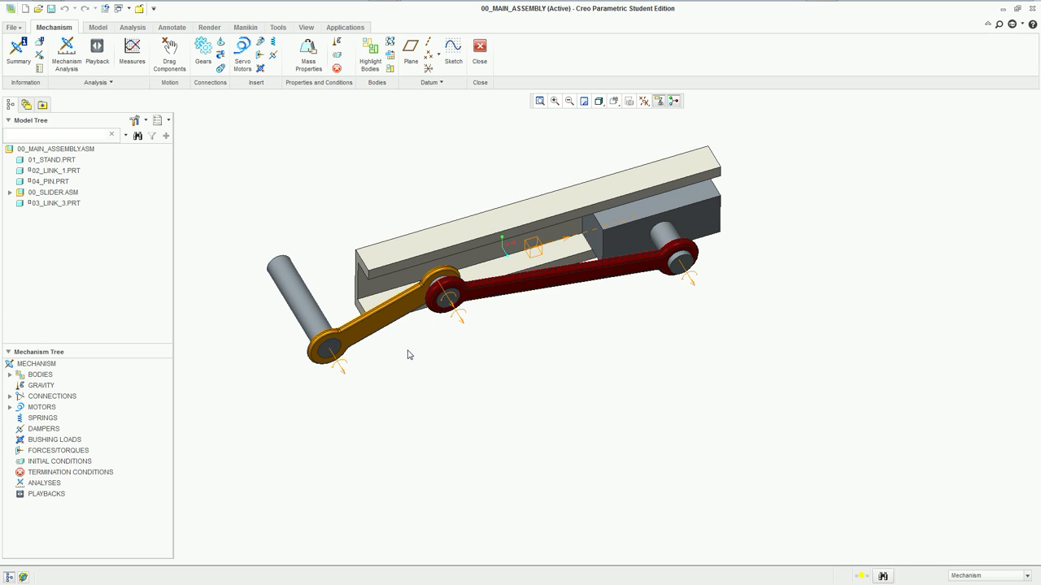
middle_click_drag(423, 392, 433, 388)
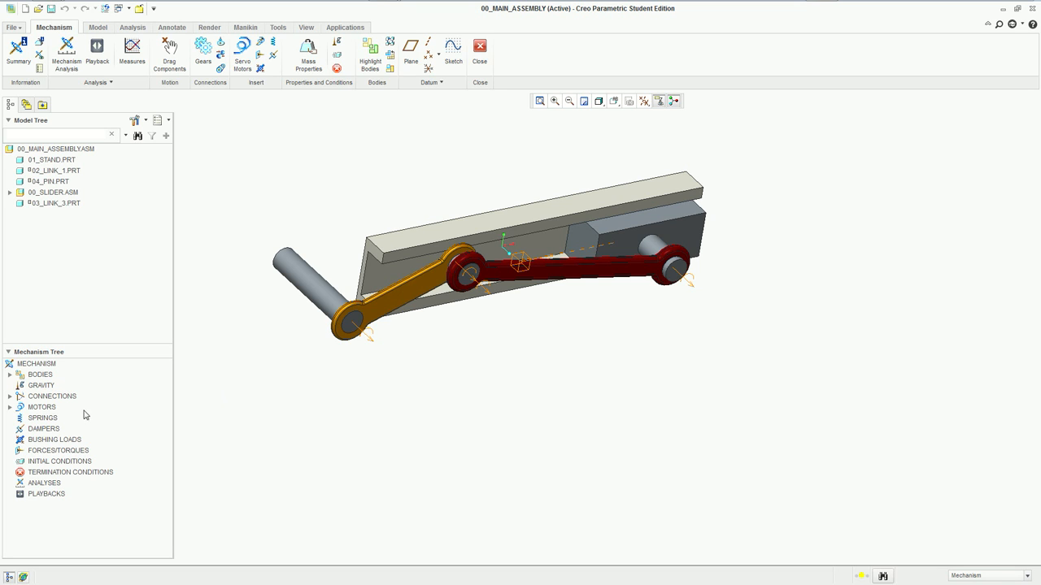
scroll(356, 326, "up", 3)
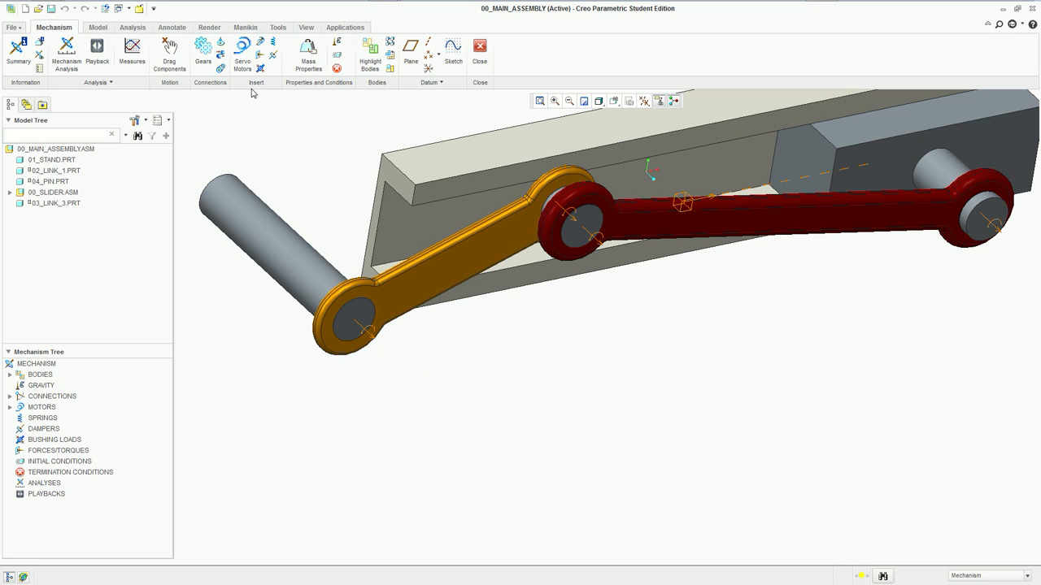
left_click(242, 53)
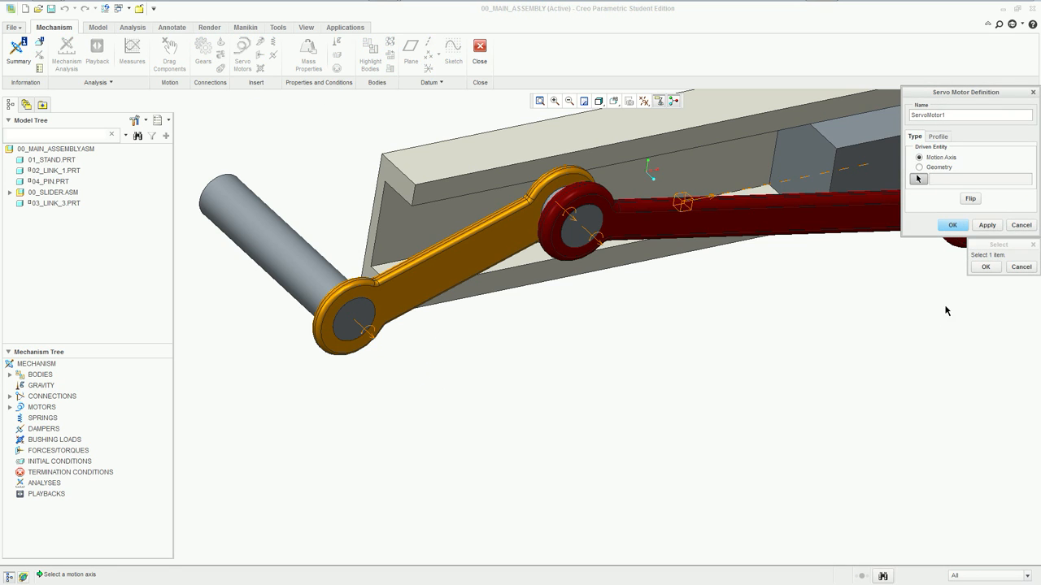
left_click(1021, 267)
left_click(1021, 226)
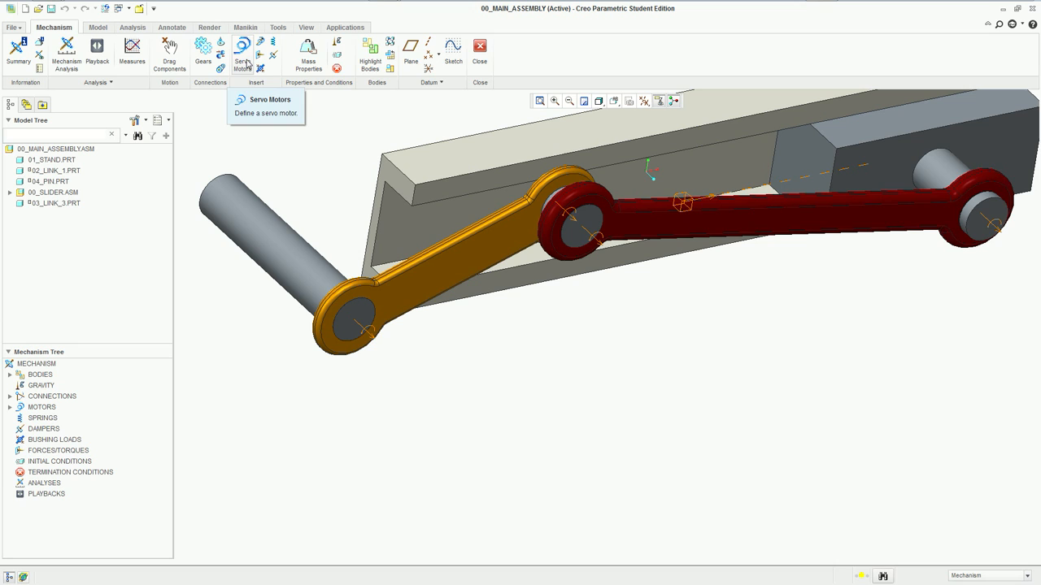
- Start a servo motor definition and choose the motion axis at the orange link's pin joint as its driven entity
left_click(244, 57)
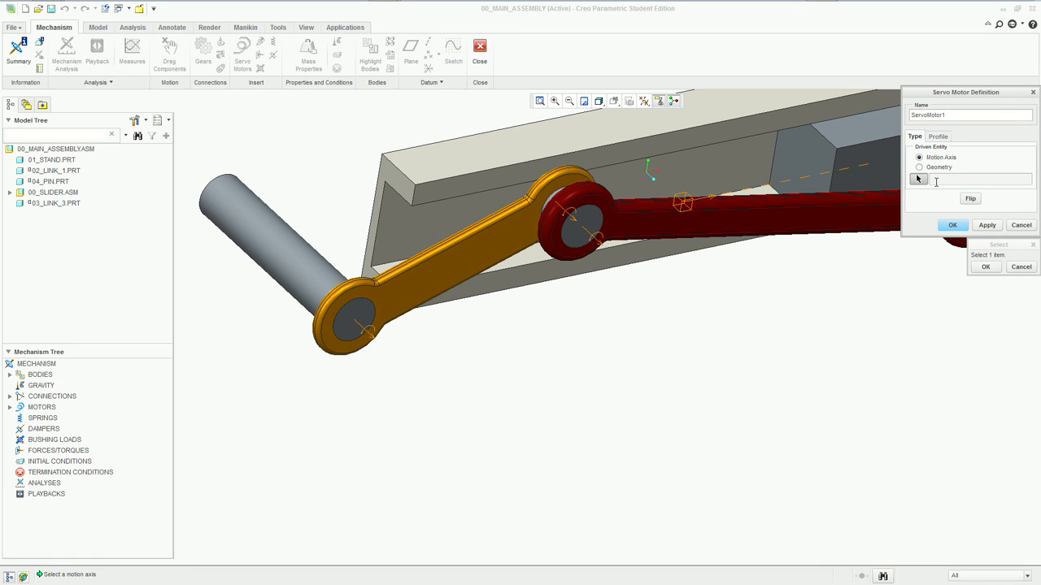
left_click_drag(936, 91, 845, 63)
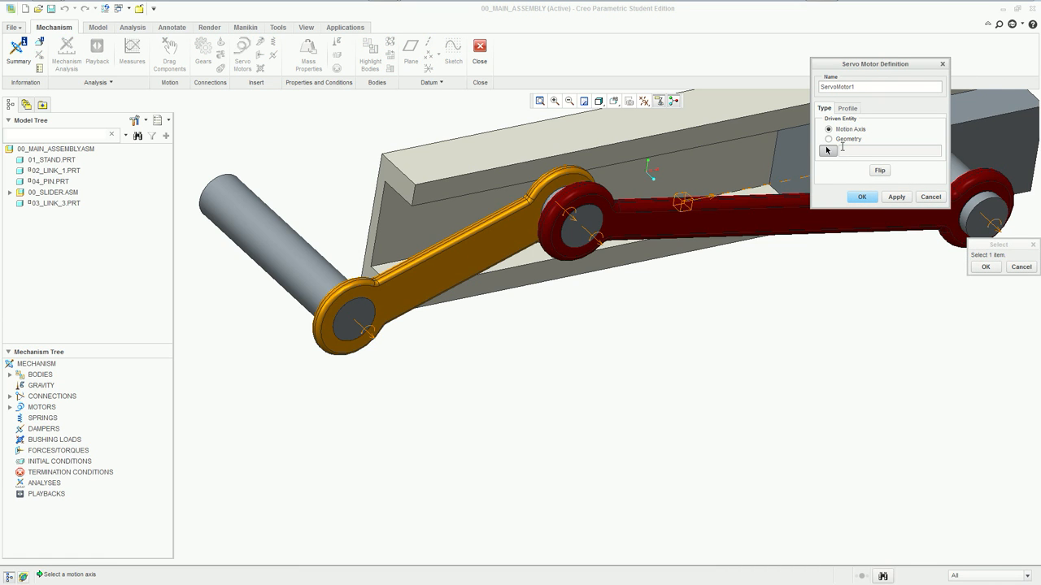
left_click(364, 327)
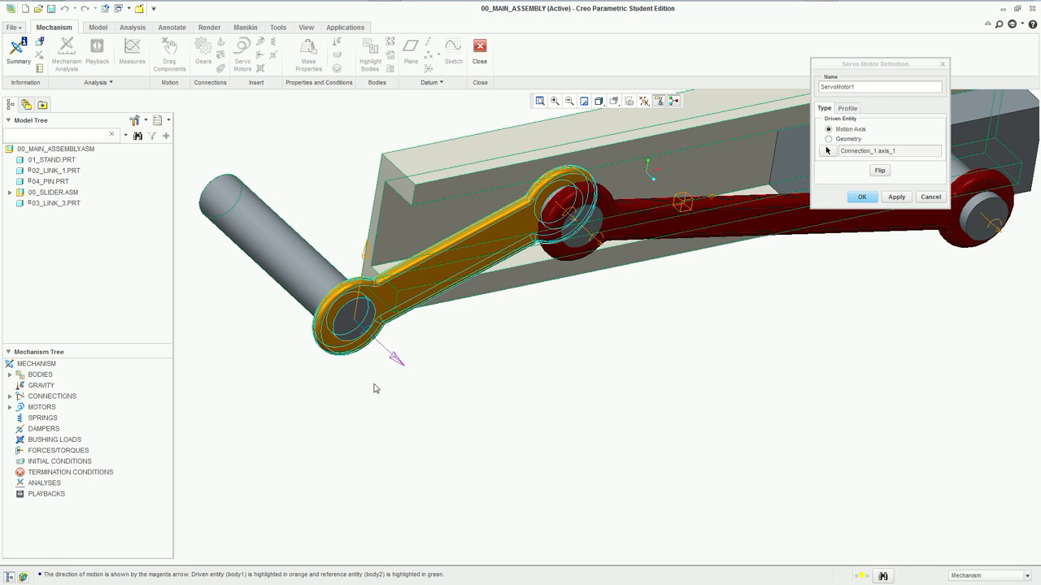
- Set the servo motor's profile to a constant velocity of 360 deg/sec and accept the motor
left_click(848, 108)
left_click(877, 129)
left_click(873, 149)
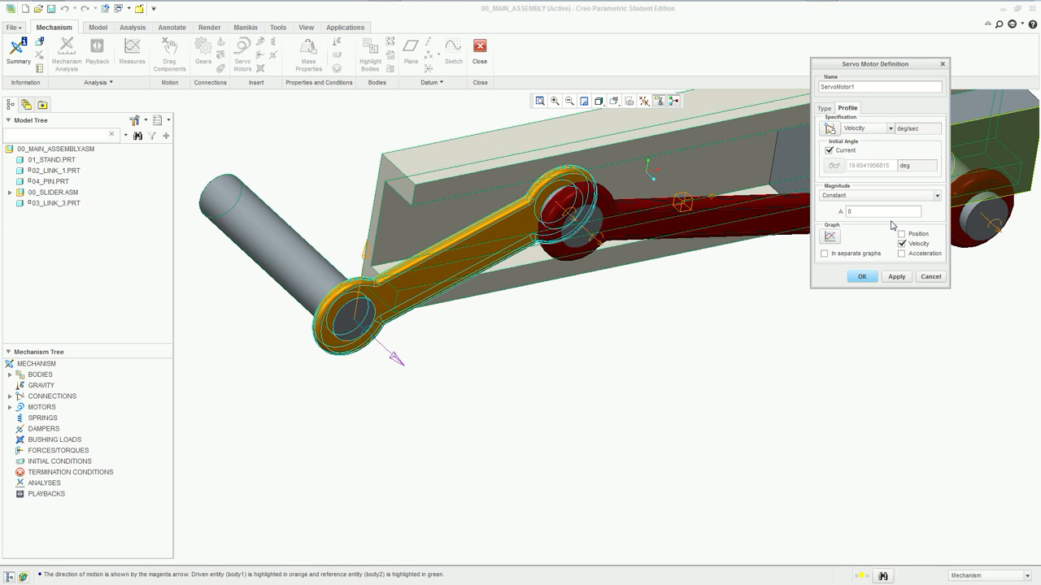
type("360")
left_click(862, 277)
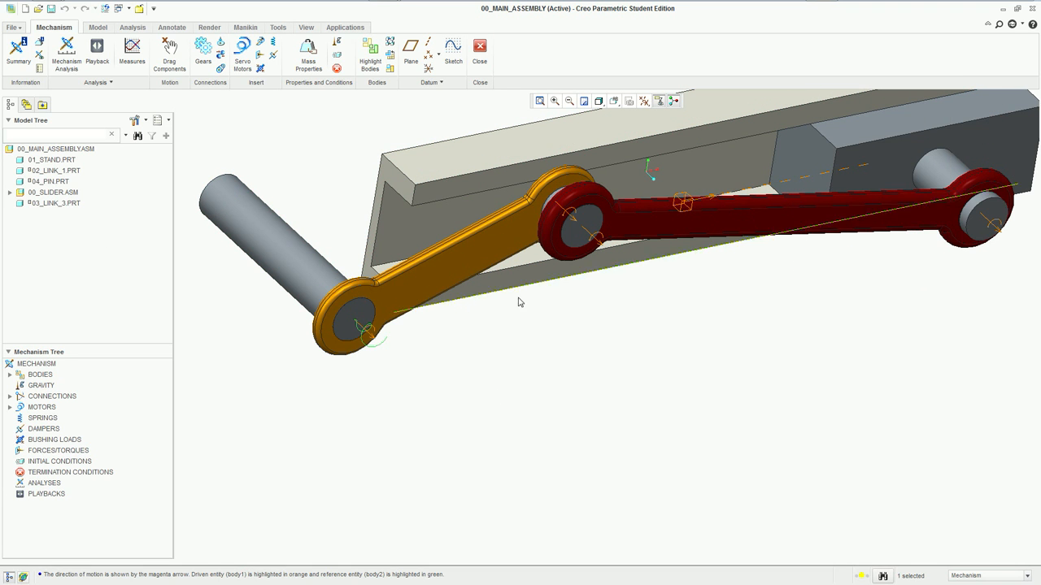
scroll(592, 333, "down", 4)
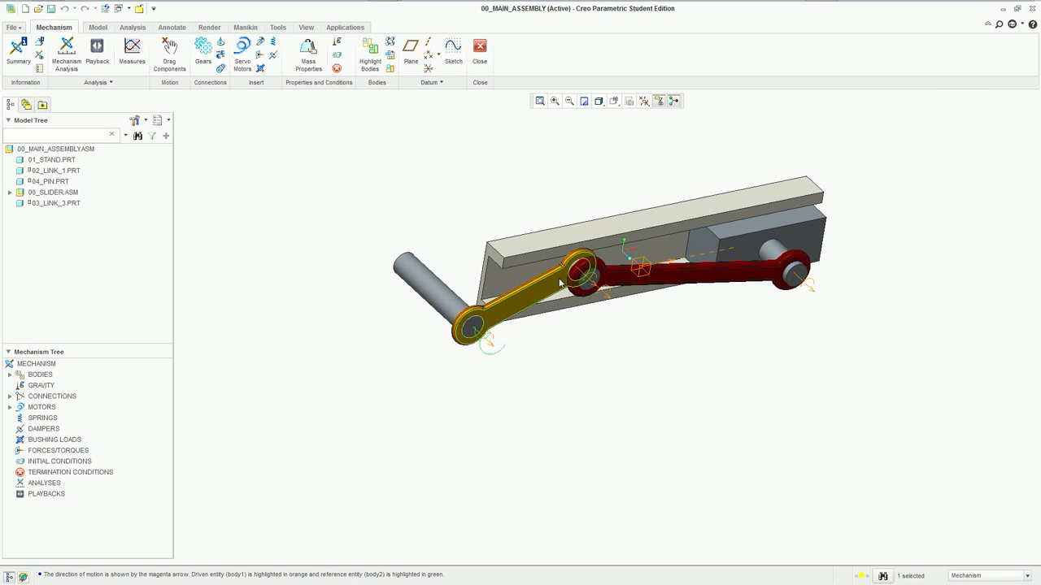
middle_click_drag(446, 393, 414, 366, "shift")
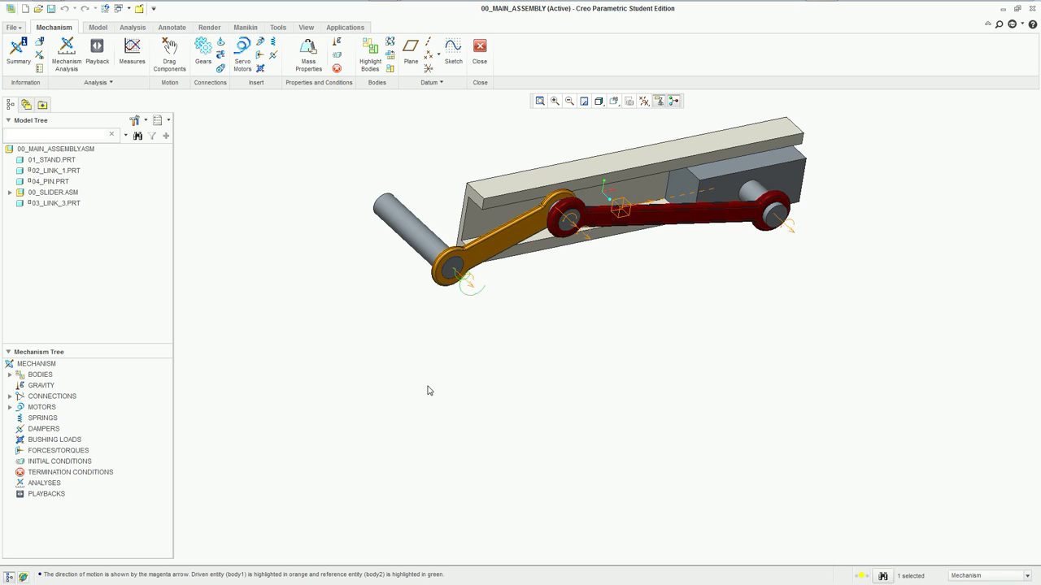
middle_click_drag(469, 387, 407, 423, "shift")
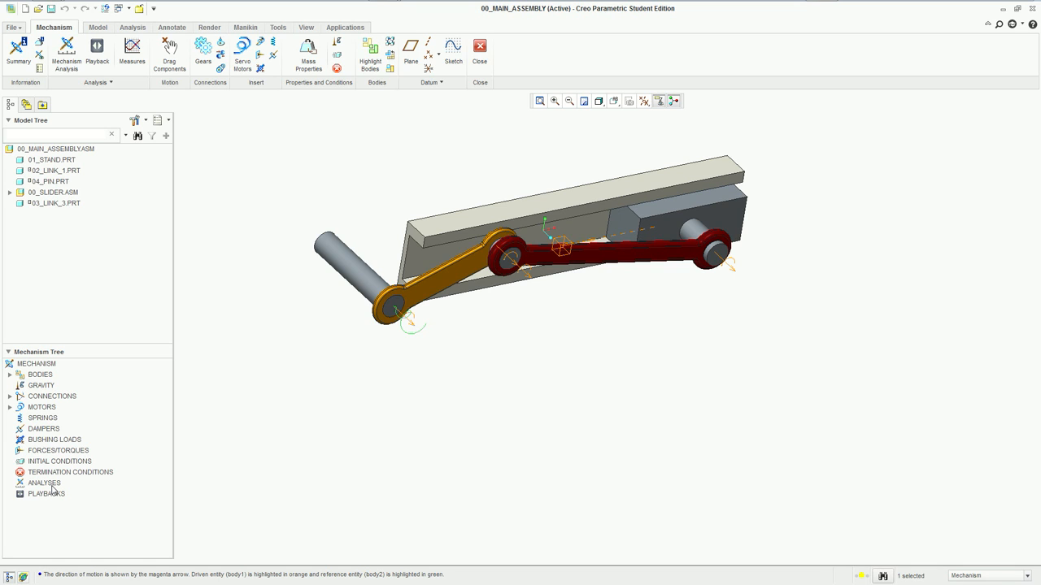
left_click(78, 86)
left_click(77, 86)
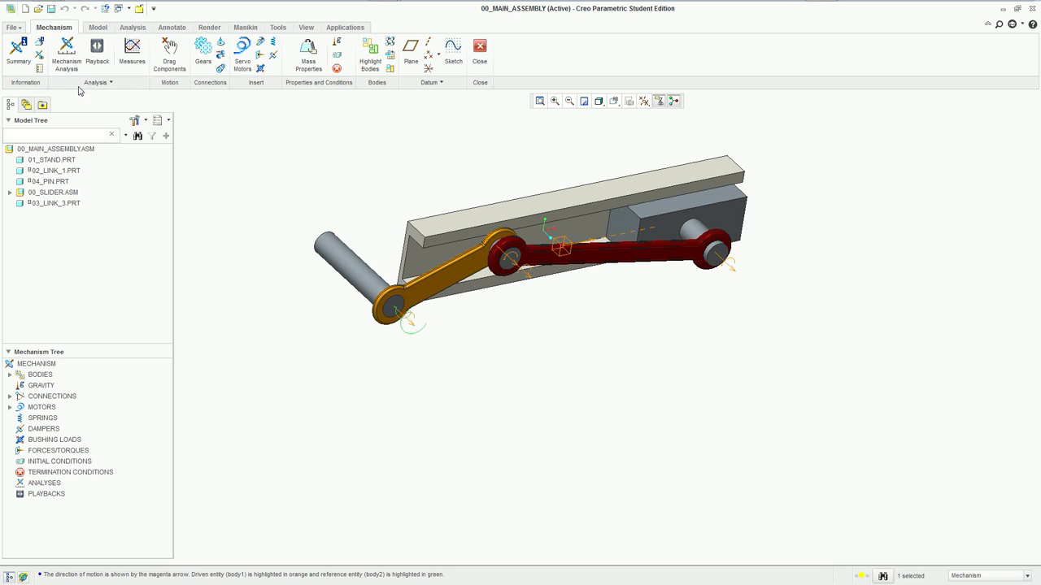
left_click(62, 52)
left_click(1021, 401)
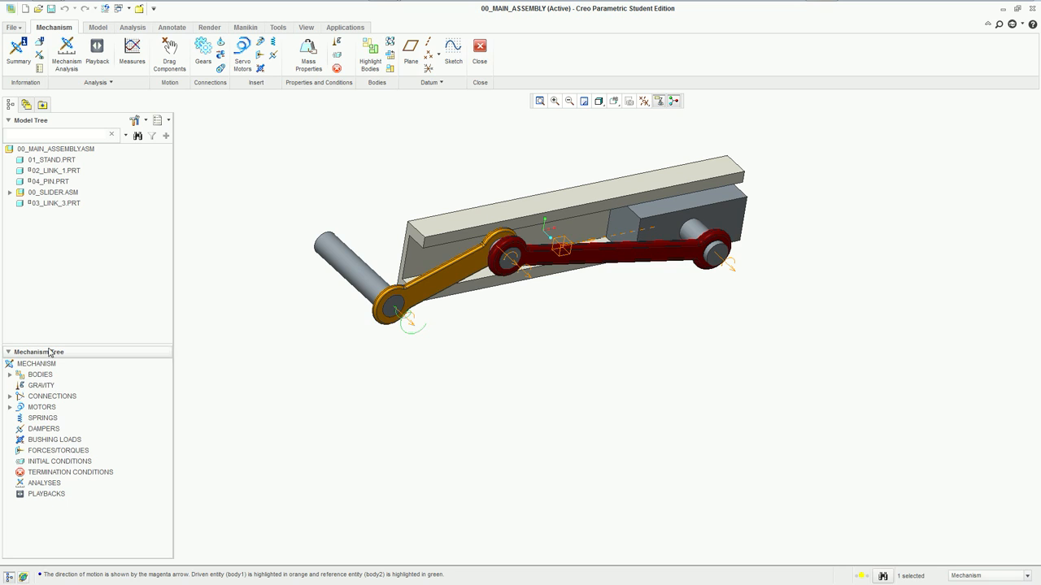
right_click(39, 486)
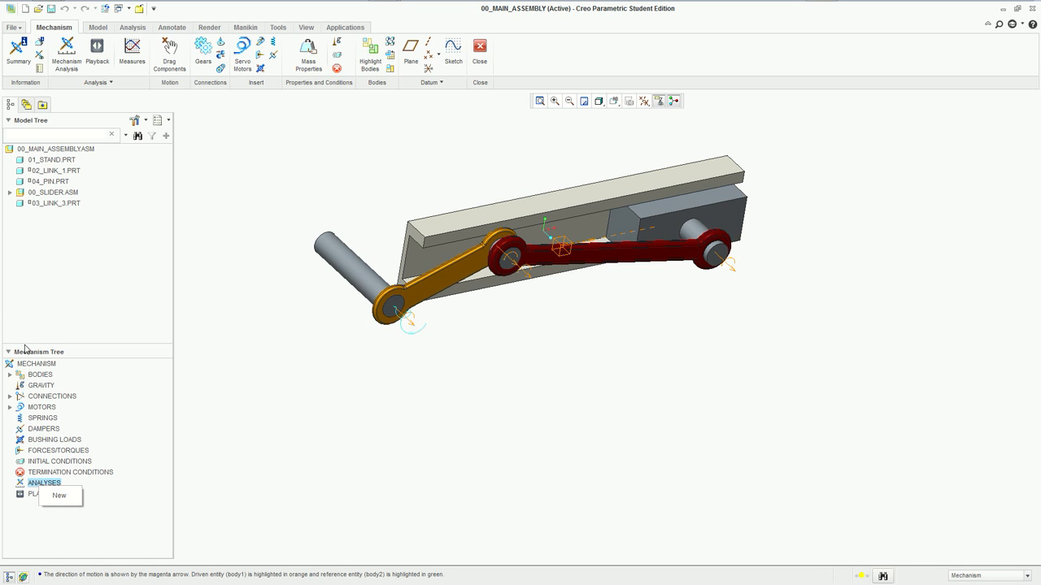
left_click(8, 408)
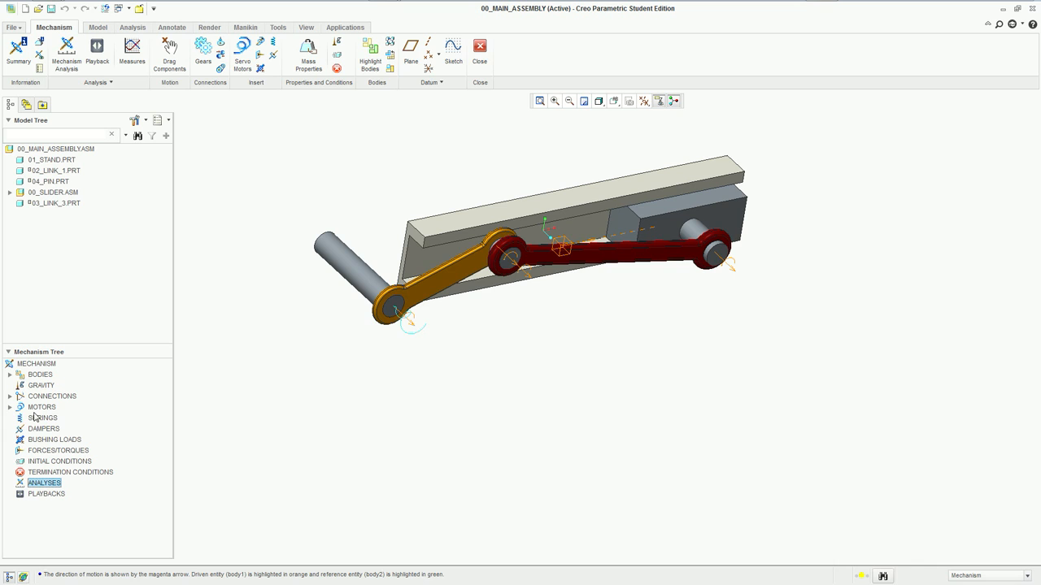
left_click(38, 419)
left_click(39, 431)
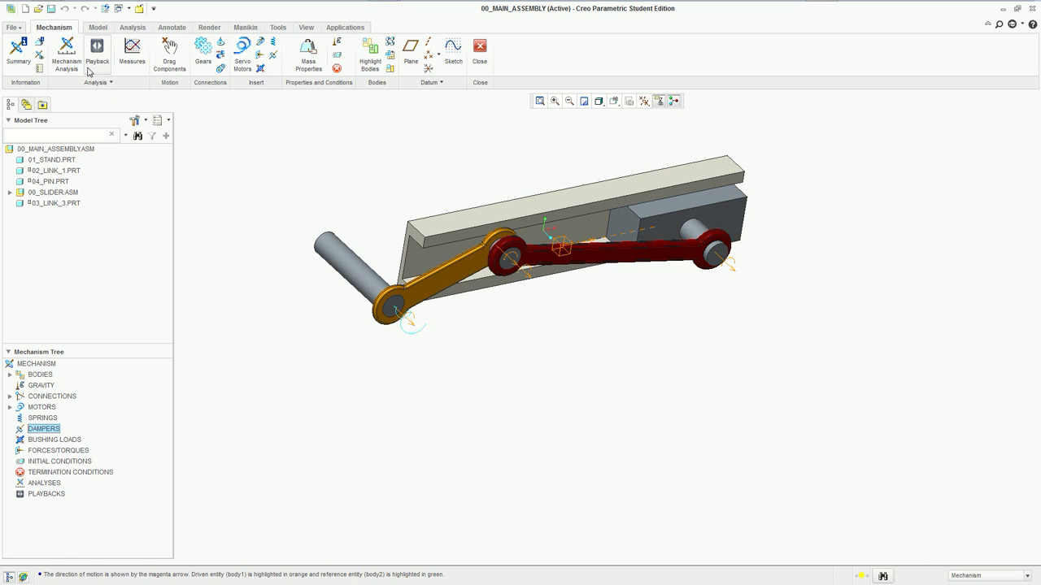
left_click(45, 484)
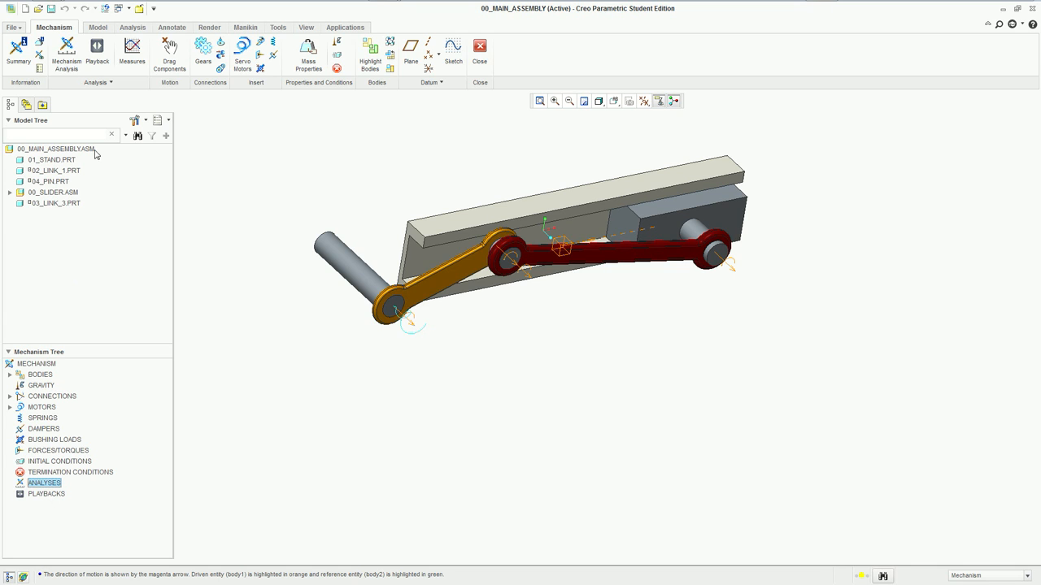
- Start a new mechanism analysis definition and set its type to Kinematic
right_click(36, 485)
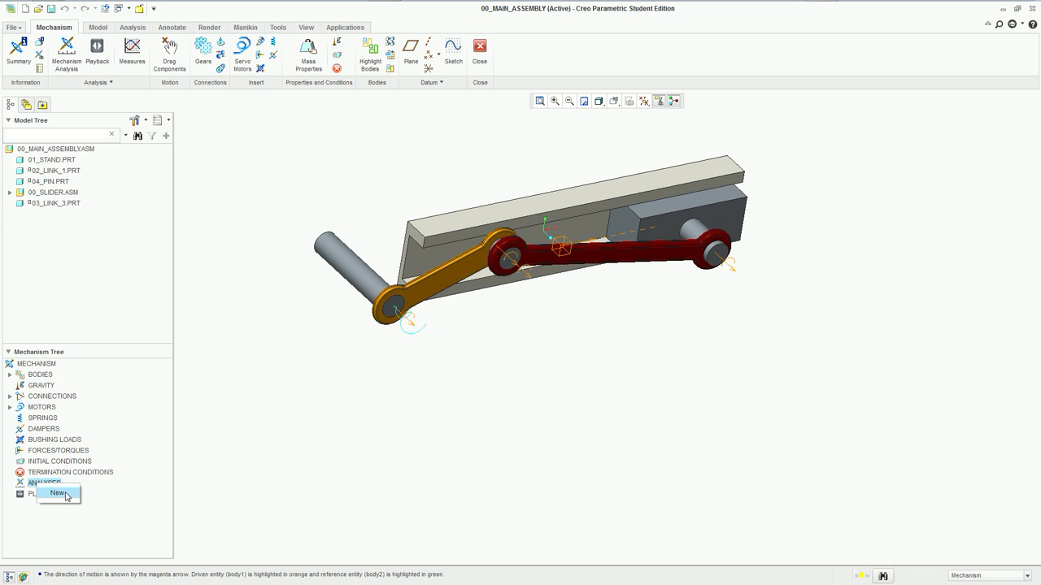
left_click(63, 494)
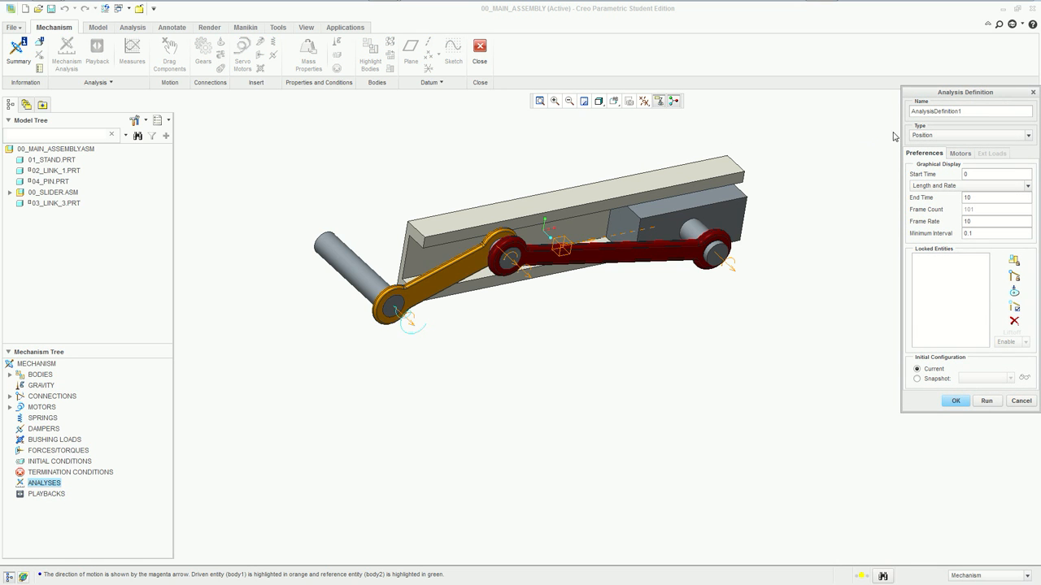
left_click_drag(963, 95, 820, 57)
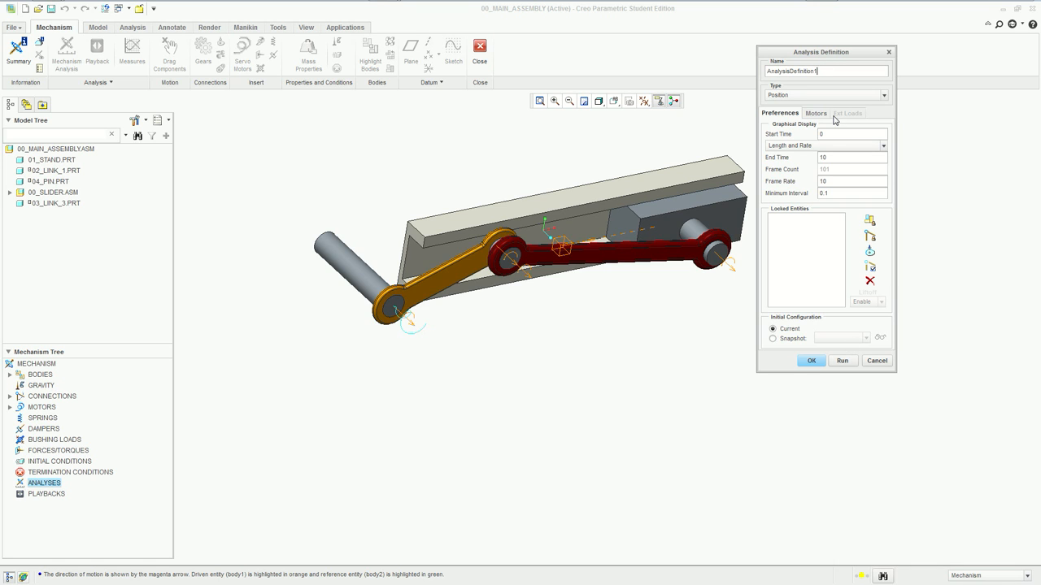
left_click(781, 96)
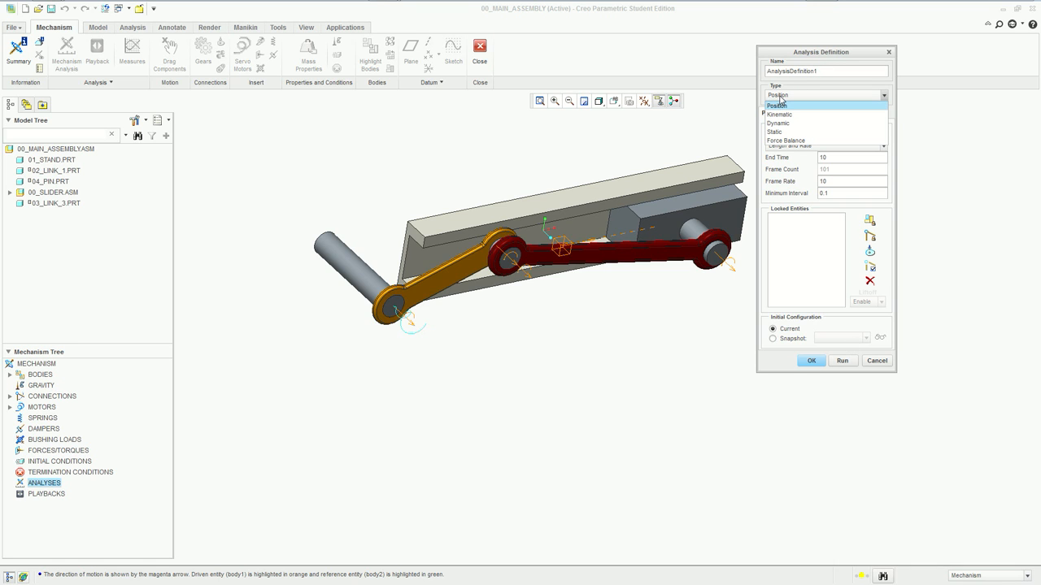
left_click(789, 114)
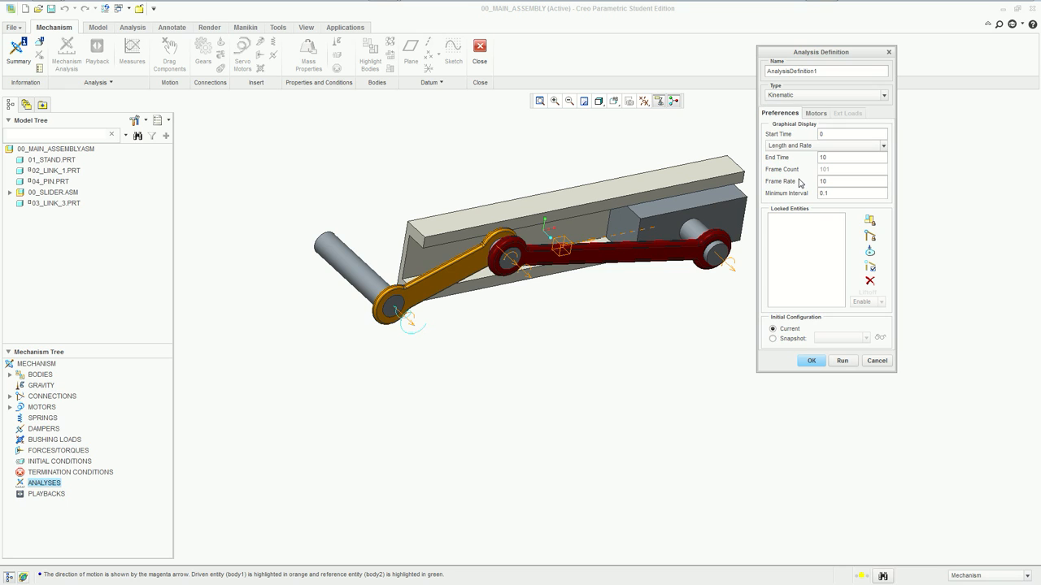
- Check the motors included in the kinematic analysis, run it and accept the definition
left_click(817, 113)
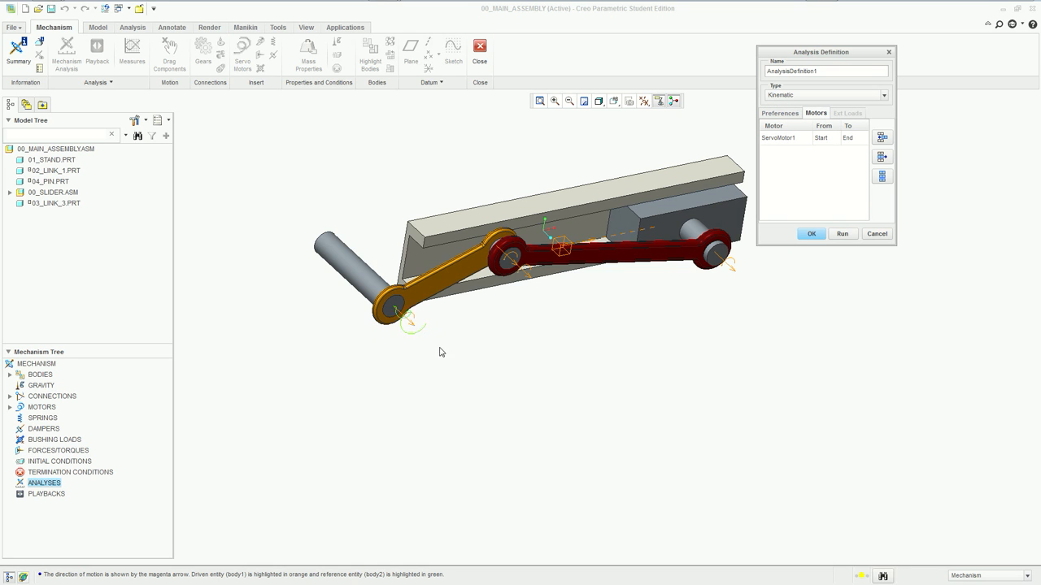
left_click(785, 114)
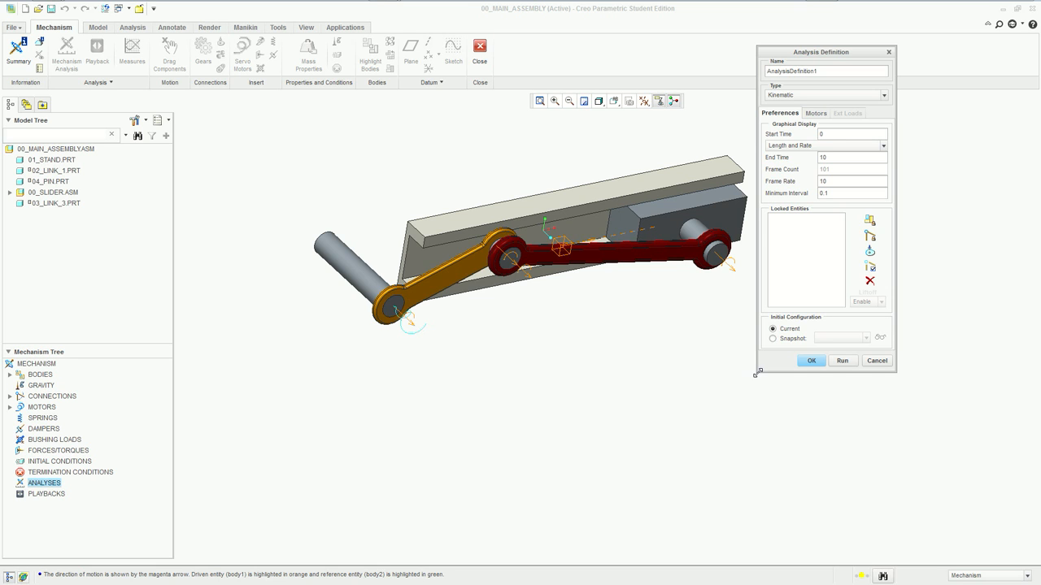
left_click_drag(802, 56, 669, 57)
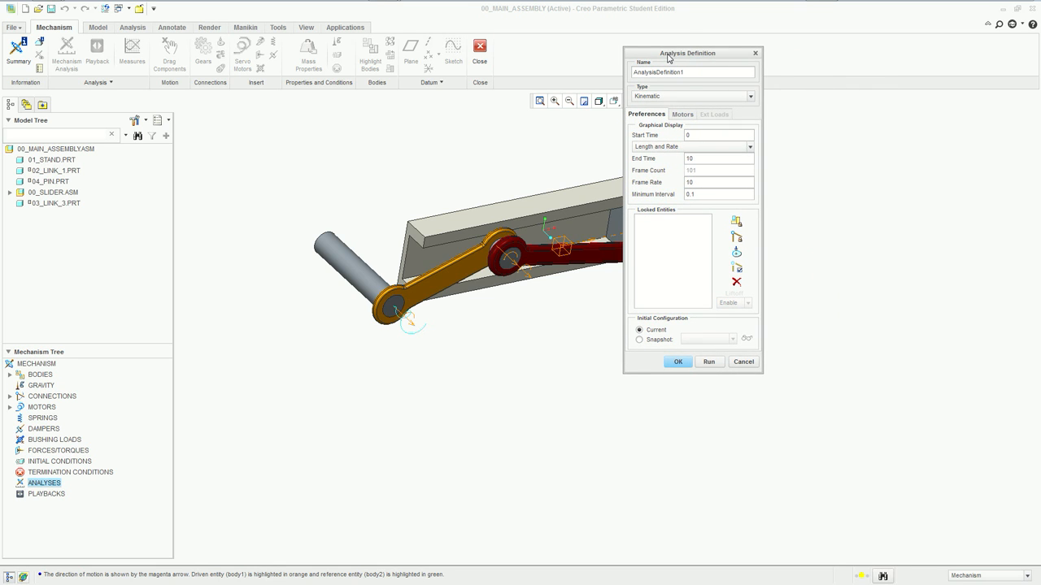
left_click_drag(699, 180, 681, 180)
left_click(710, 364)
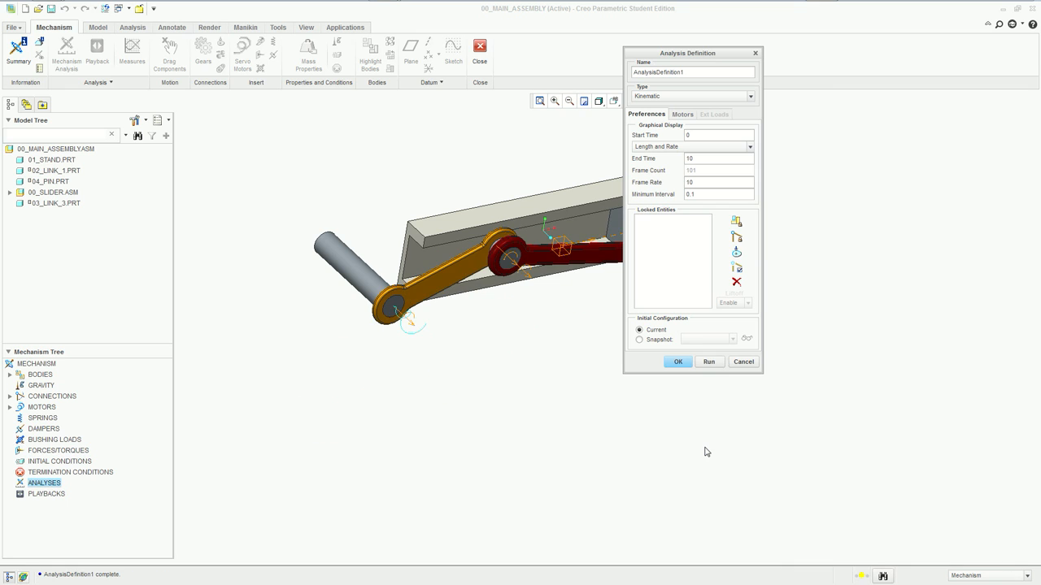
left_click(678, 362)
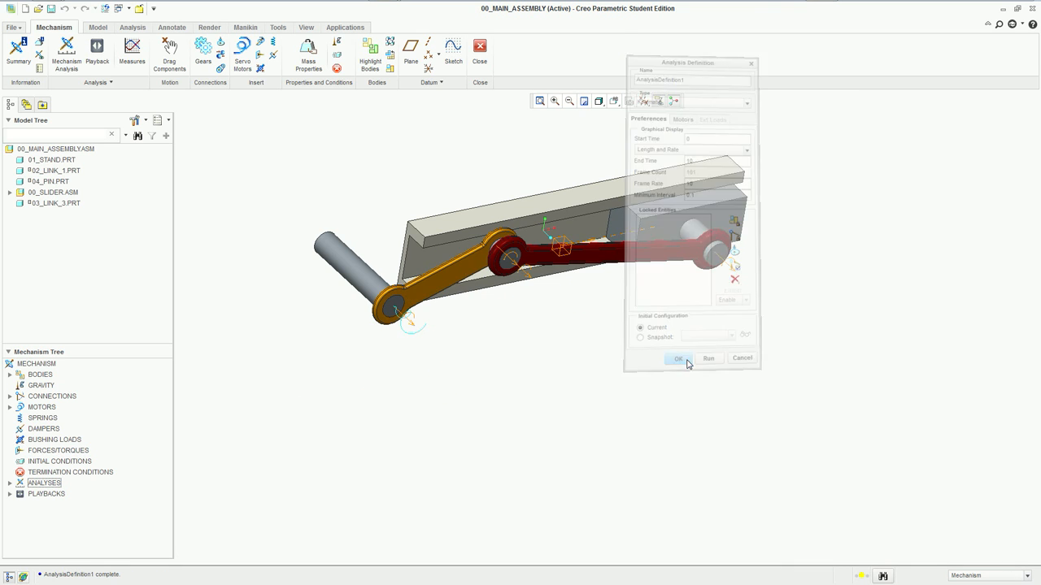
- Expand the analyses and playbacks in the mechanism tree and examine the kinematic analysis and its playback entry
left_click(9, 494)
left_click(9, 483)
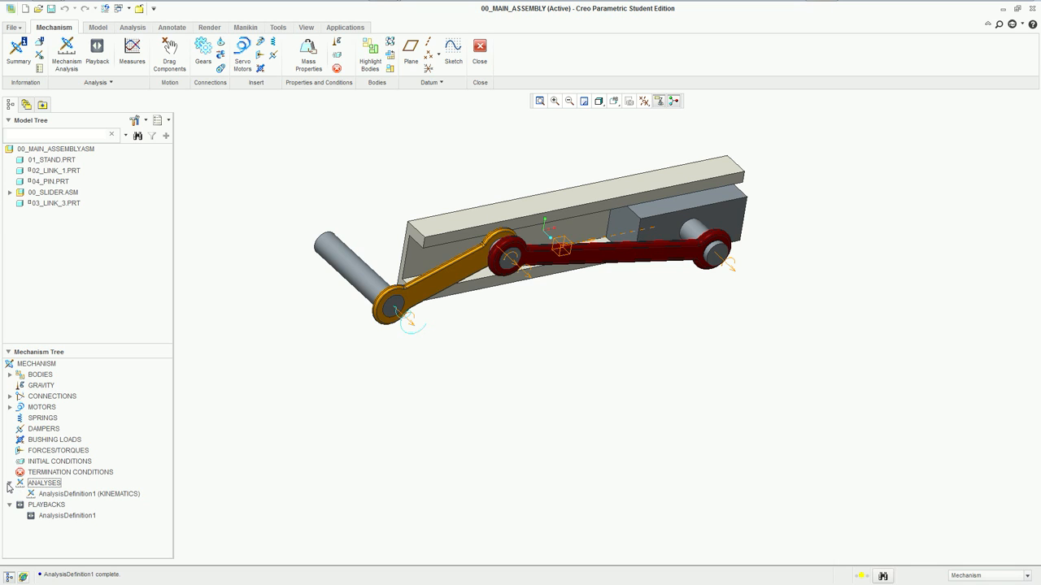
left_click(127, 494)
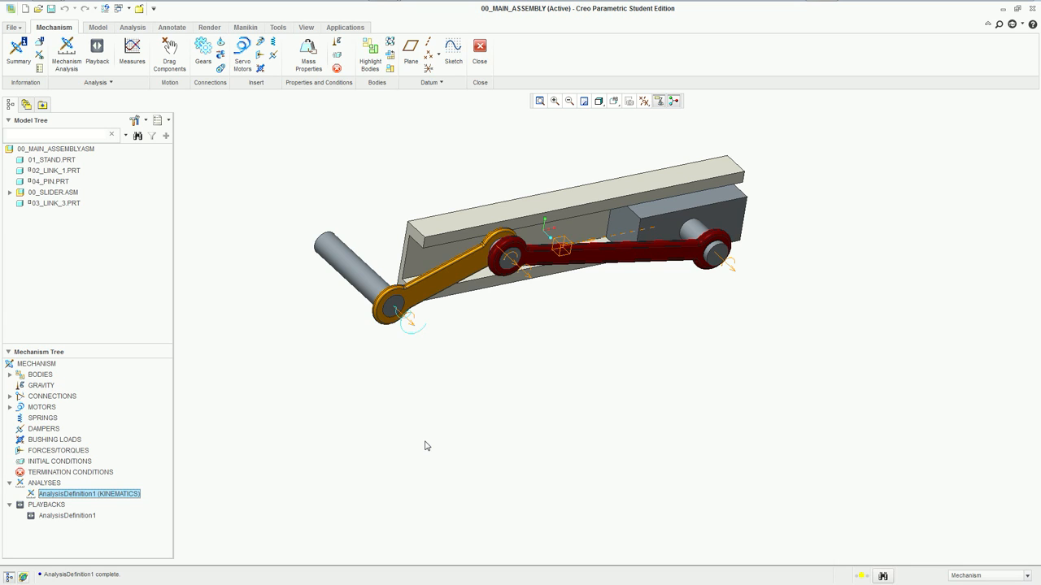
left_click(89, 518)
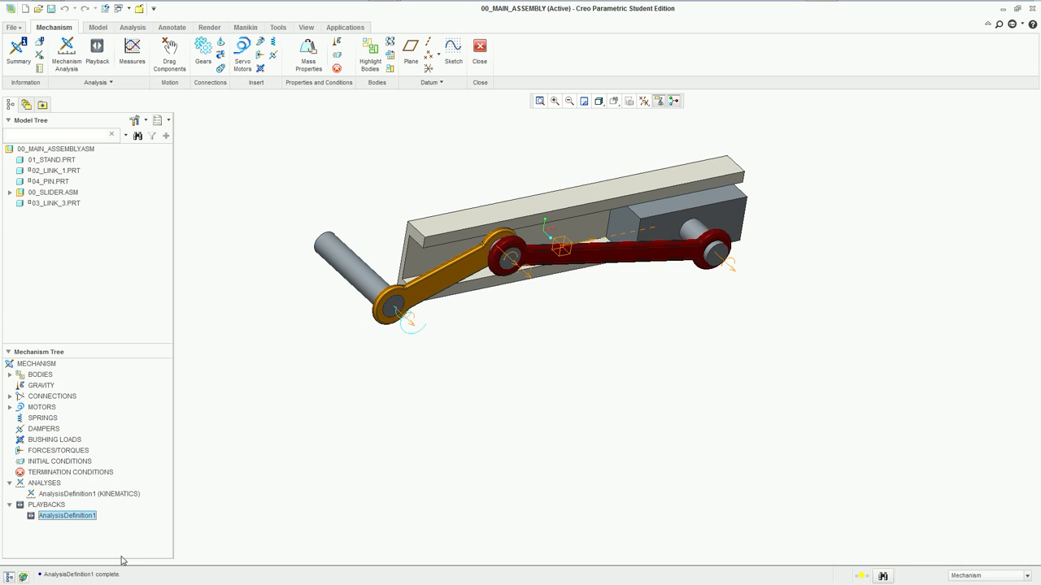
right_click(86, 520)
left_click(66, 515)
left_click(45, 506)
left_click(69, 517)
right_click(70, 519)
left_click(137, 177)
- Open the measure results and select the kinematic analysis as the result set
left_click(131, 53)
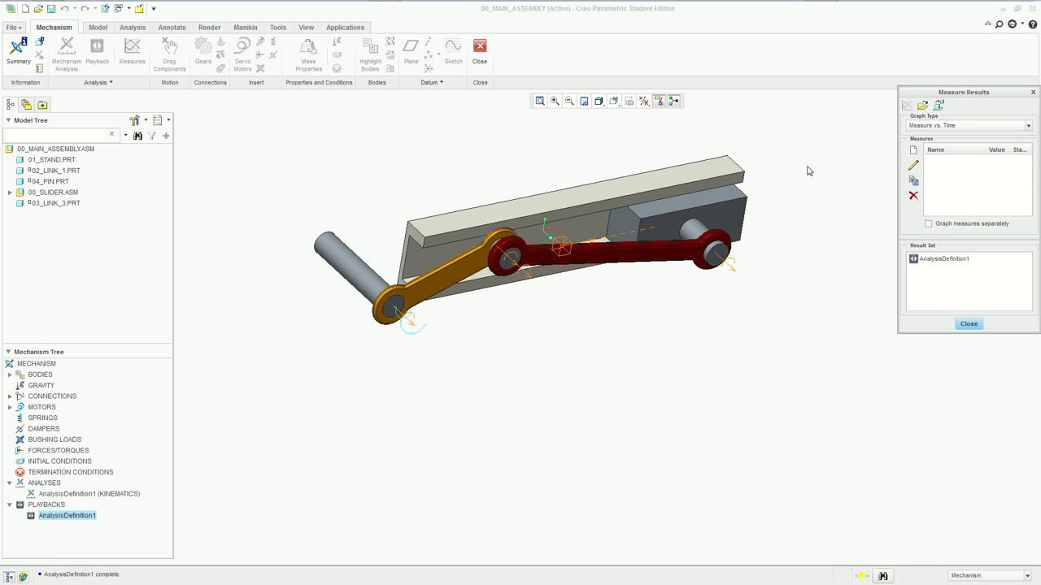
left_click_drag(953, 92, 849, 71)
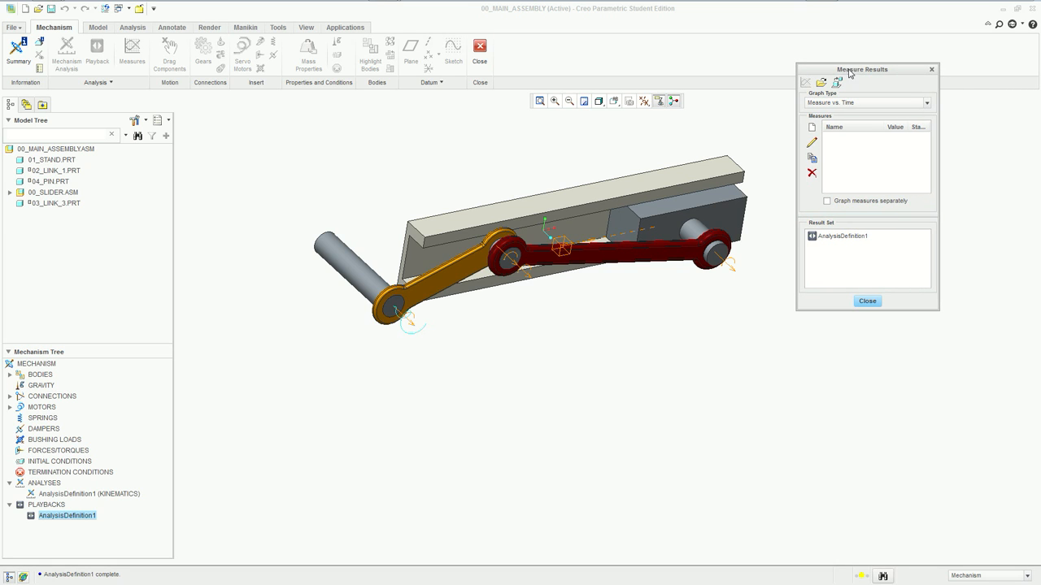
left_click(853, 237)
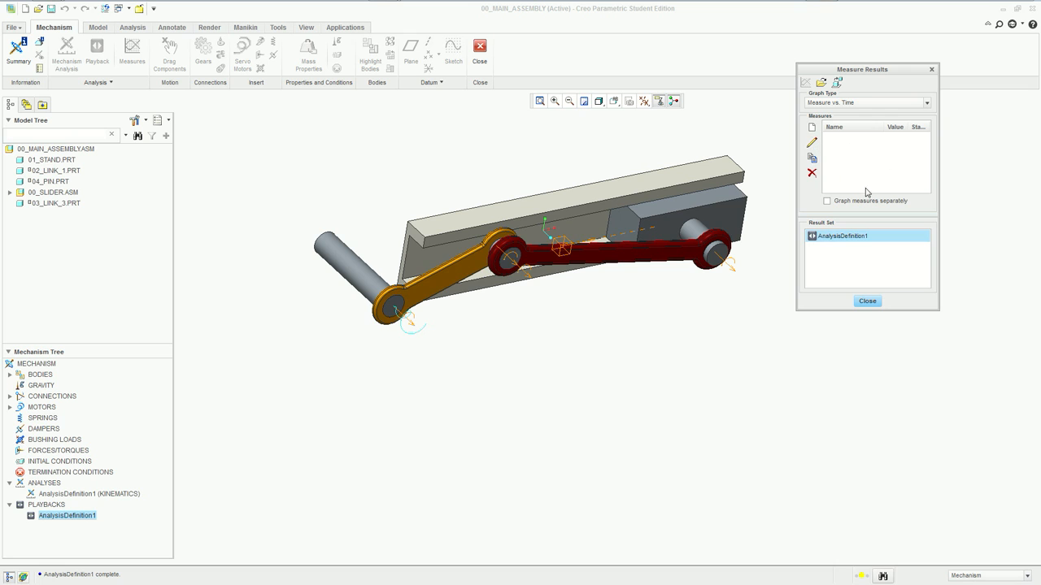
- Start a new measure definition and set its type to Velocity
left_click(811, 129)
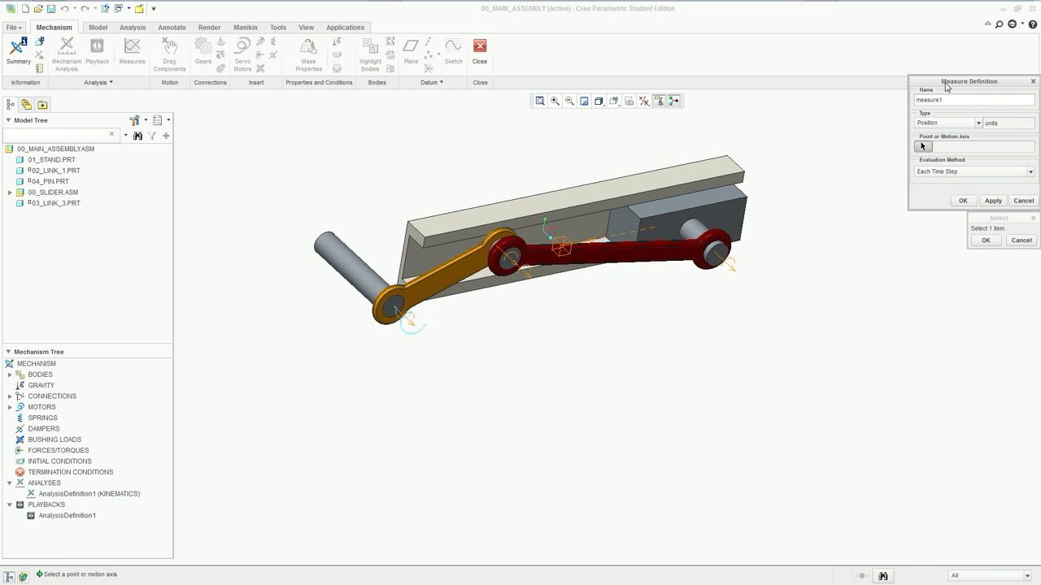
left_click_drag(945, 84, 767, 44)
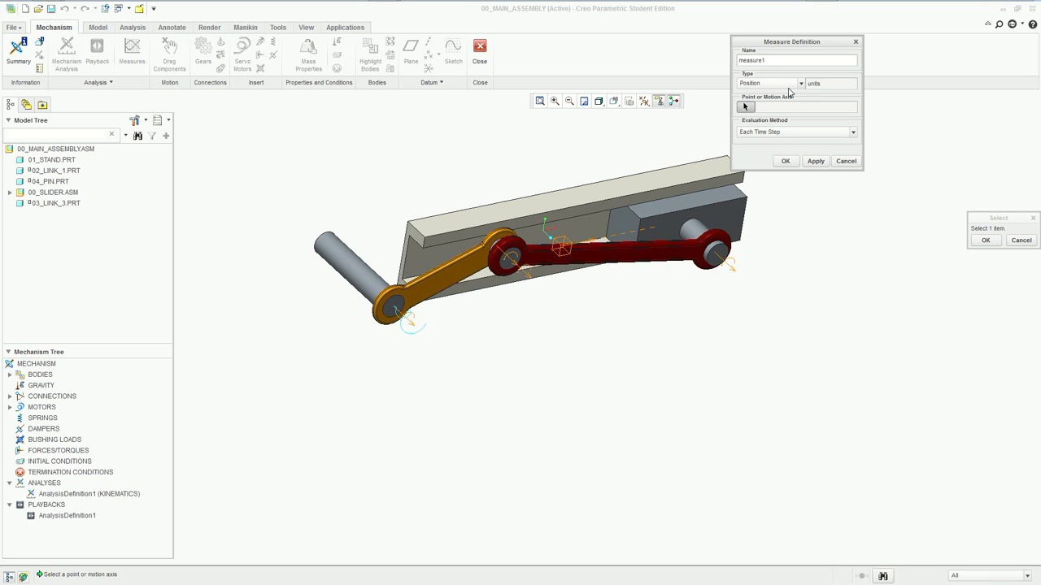
left_click(773, 84)
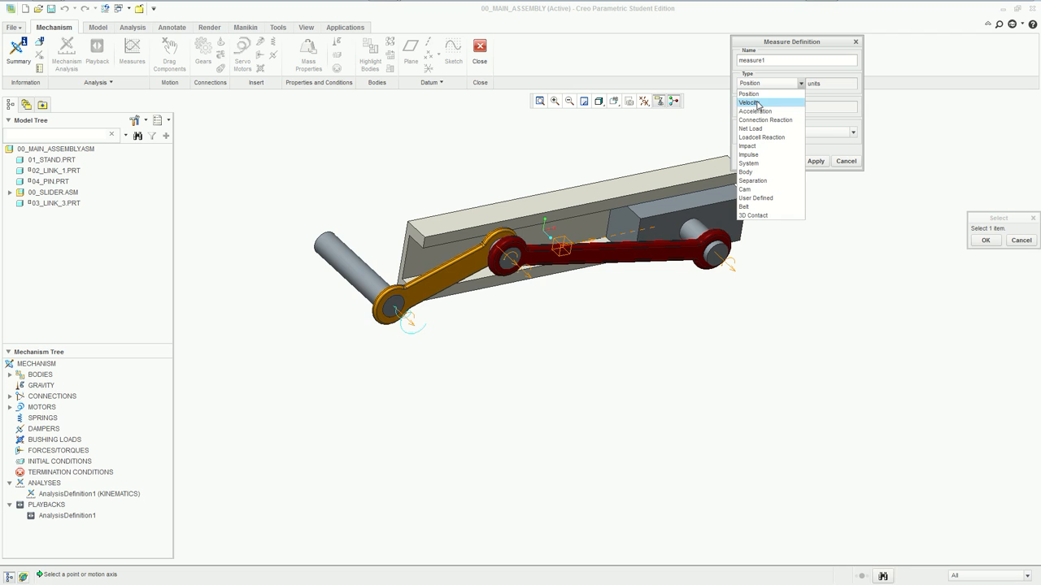
left_click(758, 103)
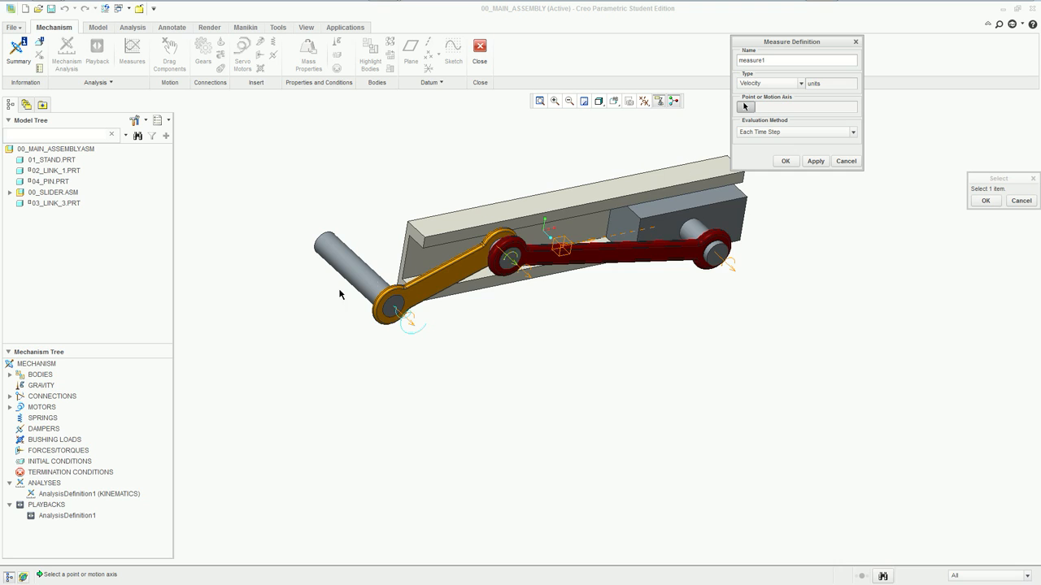
- Choose the edge endpoint on the orange link beside the red link's joint as the measured point and accept the velocity measure
scroll(437, 252, "up", 5)
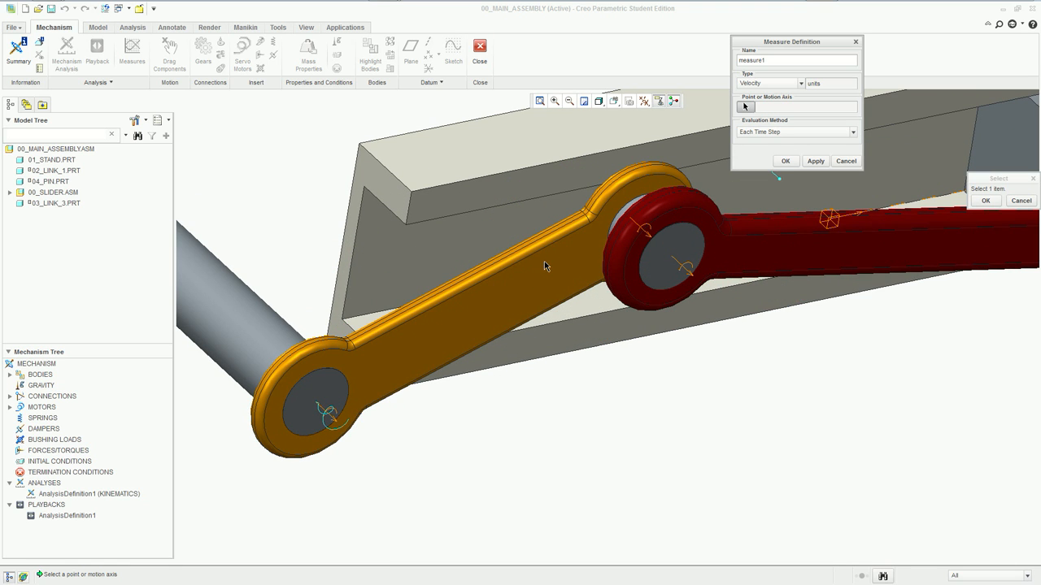
scroll(544, 261, "down", 3)
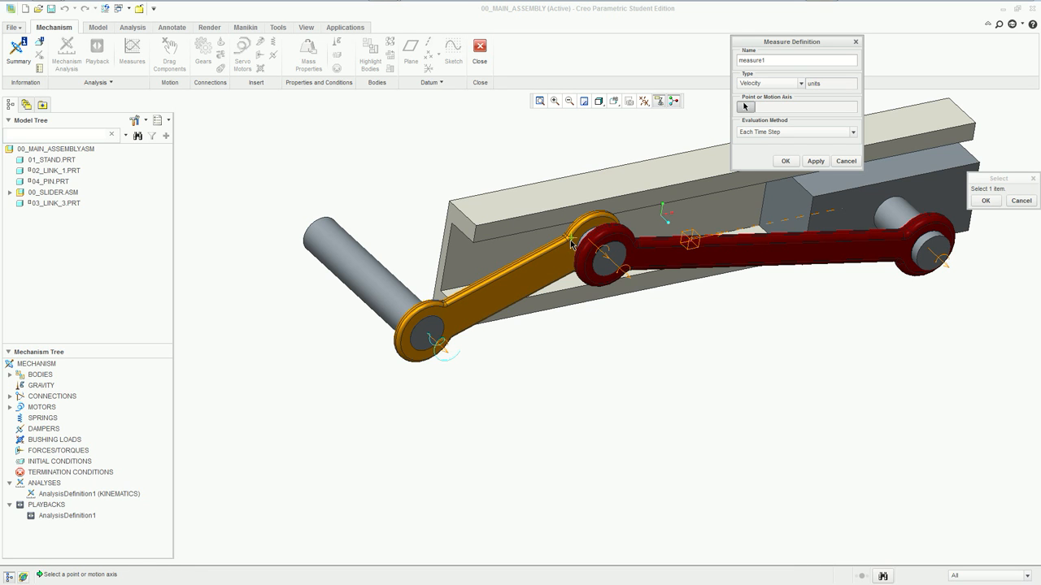
scroll(573, 244, "up", 5)
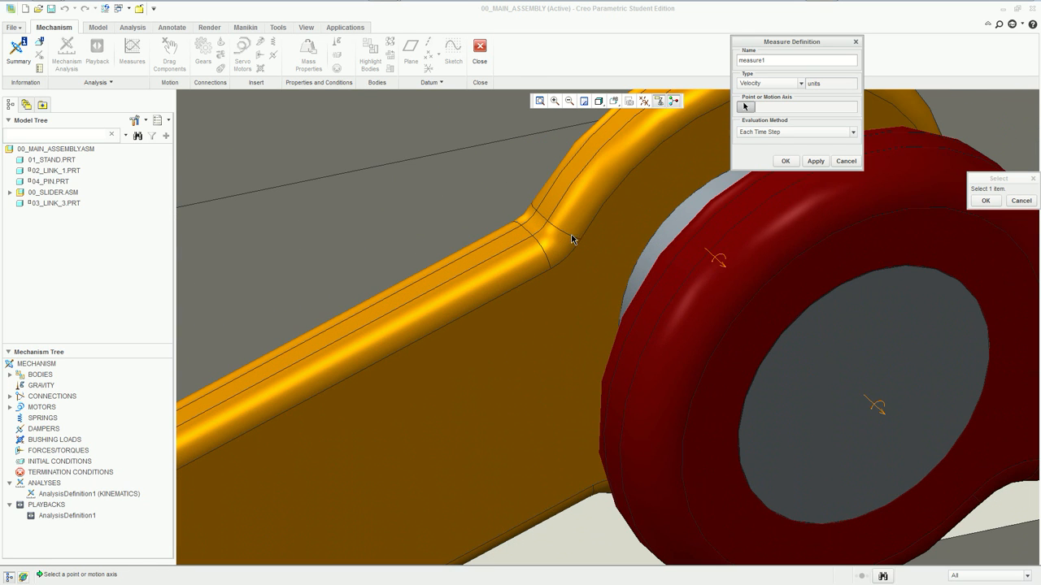
left_click(581, 242)
scroll(591, 285, "down", 5)
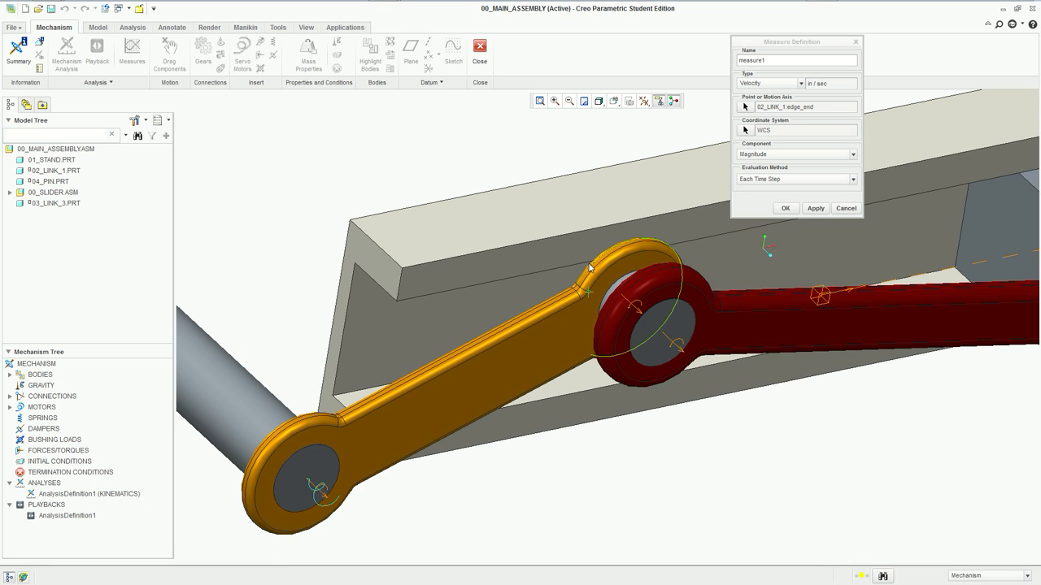
scroll(579, 267, "down", 5)
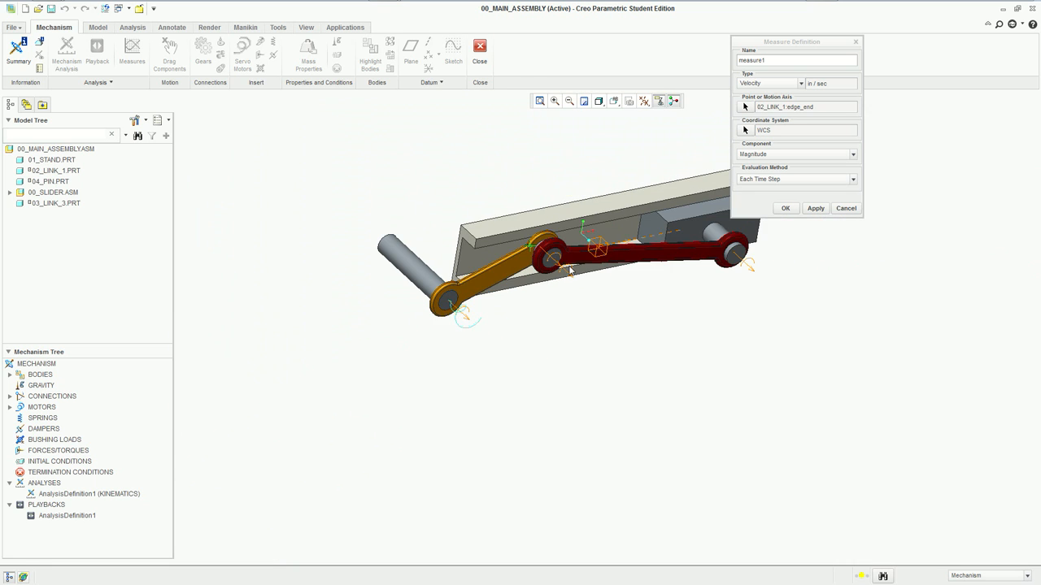
middle_click_drag(649, 330, 591, 332, "shift")
scroll(483, 245, "up", 4)
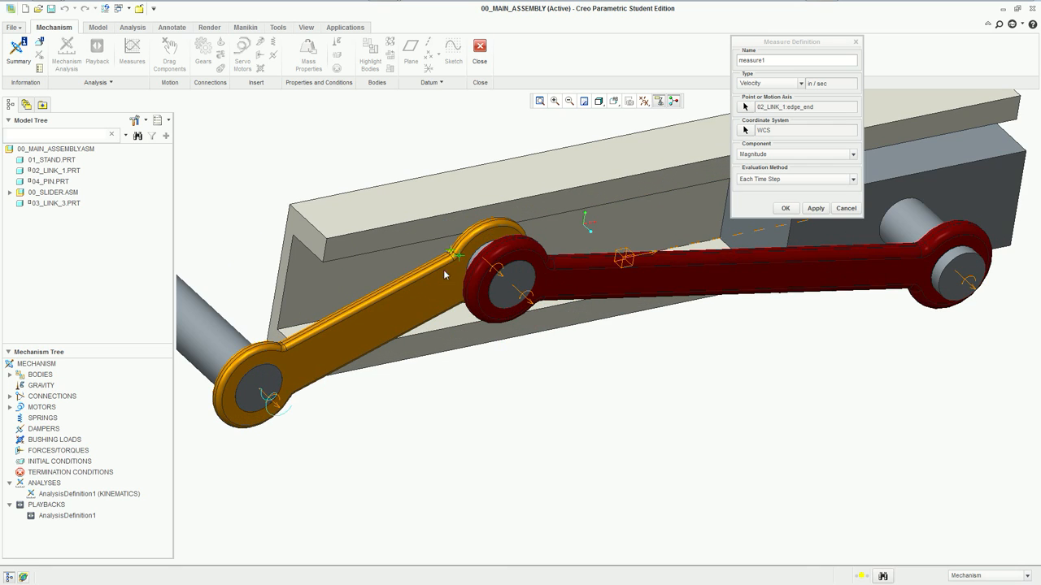
left_click(798, 203)
left_click(786, 209)
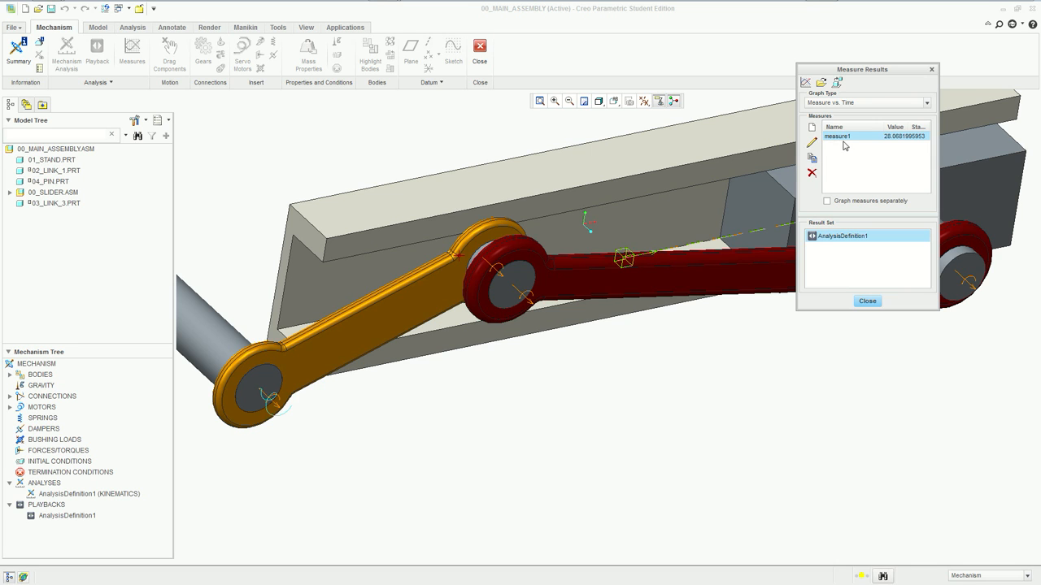
- Widen the measure results window and graph the velocity measure against time for the kinematic analysis
left_click_drag(801, 71, 596, 58)
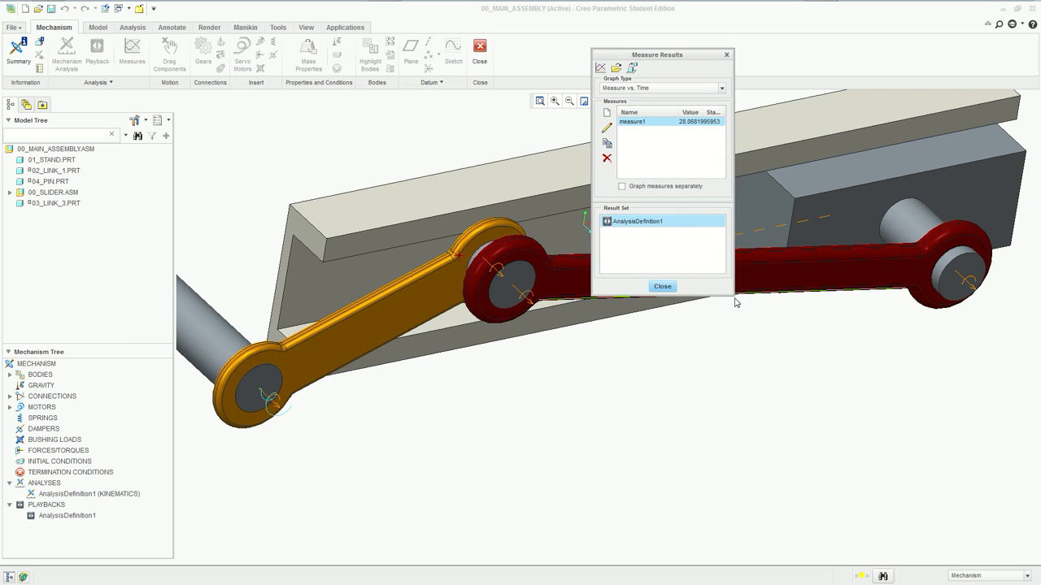
left_click_drag(738, 309, 875, 309)
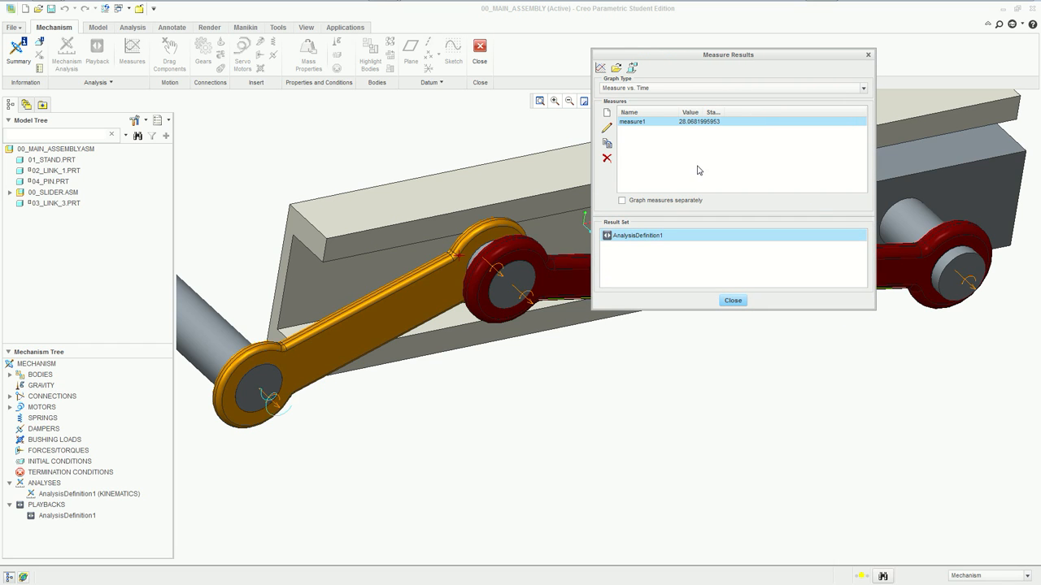
left_click(601, 69)
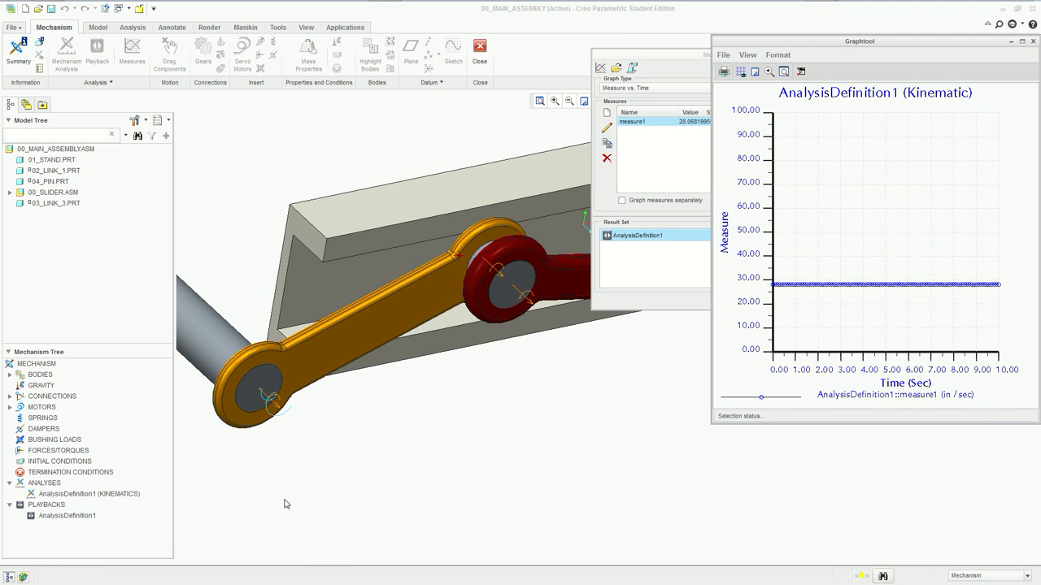
- Inspect a point on the velocity curve and close the graph
left_click_drag(915, 45, 576, 33)
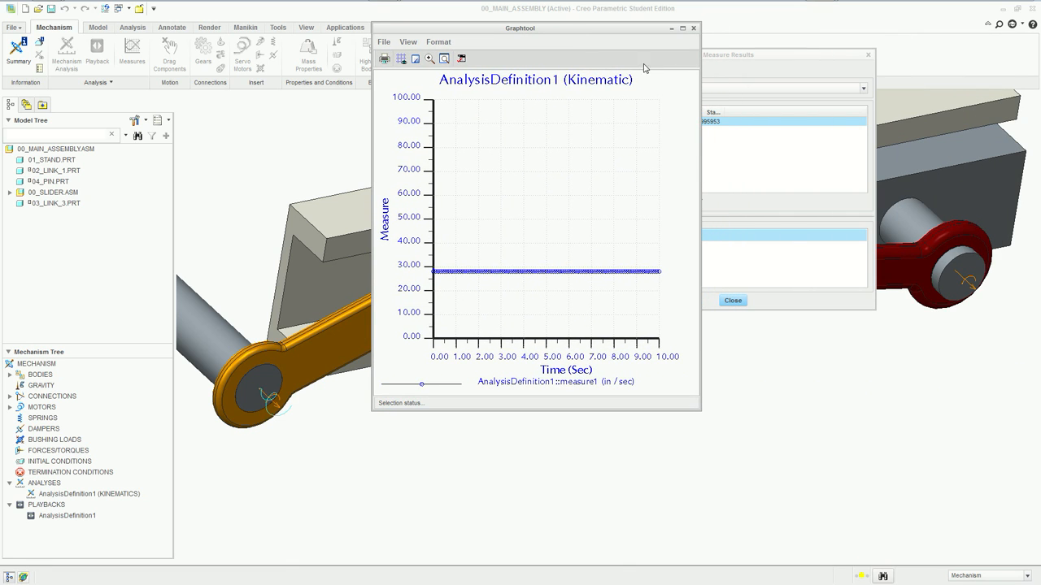
left_click(437, 273)
left_click(694, 28)
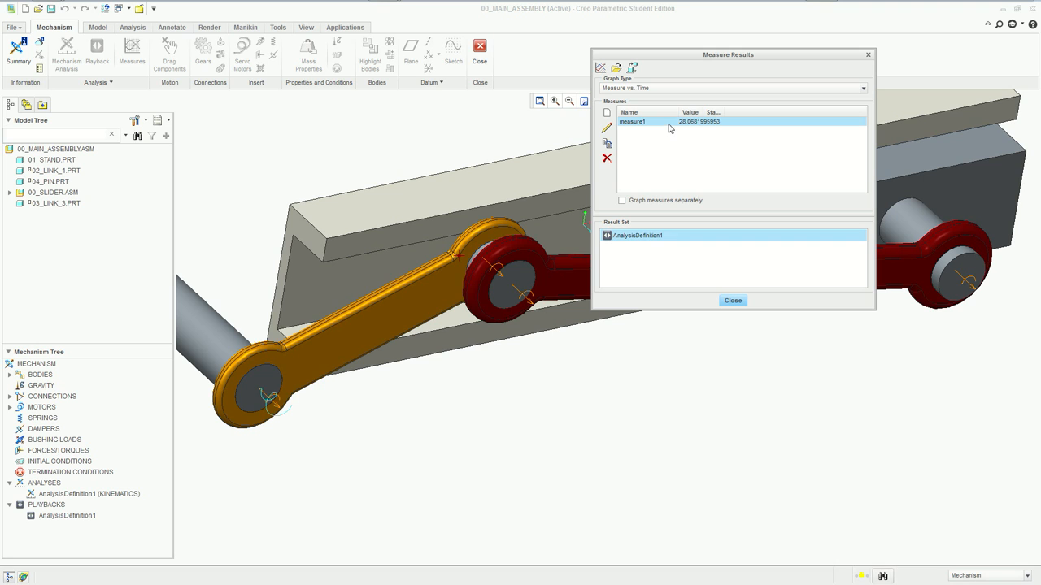
- Change the velocity measure's type to Acceleration, keeping the edge endpoint on the orange link as its point, and accept it
left_click(607, 128)
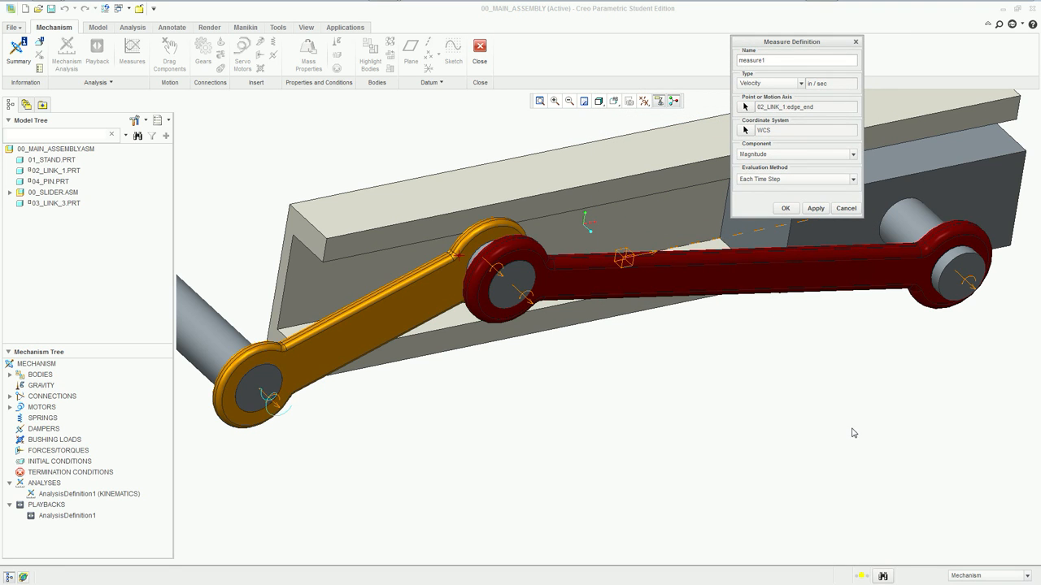
left_click(770, 85)
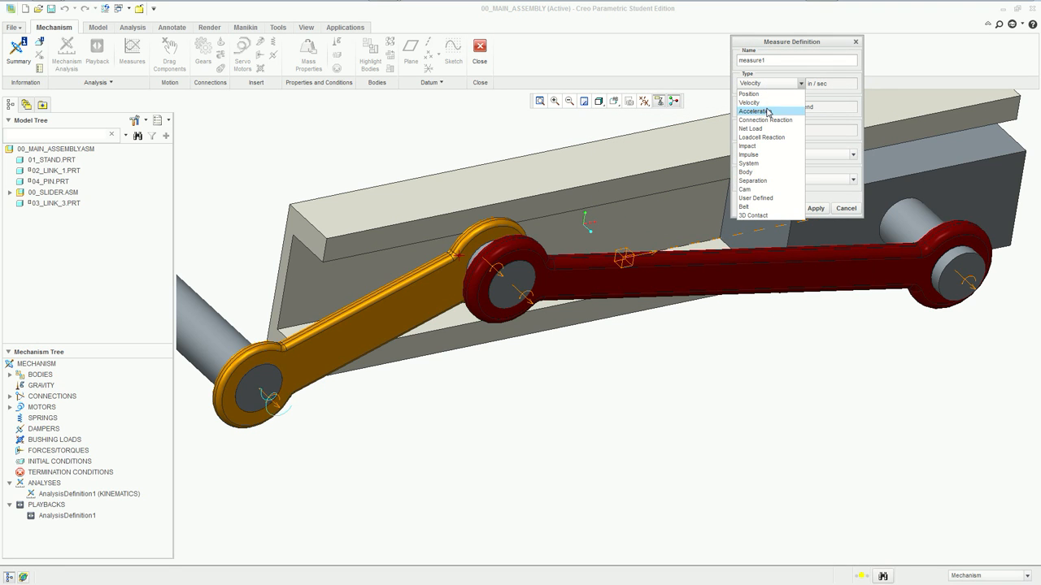
left_click(769, 113)
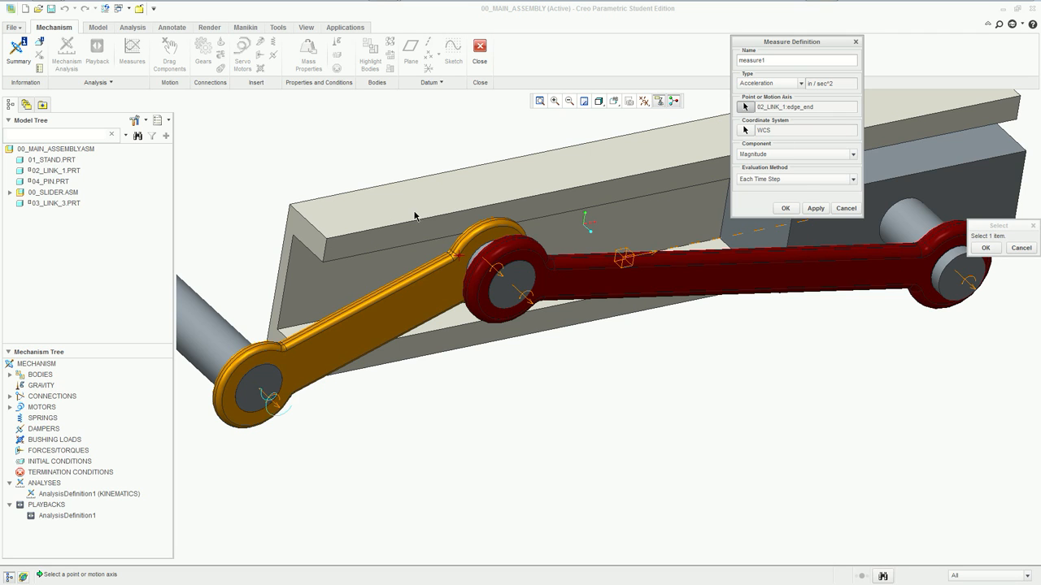
left_click(810, 210)
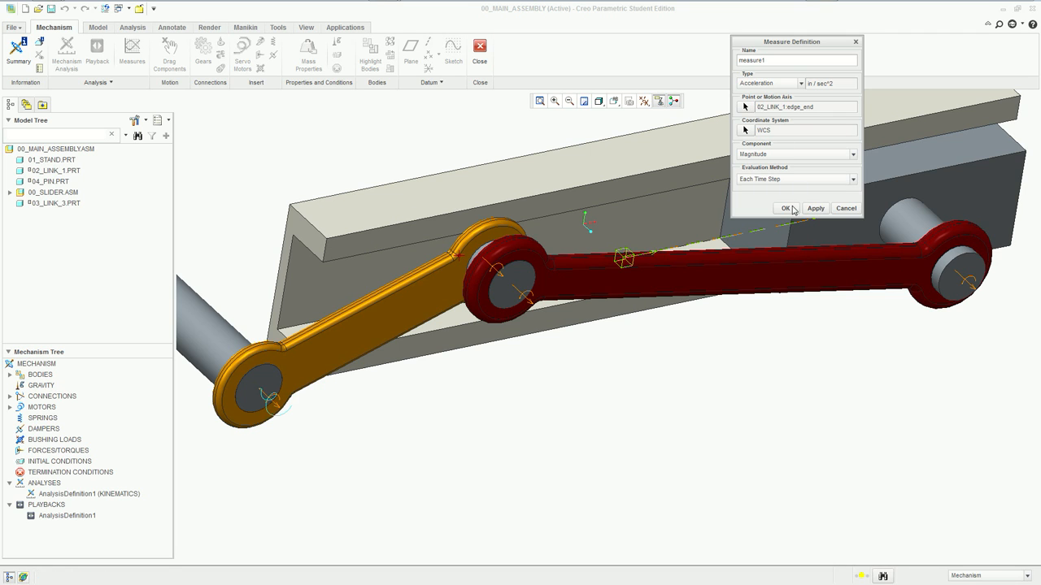
left_click(786, 208)
- Graph the acceleration measure against time, inspect a point on its curve and close the graph
left_click(601, 69)
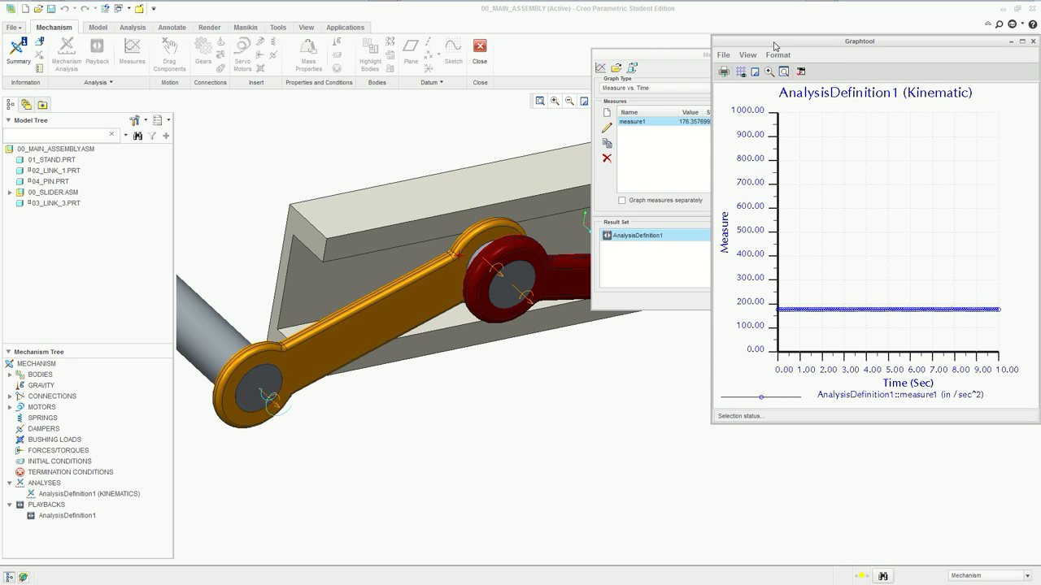
left_click_drag(773, 47, 490, 30)
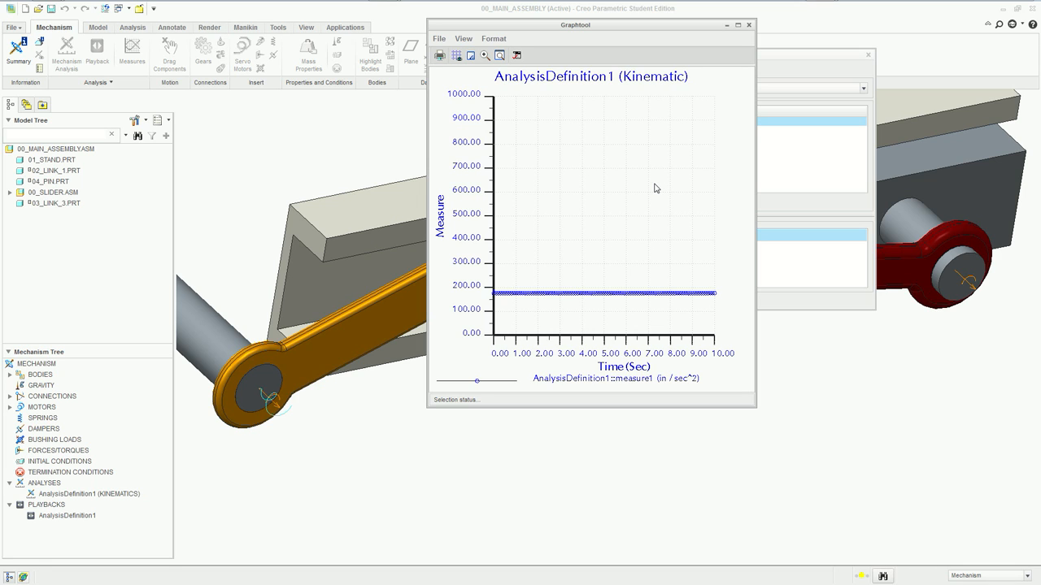
left_click(504, 298)
left_click(749, 24)
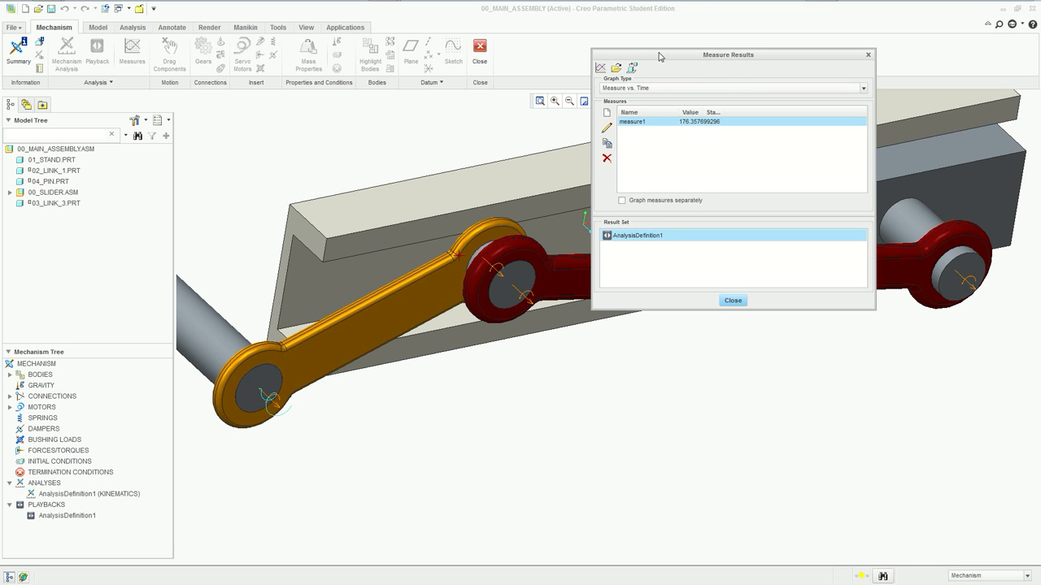
- Redefine the acceleration measure to use the motion axis at the orange link's shaft joint and accept it
left_click_drag(659, 55, 617, 46)
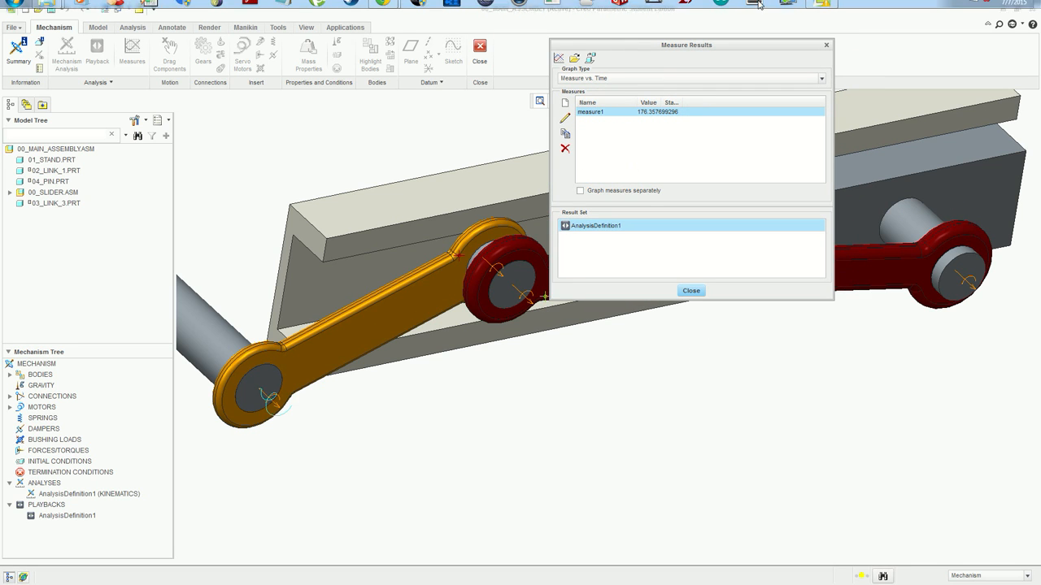
left_click(565, 119)
left_click(764, 83)
left_click(762, 84)
left_click(745, 107)
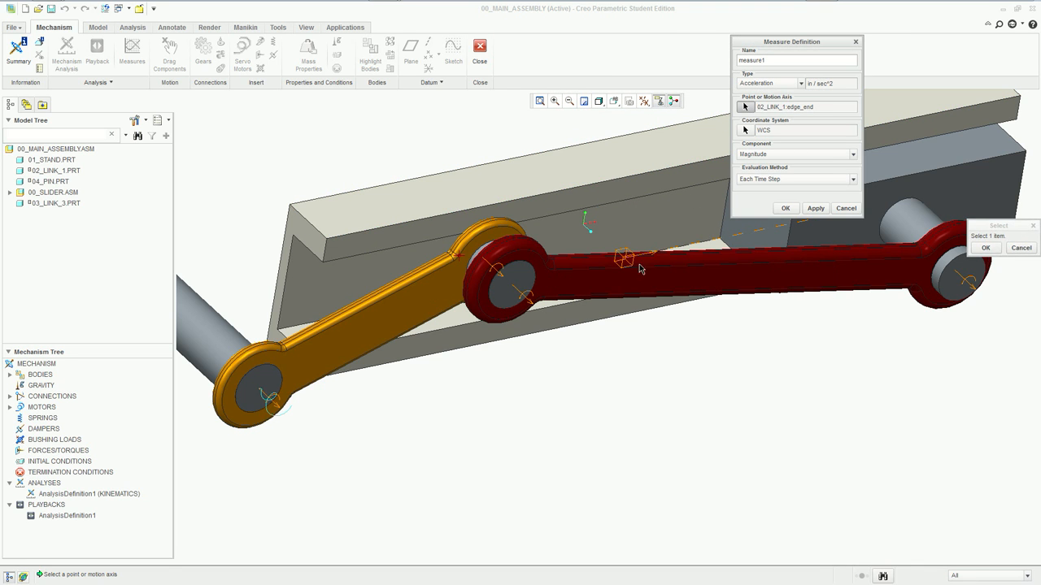
left_click(275, 406)
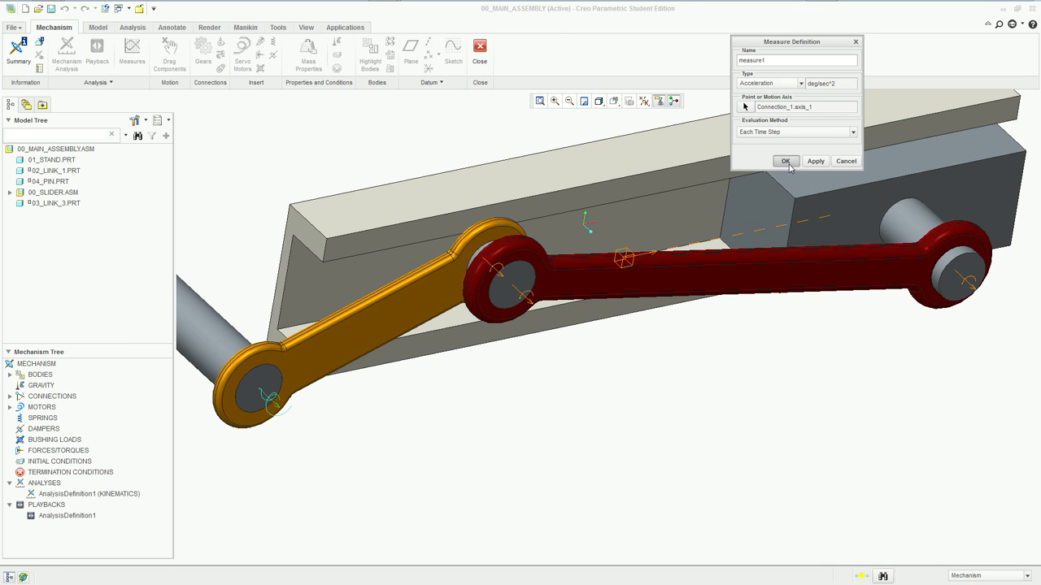
left_click(785, 161)
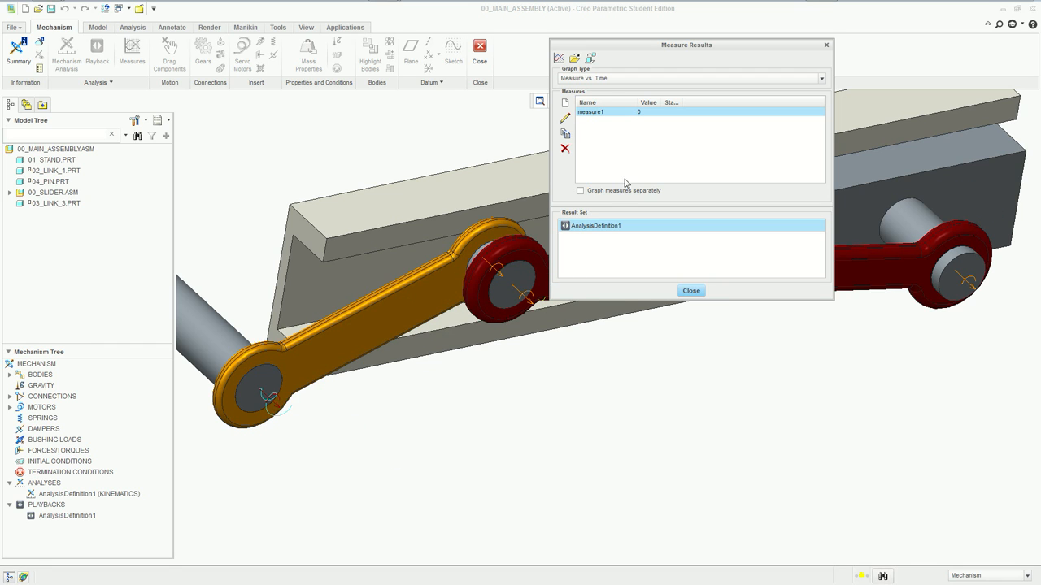
- Graph the motion axis acceleration against time and close the graph after viewing it
left_click(558, 57)
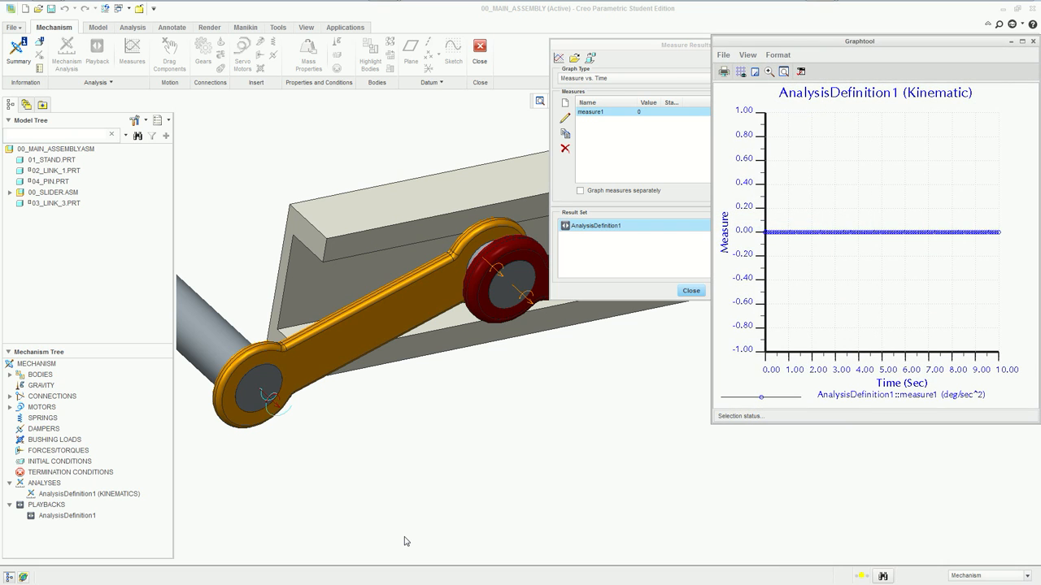
left_click_drag(815, 41, 396, 65)
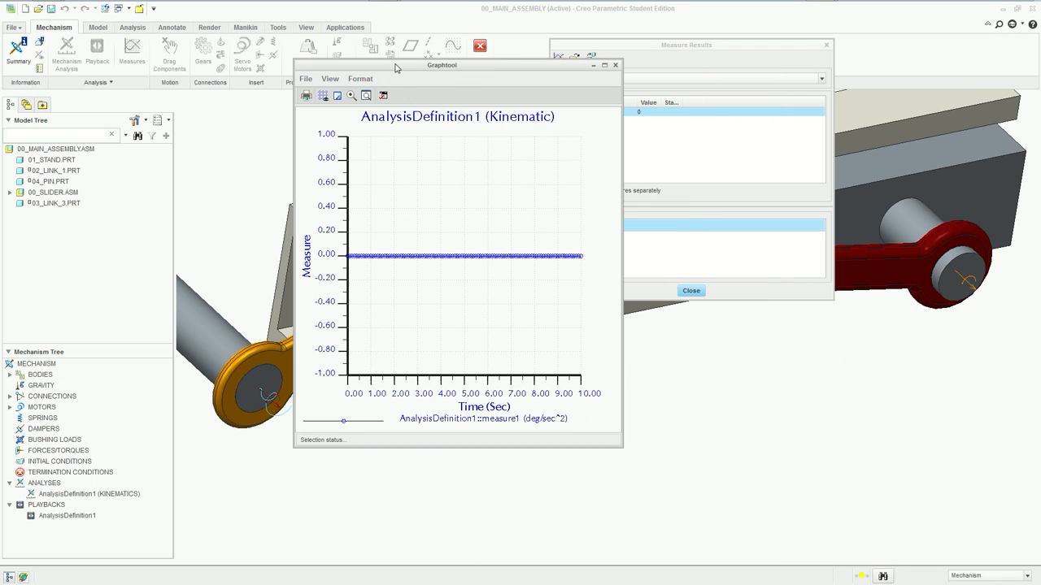
left_click(615, 65)
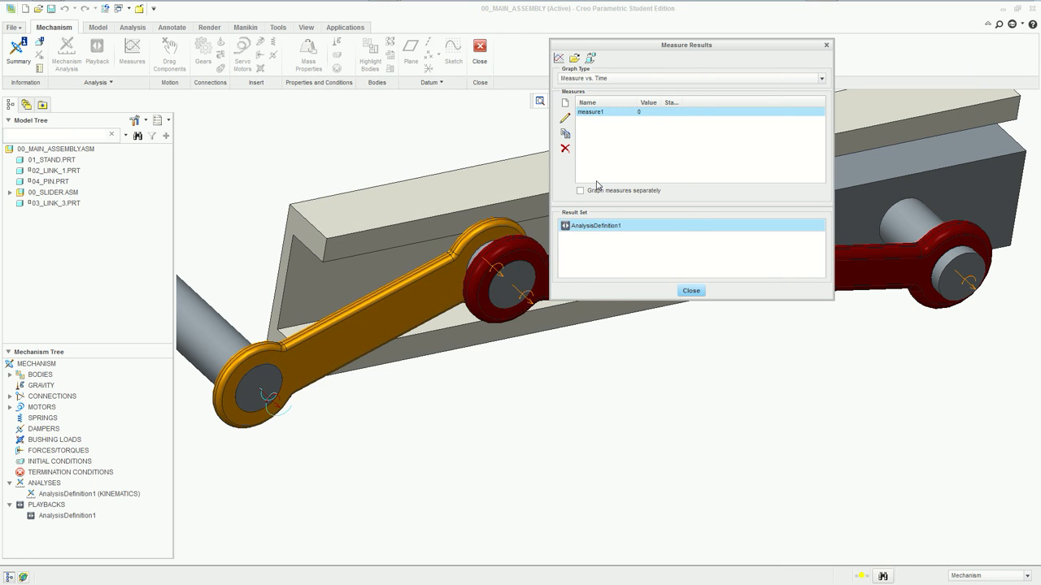
- Try the orange link's edge endpoint as the acceleration measure's point, then reassign the measure to the shaft joint's motion axis
left_click(568, 120)
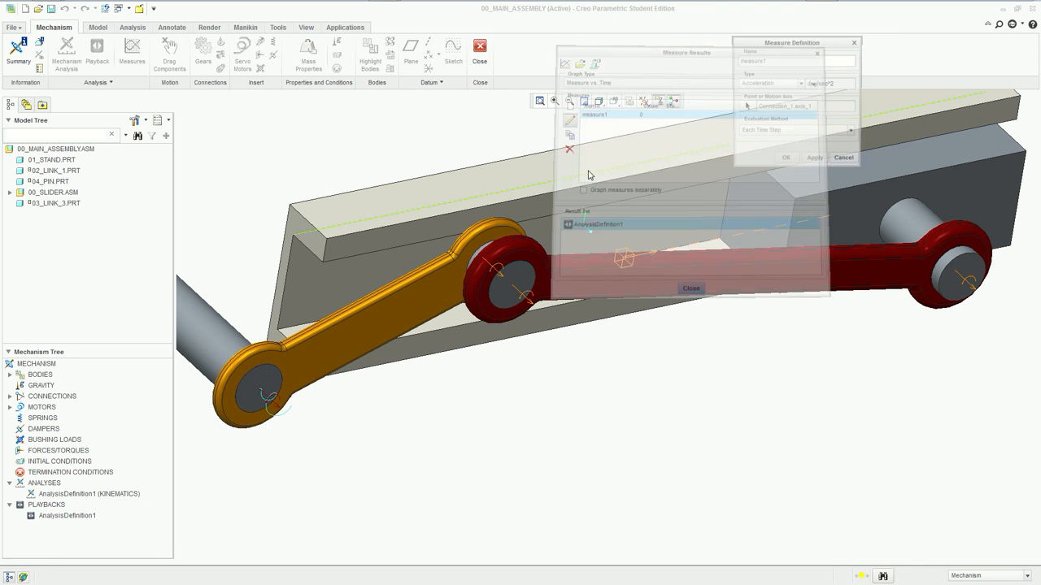
left_click(745, 105)
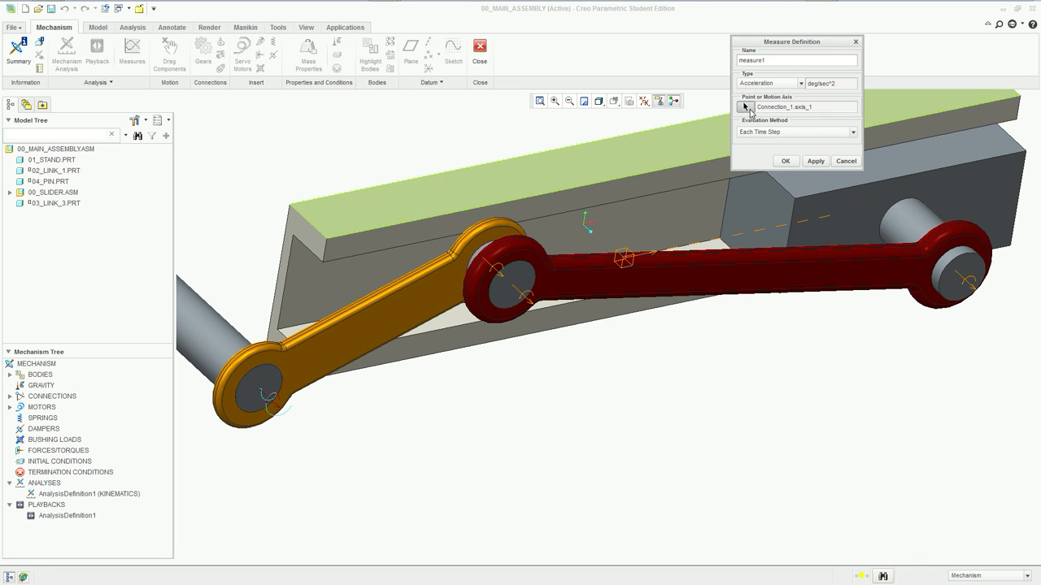
left_click(459, 257)
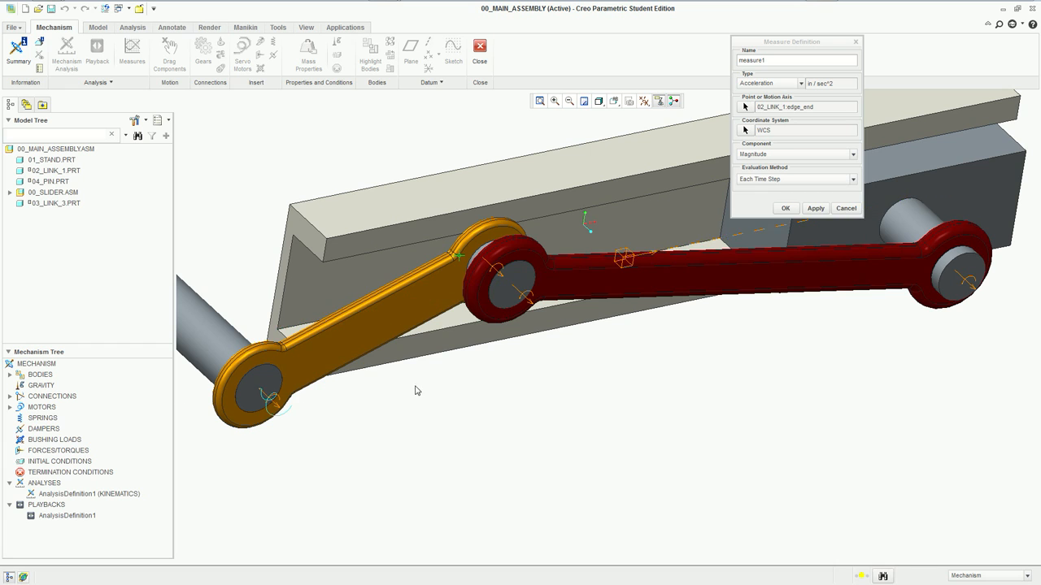
left_click(273, 403)
left_click(746, 108)
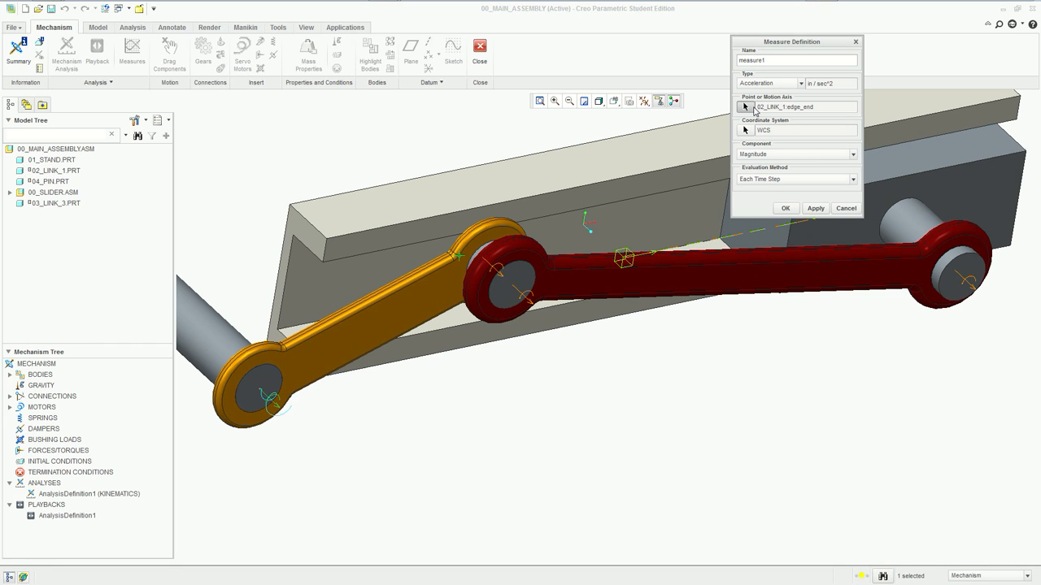
left_click(277, 409)
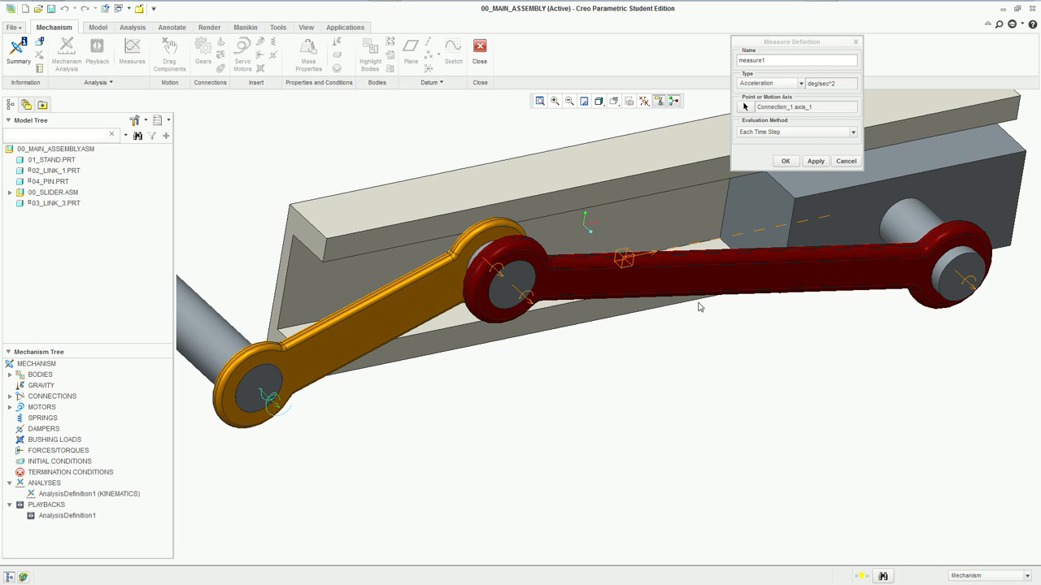
left_click(815, 161)
left_click(785, 161)
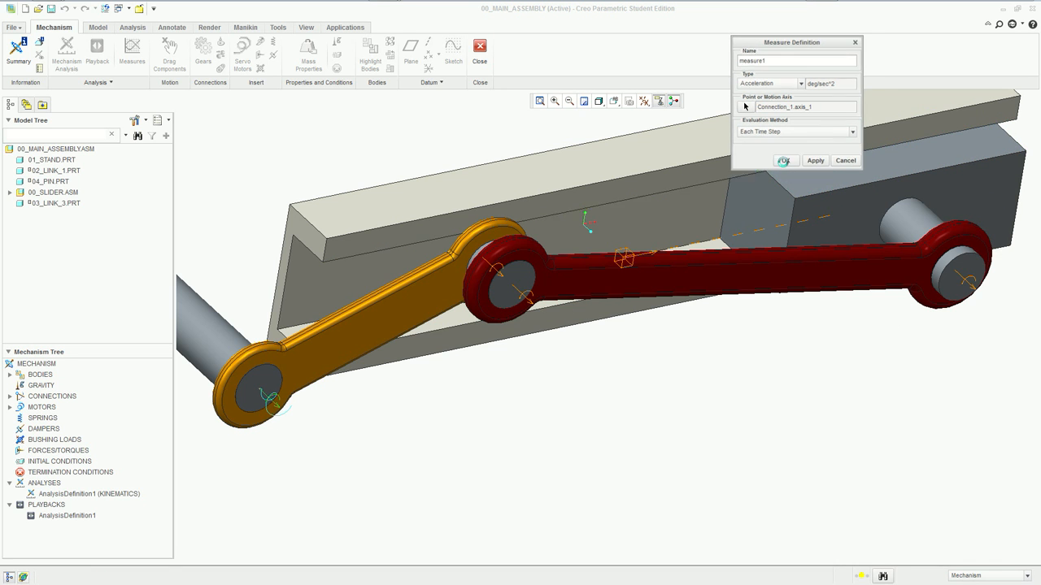
- Graph the reassigned motion axis acceleration again for review and close the graph
left_click(558, 58)
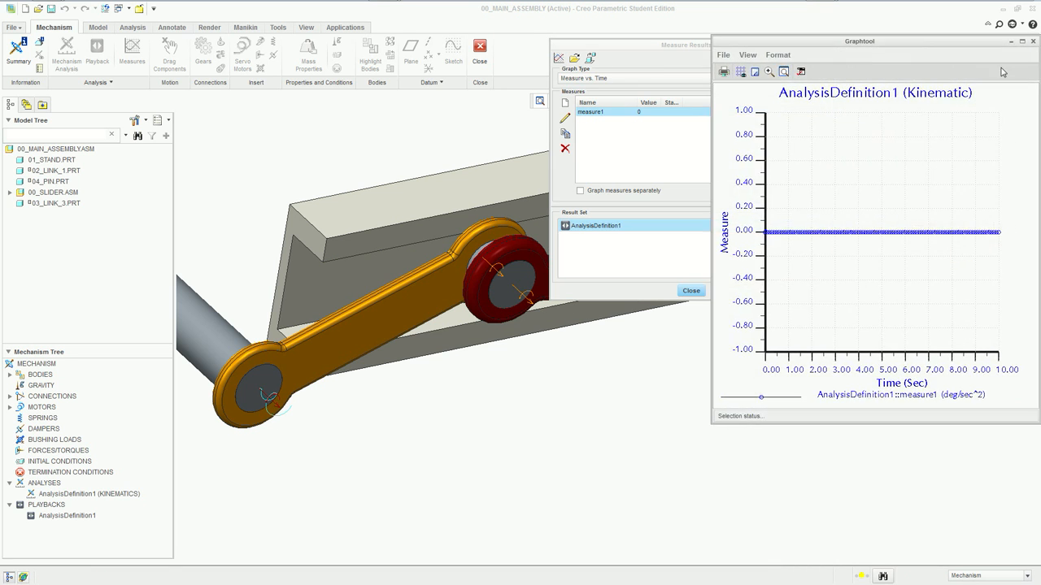
left_click_drag(958, 43, 741, 43)
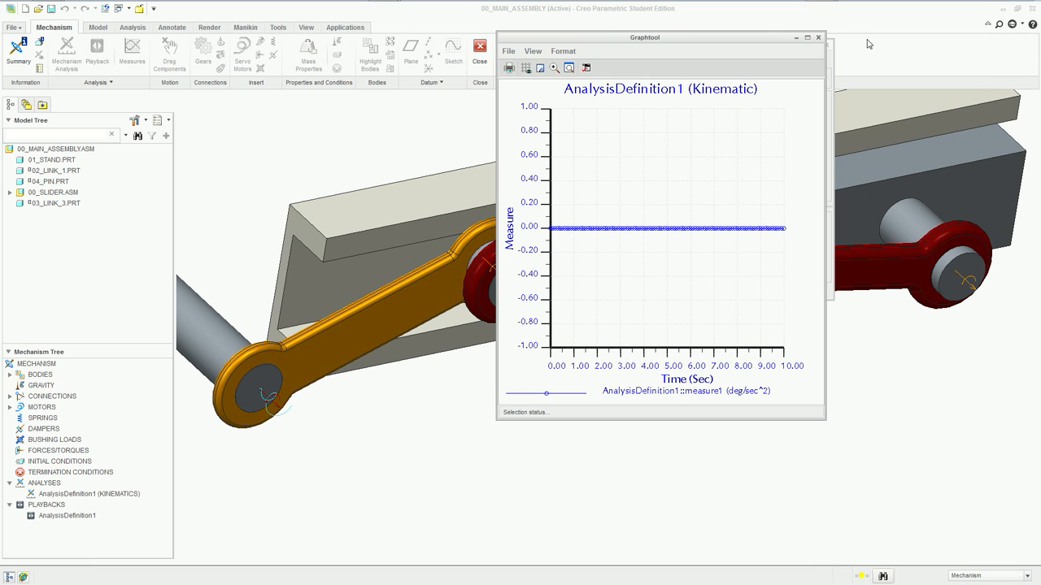
left_click(813, 41)
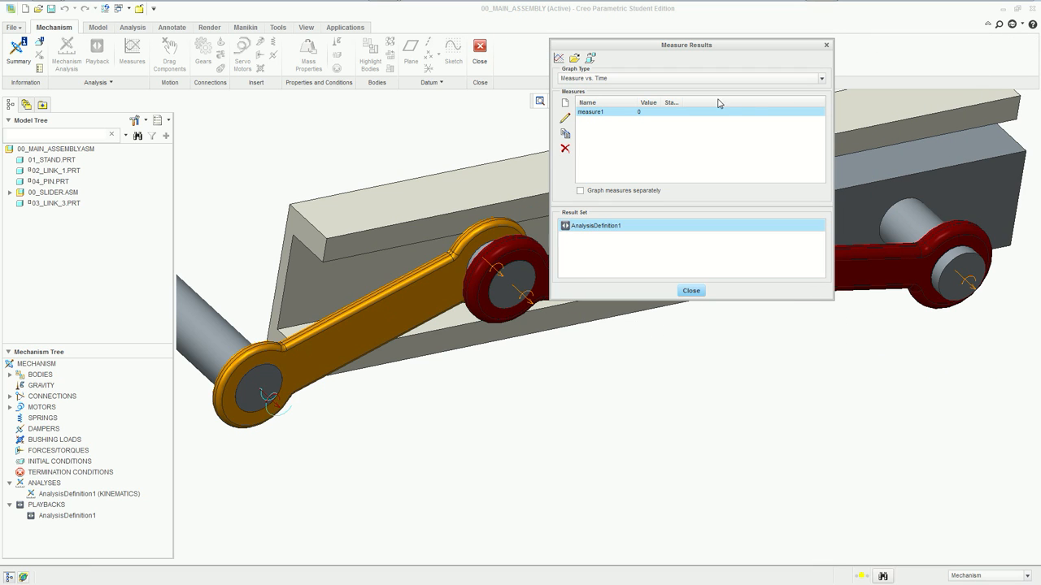
- Change the measure's type to Connection Reaction with the Radial Force component for the orange link's shaft joint and accept it
left_click(565, 118)
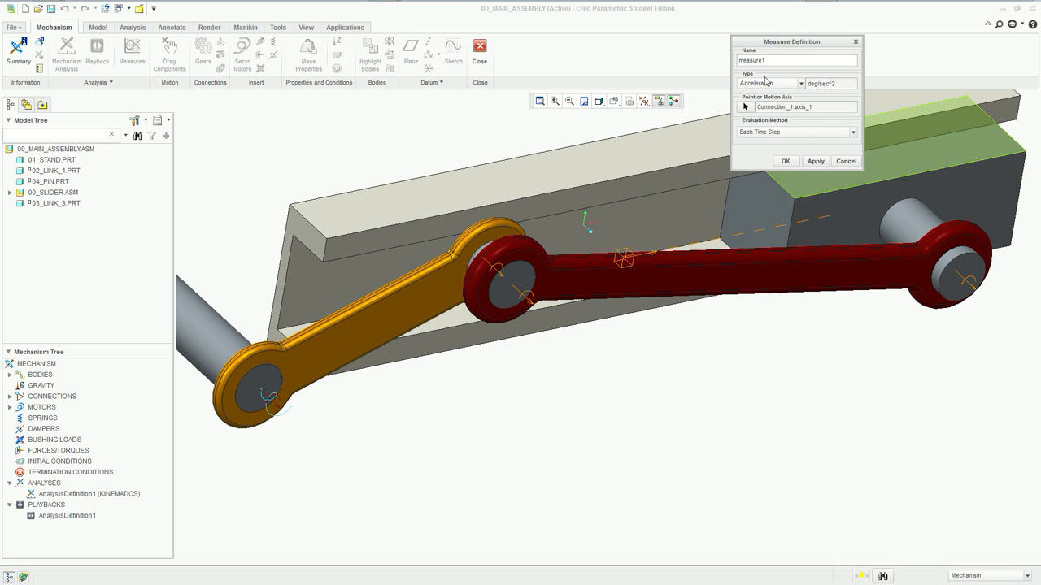
left_click(768, 82)
left_click(764, 119)
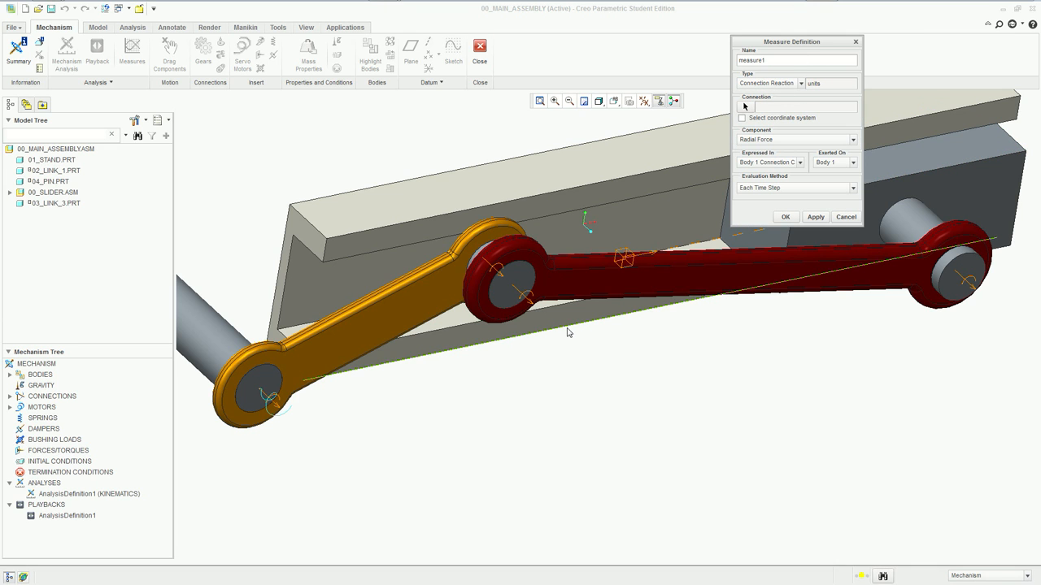
left_click(746, 107)
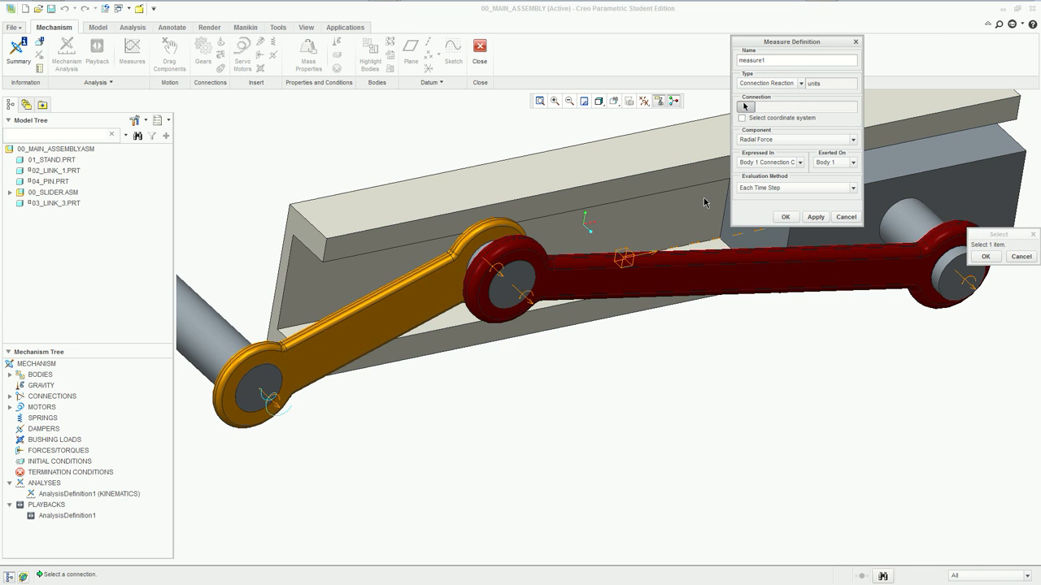
left_click(276, 407)
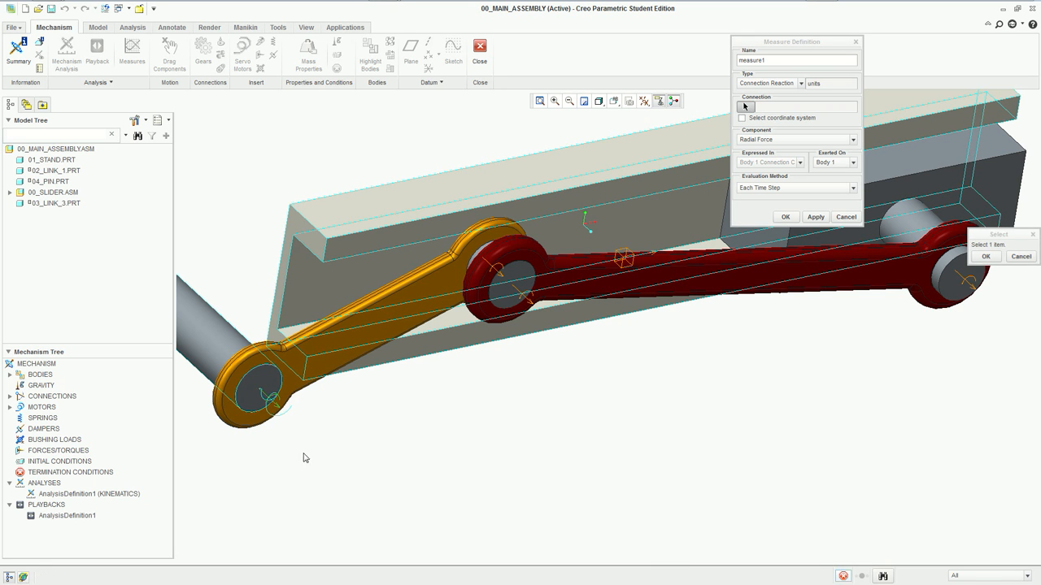
mouse_move(332, 429)
middle_mouse_down()
mouse_move(343, 418)
mouse_move(358, 431)
mouse_move(345, 428)
mouse_move(452, 355)
middle_mouse_up()
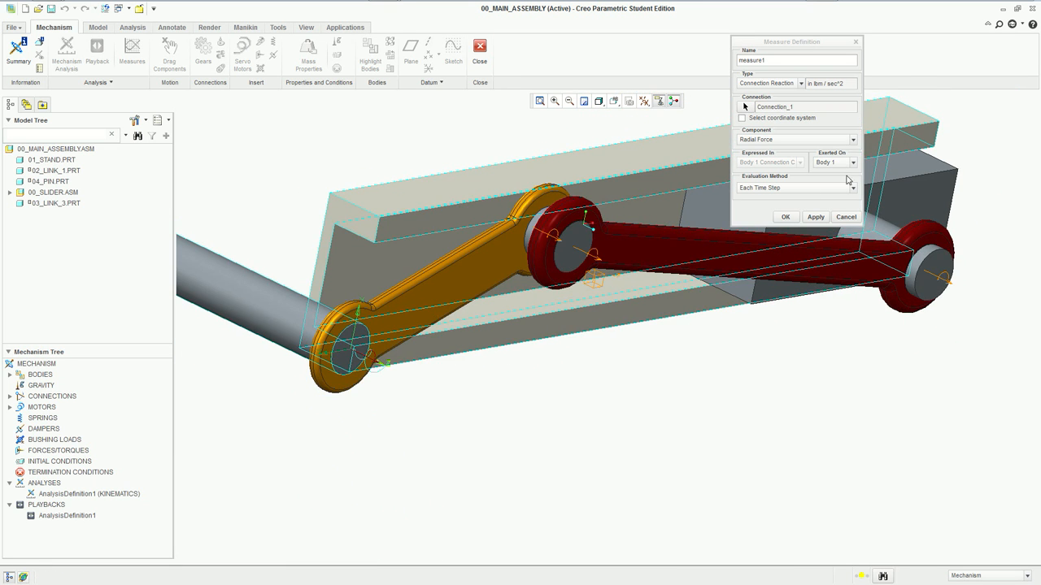
left_click(785, 217)
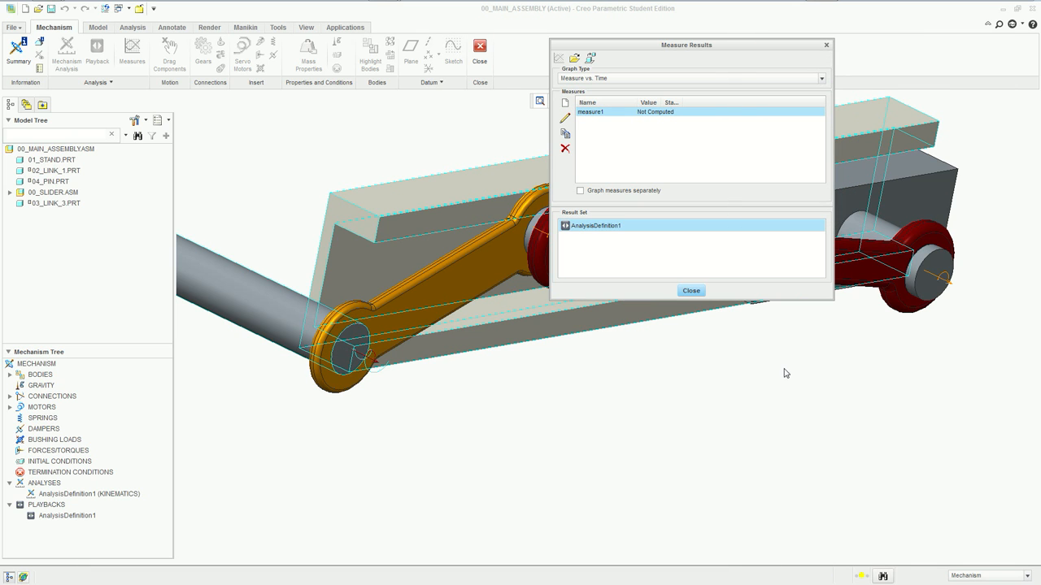
- Close the measure results window
left_click_drag(704, 47, 624, 46)
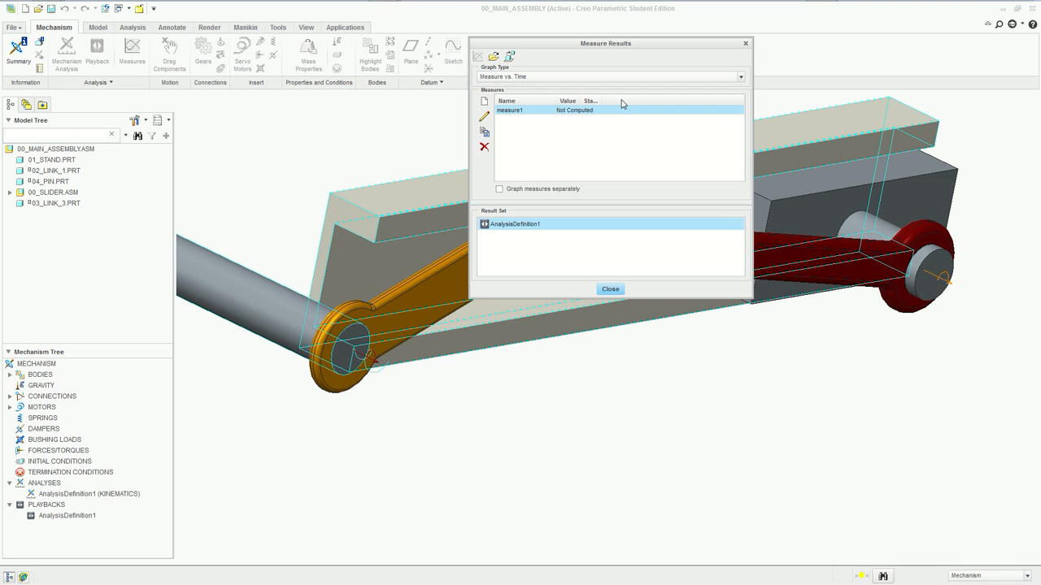
left_click(609, 291)
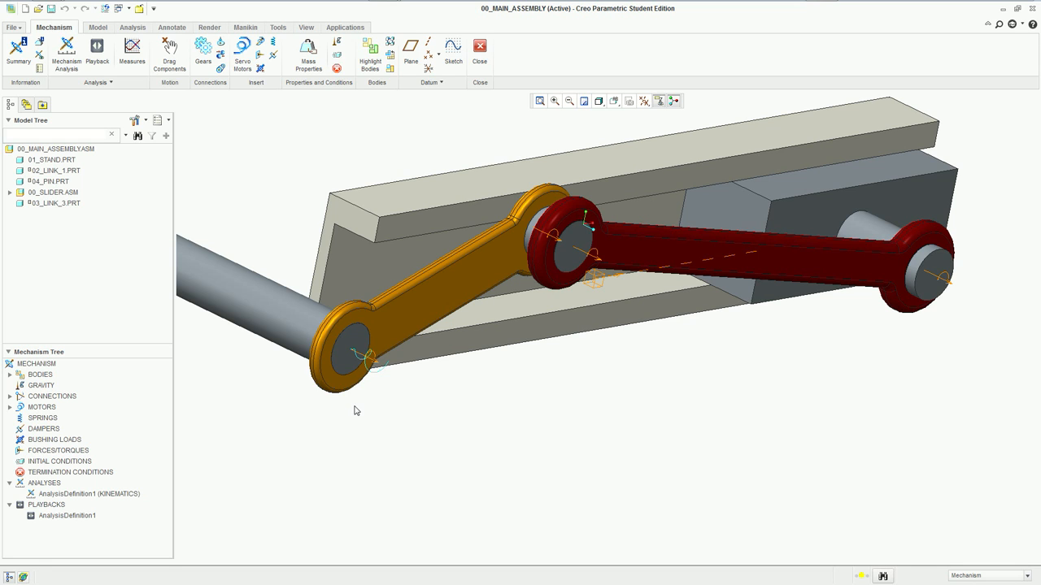
scroll(357, 415, "up", 2)
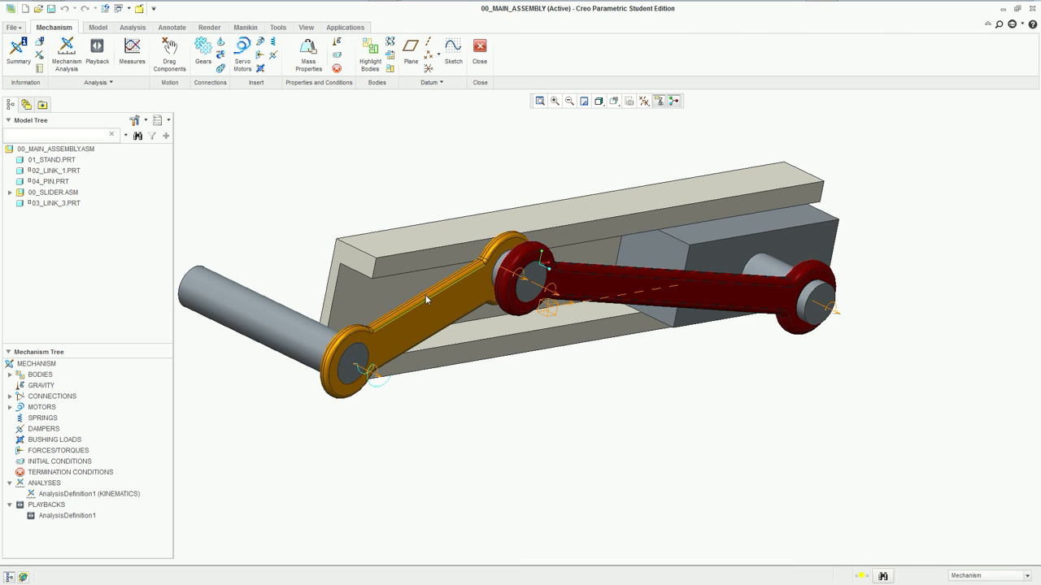
middle_click_drag(443, 447, 418, 450)
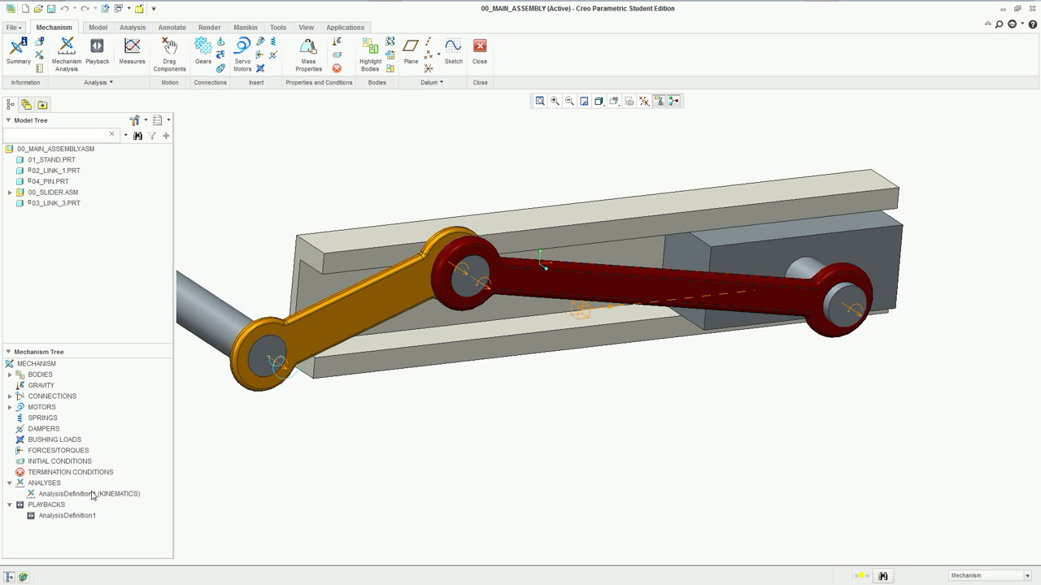
- Review the preferences of the AnalysisDefinition1 kinematic analysis and dismiss its definition without changes
right_click(96, 496)
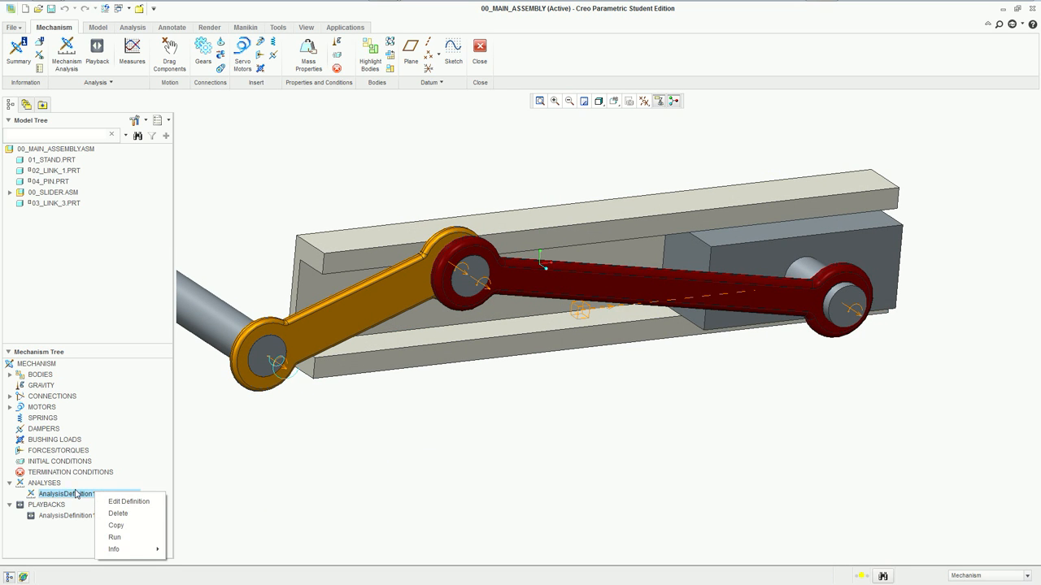
left_click(127, 503)
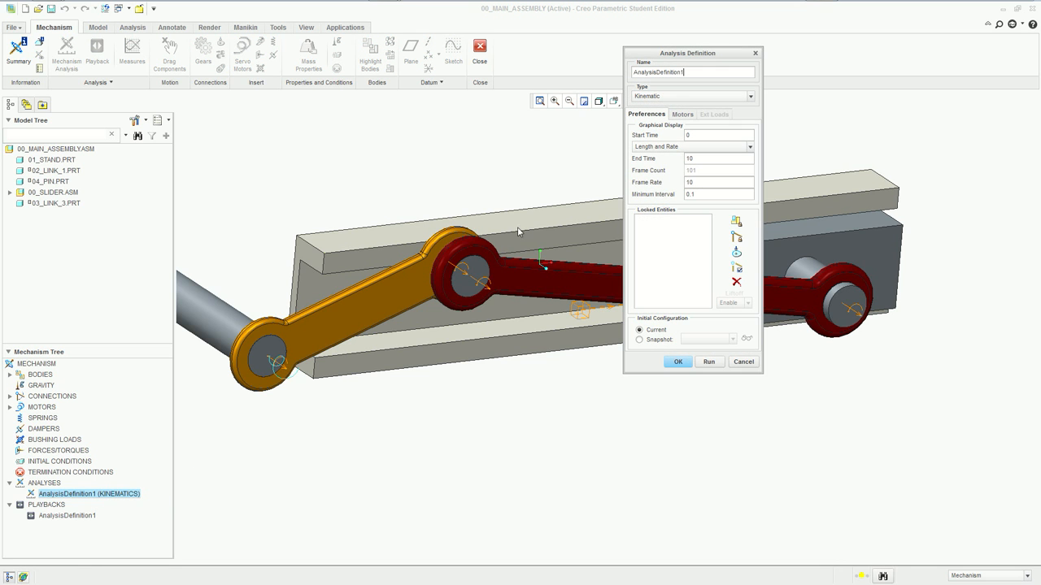
left_click(742, 363)
right_click(125, 494)
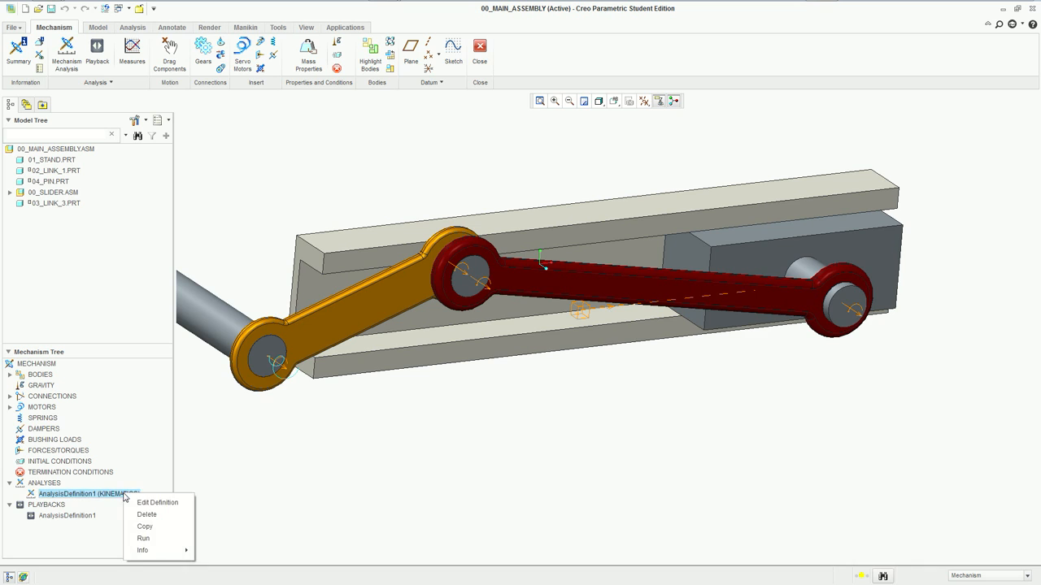
left_click(101, 496)
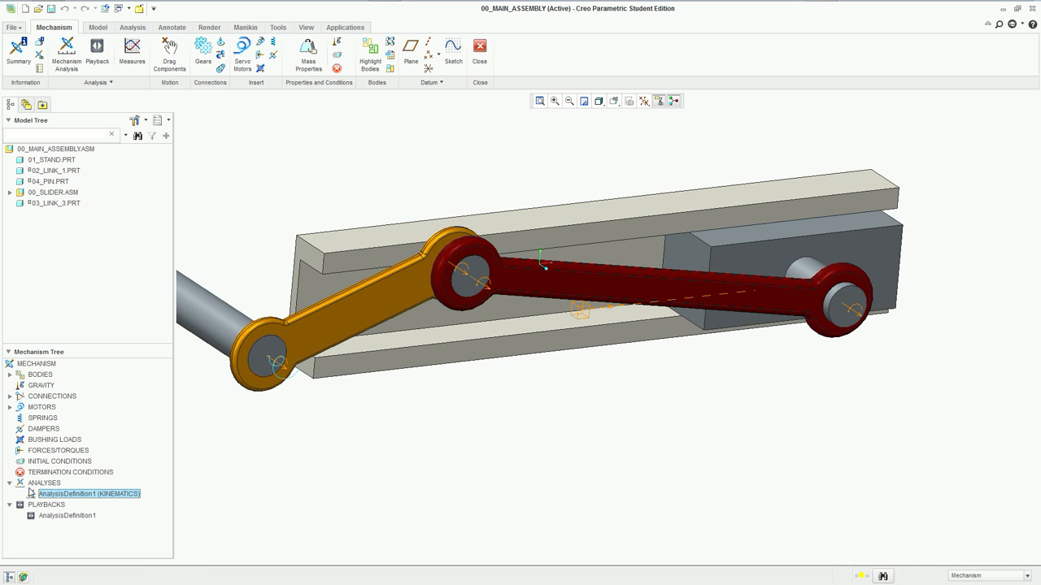
right_click(90, 498)
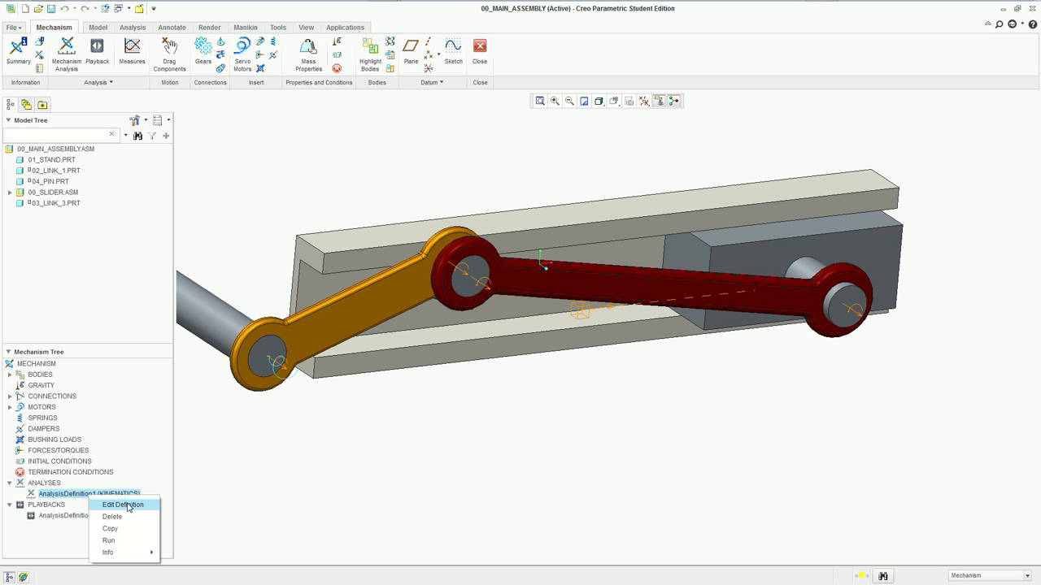
left_click(124, 505)
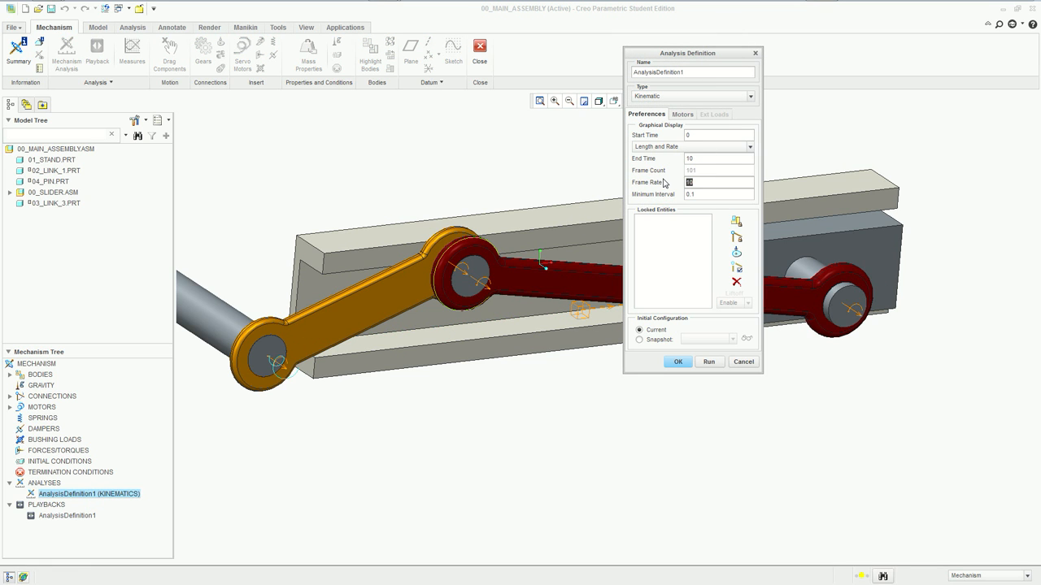
left_click(744, 361)
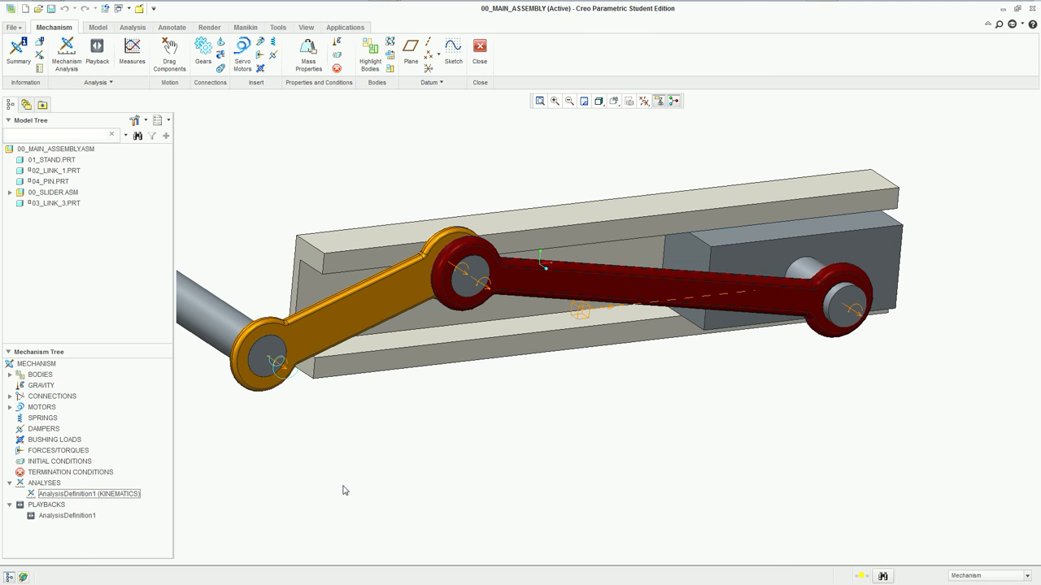
- Redefine measure1 as a Velocity magnitude measure at the orange link's edge endpoint near the crank pin and accept it
left_click(59, 517)
left_click(132, 54)
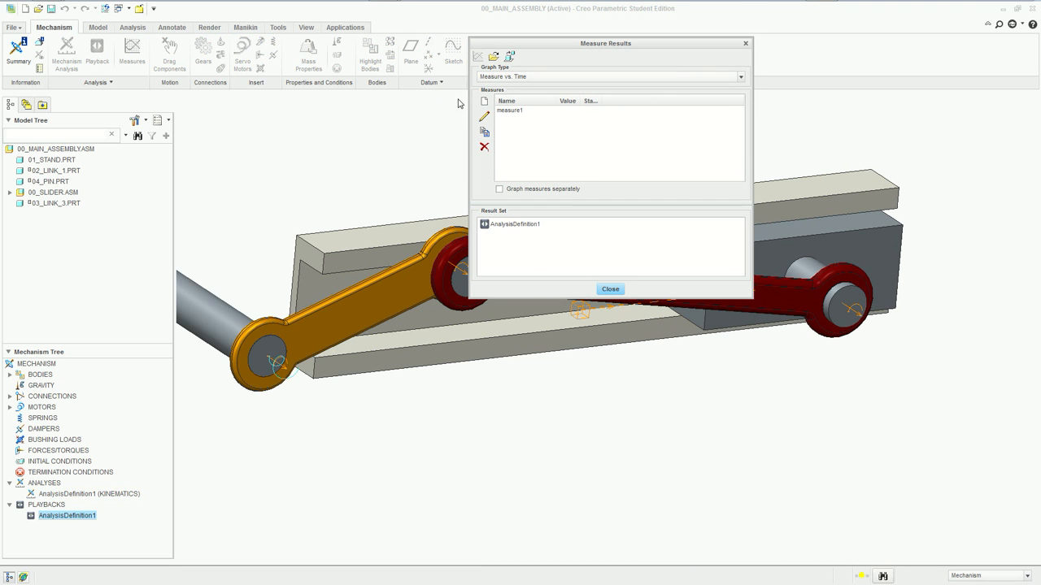
left_click(526, 111)
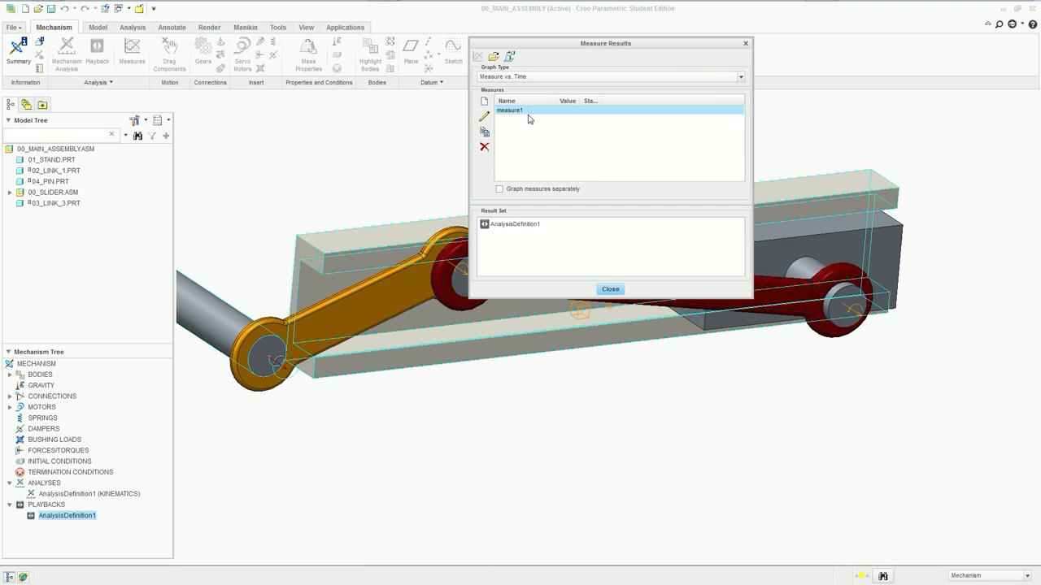
left_click(483, 118)
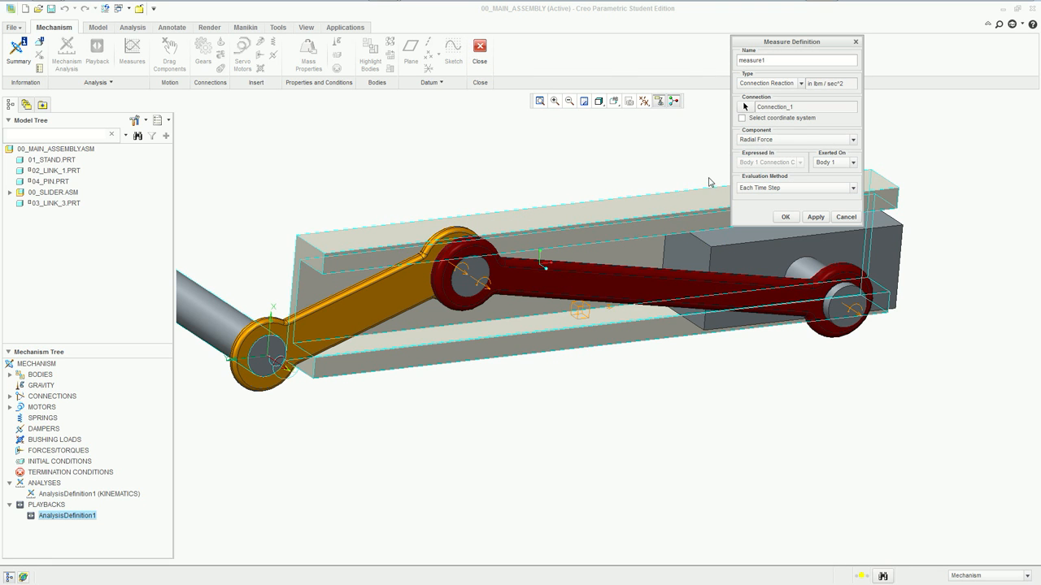
left_click(781, 84)
left_click(748, 104)
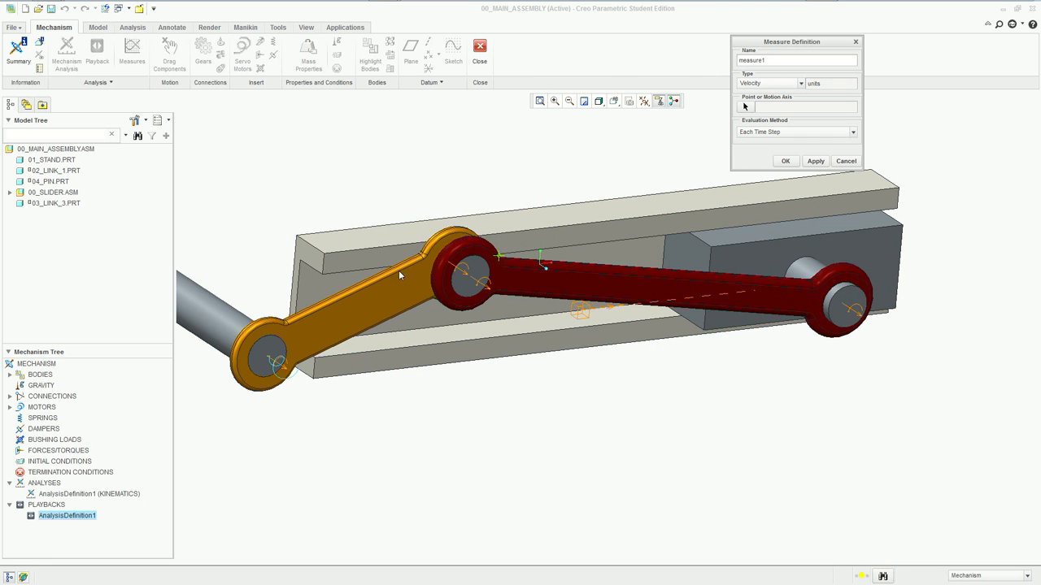
left_click(437, 257)
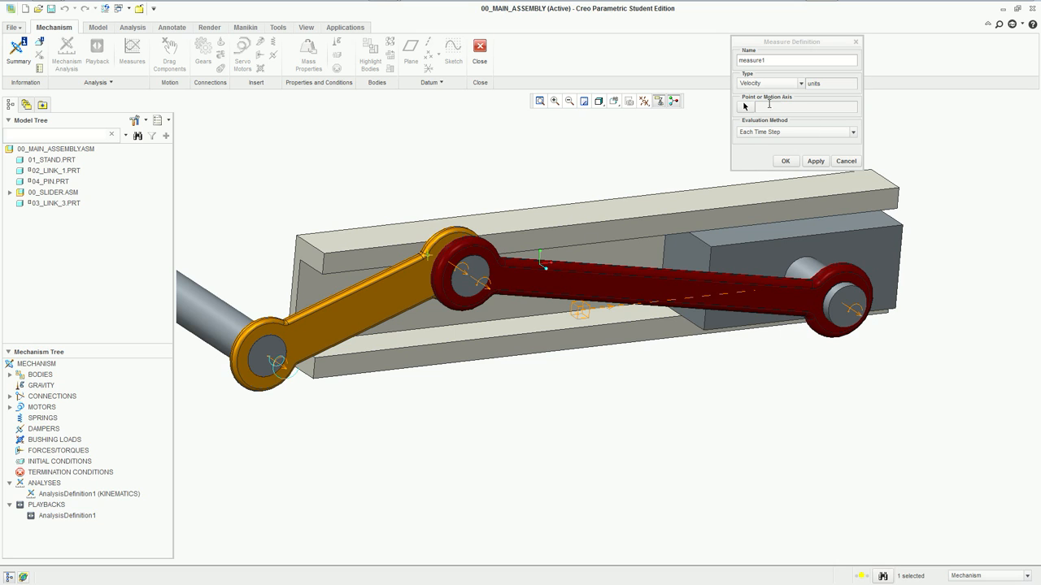
left_click(749, 107)
left_click(427, 255)
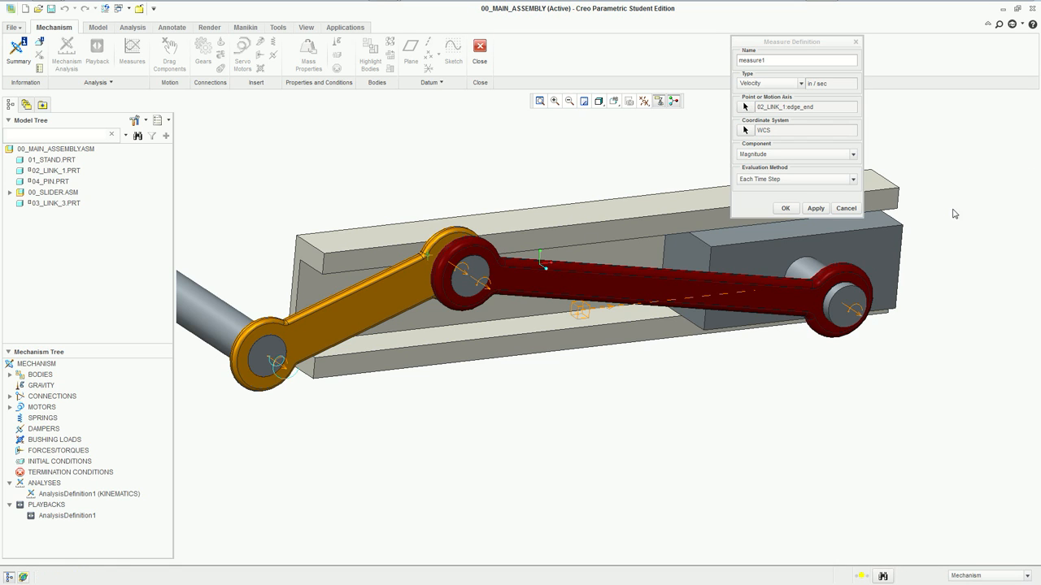
left_click(813, 209)
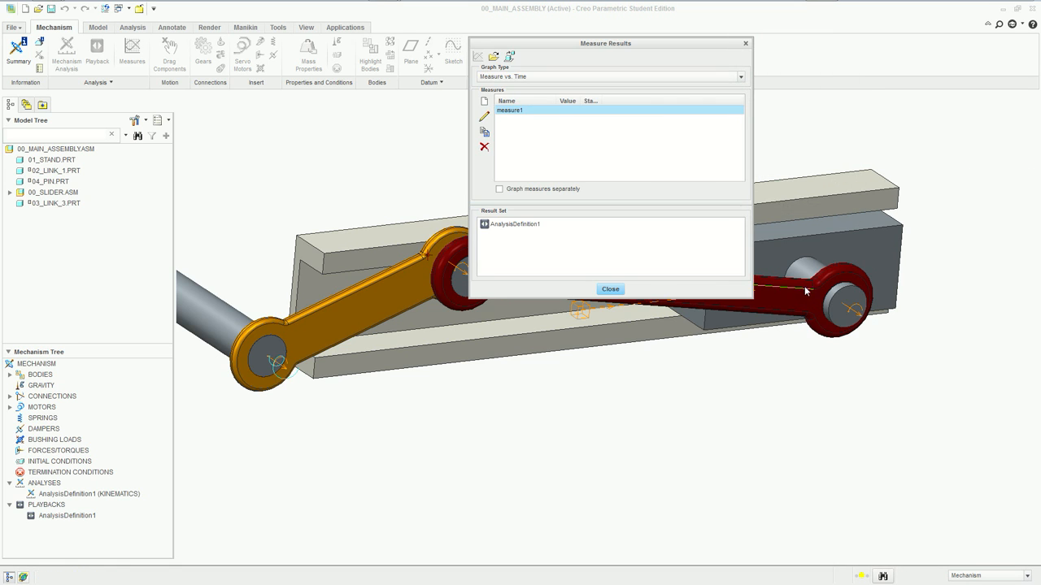
- Graph the velocity measure against time for the AnalysisDefinition1 result set and close the graph
left_click(526, 224)
left_click_drag(605, 51, 143, 45)
left_click(651, 65)
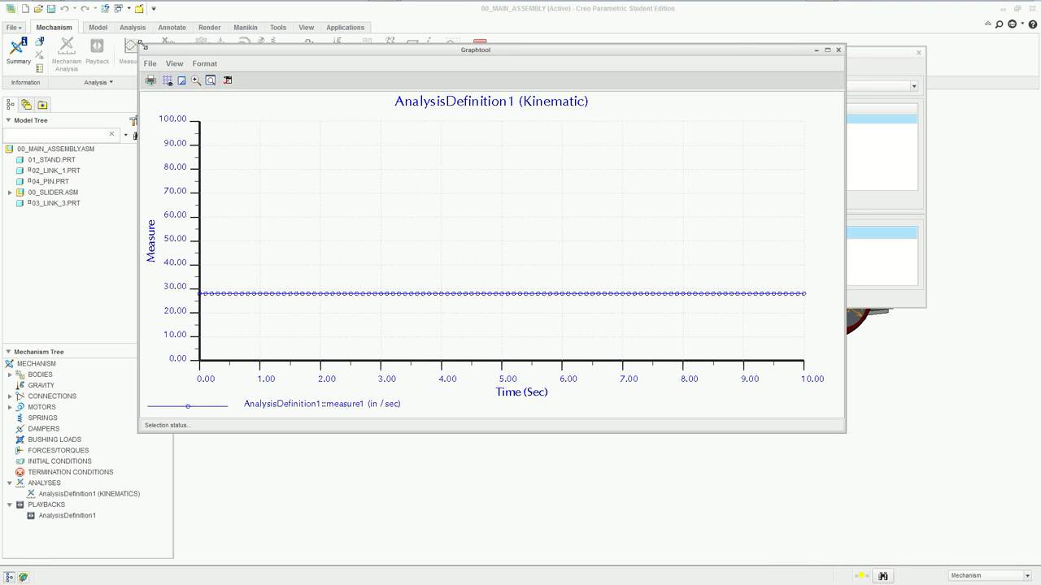
left_click(838, 50)
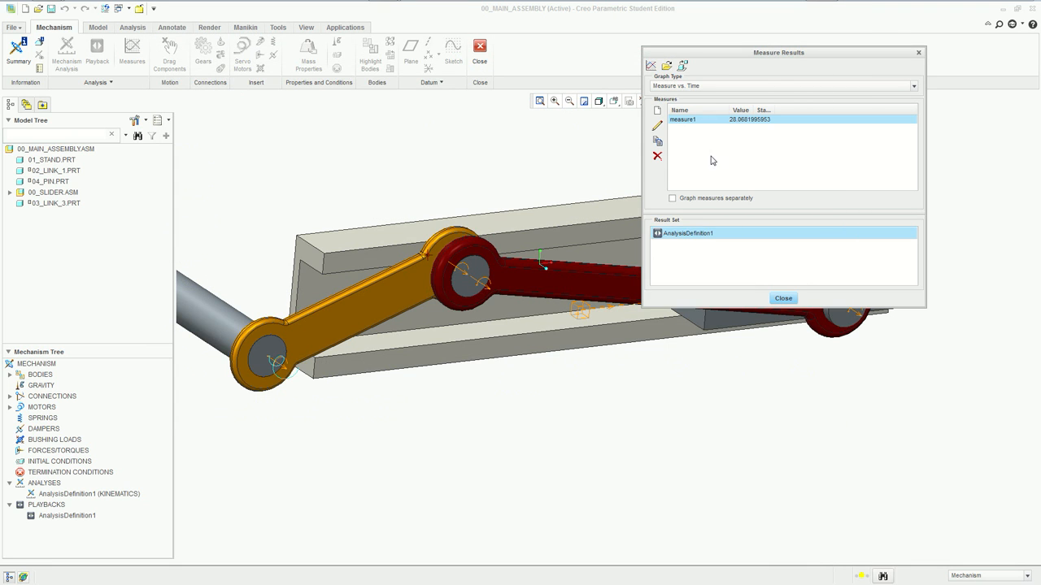
- Change measure1's type to Position for the same edge endpoint and accept the definition
left_click(659, 129)
left_click(757, 85)
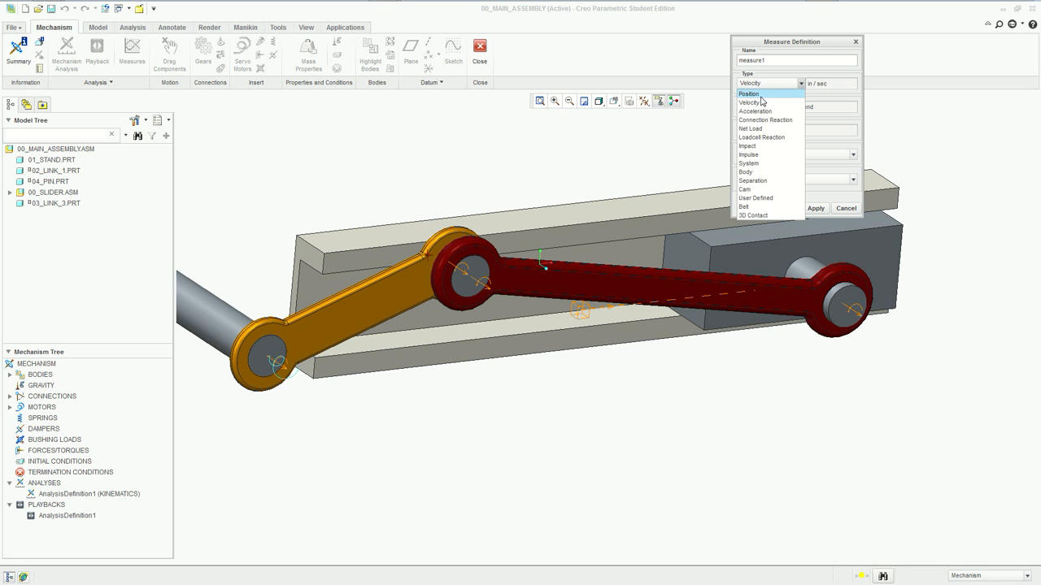
left_click(760, 95)
left_click(818, 209)
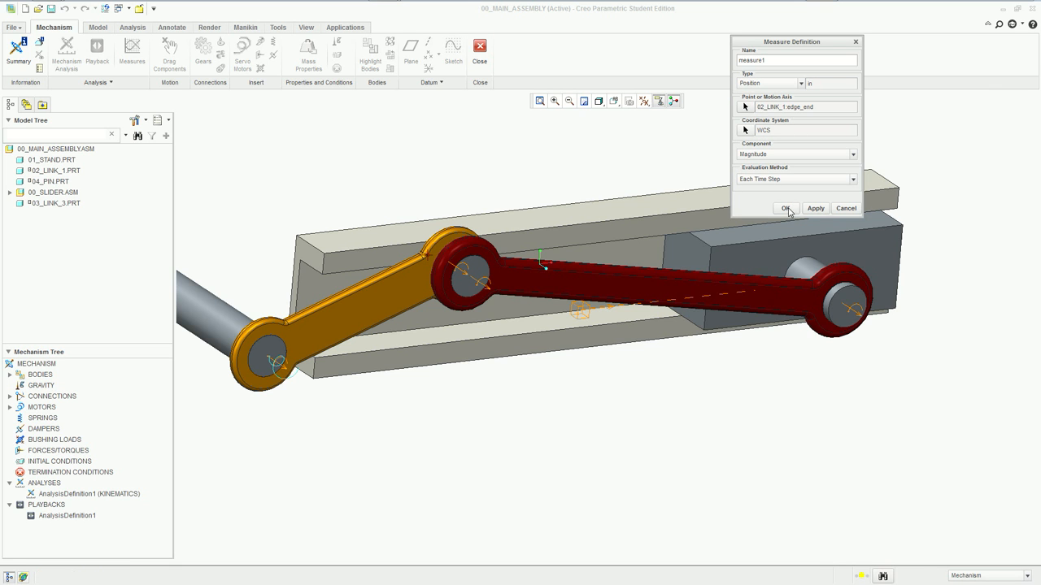
left_click(785, 208)
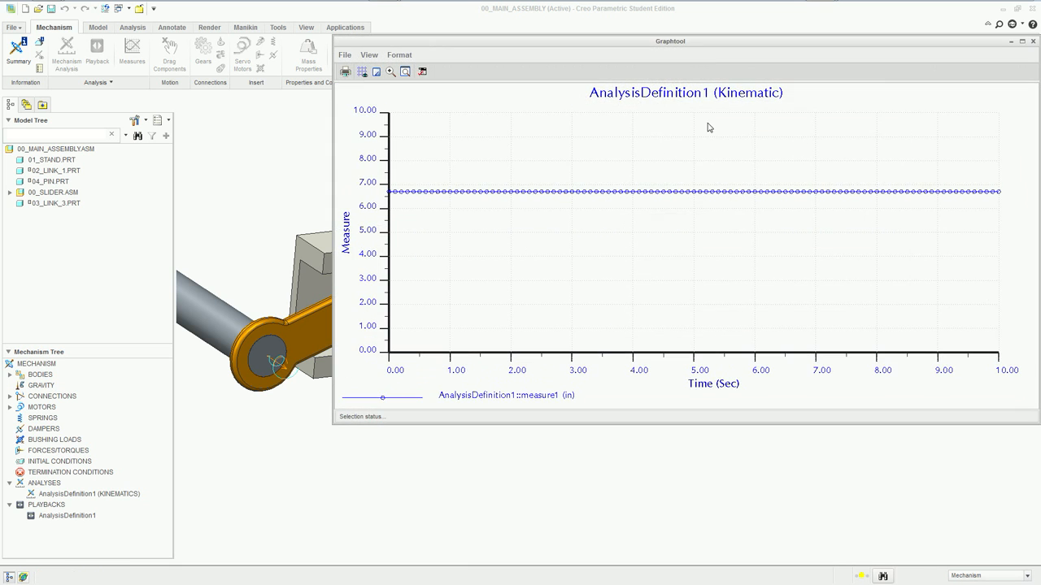
- Examine the position graph in a resized window, read a point on its curve, and close the graph and the measure results
left_click_drag(338, 35, 375, 162)
left_click_drag(723, 167, 486, 78)
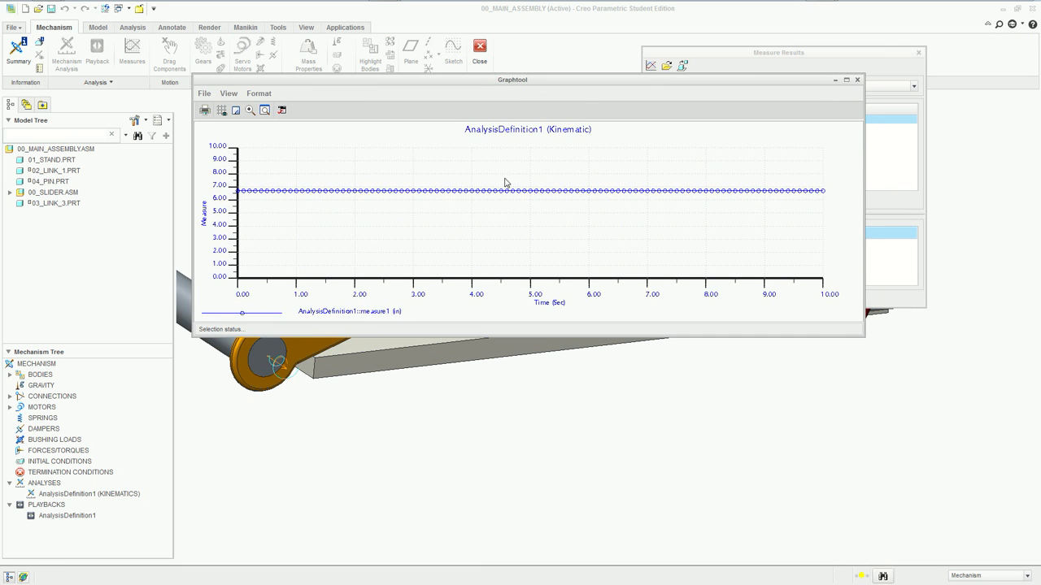
left_click_drag(193, 76, 18, 10)
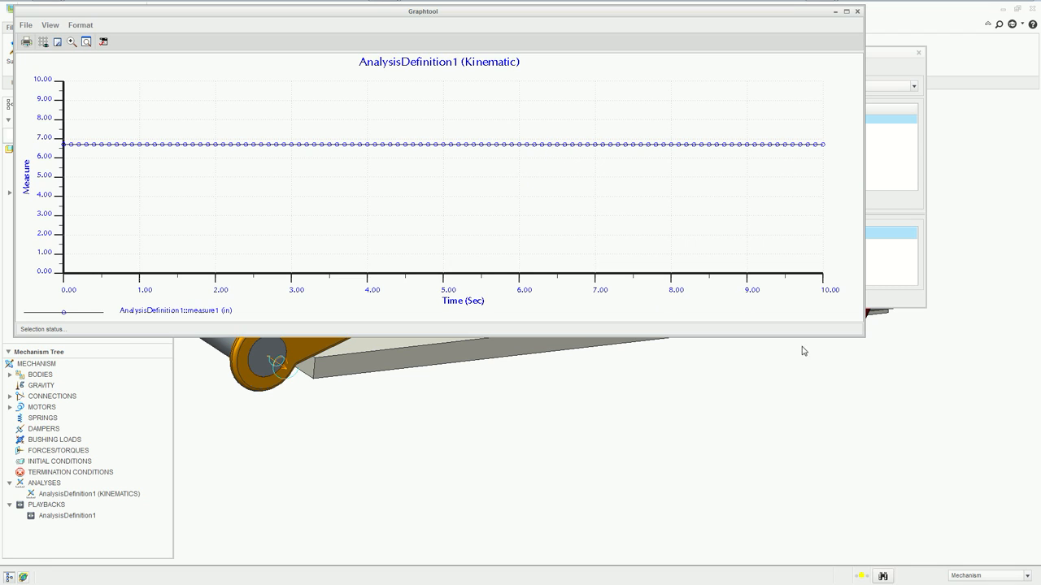
left_click_drag(453, 17, 589, 95)
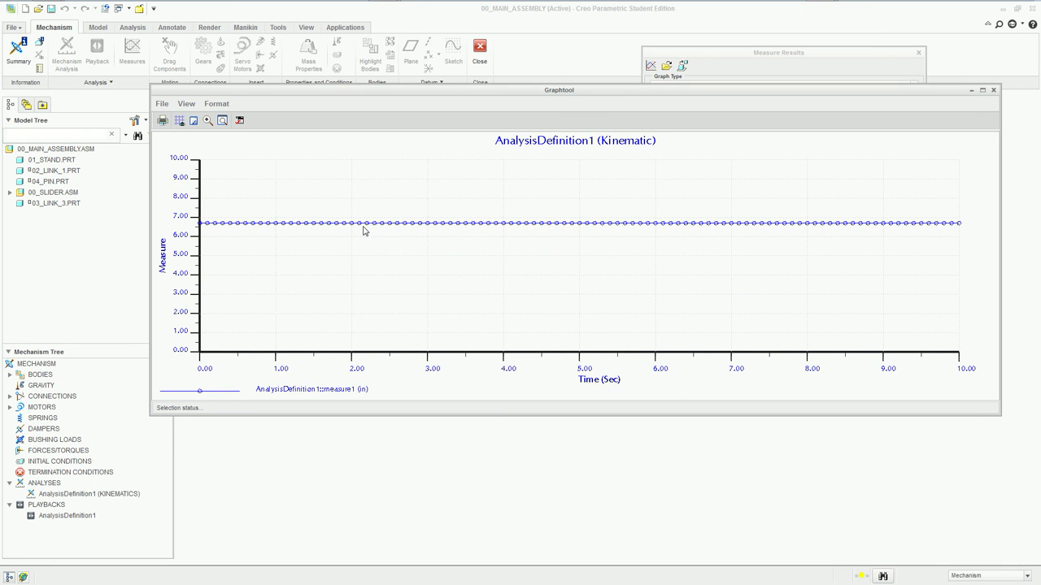
left_click(367, 228)
mouse_move(366, 229)
left_click_drag(563, 97, 451, 77)
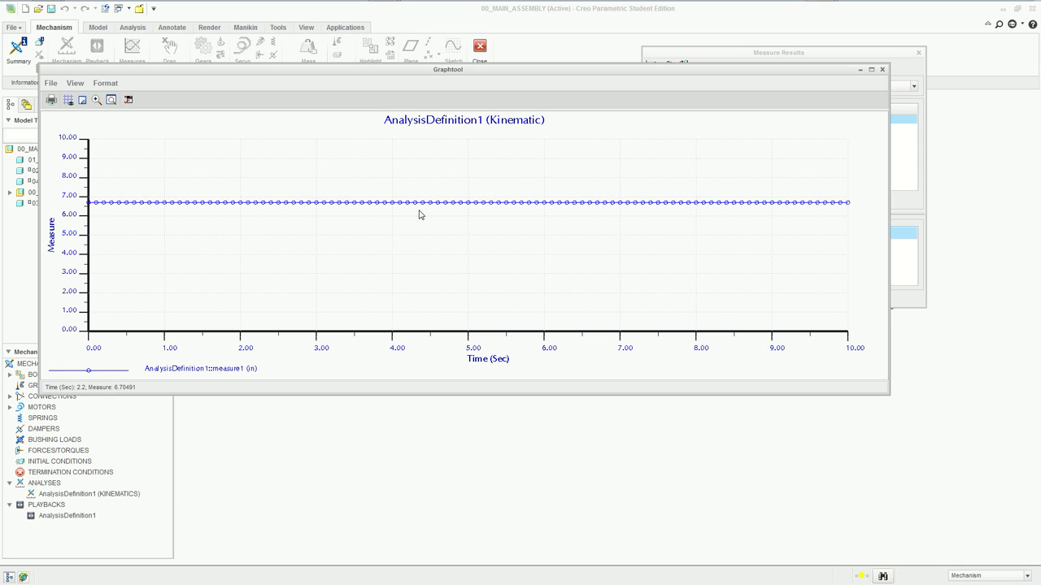
left_click(882, 70)
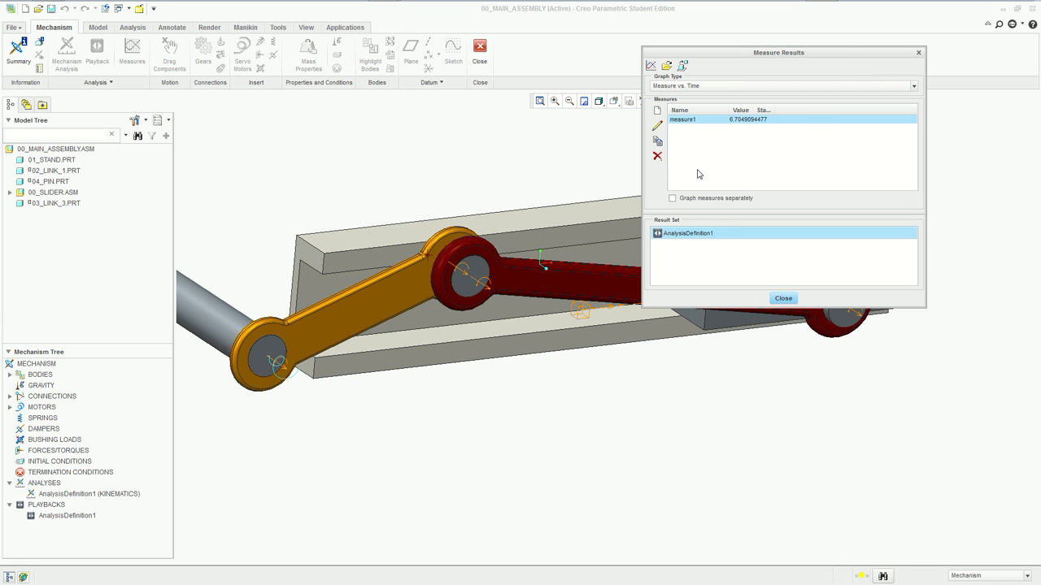
left_click(782, 298)
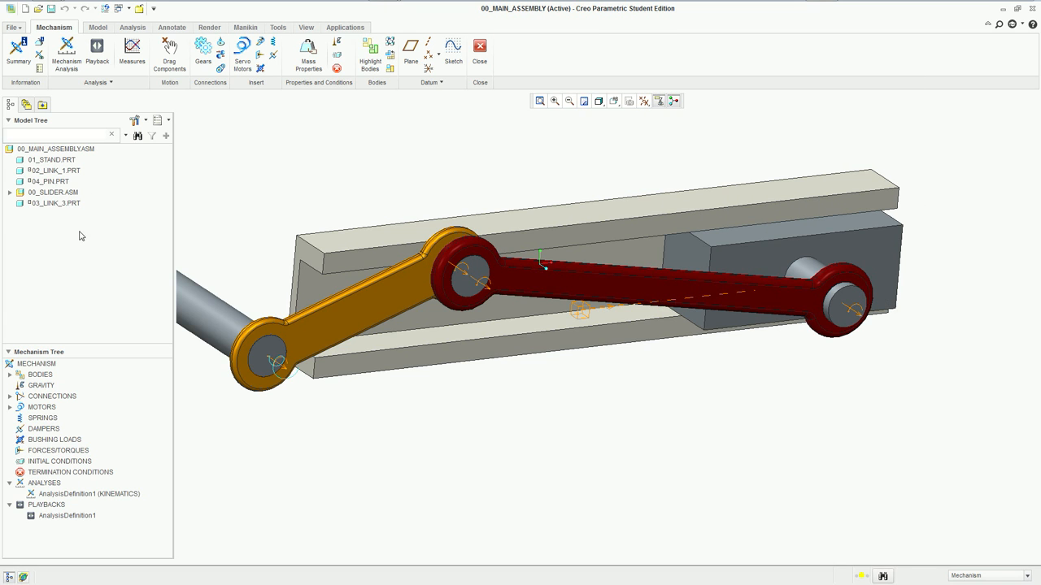
- Edit the definition of ServoMotor1 and change its profile specification to Acceleration
left_click(10, 407)
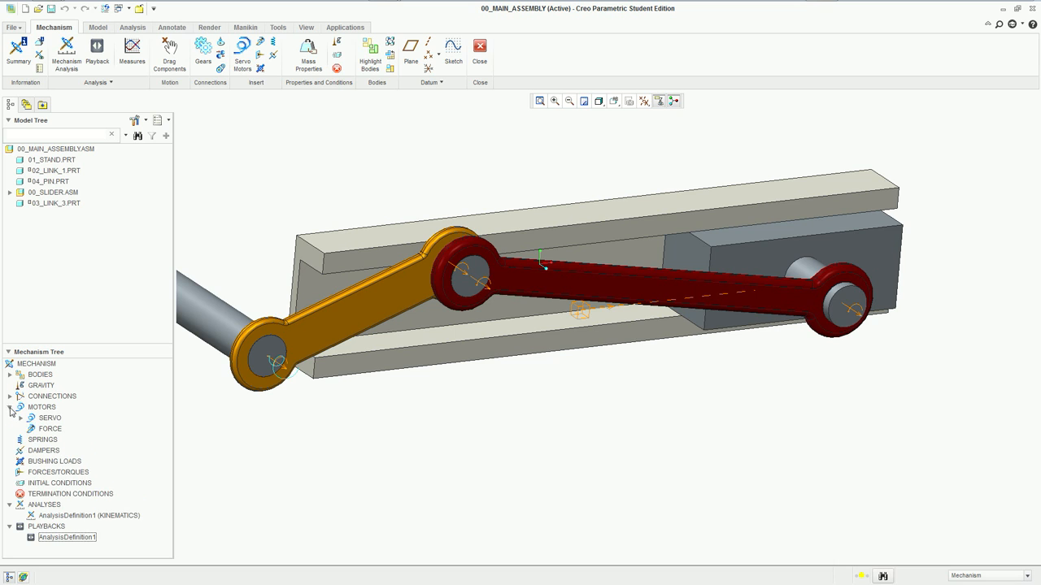
left_click(10, 407)
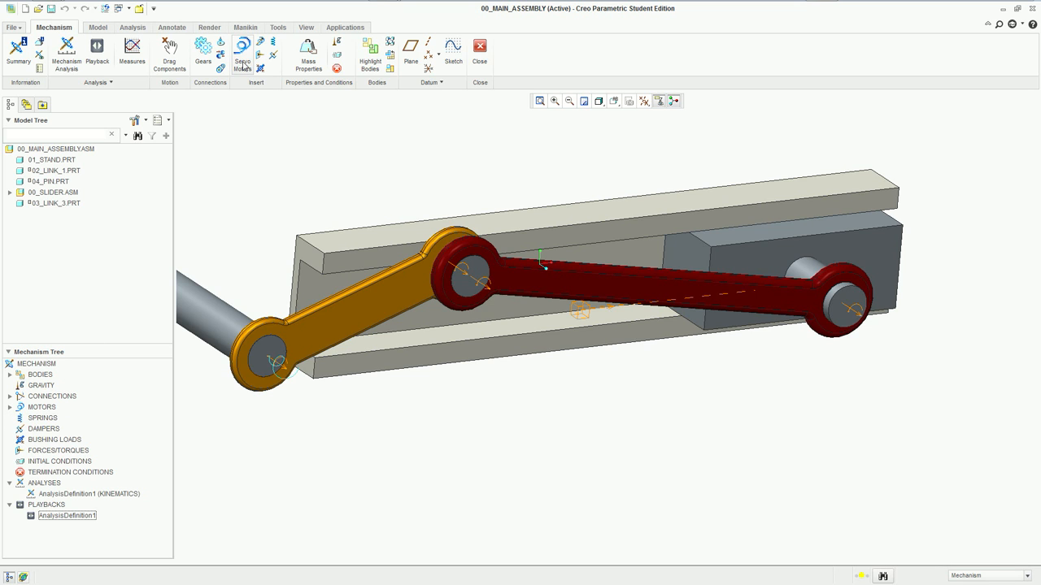
left_click(43, 408)
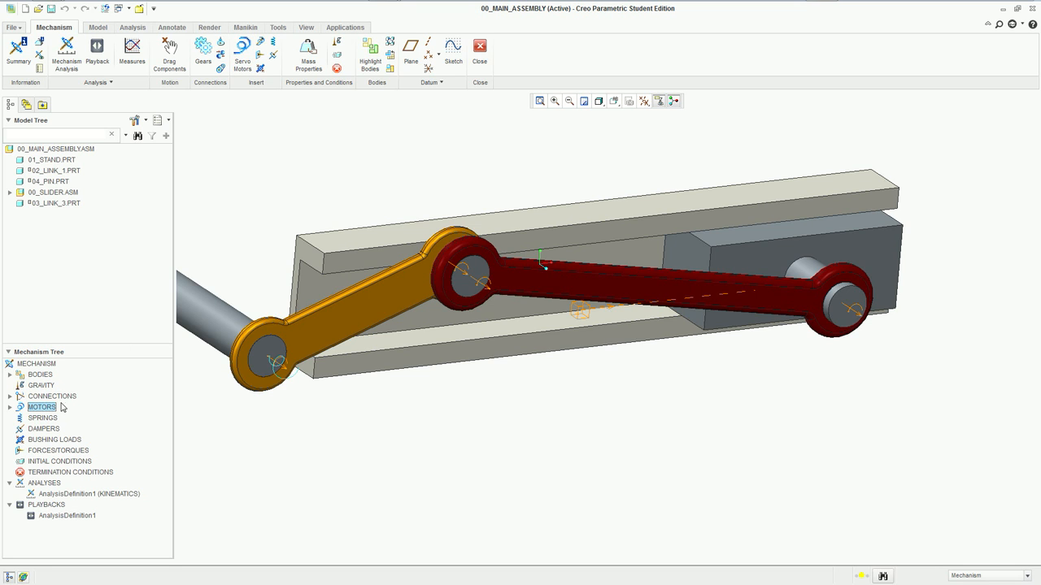
left_click(8, 408)
left_click(21, 418)
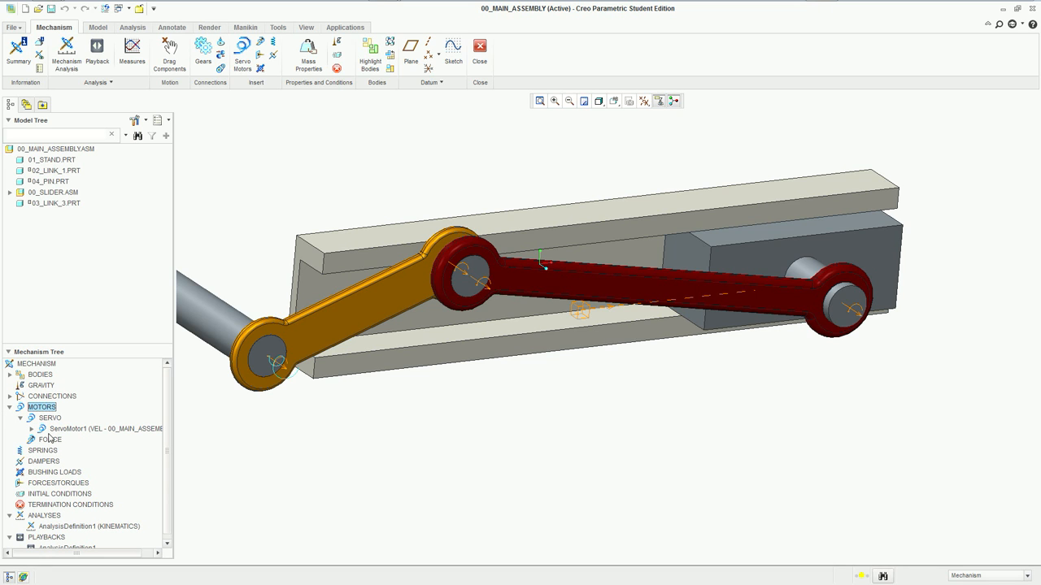
left_click(53, 429)
right_click(75, 429)
left_click(84, 437)
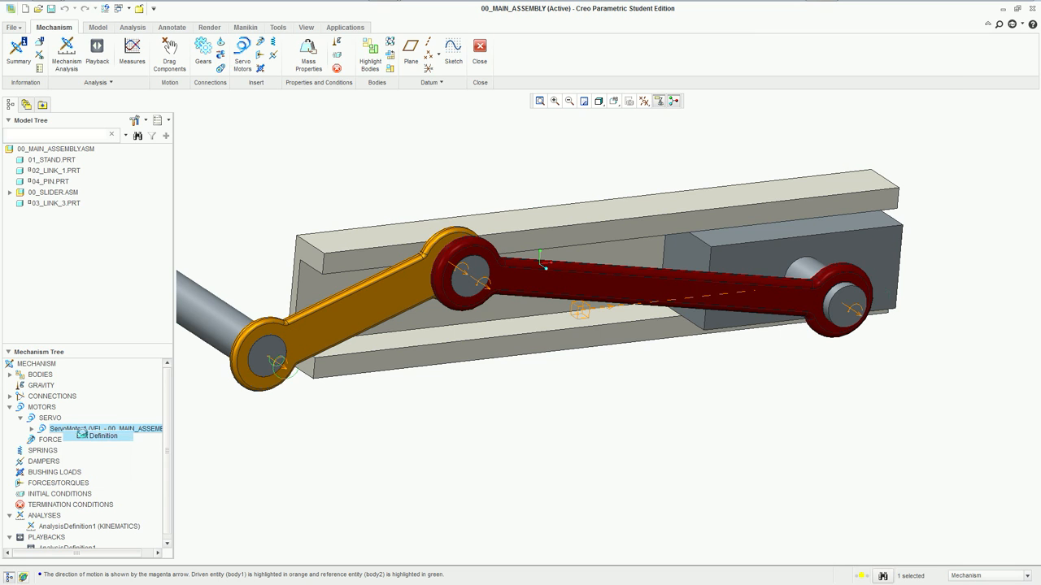
left_click(850, 108)
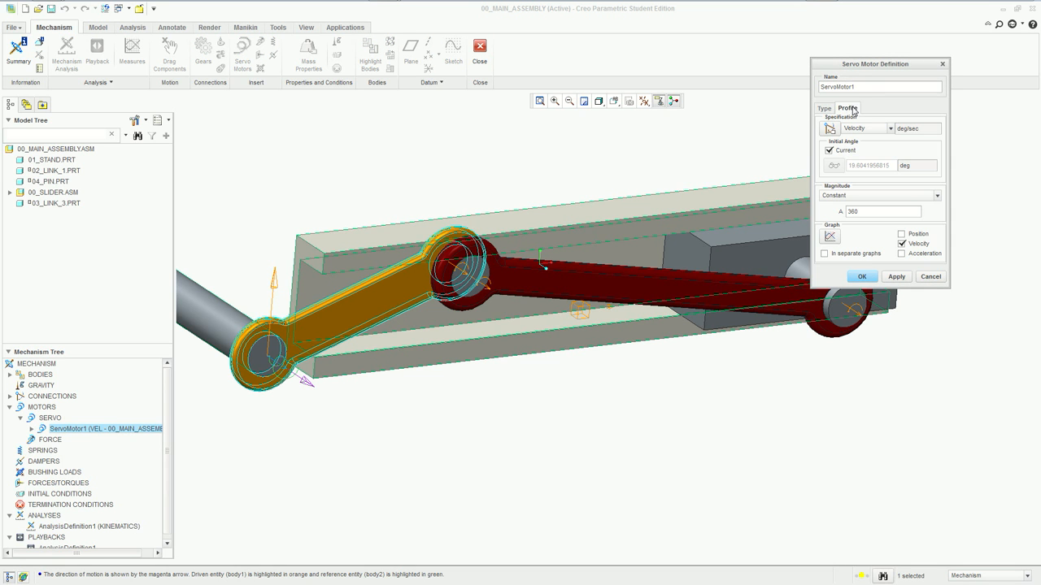
left_click_drag(866, 65, 740, 37)
left_click(750, 101)
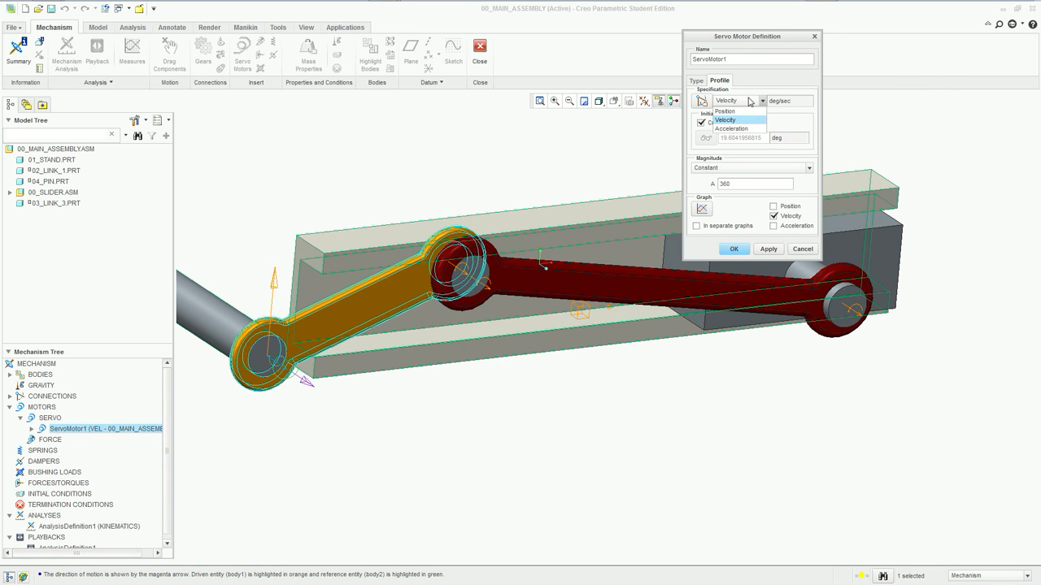
left_click(754, 128)
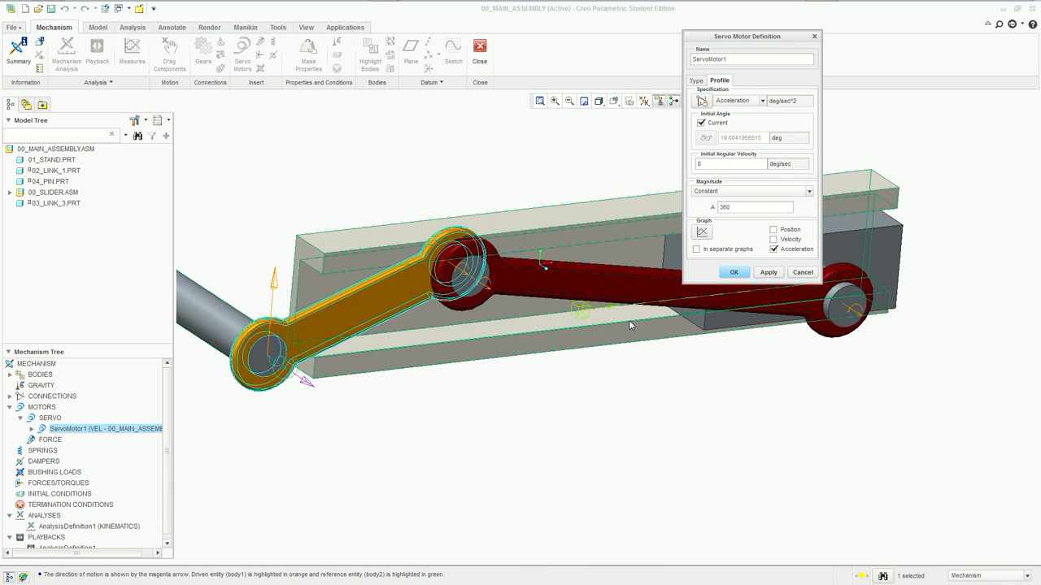
- Inspect the servo motor's initial angular velocity and constant magnitude, graph its acceleration profile, and close the graph
double_click(766, 206)
left_click(762, 163)
double_click(718, 206)
left_click(702, 232)
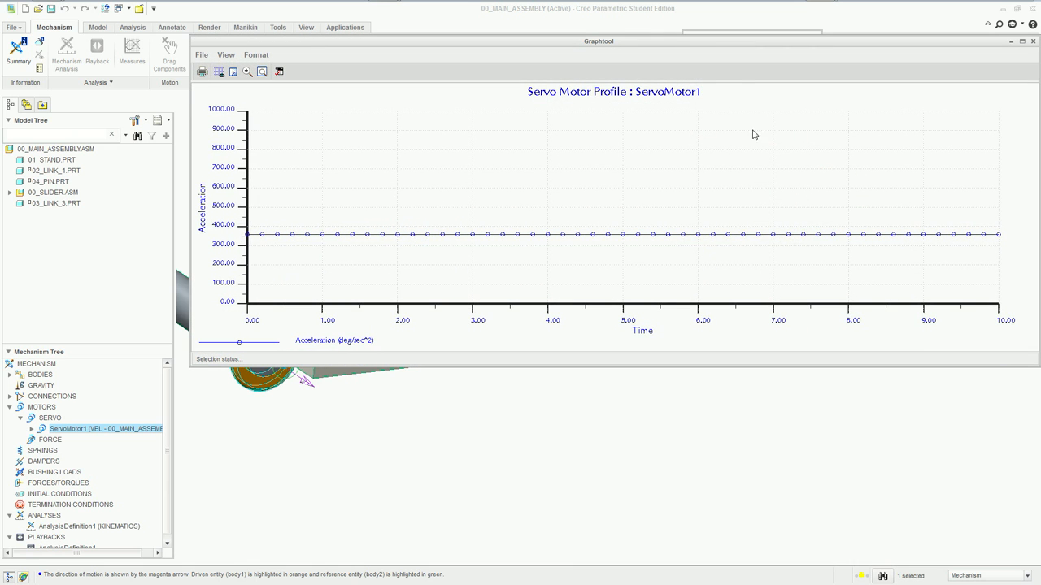
left_click_drag(682, 40, 266, 60)
left_click(615, 60)
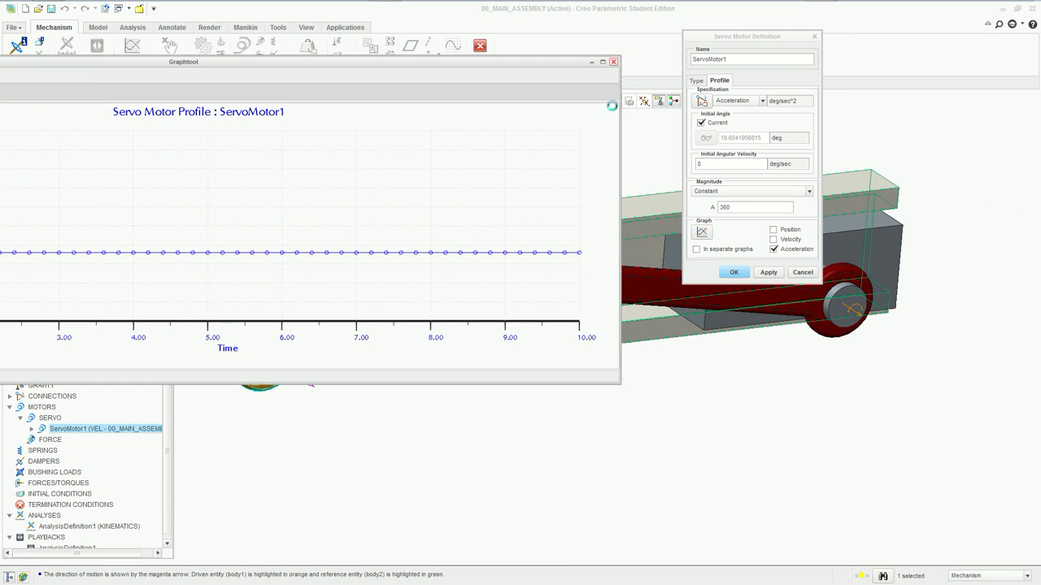
- Apply the acceleration profile to ServoMotor1, accept its definition, and collapse the motors group in the mechanism tree
left_click(768, 272)
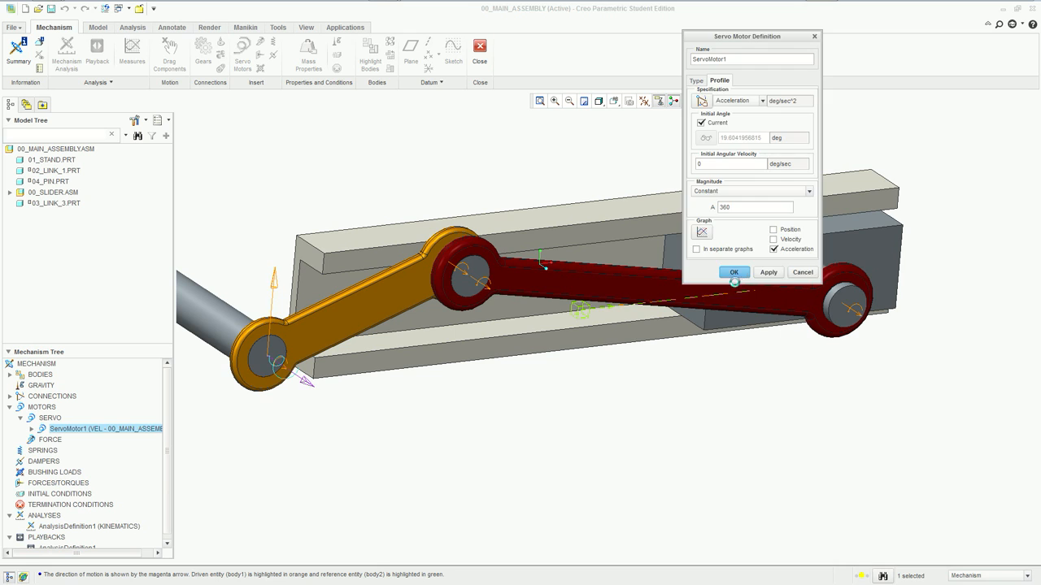
left_click(734, 273)
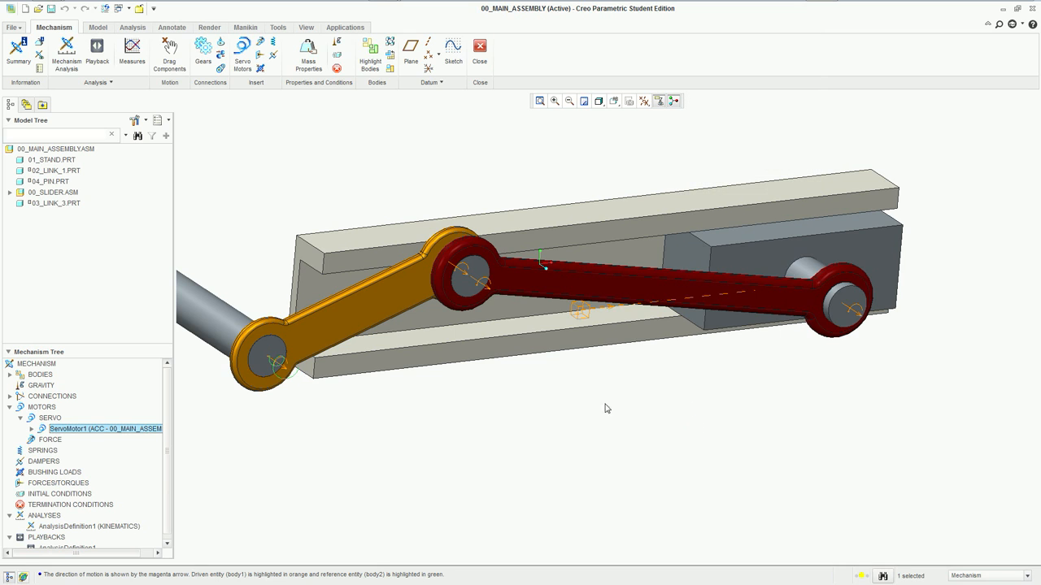
left_click(10, 408)
- Edit AnalysisDefinition1 to use a frame rate of 100 with an end time of 10
left_click(52, 494)
right_click(110, 496)
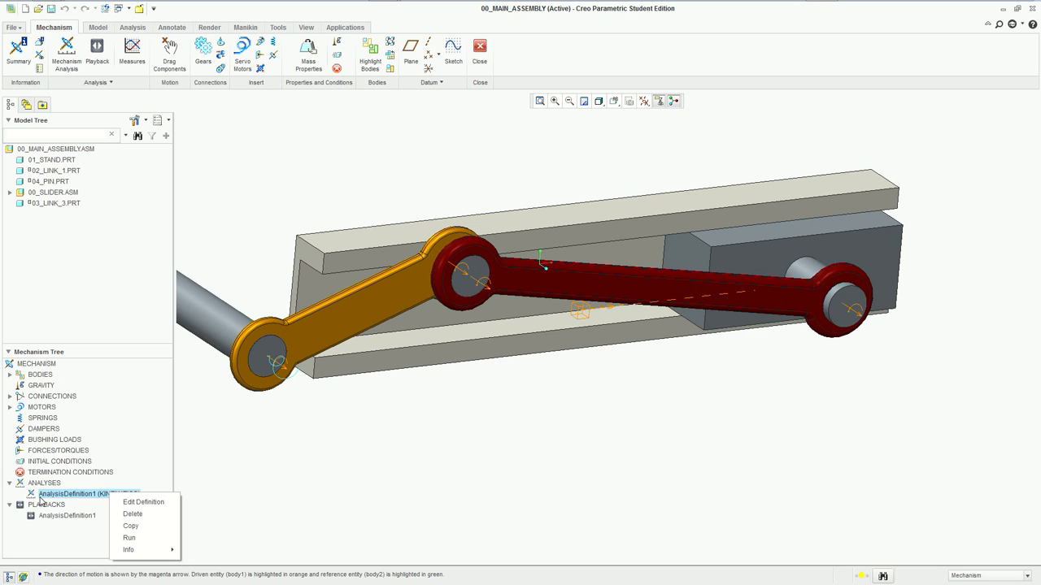
left_click(62, 518)
left_click(64, 519)
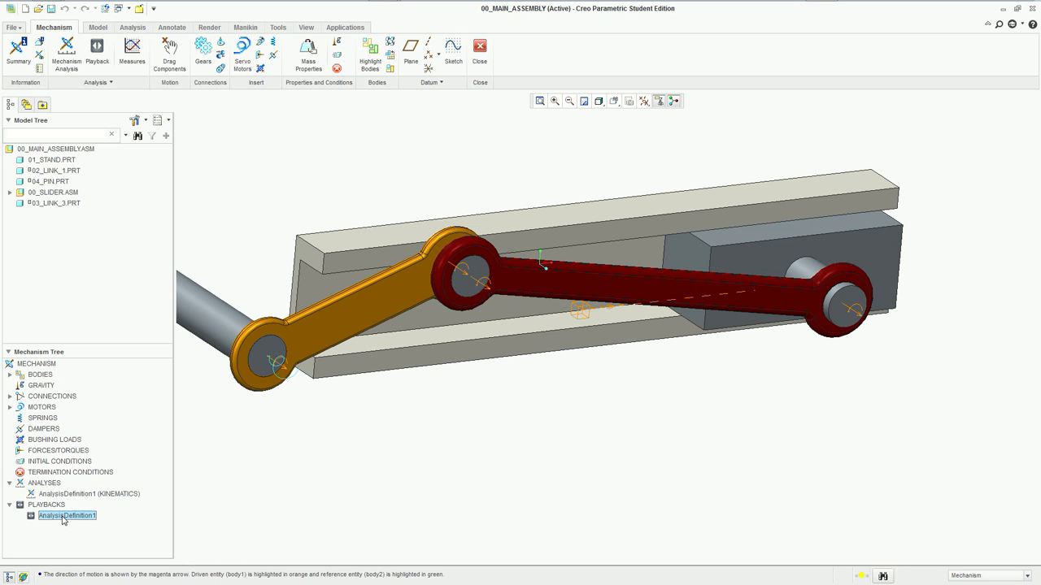
right_click(93, 494)
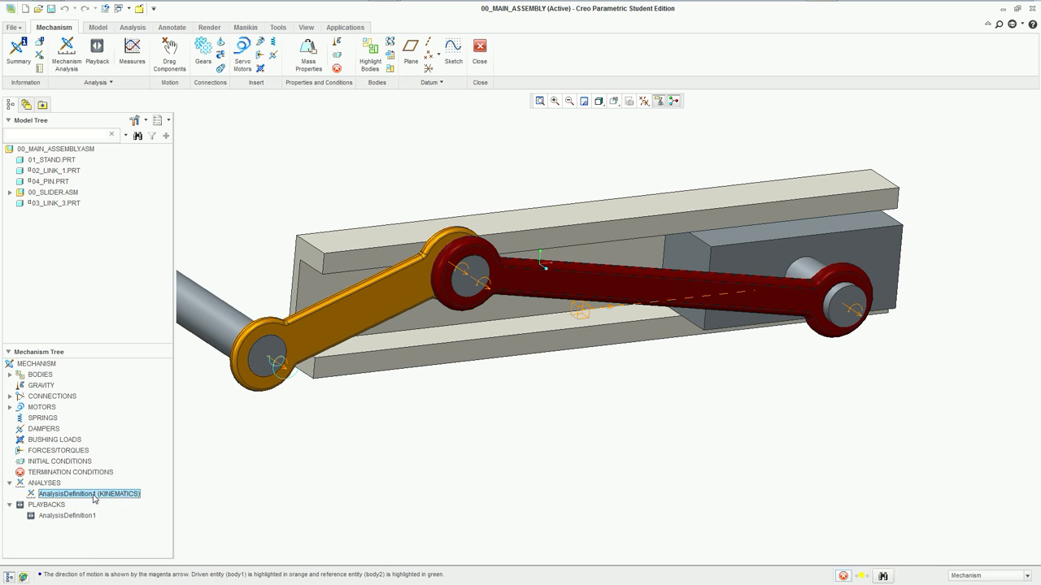
left_click(122, 504)
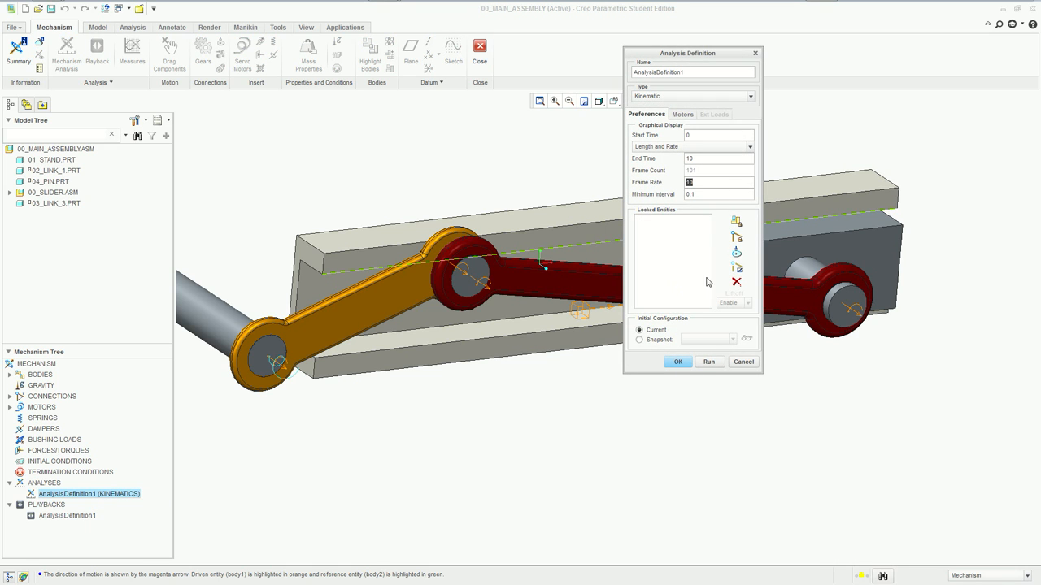
type("10")
left_click(730, 158)
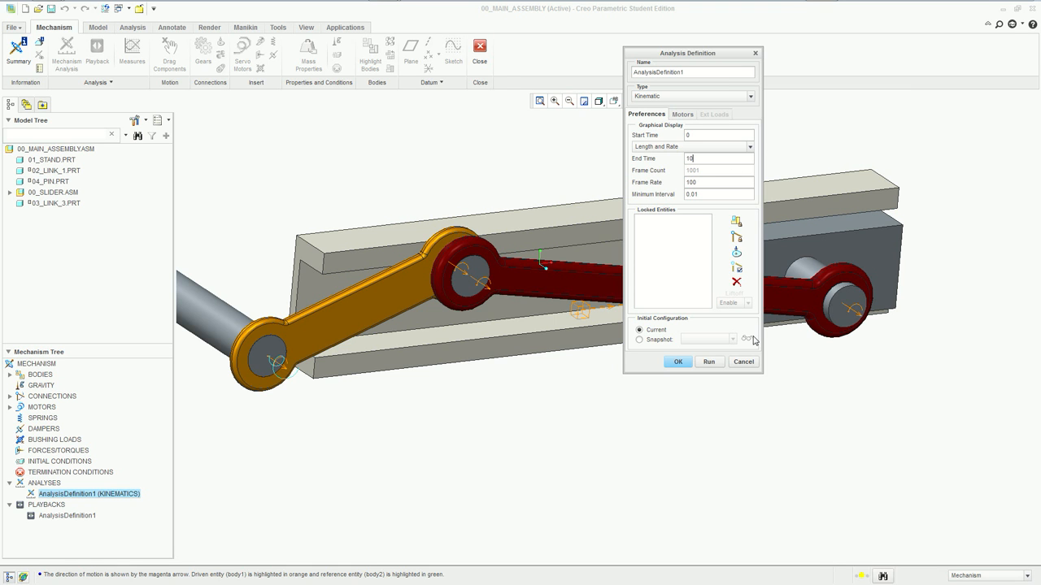
- Rerun the kinematic analysis with the updated settings and accept its definition
left_click(709, 363)
left_click(477, 329)
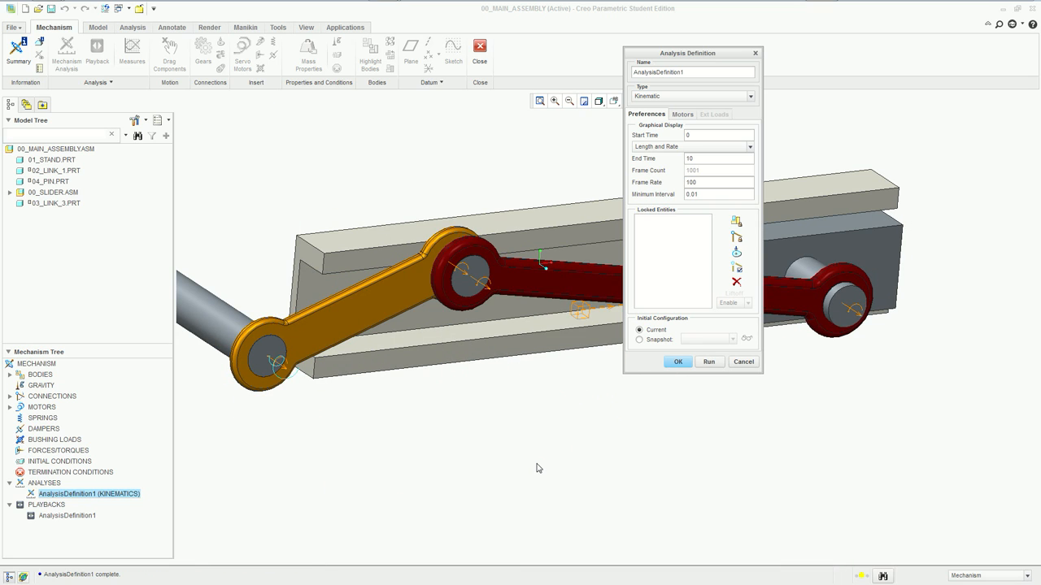
left_click(684, 364)
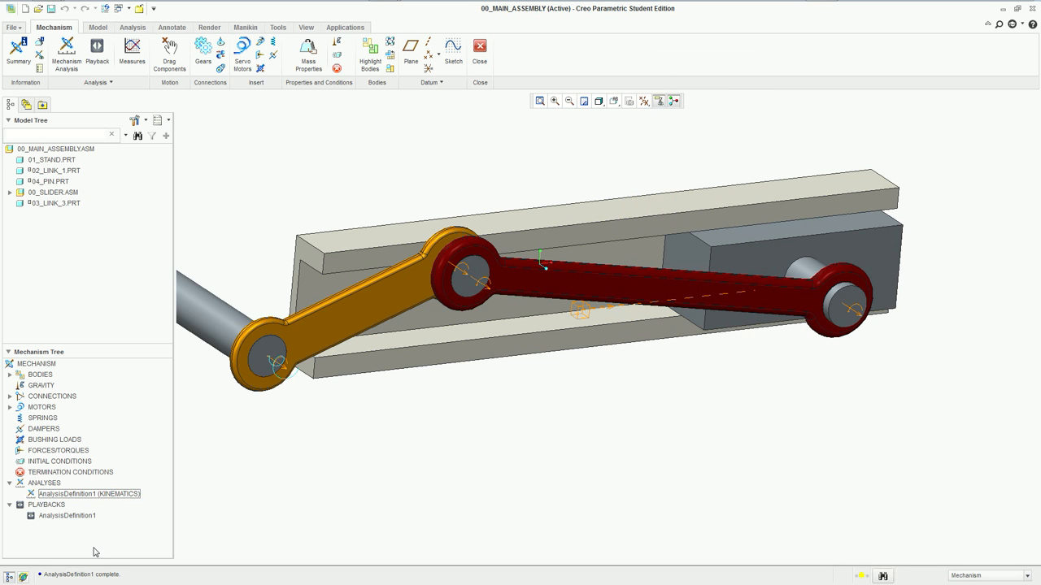
- Graph measure1 from the AnalysisDefinition1 result set and enlarge the graph window
left_click(81, 521)
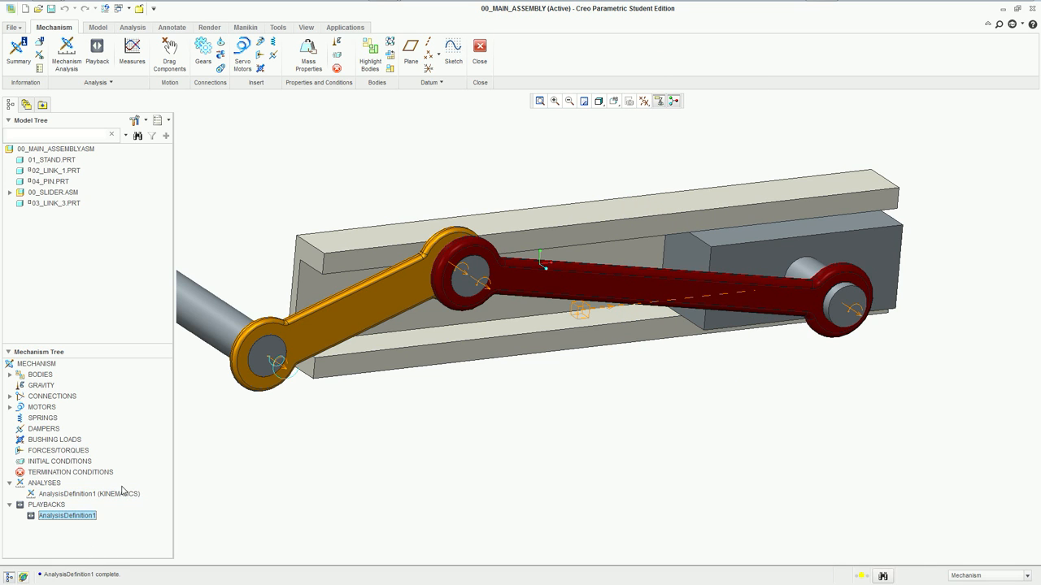
left_click(132, 53)
left_click(687, 120)
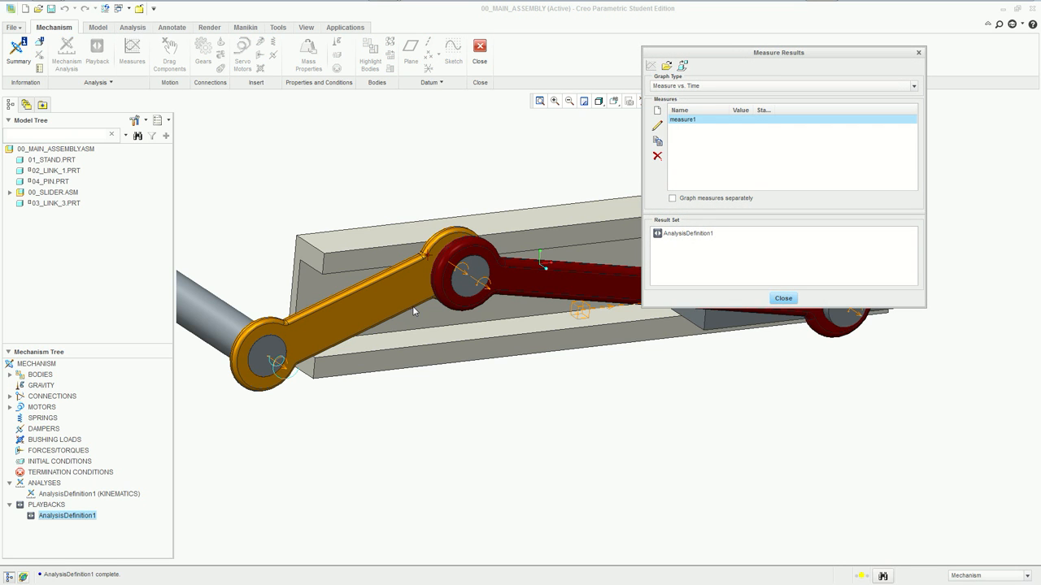
scroll(423, 256, "up", 2)
scroll(424, 256, "down", 4)
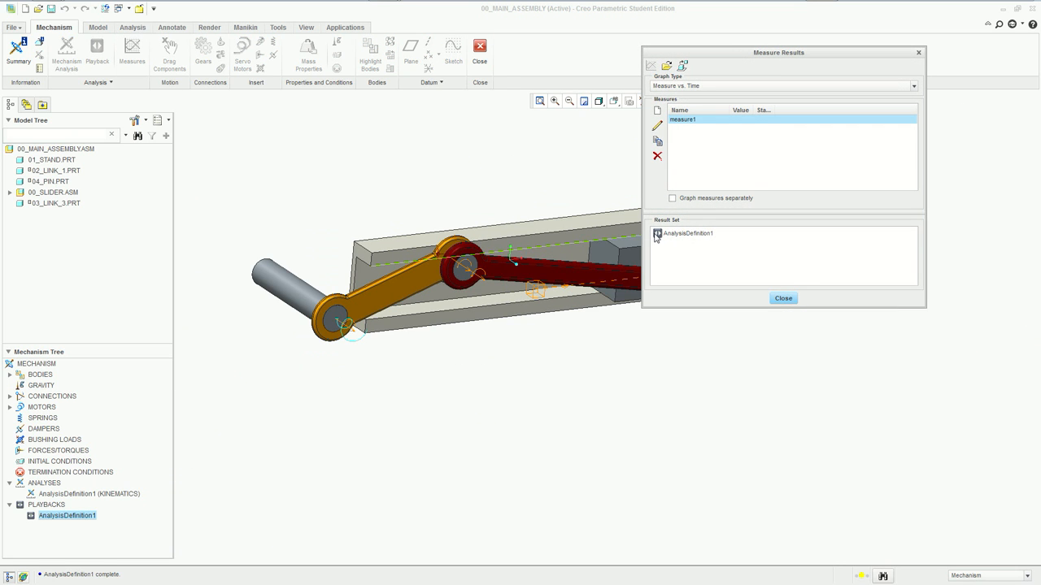
left_click(682, 233)
left_click(650, 65)
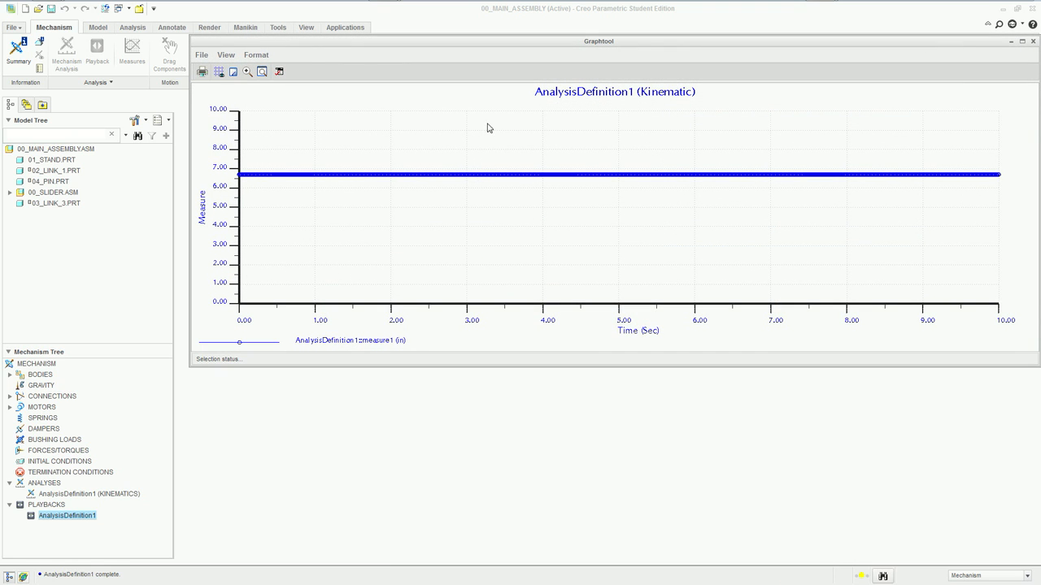
left_click_drag(192, 37, 1, 20)
left_click_drag(276, 371, 285, 525)
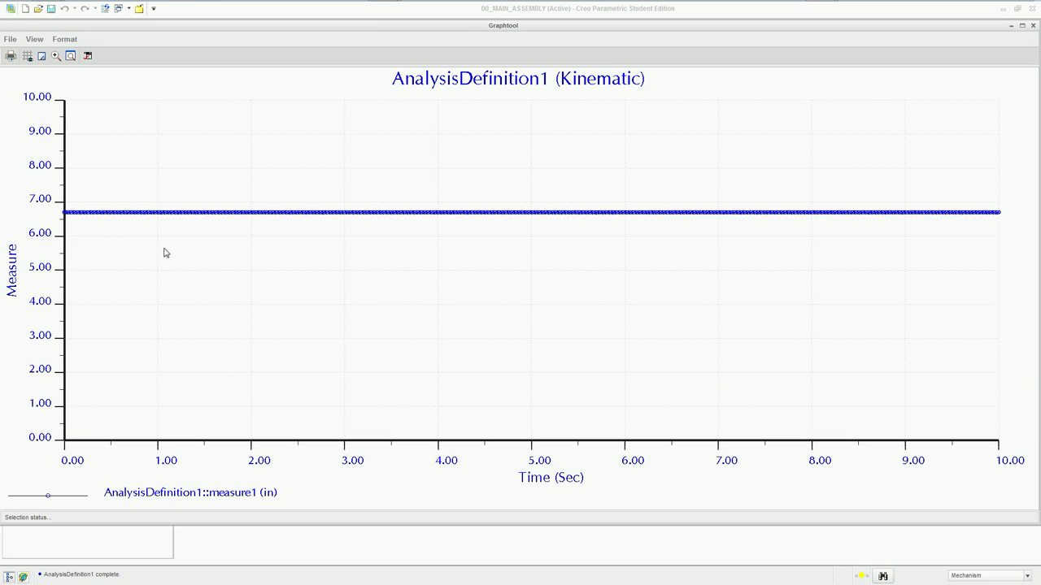
- Examine the position curve at successively finer time ranges just after 1 second, and close the graph
left_click(54, 59)
mouse_move(190, 198)
left_mouse_down()
mouse_move(204, 216)
mouse_move(372, 282)
left_mouse_up()
left_click_drag(234, 171, 317, 208)
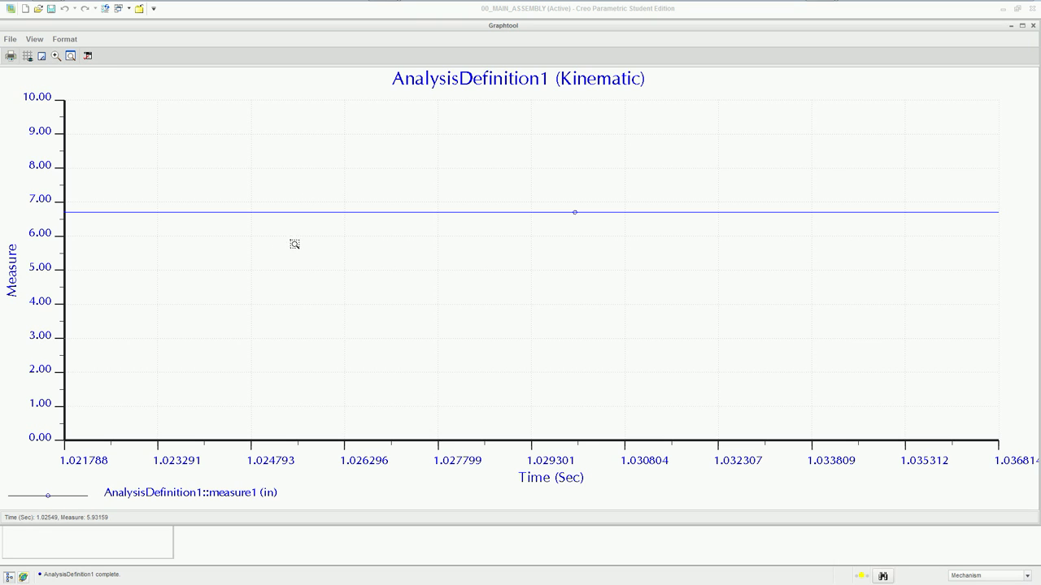
left_click(55, 56)
left_click(241, 206)
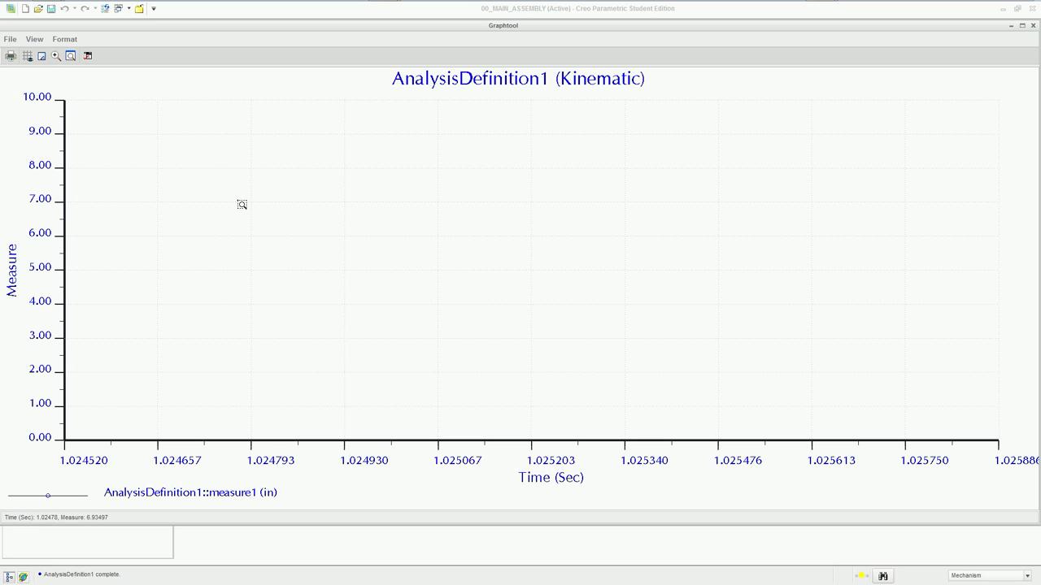
left_click(26, 40)
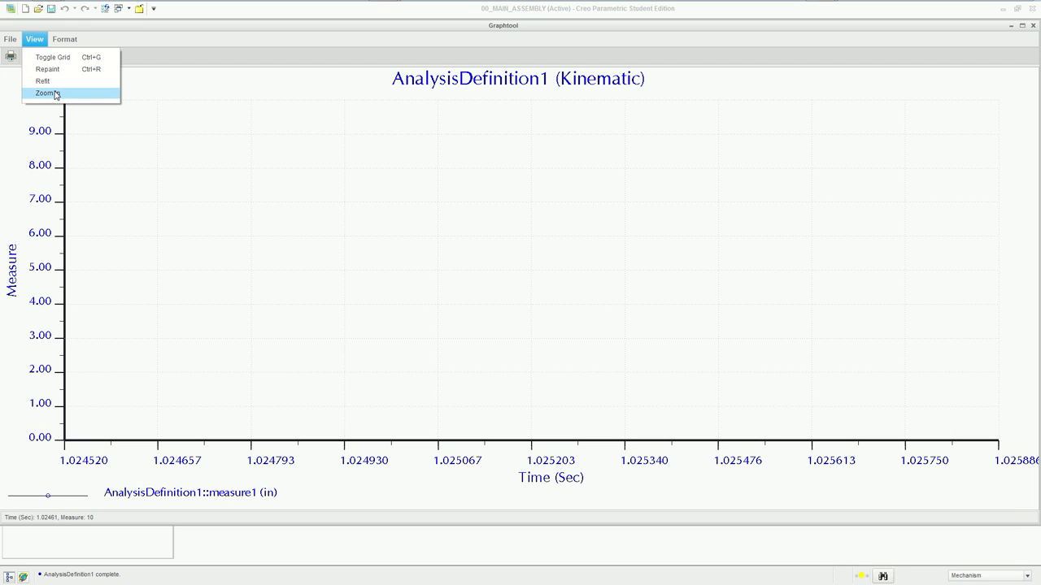
left_click(341, 29)
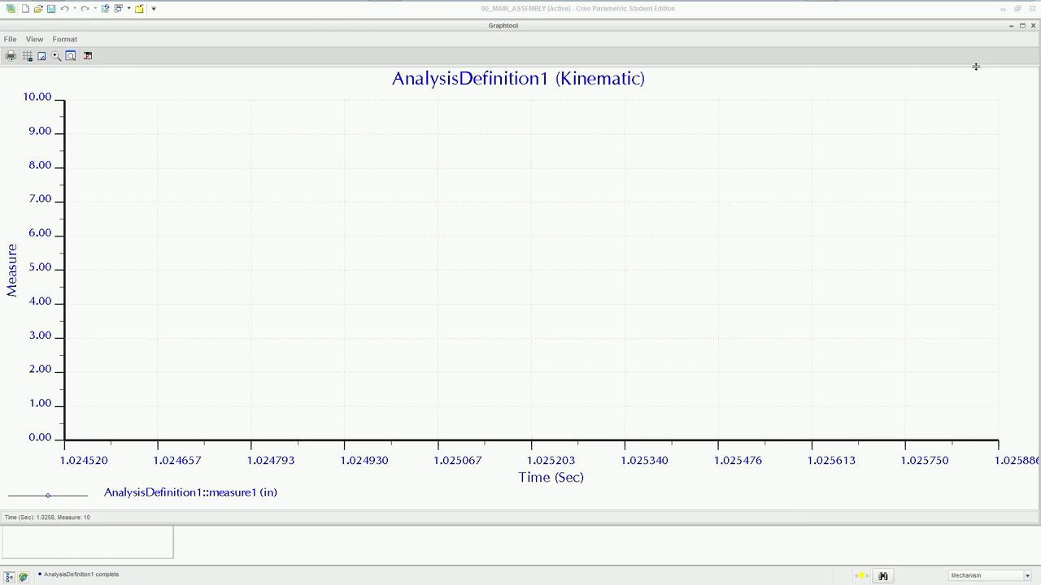
left_click(1034, 25)
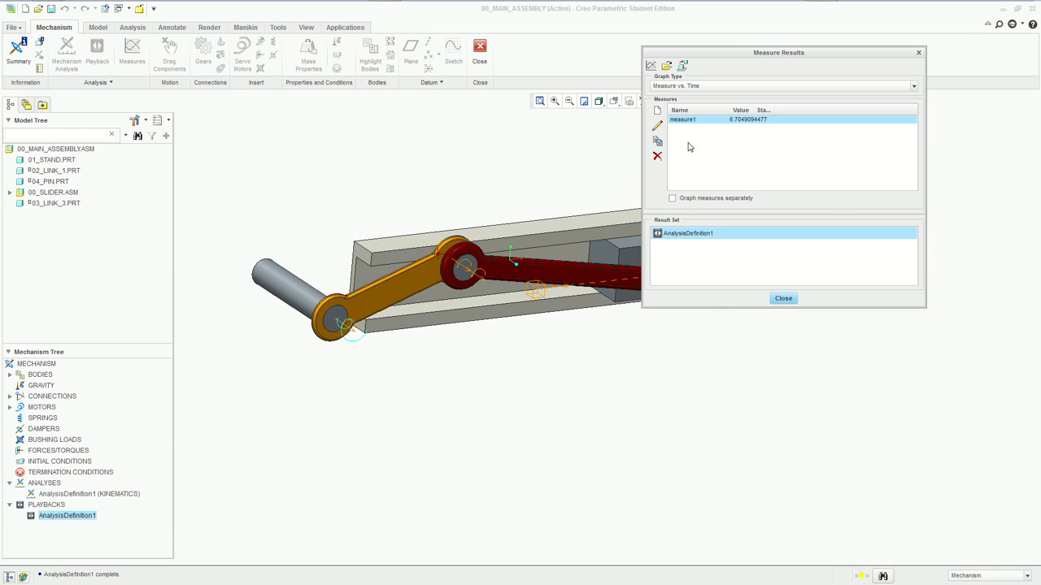
- Graph measure1 again, inspect its data points between about 1.8 and 2.7 seconds, and close the graph
left_click(650, 65)
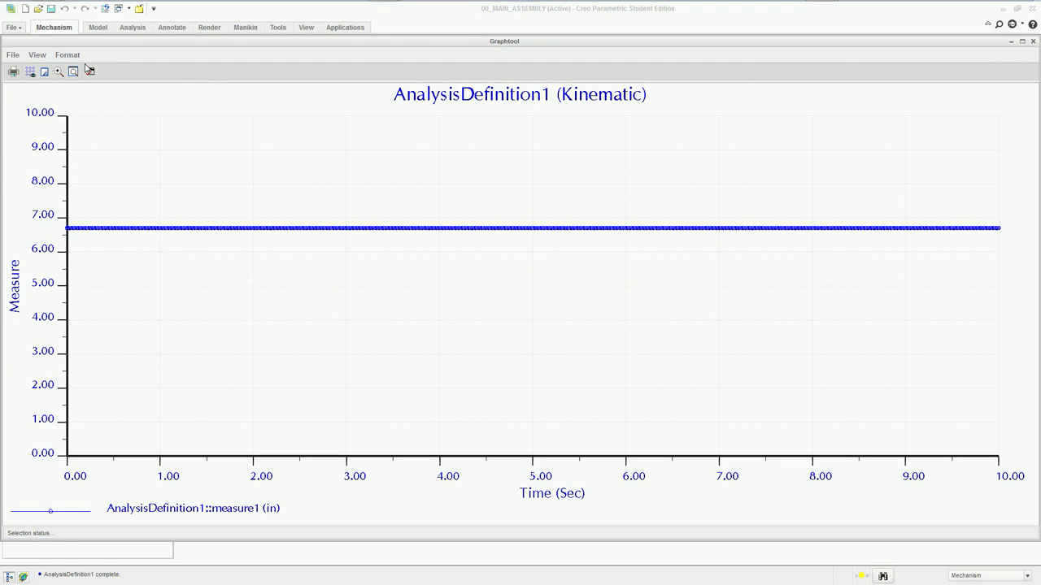
left_click(59, 71)
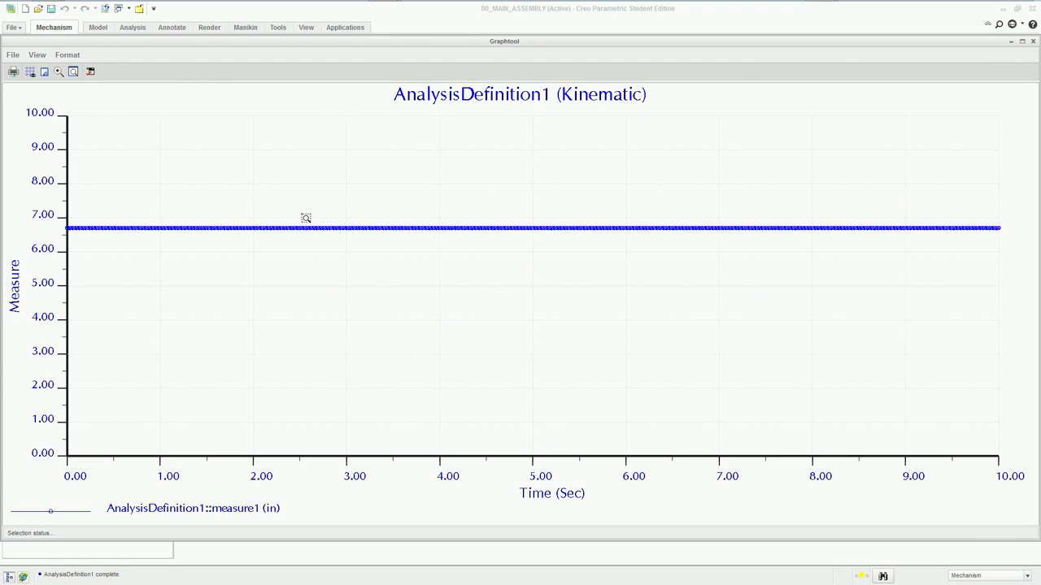
left_click(357, 230)
left_click(313, 231)
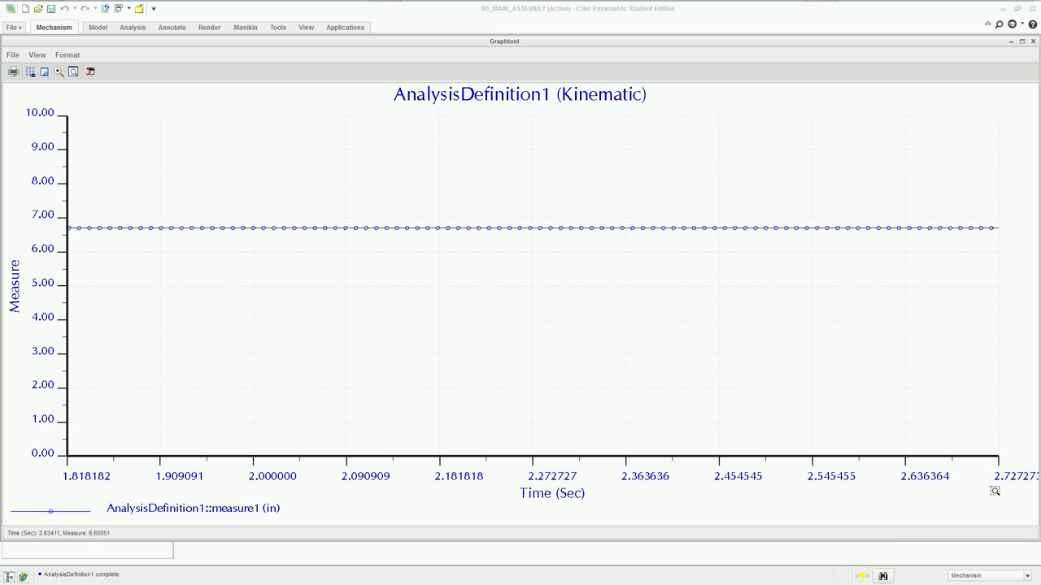
left_click(1033, 40)
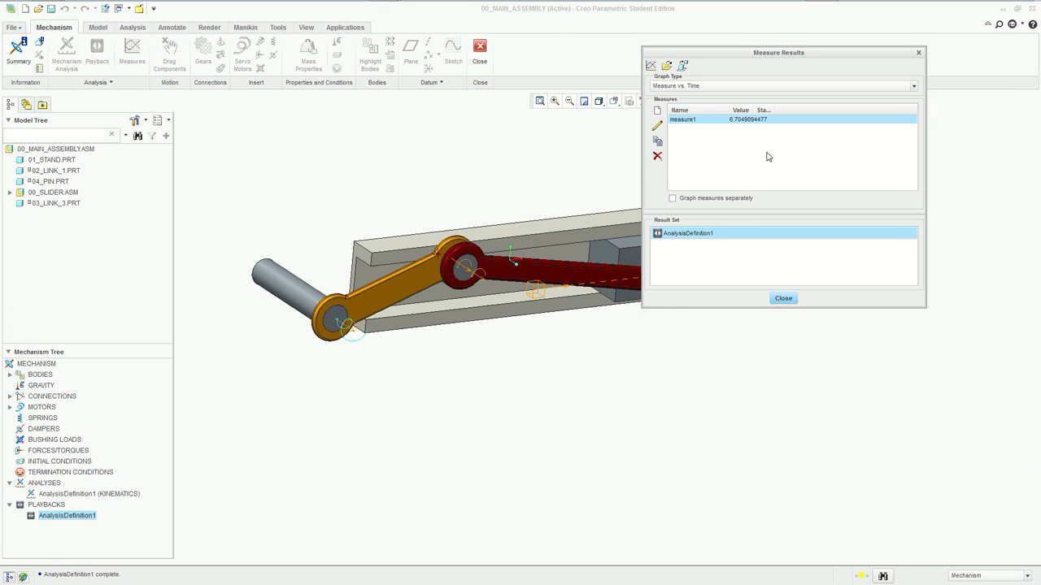
- Change measure1's type to Velocity for the same edge endpoint, then view its graph and close it
left_click(657, 126)
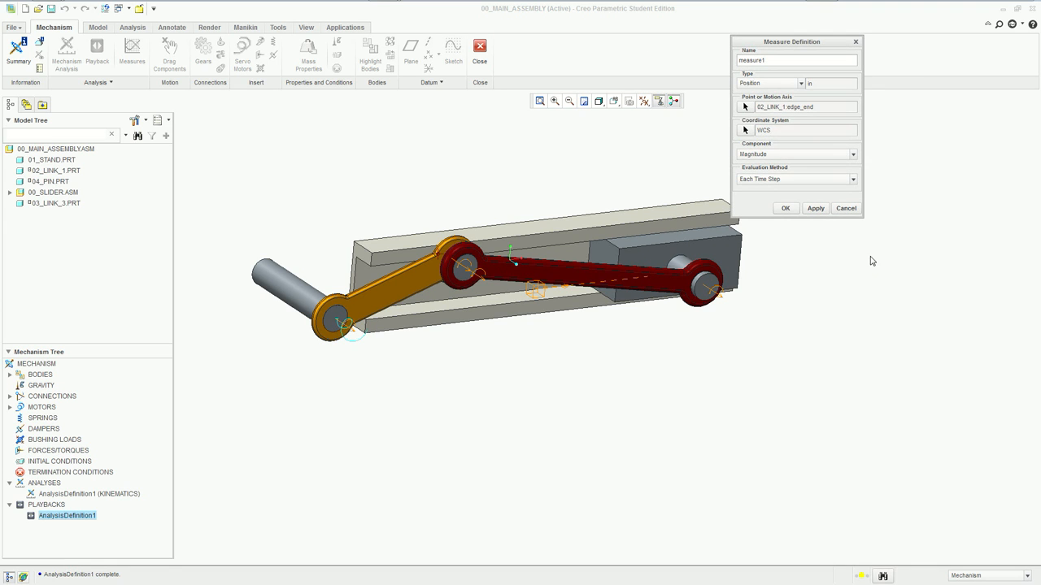
left_click(760, 83)
left_click(752, 100)
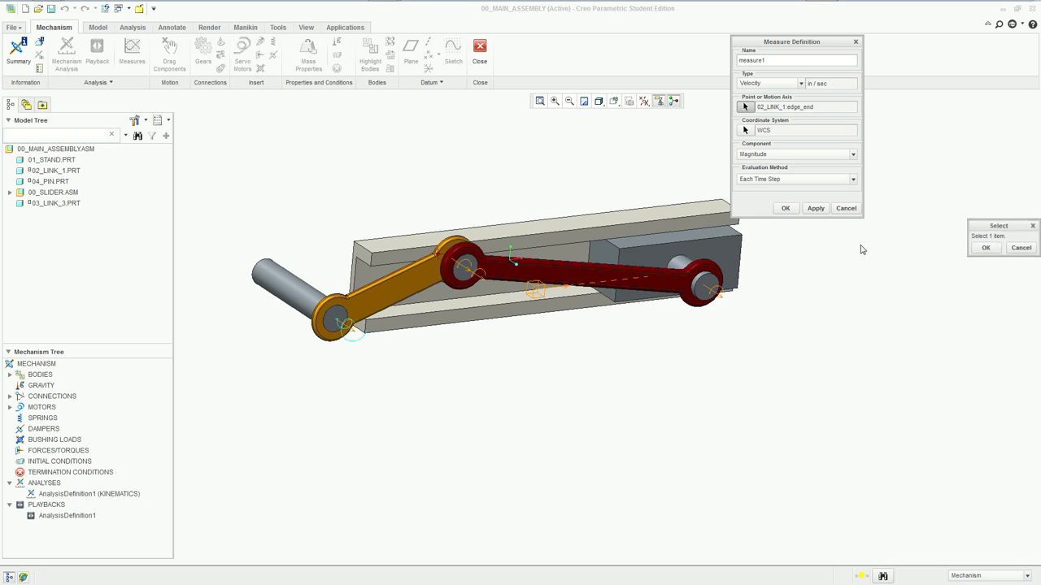
left_click(985, 248)
key("Return")
left_click(651, 65)
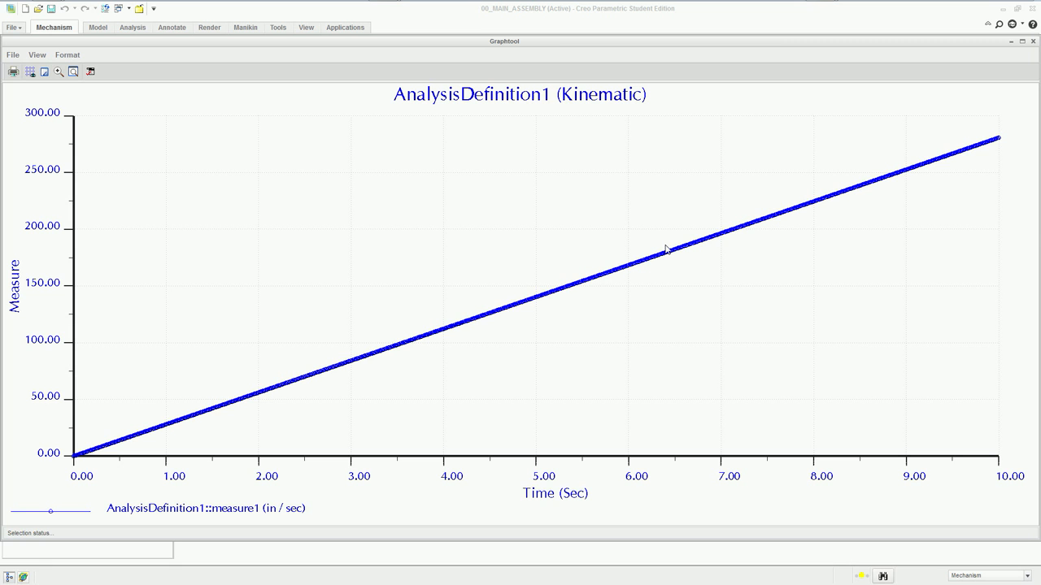
left_click(1032, 41)
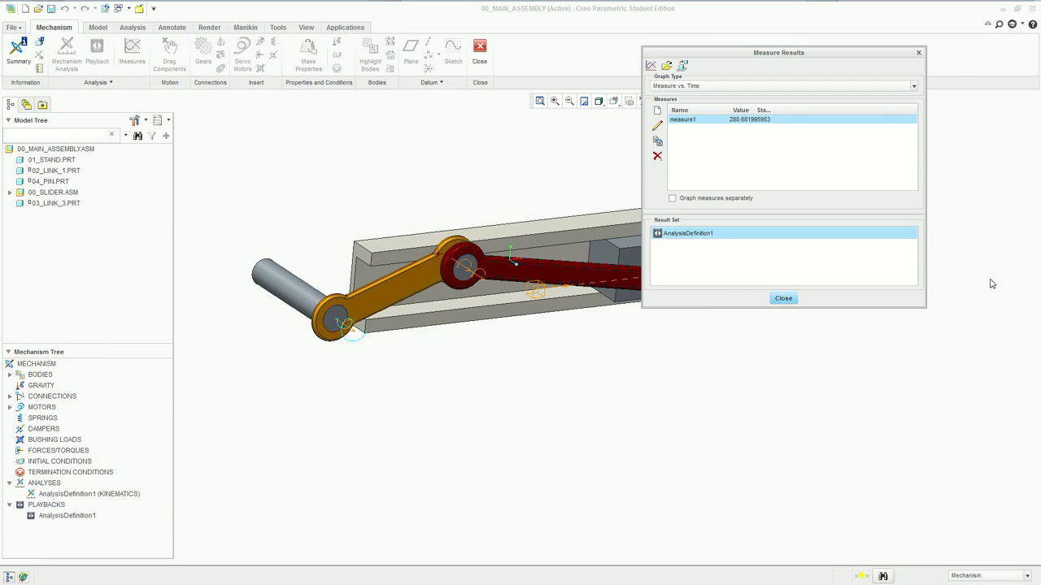
- Change measure1's type to Acceleration for the same edge endpoint and accept the definition
left_click(657, 124)
left_click(768, 82)
left_click(760, 111)
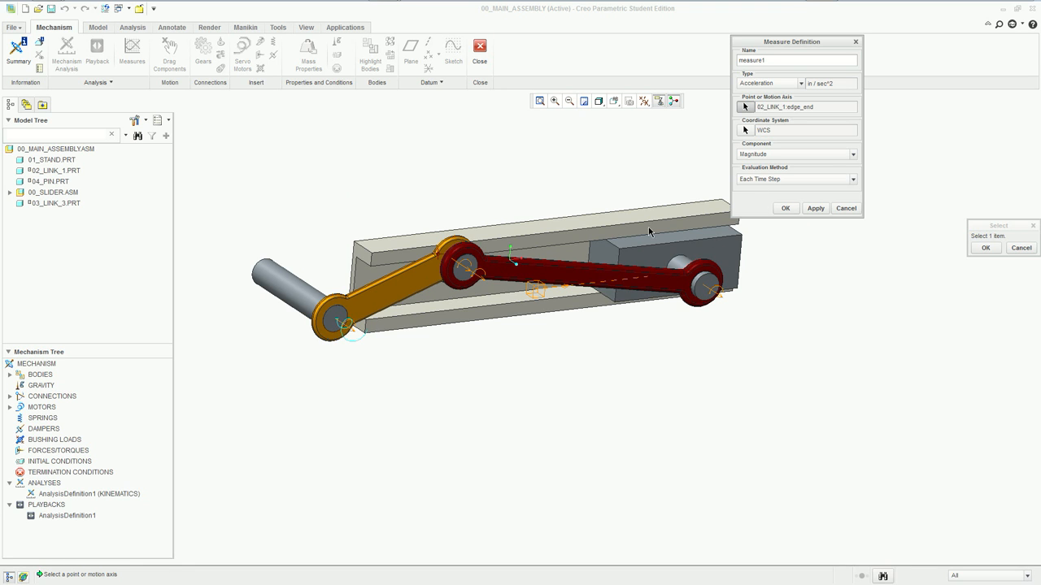
scroll(419, 284, "down", 4)
left_click(987, 249)
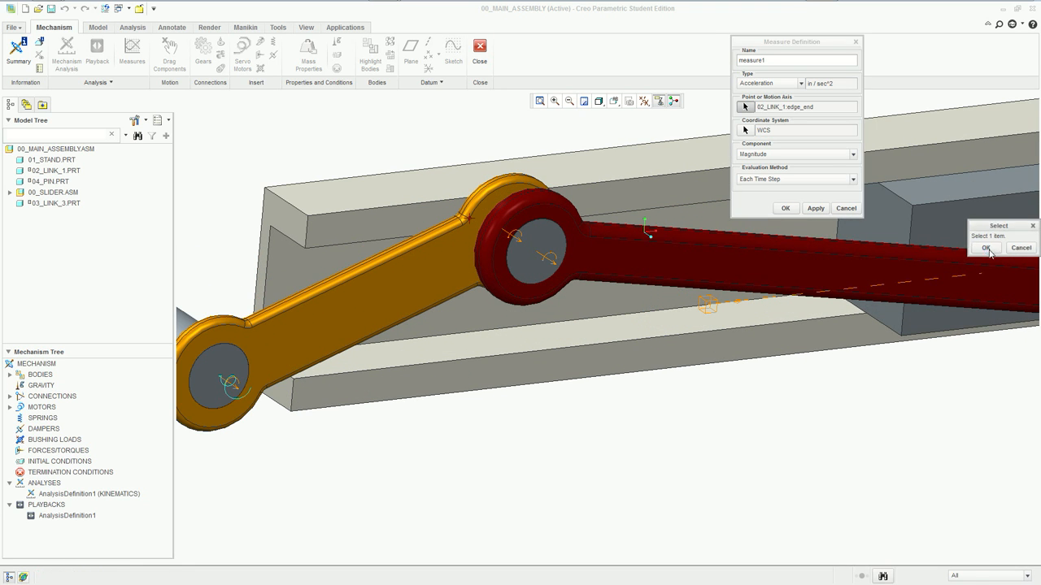
middle_click_drag(611, 218, 637, 220)
left_click(787, 208)
- Graph the acceleration measure for AnalysisDefinition1, examine its curve, and close the graph
left_click(716, 233)
left_click(652, 67)
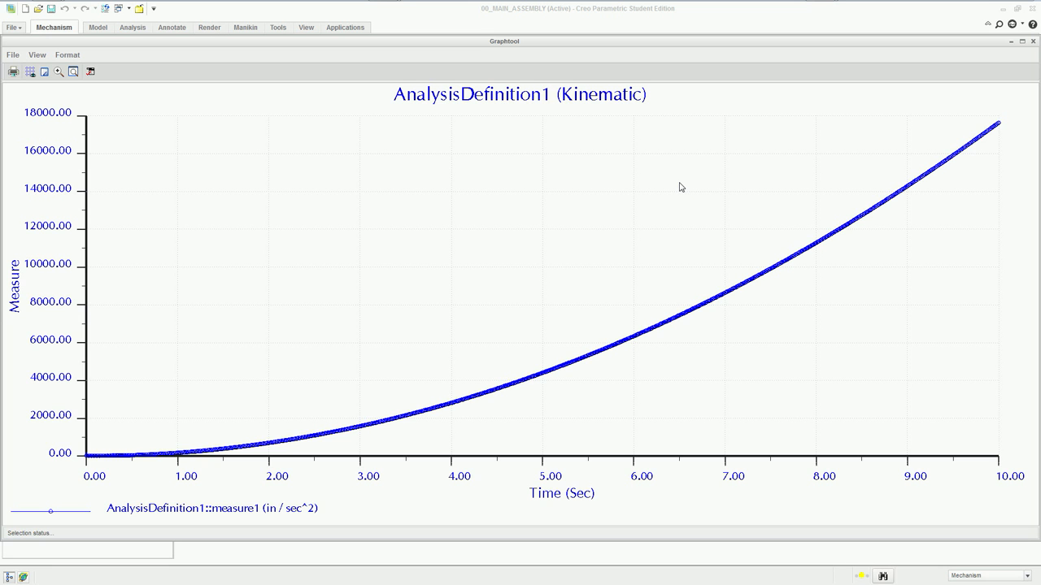
left_click_drag(839, 39, 644, 7)
left_click(839, 7)
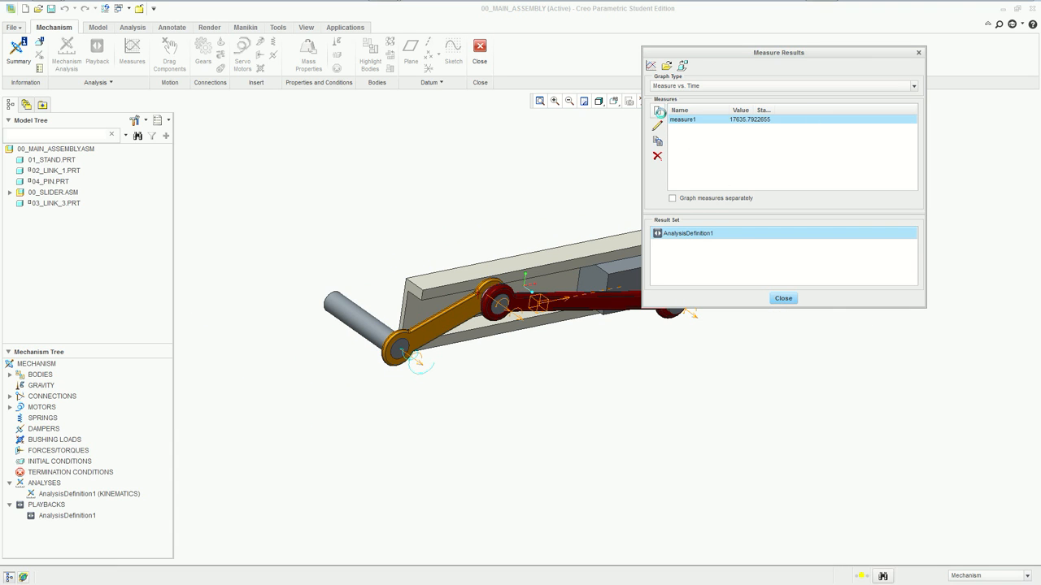
left_click(657, 110)
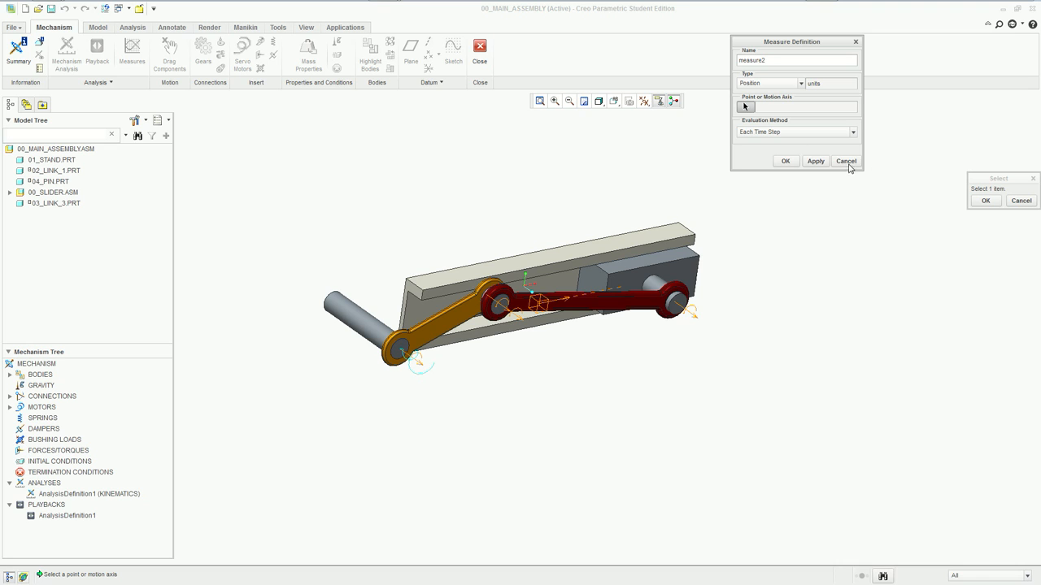
left_click(847, 161)
left_click(658, 127)
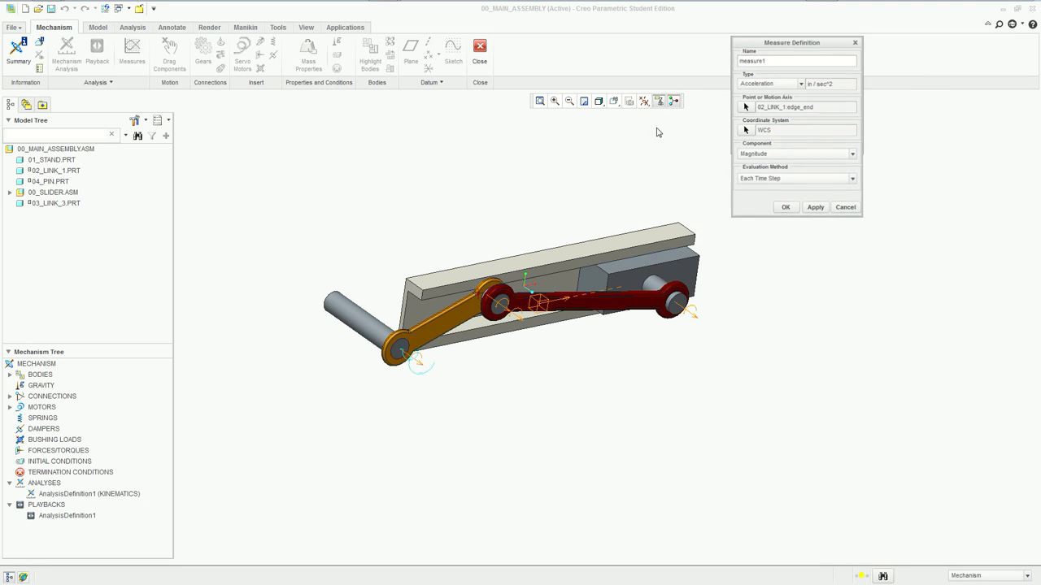
left_click(761, 83)
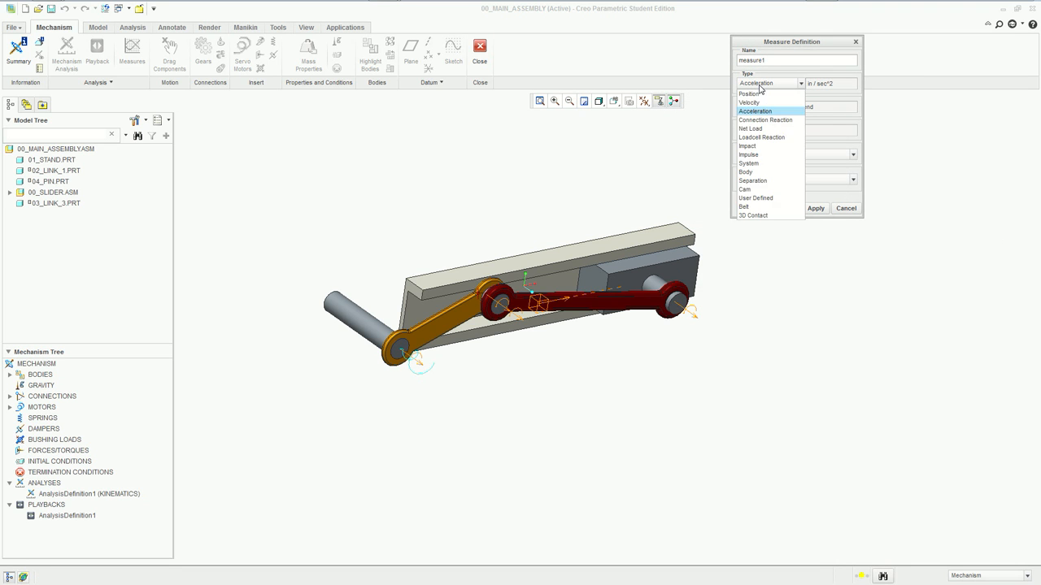
left_click(758, 91)
left_click(746, 107)
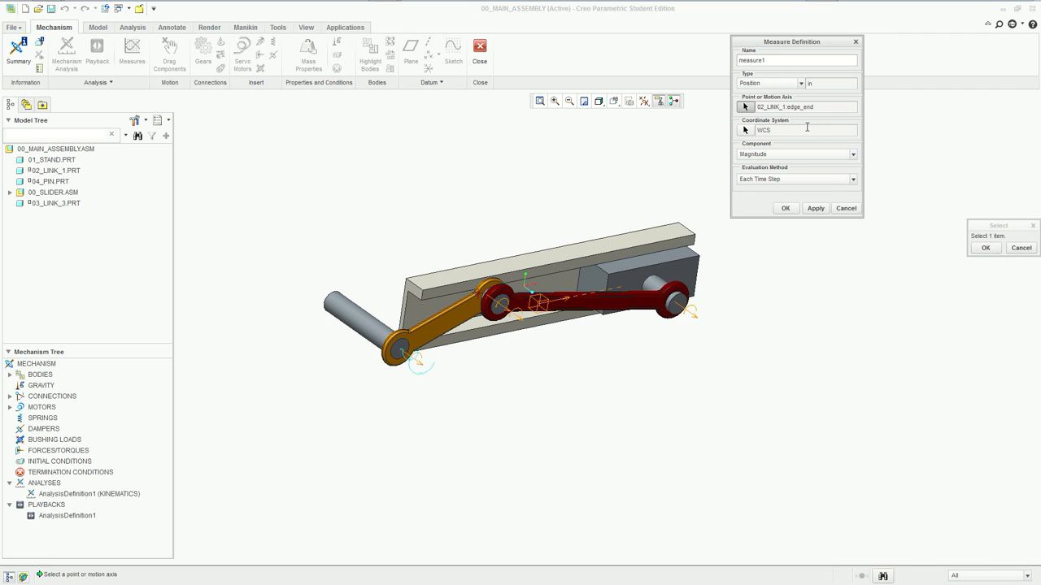
left_click(1020, 248)
left_click(749, 132)
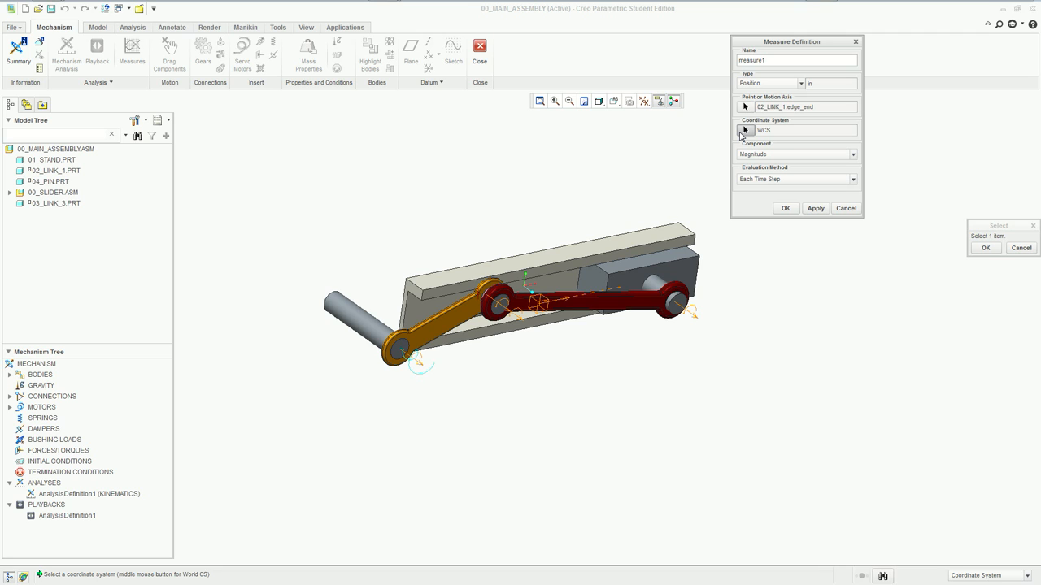
left_click(818, 209)
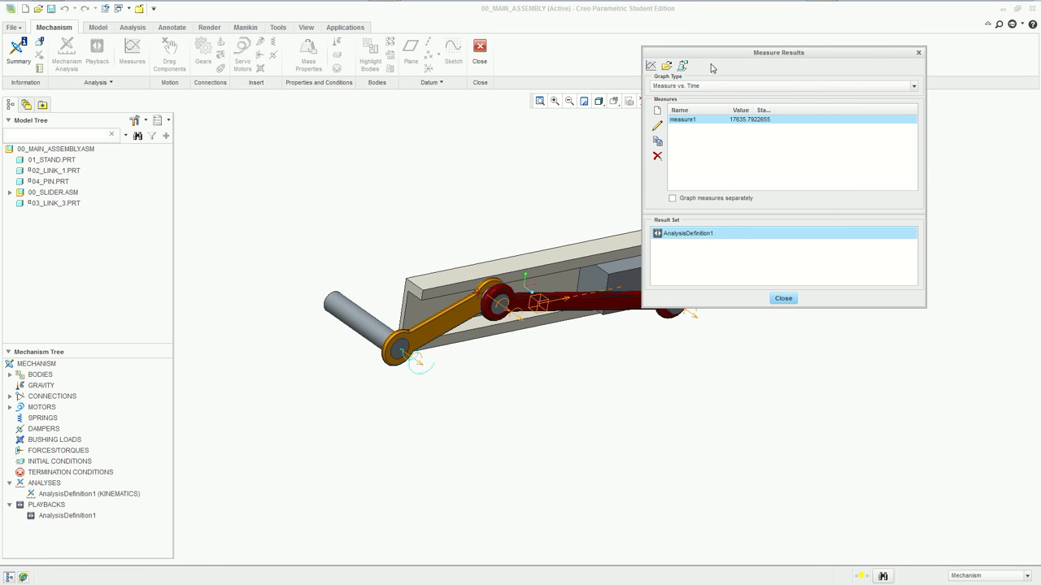
left_click(704, 290)
- Start a datum coordinate system on the slider guide's end face, with the guide's top surface as the first offset reference
middle_click_drag(450, 217, 499, 239)
left_click(431, 83)
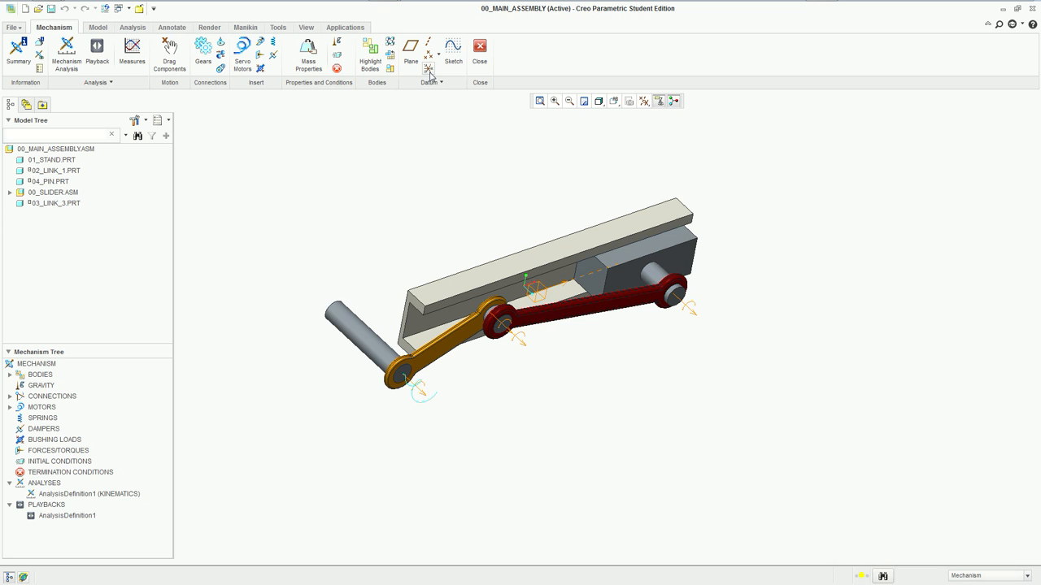
left_click(429, 70)
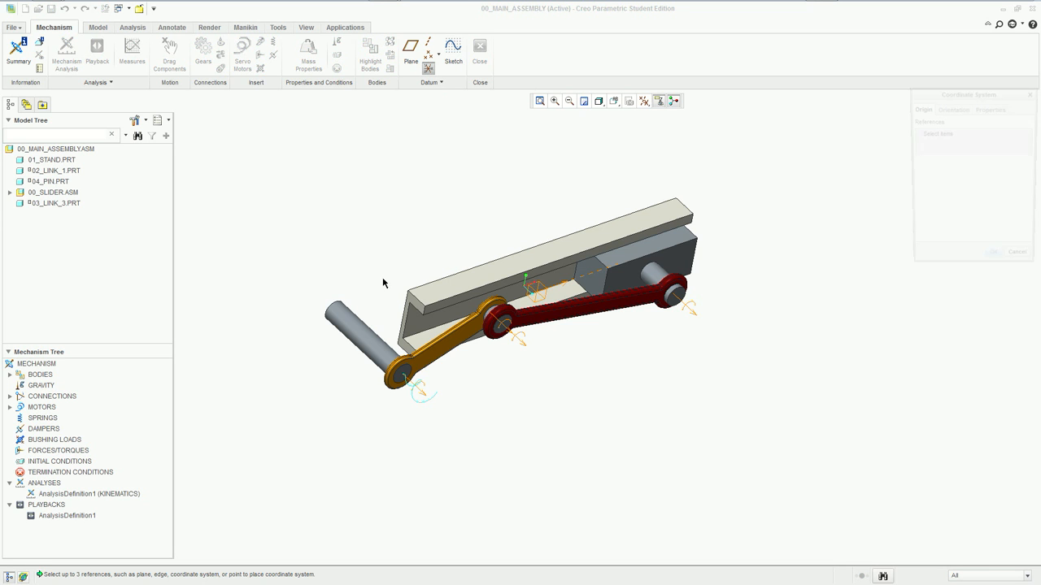
scroll(418, 304, "down", 5)
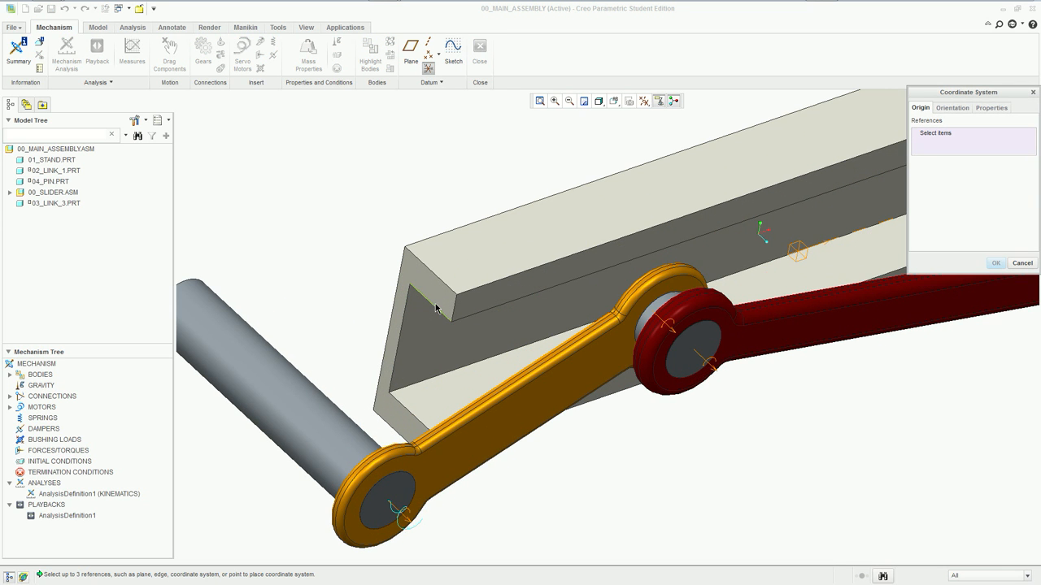
left_click(433, 306)
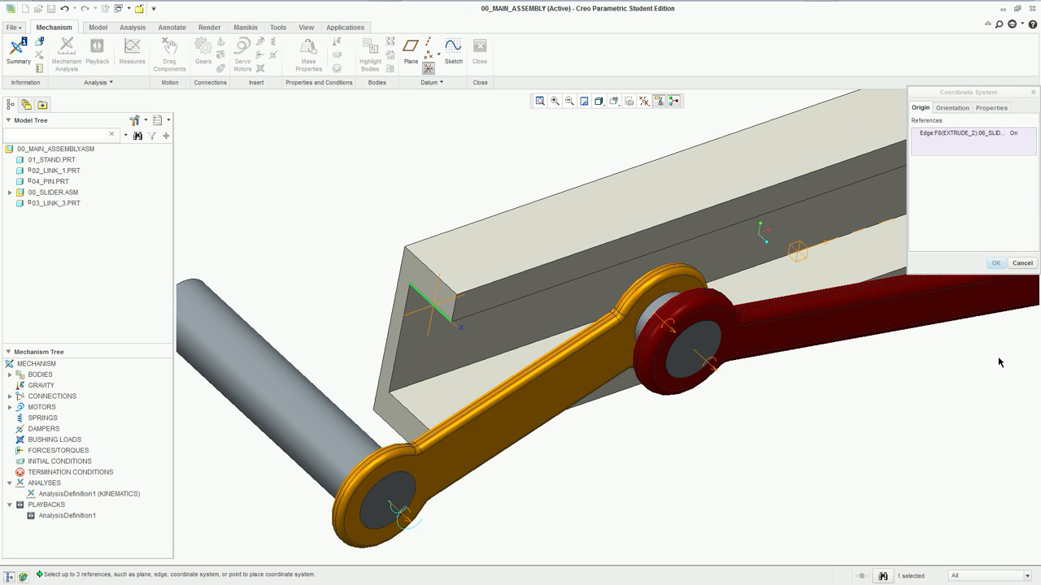
left_click(435, 291)
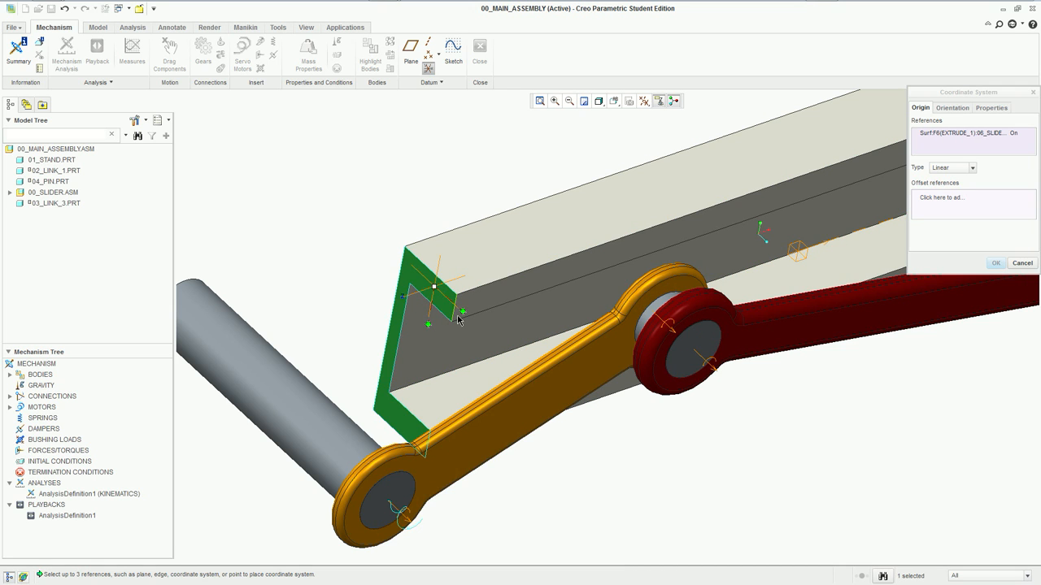
left_click(418, 281)
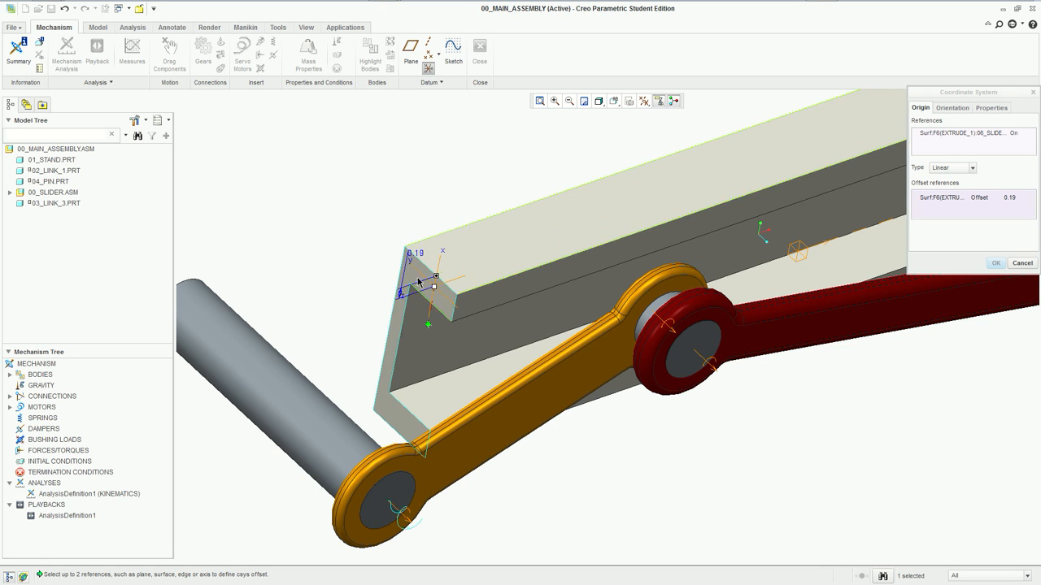
- Reposition the coordinate system's origin on the end face and set its offset from the guide's top surface to 0
double_click(417, 255)
type("0")
key("Return")
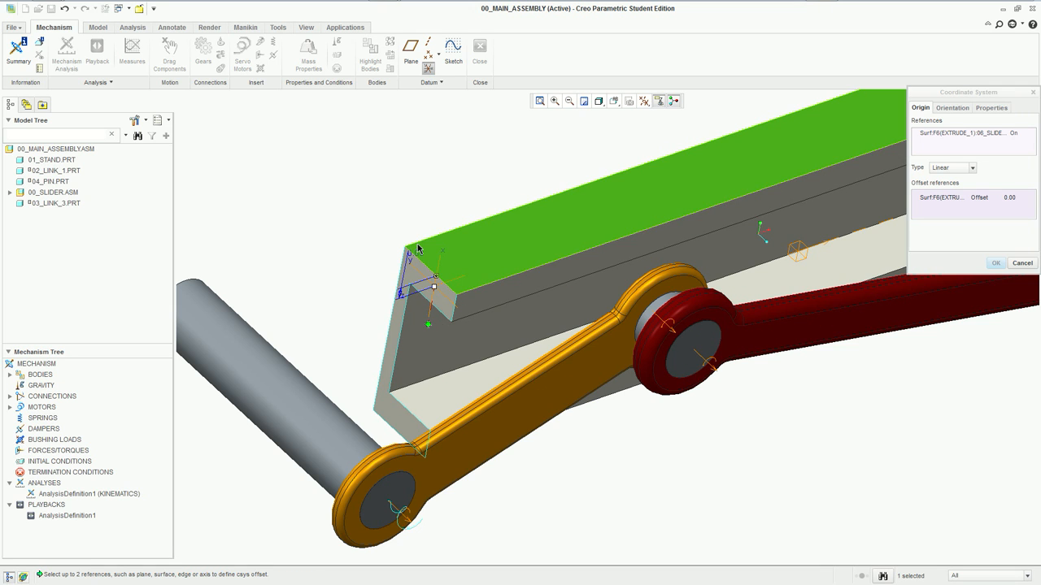
left_click_drag(434, 286, 431, 346)
double_click(433, 265)
type("0")
key("Return")
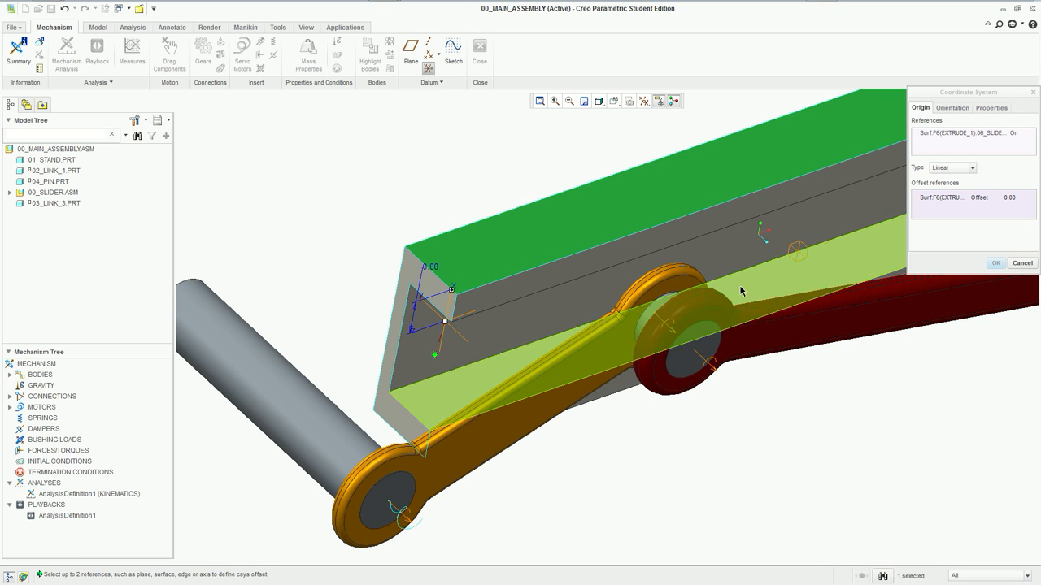
- Add the end face's outer vertical edge as the second offset reference at 0 and create the coordinate system
left_click(958, 168)
left_click(448, 351)
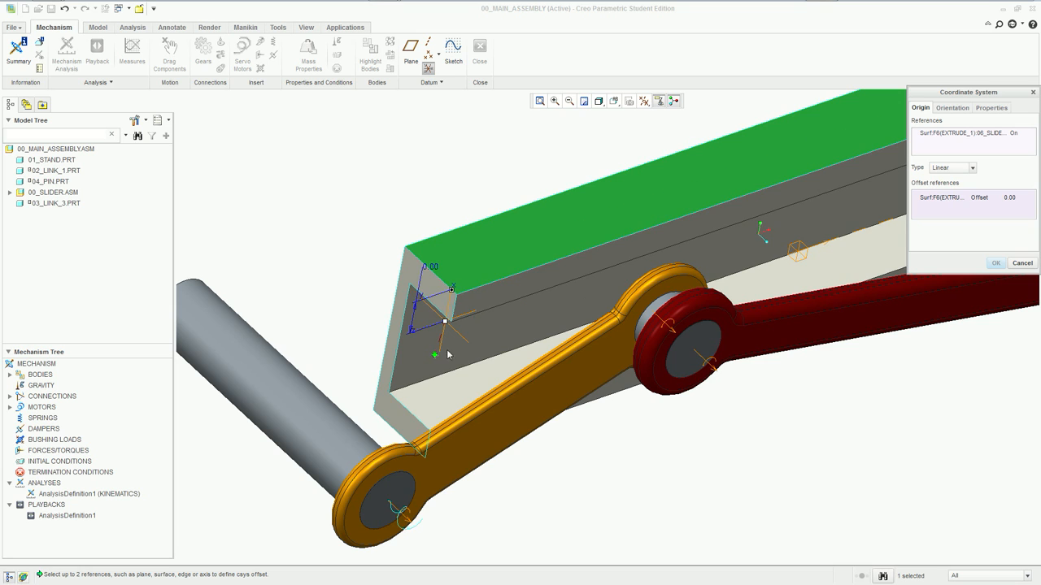
left_click_drag(434, 355, 397, 309)
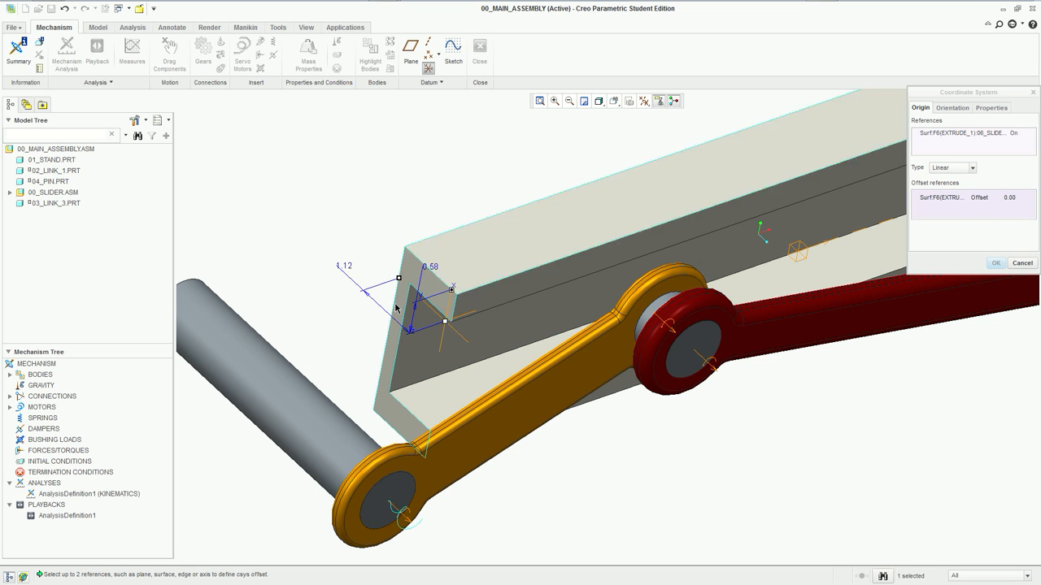
double_click(344, 265)
type("0")
key("Return")
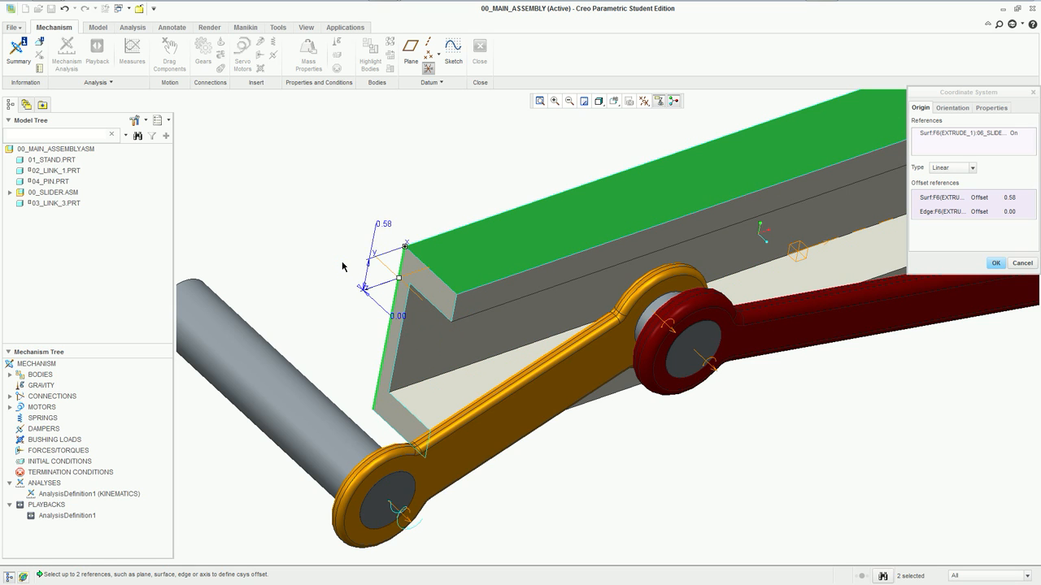
left_click(1000, 264)
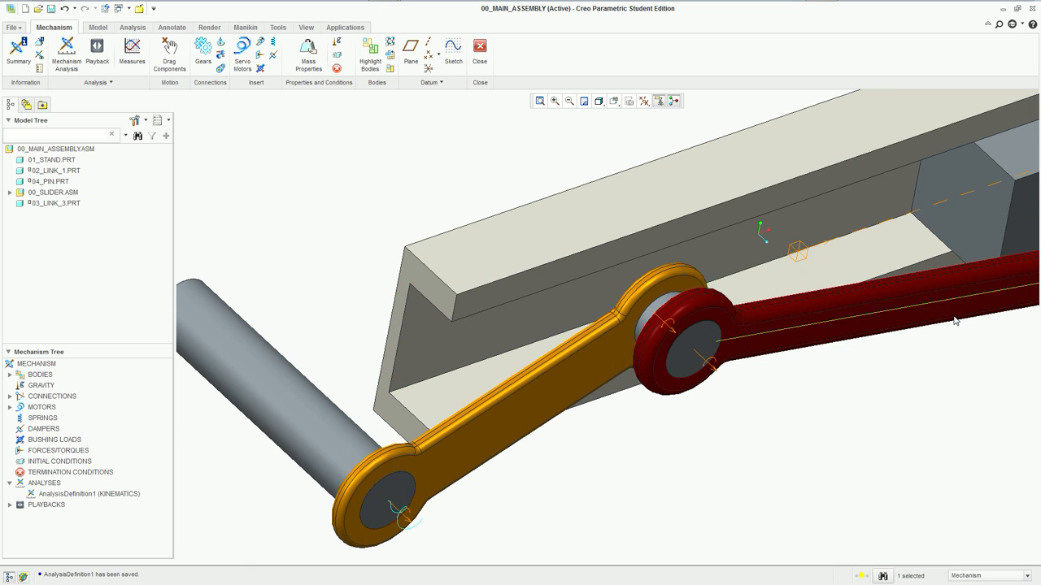
- Display the coordinate systems in the model and view the new one at the slider guide's corner
middle_click_drag(916, 383, 908, 383)
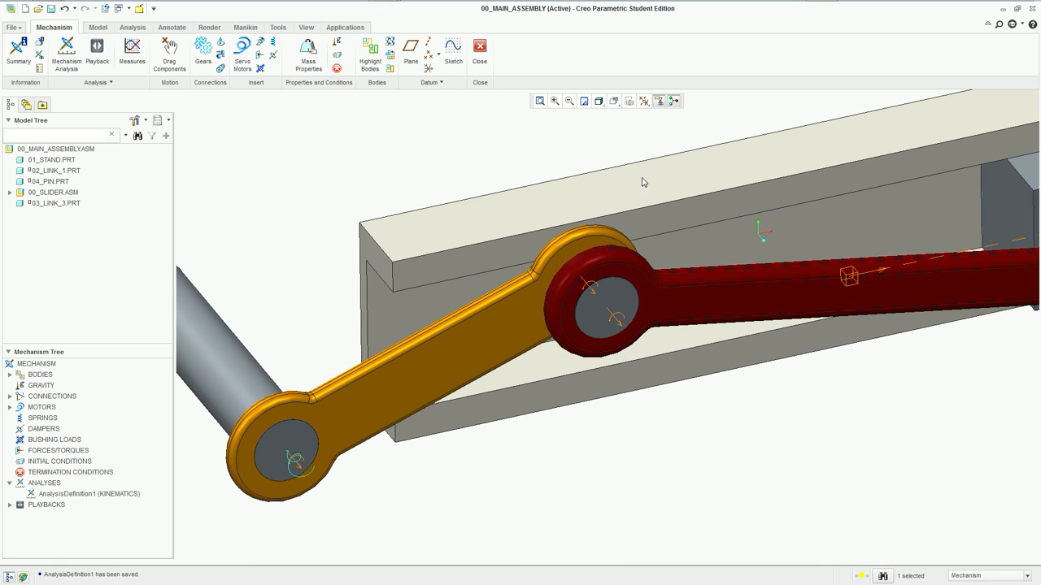
left_click(643, 101)
left_click(675, 161)
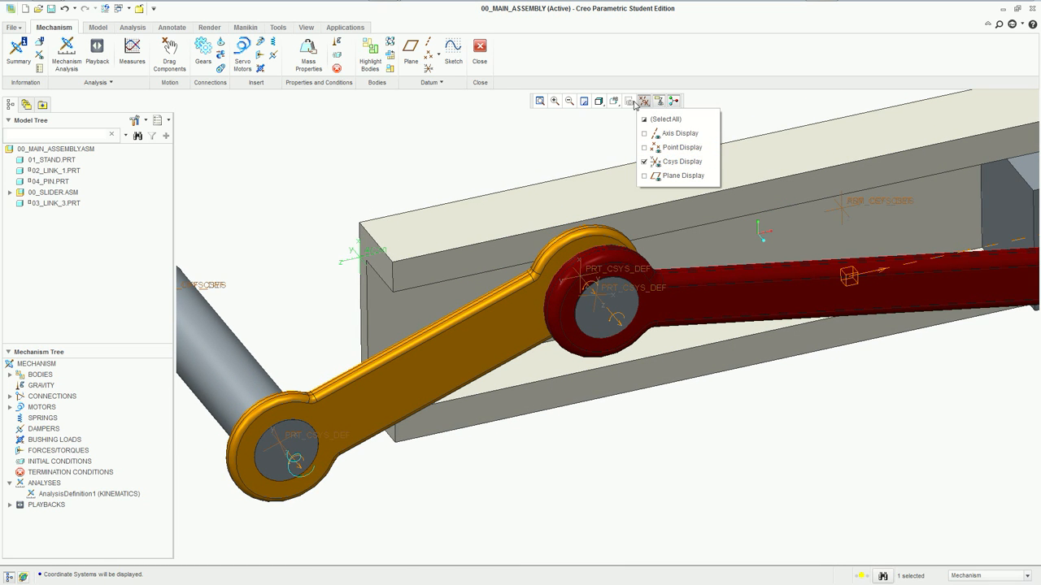
middle_click_drag(326, 221, 442, 309)
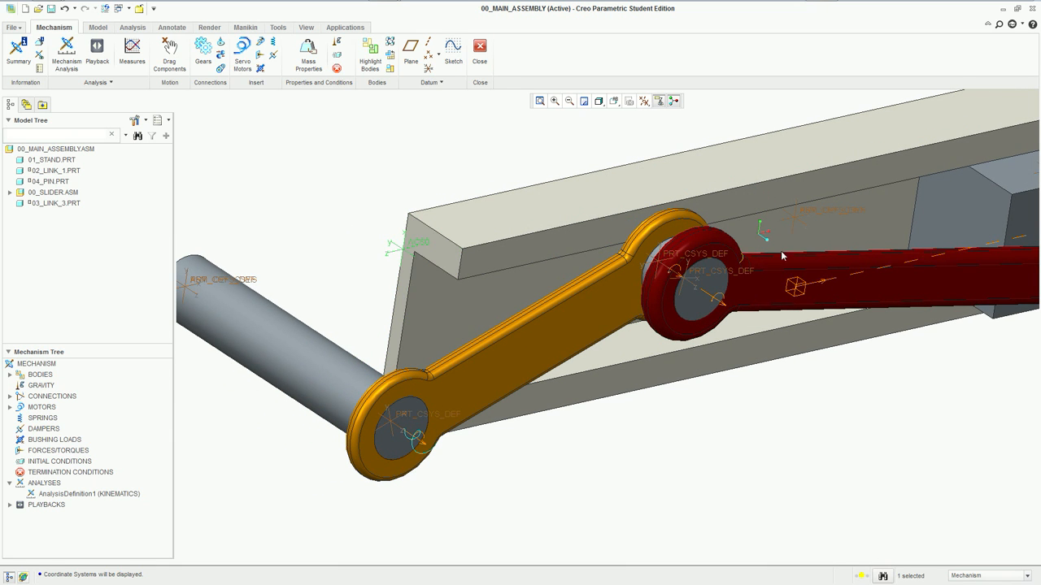
left_click(294, 238)
- Edit measure1 to use ASM_DEF_CSYS at the far end of the crank's shaft as its coordinate system, and accept the definition
left_click(92, 494)
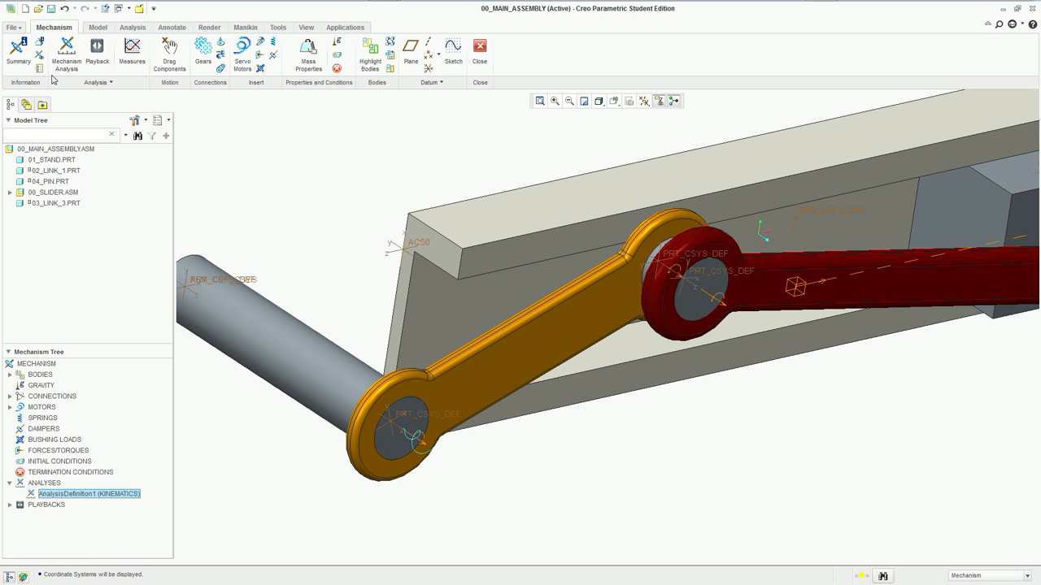
left_click(131, 51)
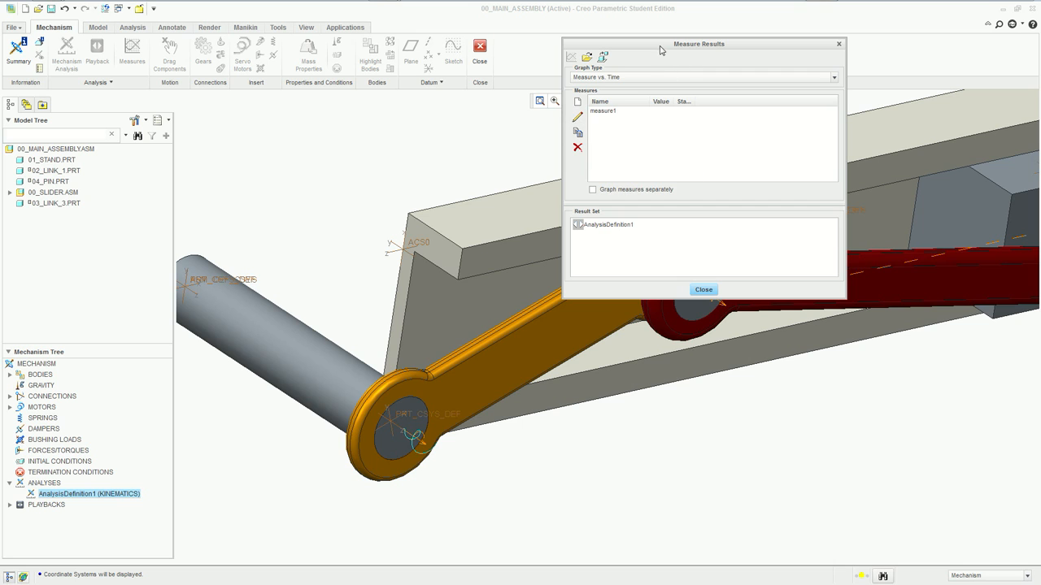
left_click_drag(660, 50, 741, 103)
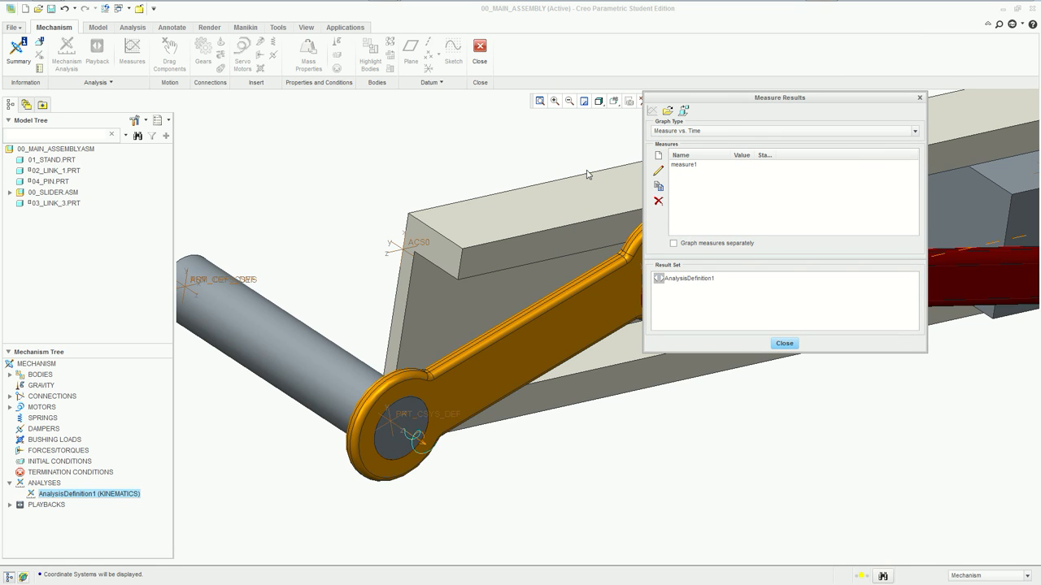
left_click(681, 166)
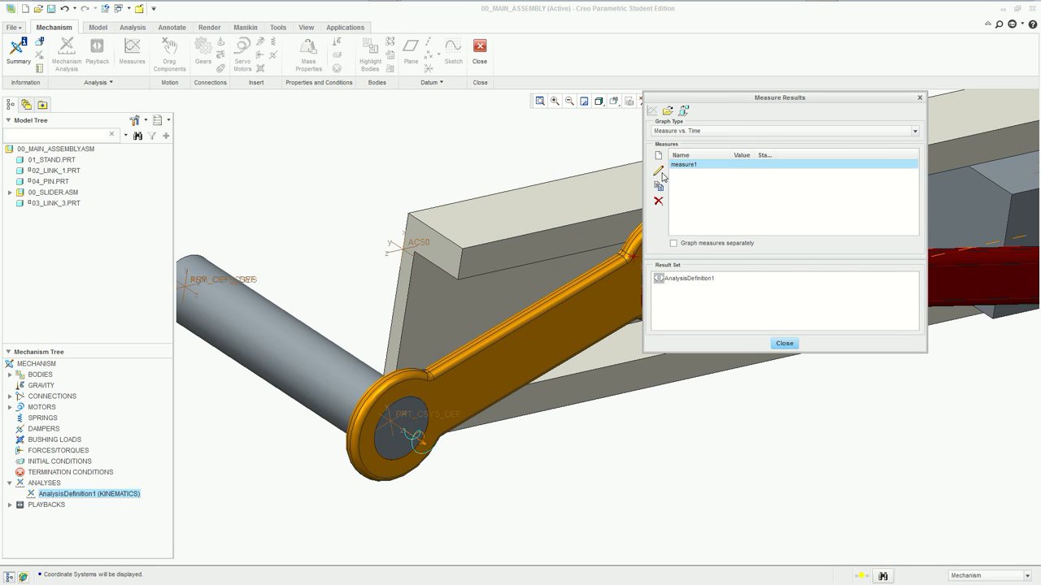
left_click(658, 173)
left_click(745, 130)
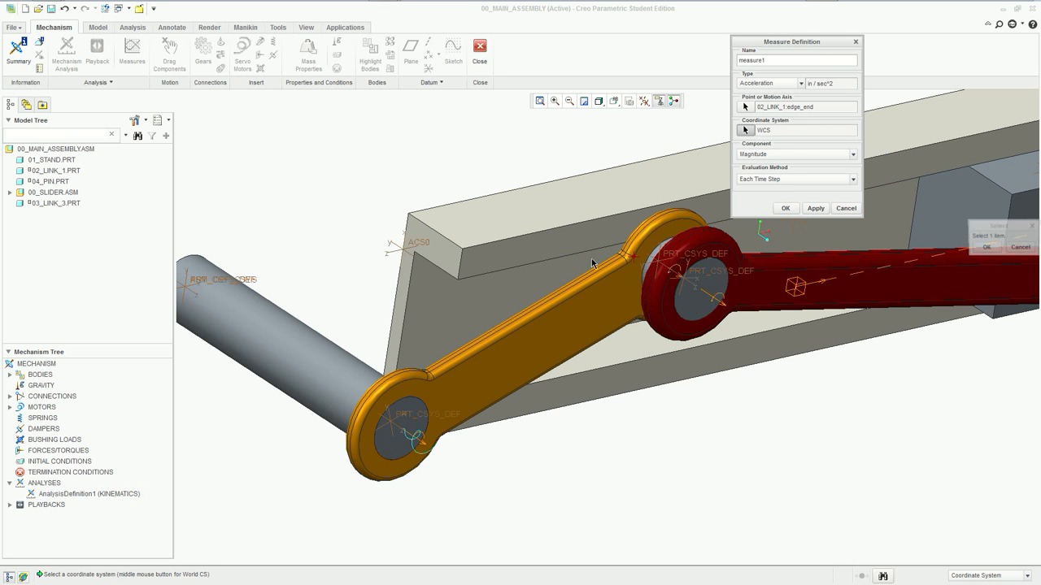
scroll(457, 312, "up", 5)
scroll(457, 310, "down", 6)
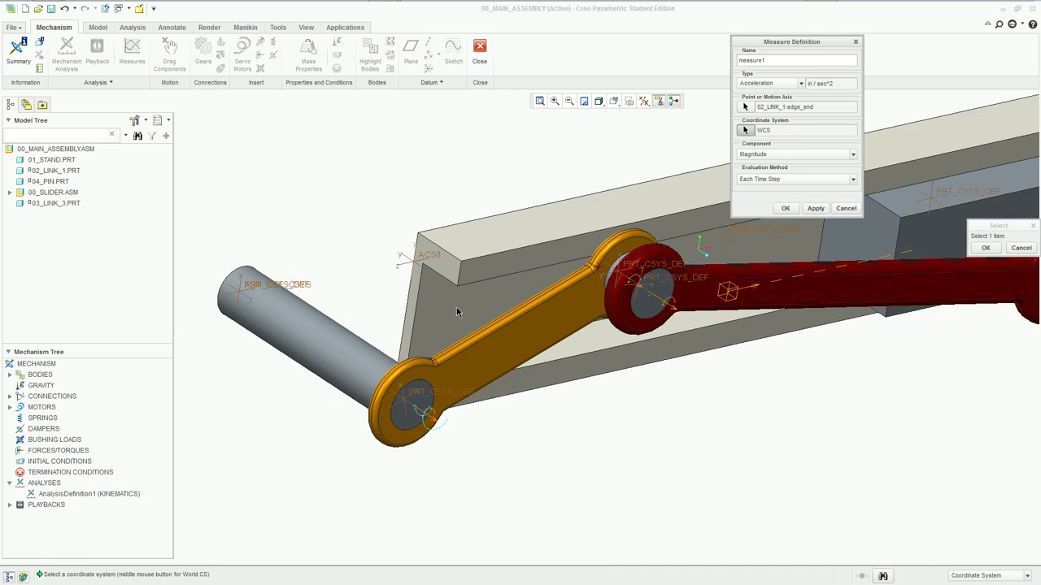
scroll(272, 304, "up", 3)
left_click(252, 288)
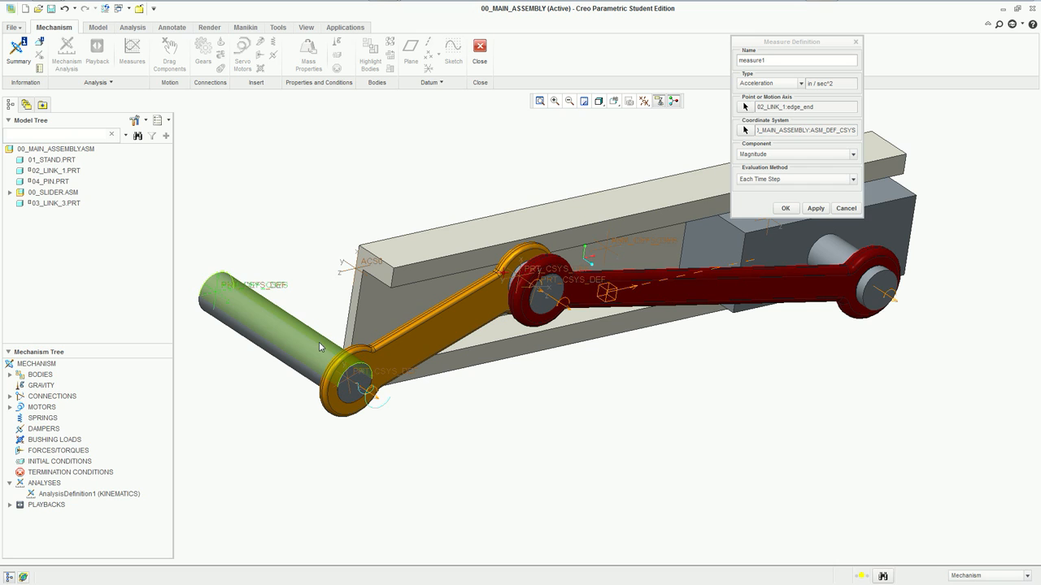
left_click(785, 209)
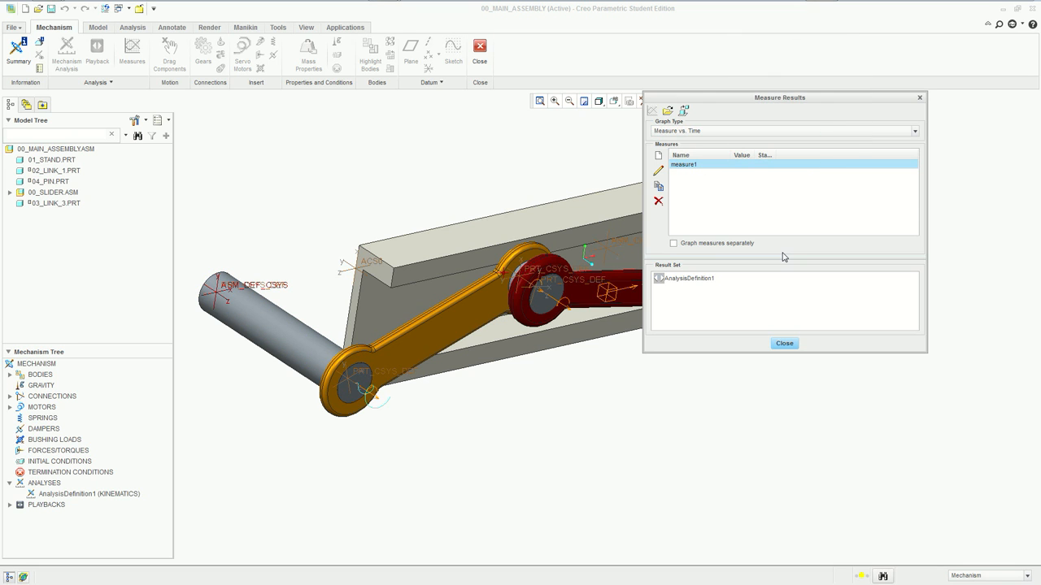
- Expand the playbacks, reopen the measure results, graph measure1's acceleration for AnalysisDefinition1, and close the graph
left_click(689, 278)
left_click(456, 330)
left_click(784, 343)
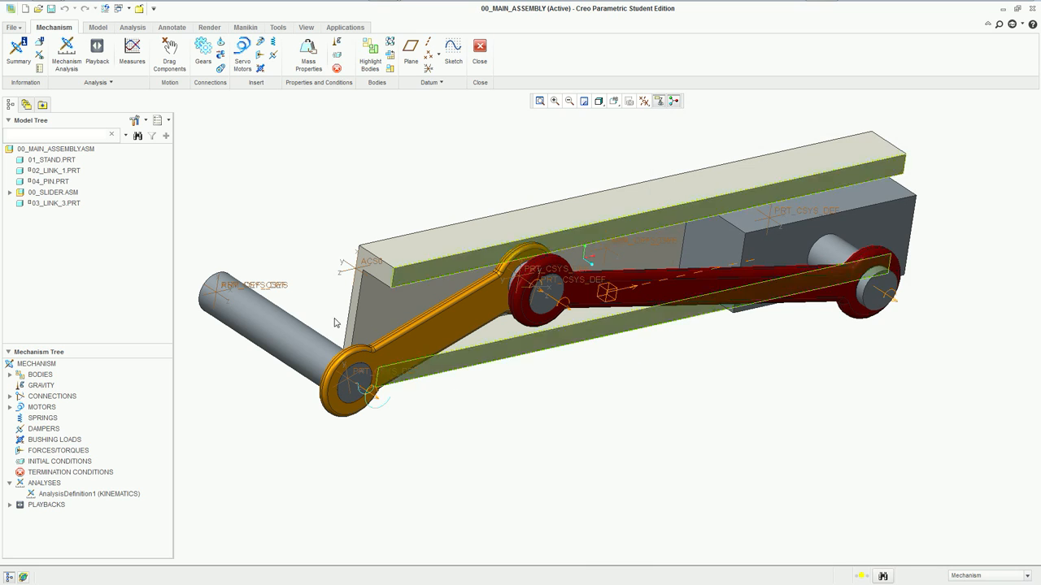
left_click(9, 506)
left_click(134, 55)
left_click(700, 278)
left_click(704, 165)
left_click(651, 110)
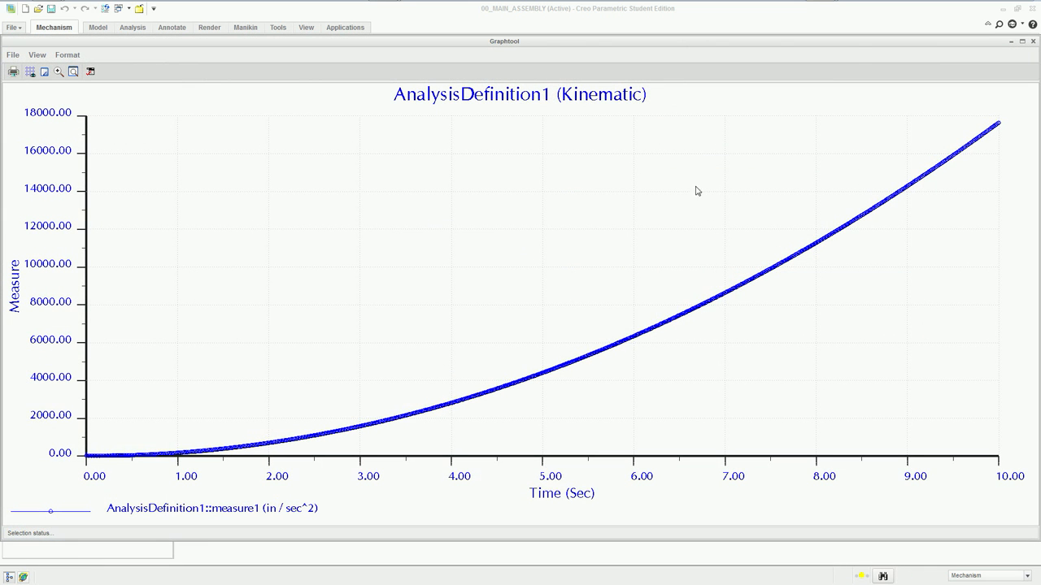
left_click(1032, 40)
- Change measure1's type to Position with the same edge endpoint and coordinate system, then view its graph and close it
left_click(659, 168)
left_click(770, 84)
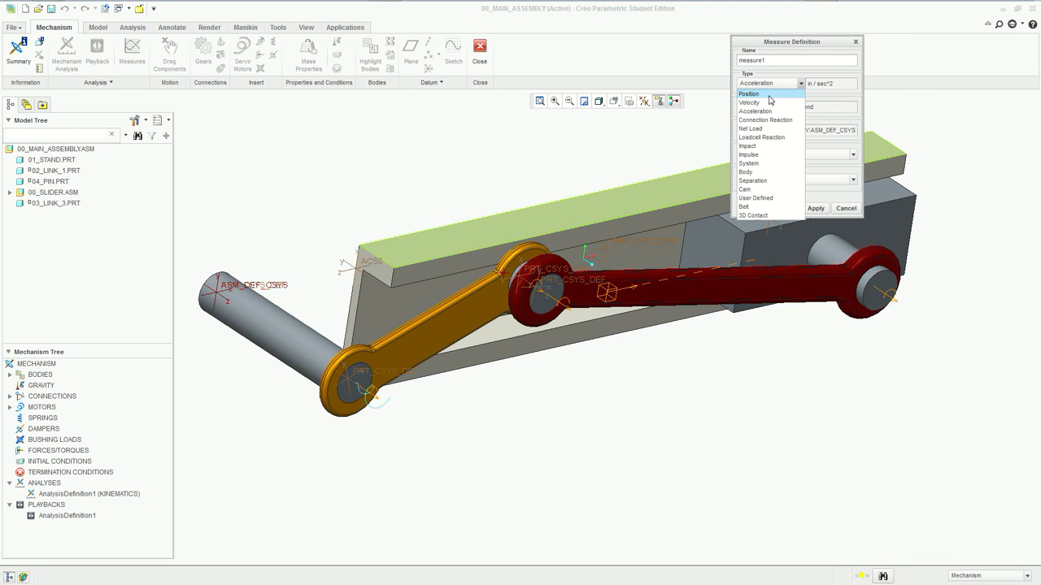
left_click(771, 99)
left_click(983, 249)
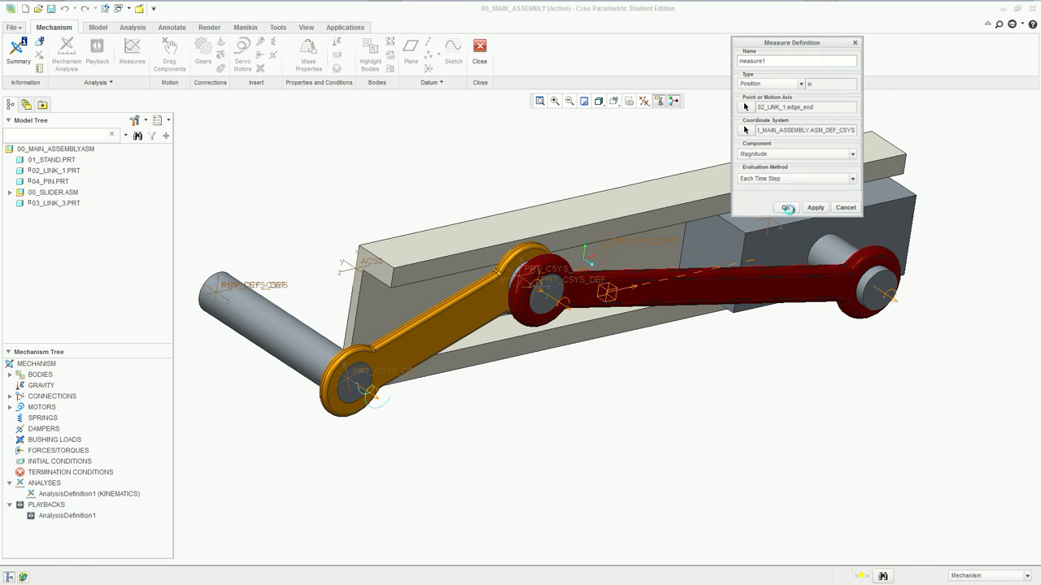
left_click(786, 208)
left_click(651, 110)
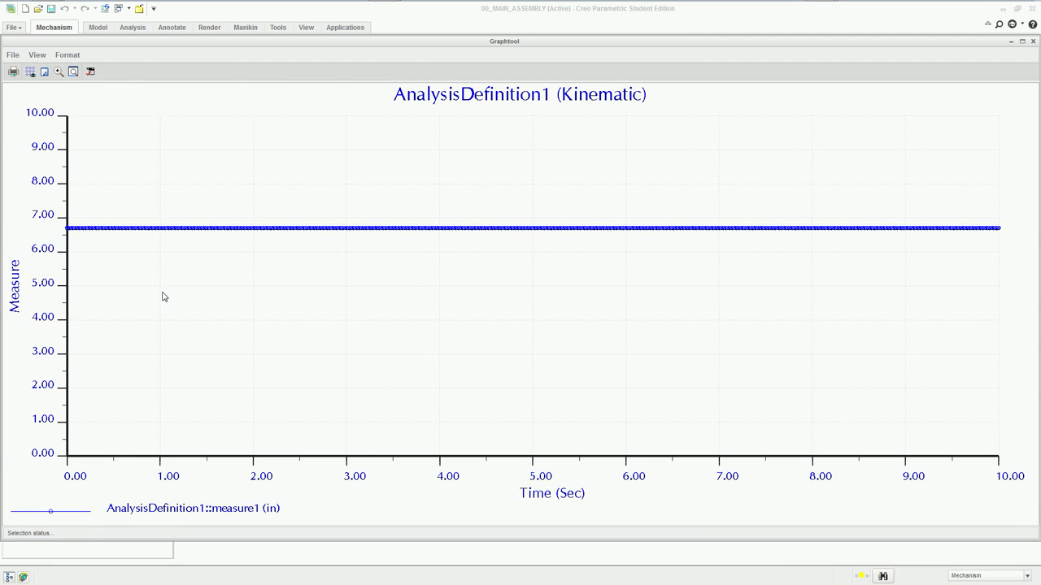
left_click(123, 230)
left_click(1033, 40)
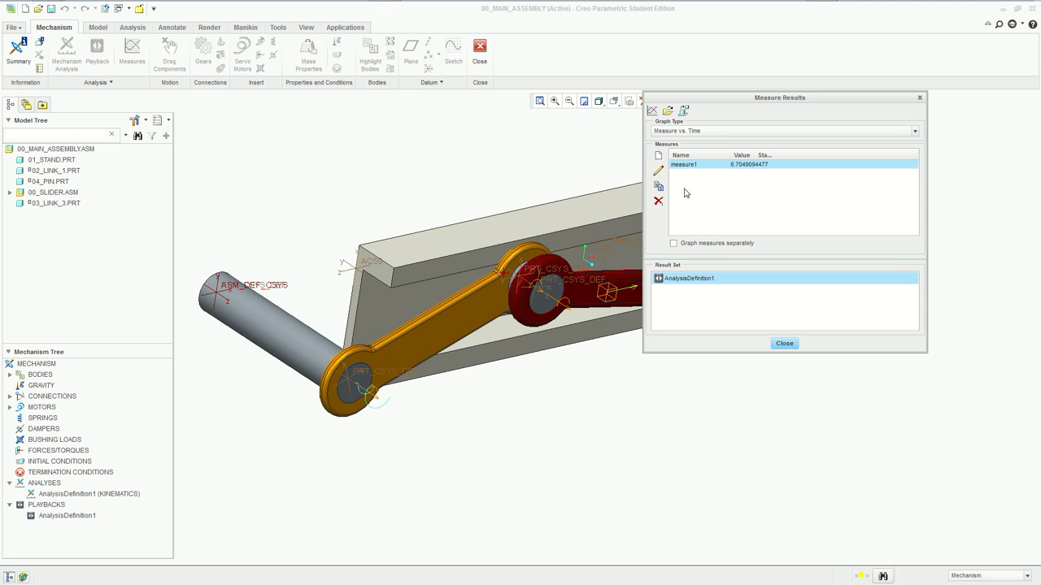
- Change measure1's coordinate system to ACS0 at the slider guide's corner, then view its position graph and close it
left_click(658, 170)
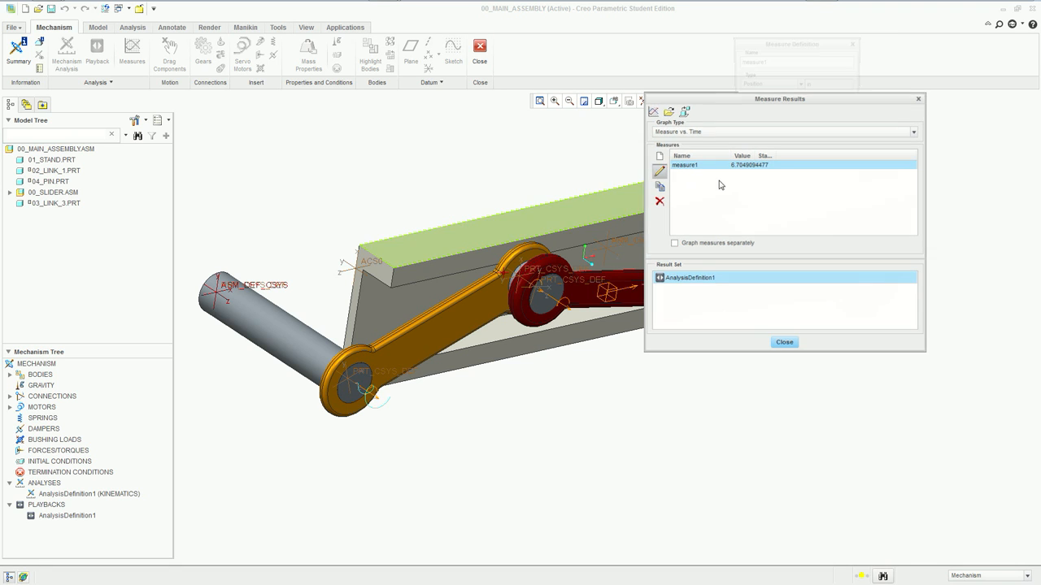
left_click(745, 131)
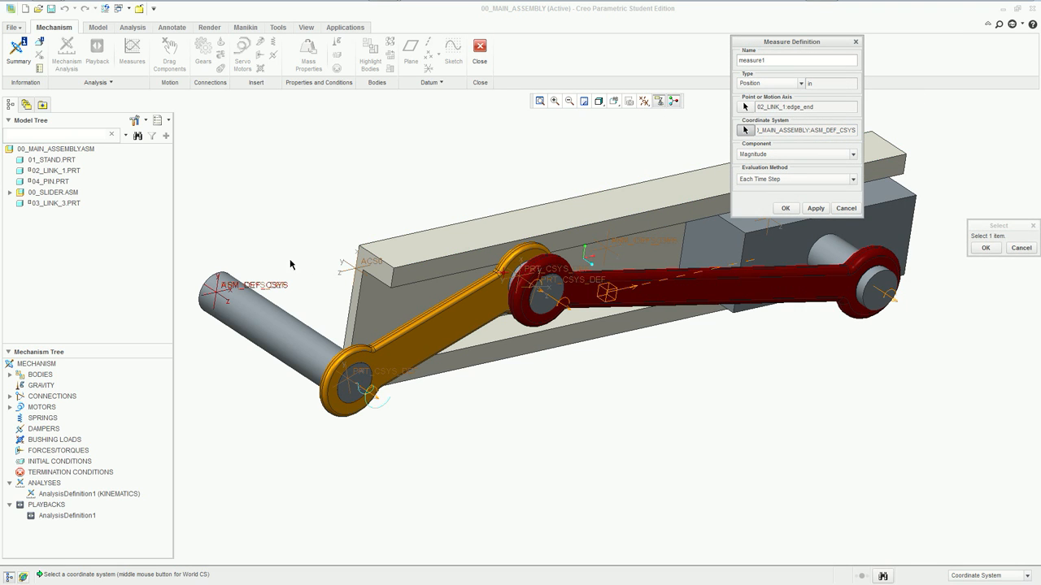
left_click(365, 269)
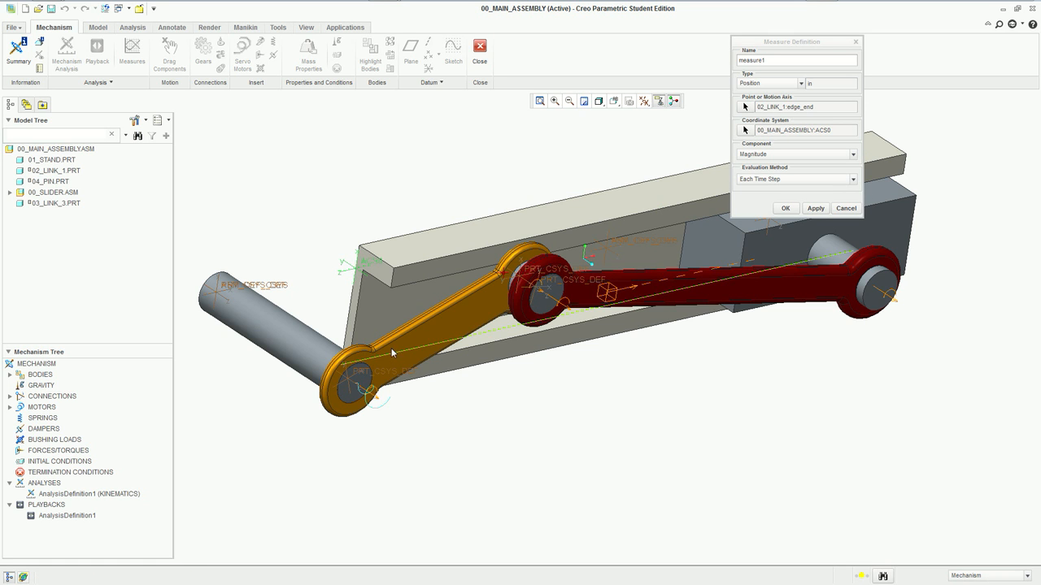
scroll(361, 276, "up", 4)
scroll(361, 276, "down", 2)
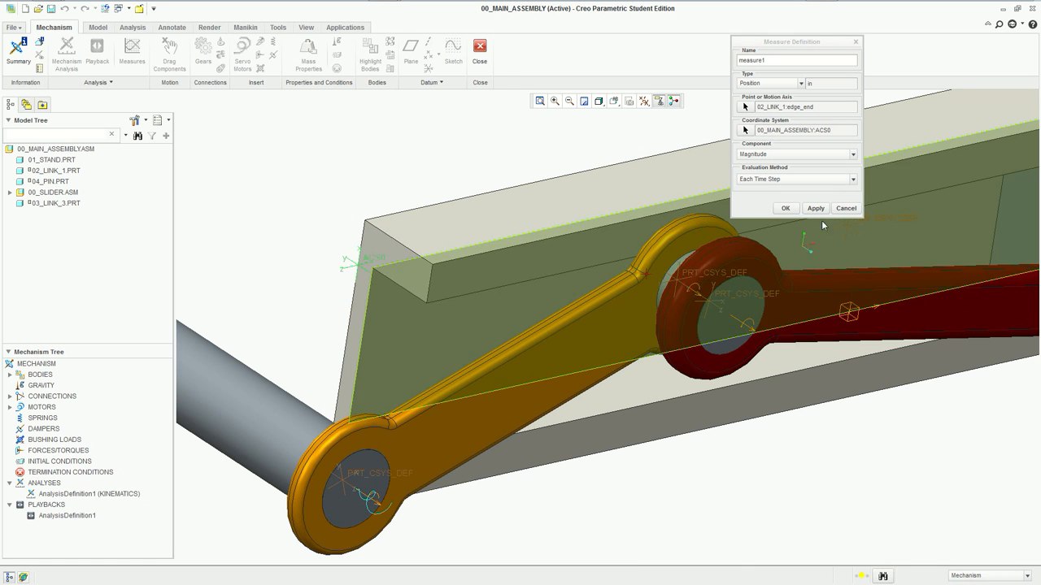
left_click(786, 208)
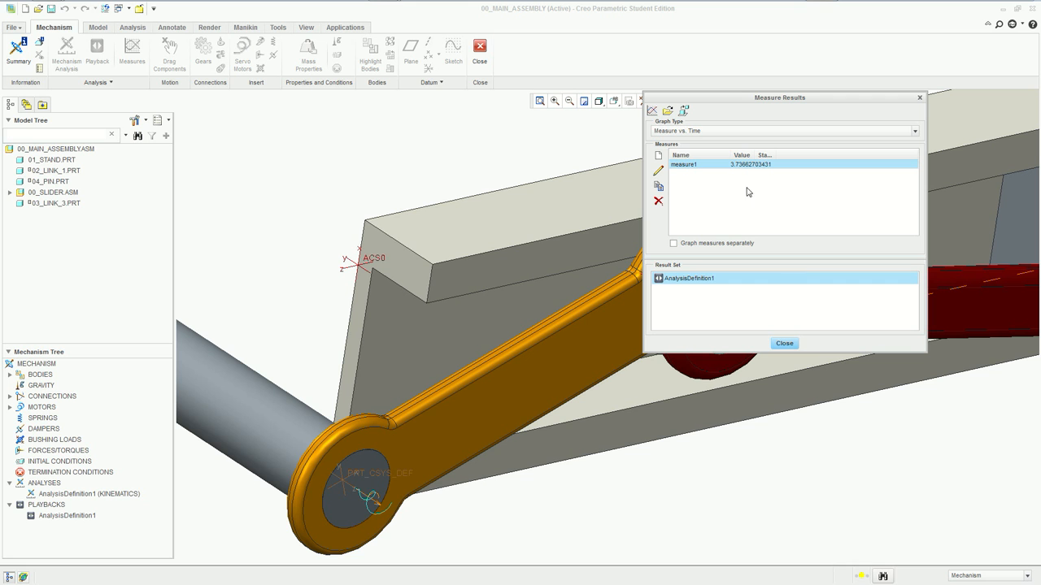
left_click(652, 111)
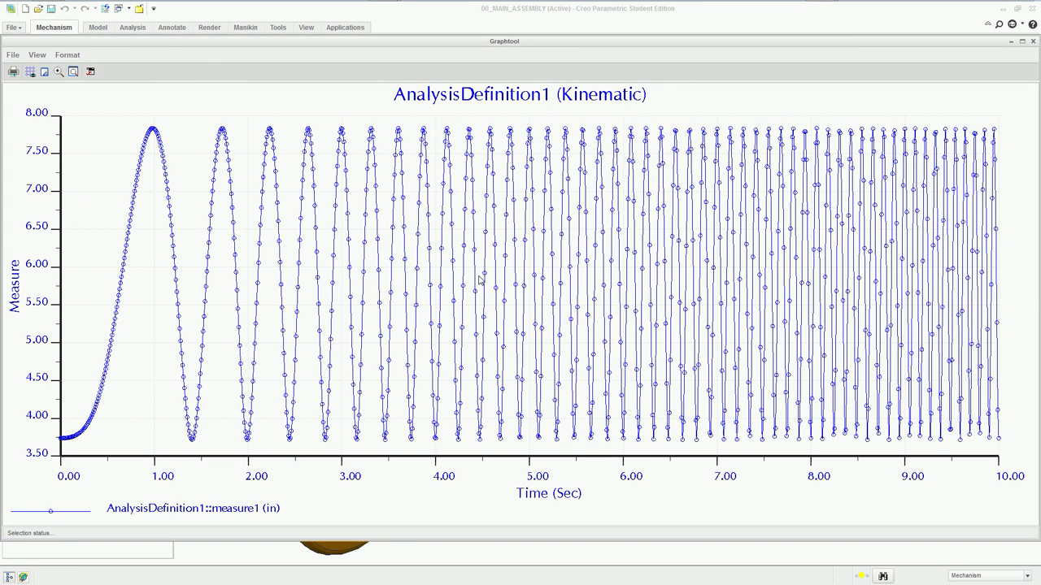
left_click(1033, 41)
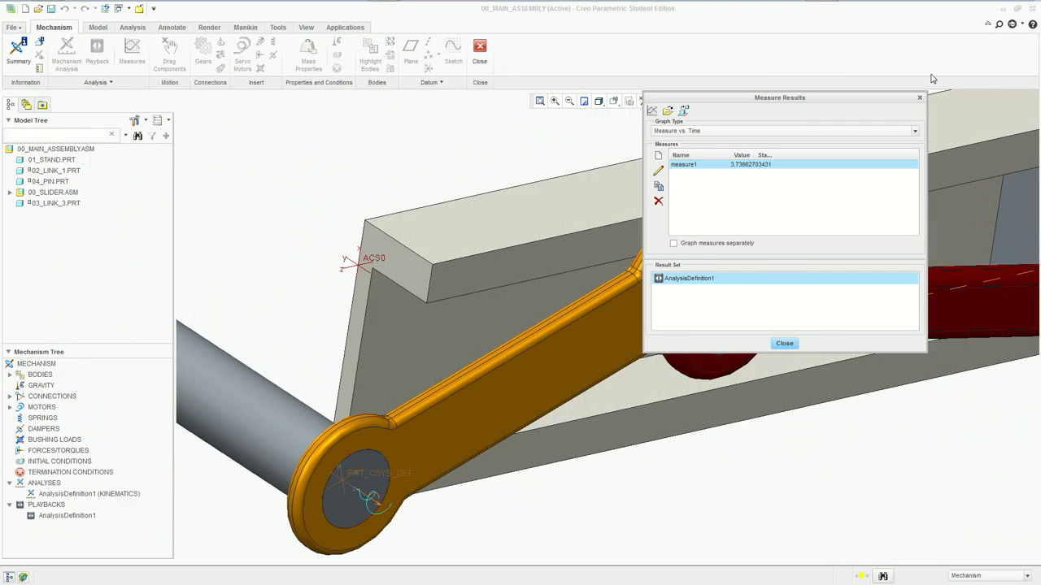
- Graph measure1 against time again and shrink the graph window so the mechanism can be seen beside it
middle_click_drag(508, 284, 408, 344)
scroll(479, 275, "up", 4)
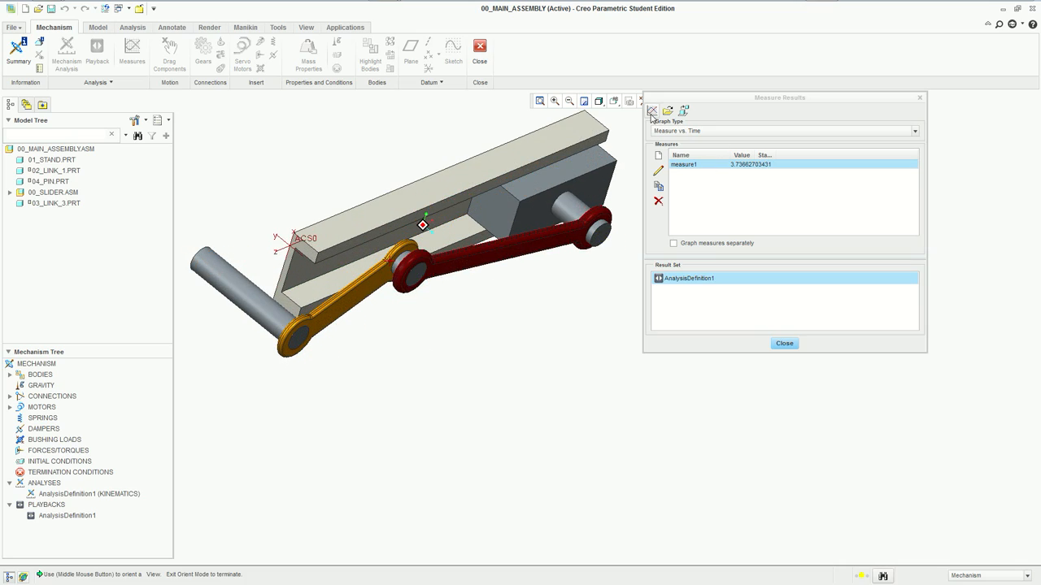
left_click(651, 110)
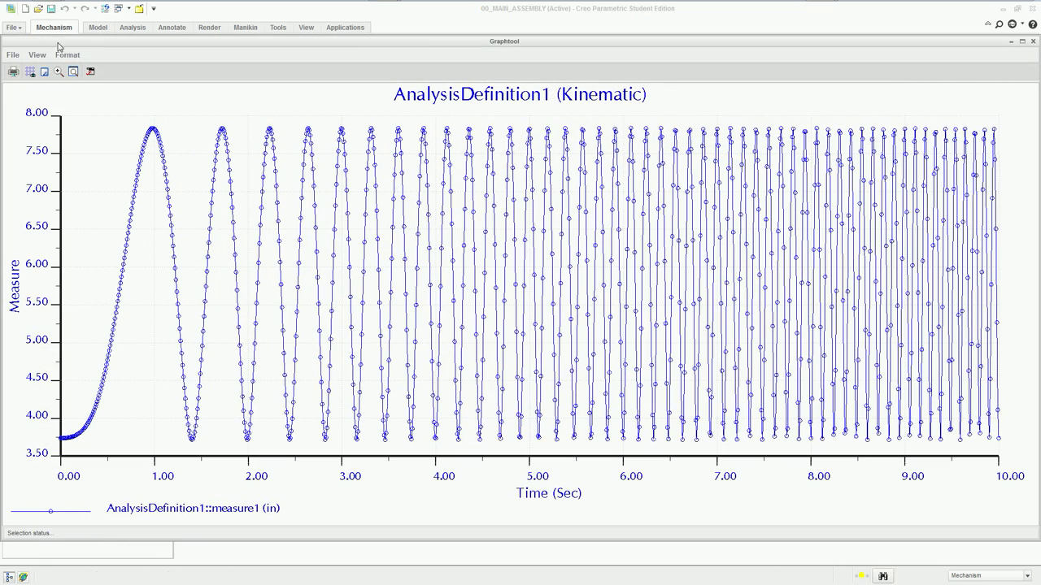
left_click_drag(74, 39, 171, 132)
left_click_drag(101, 132, 188, 384)
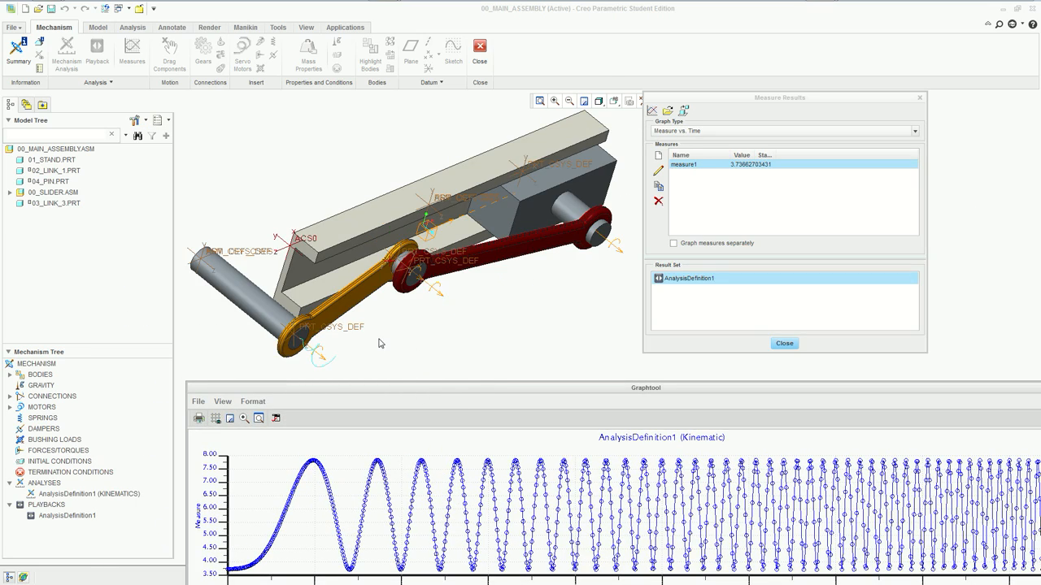
left_click_drag(460, 393, 487, 154)
left_click_drag(500, 193, 392, 387)
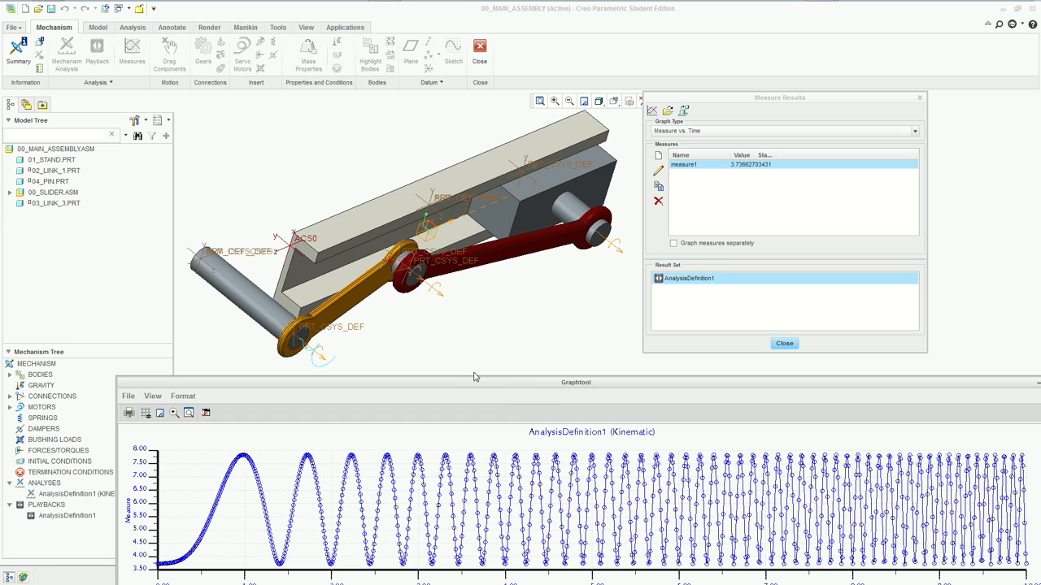
left_click_drag(620, 386, 536, 99)
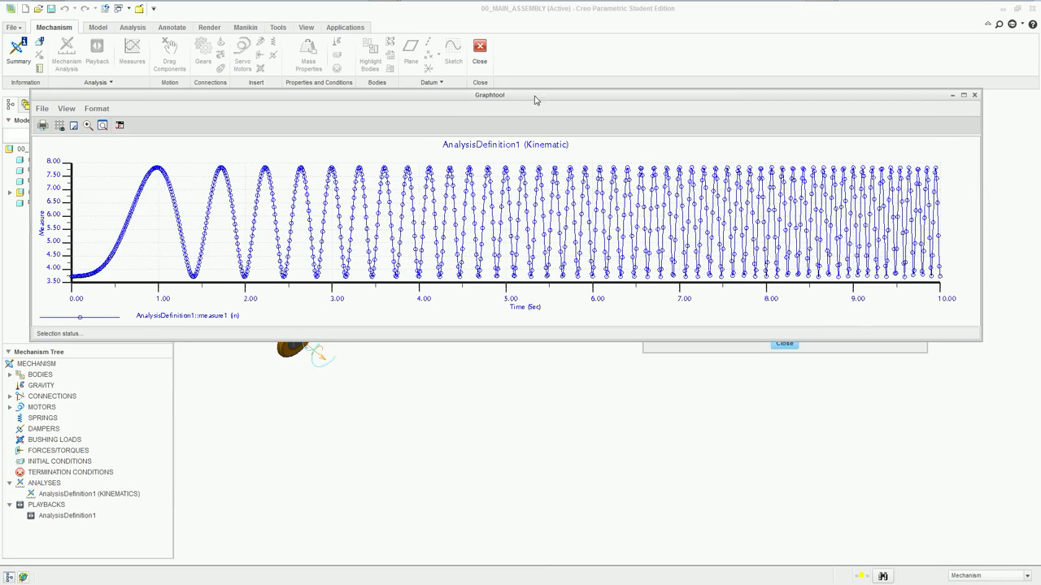
left_click_drag(31, 341, 73, 278)
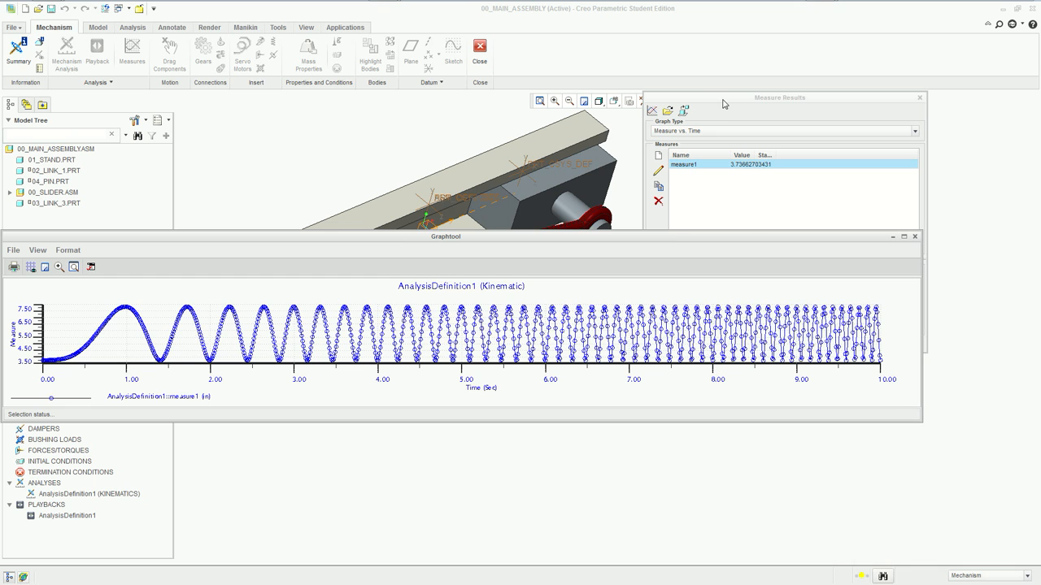
- Close the measure results and arrange the graph above the mechanism with both in view
left_click(717, 102)
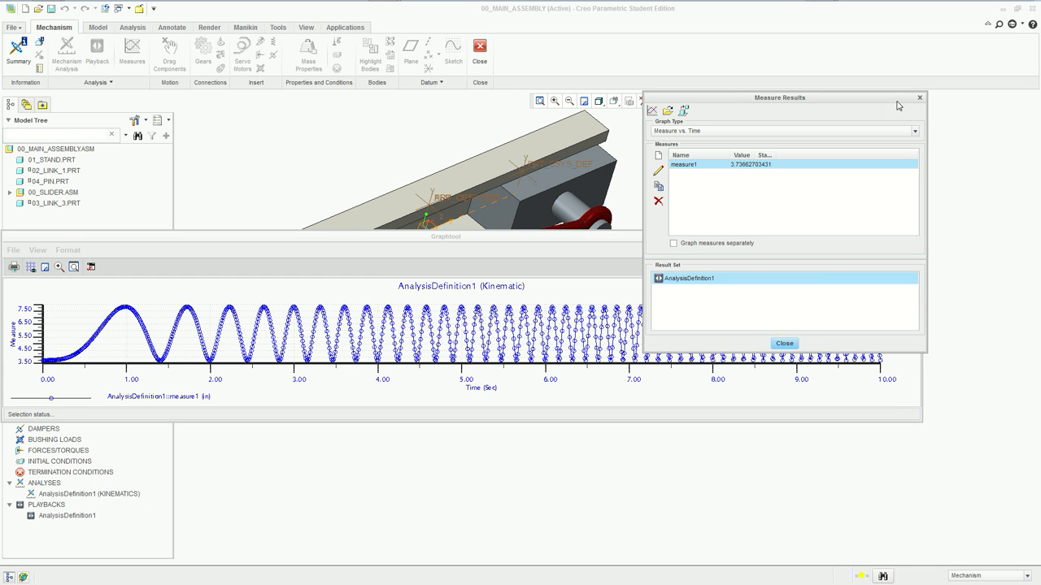
left_click(919, 98)
left_click_drag(582, 243, 721, 11)
middle_click_drag(459, 330, 580, 432, "shift")
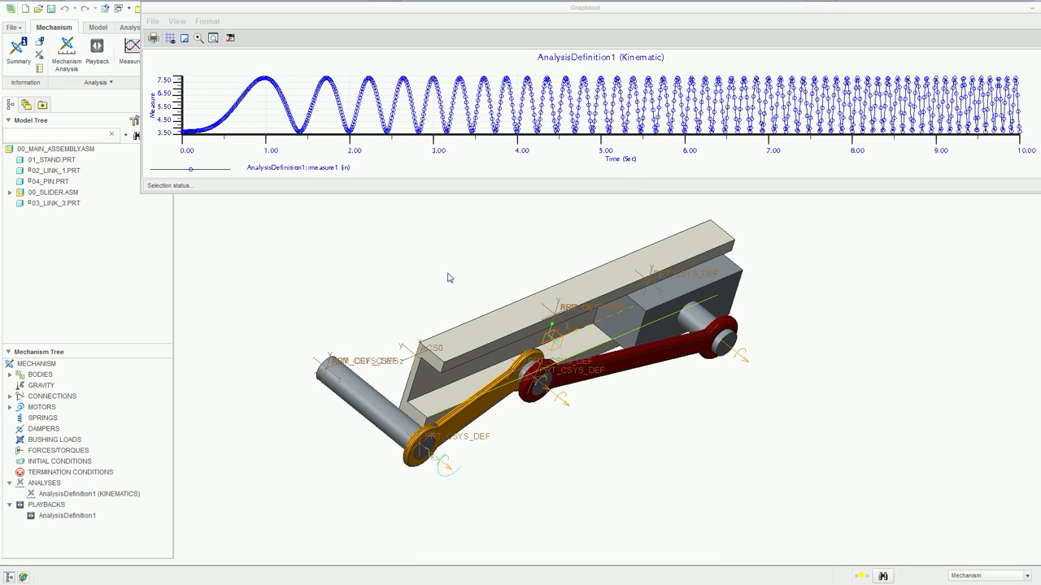
- Play the AnalysisDefinition1 animation alongside the measure graph, raise the speed to maximum, and close the animation
left_click(81, 517)
right_click(82, 517)
left_click(98, 536)
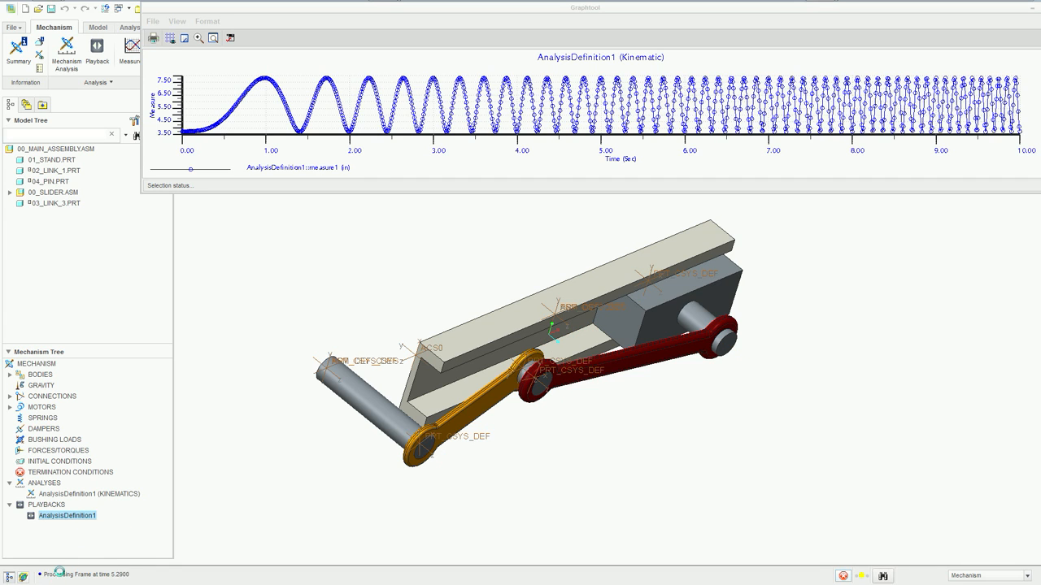
left_click_drag(966, 96, 852, 278)
left_click(904, 318)
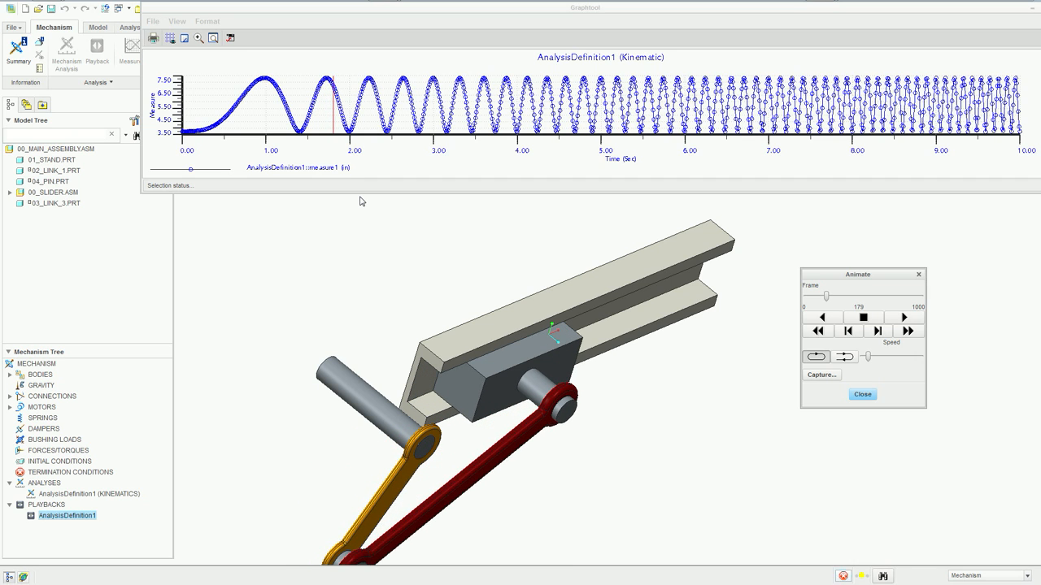
left_click_drag(866, 355, 920, 357)
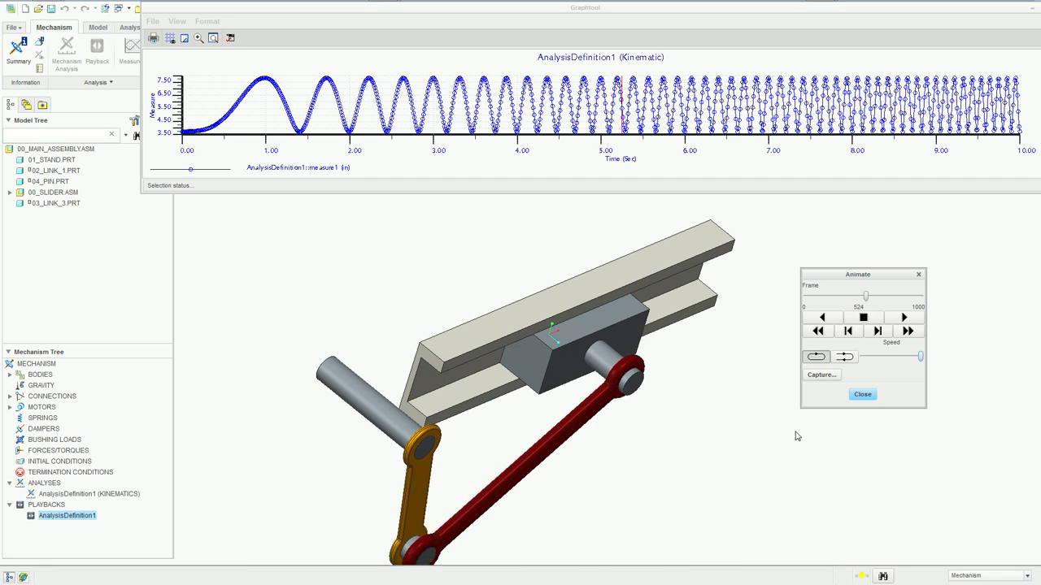
left_click(862, 395)
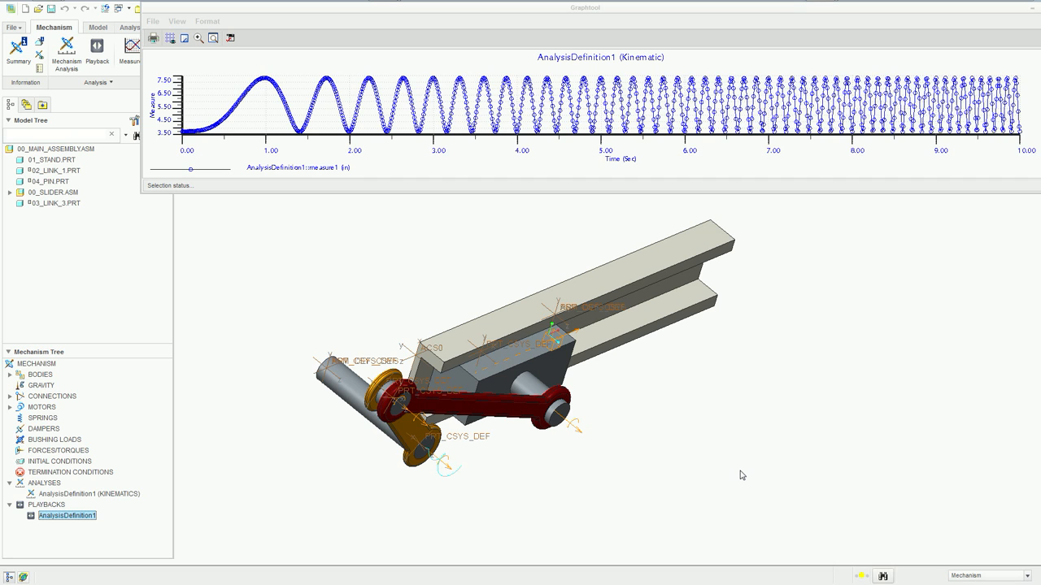
- Bring the measure1 graph window fully into view and close it
left_click(984, 21)
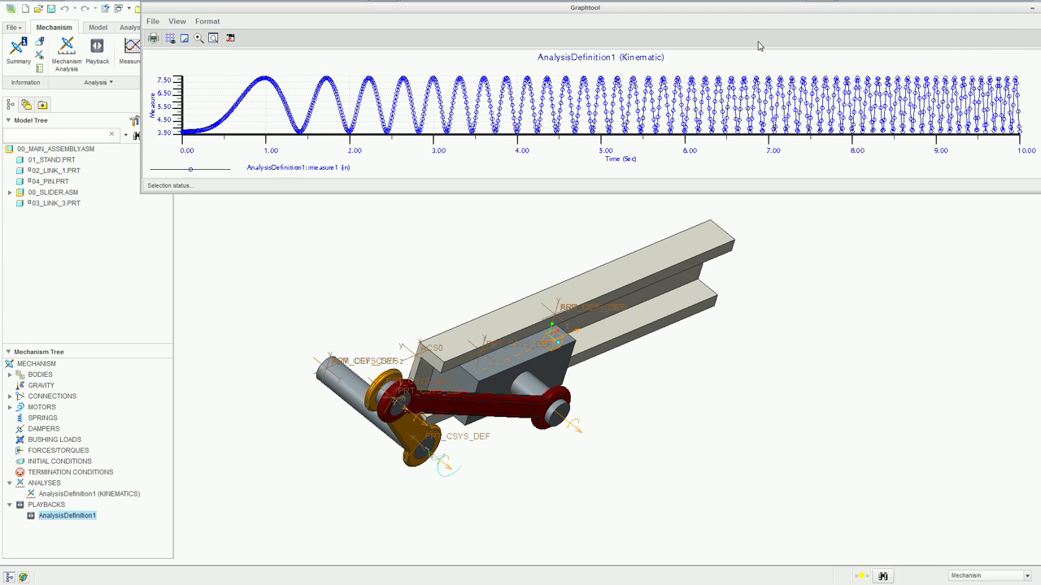
left_click_drag(274, 14, 134, 55)
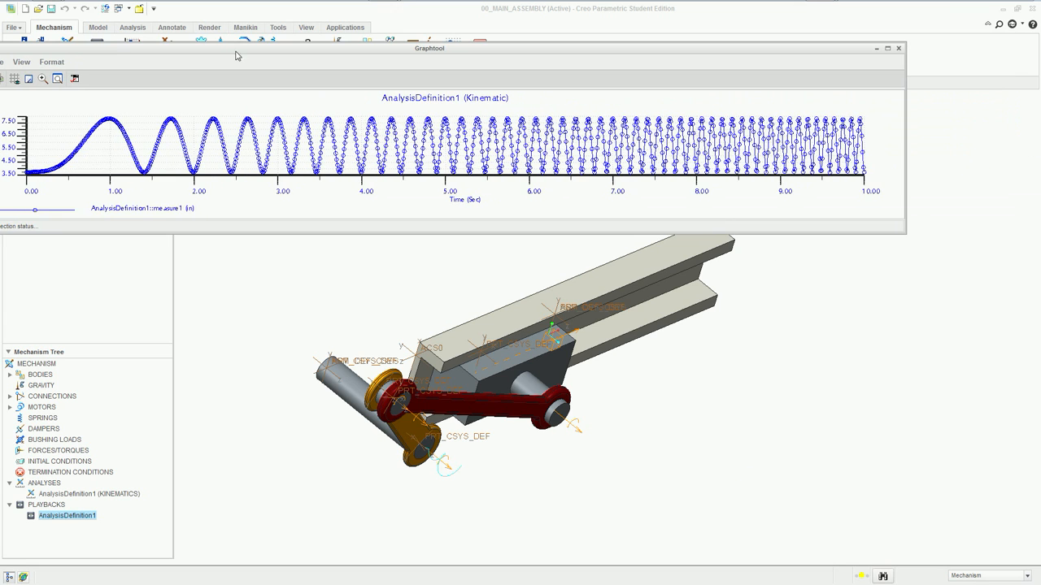
left_click(897, 49)
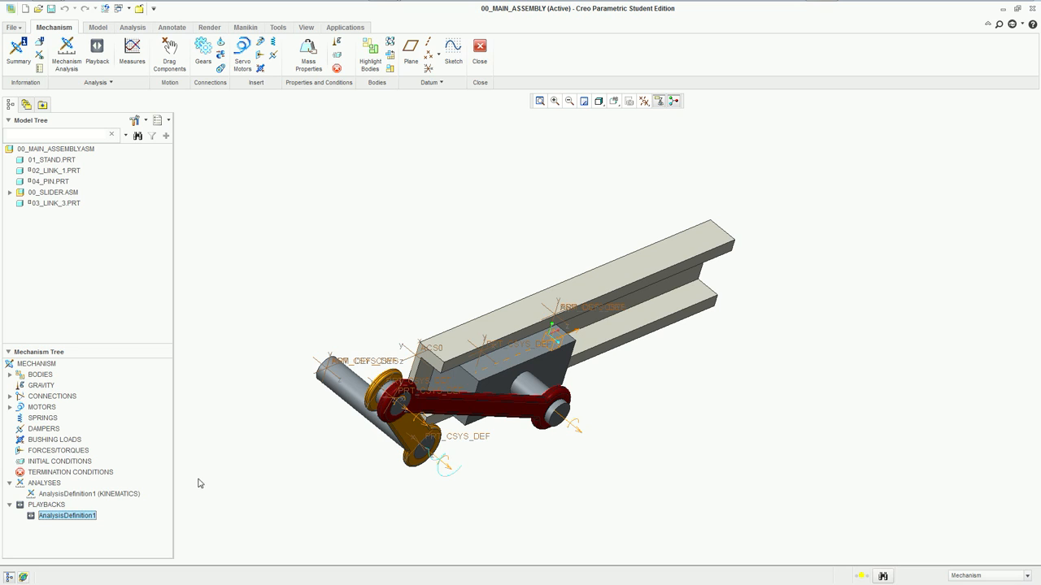
left_click(119, 494)
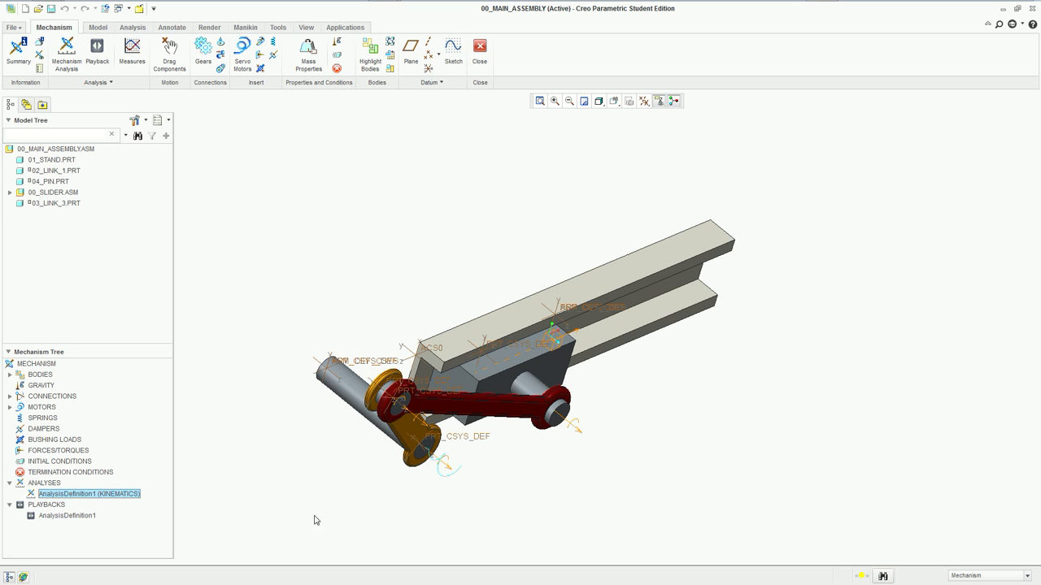
right_click(102, 495)
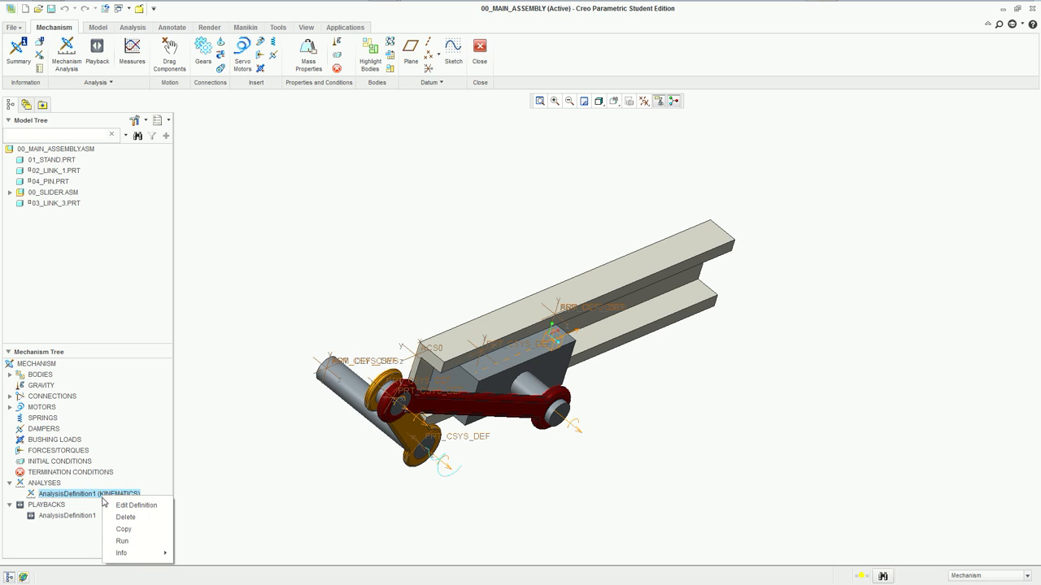
left_click(74, 498)
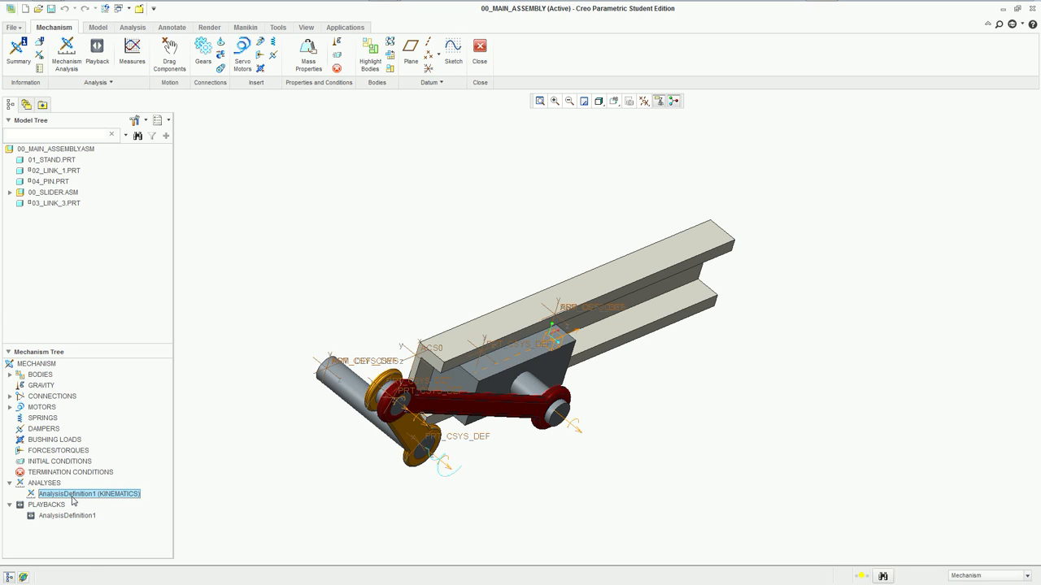
right_click(79, 498)
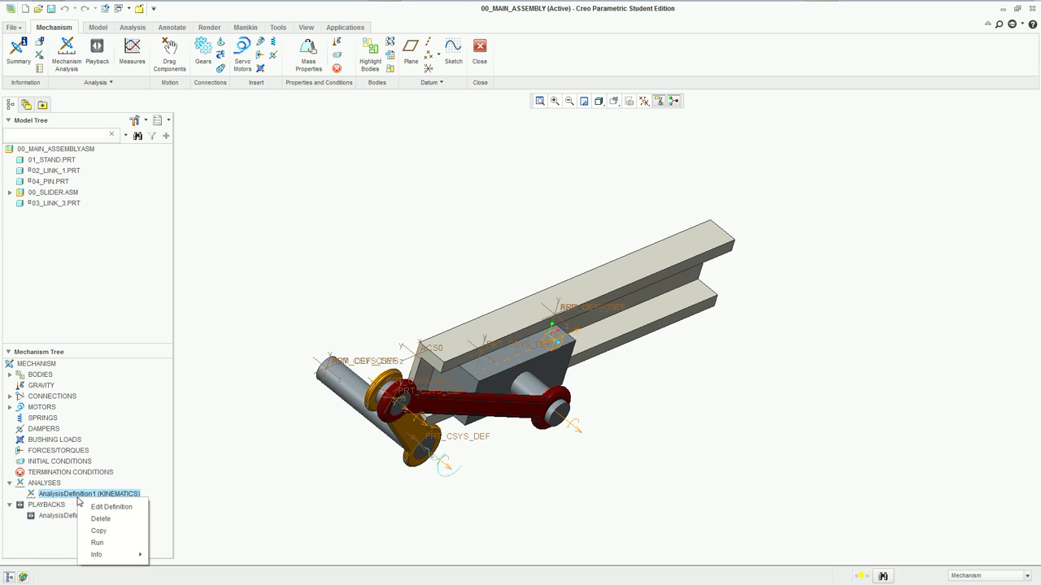
left_click(439, 469)
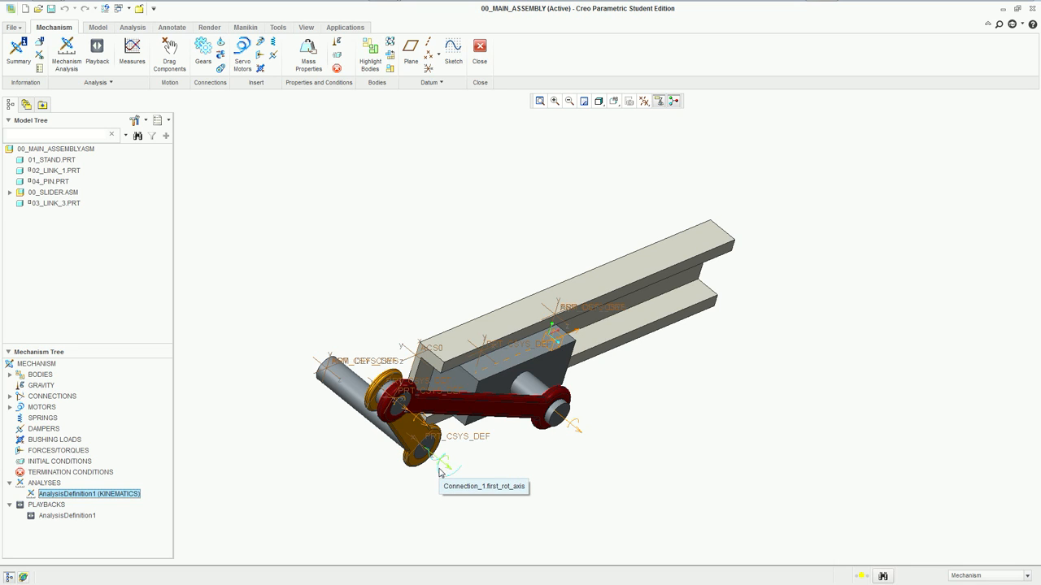
right_click(121, 495)
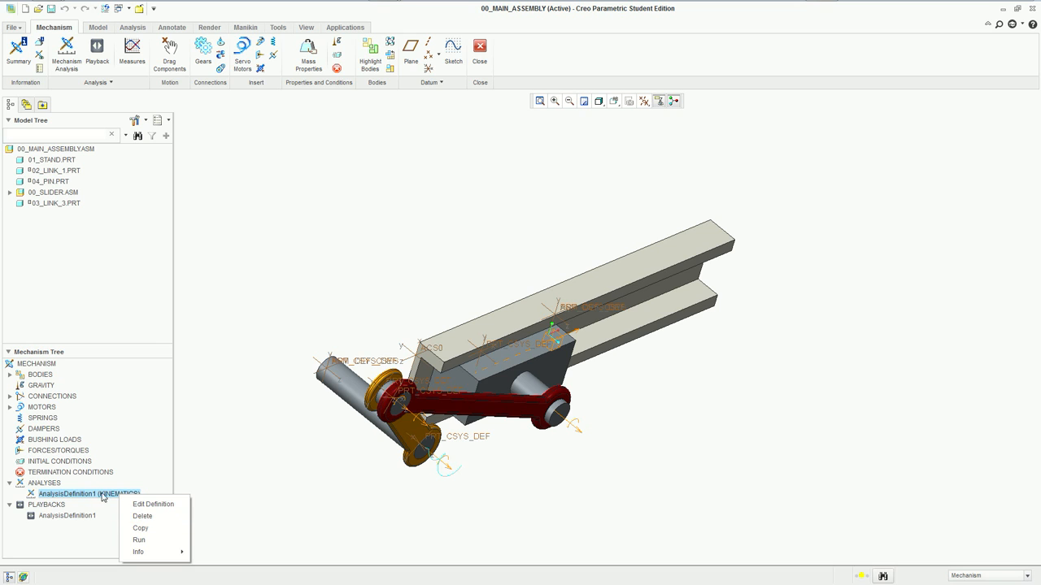
left_click(47, 488)
- Edit AnalysisDefinition1 and change its analysis type to Dynamic
right_click(87, 499)
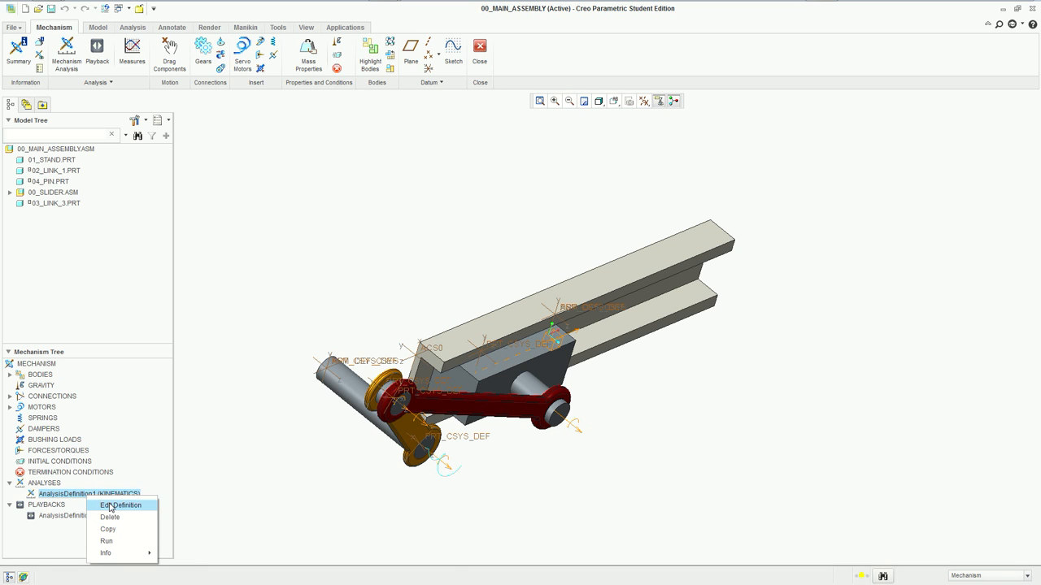
left_click(109, 504)
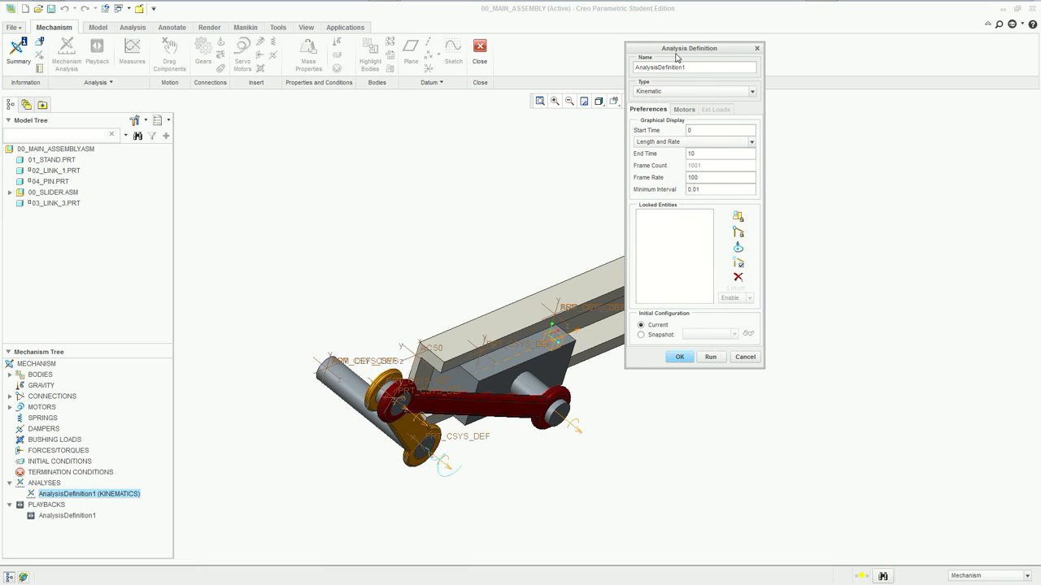
left_click_drag(687, 52, 915, 47)
left_click(887, 90)
left_click(872, 118)
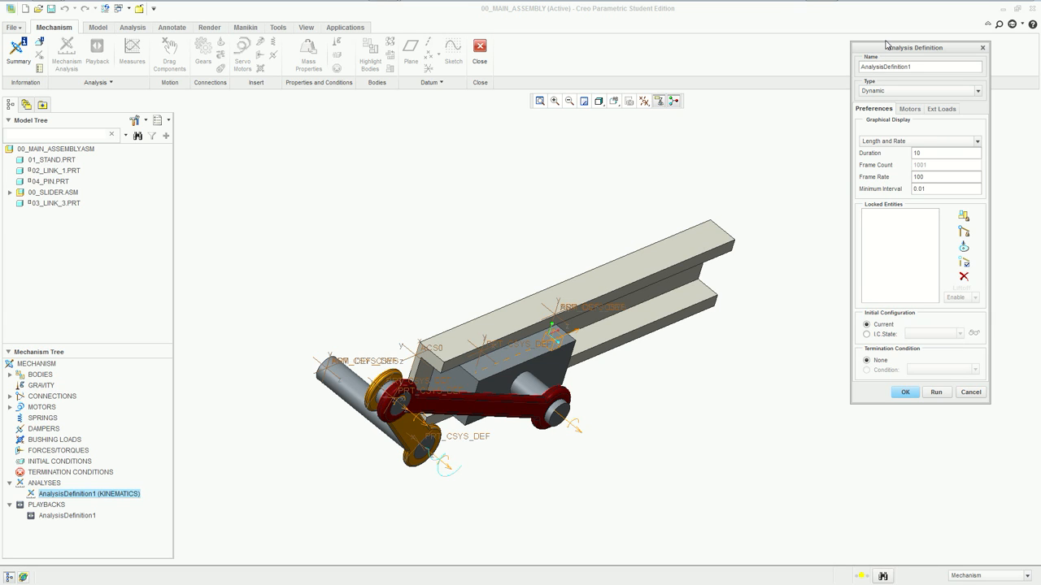
left_click_drag(889, 55, 800, 64)
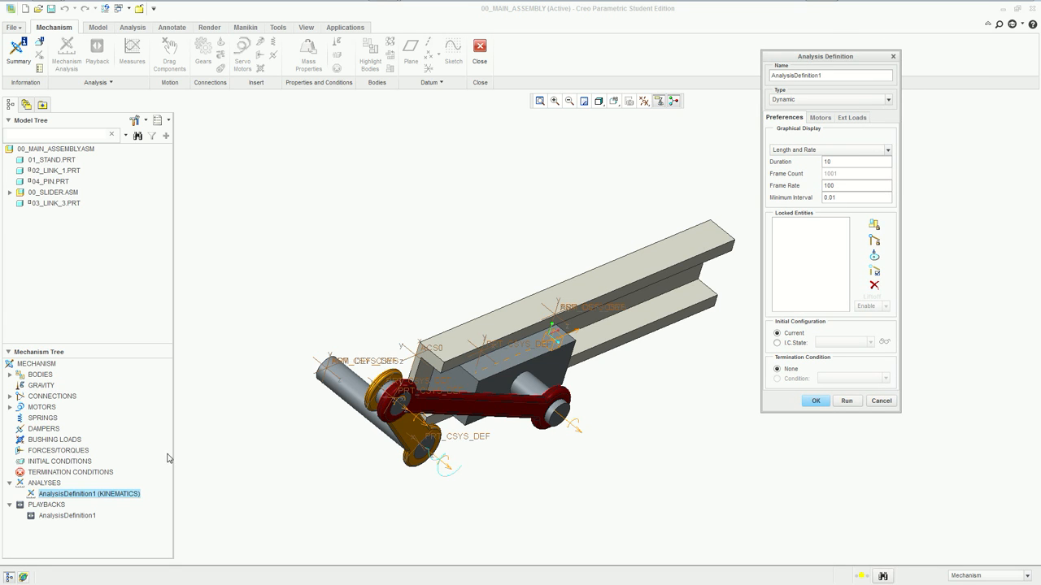
left_click(816, 101)
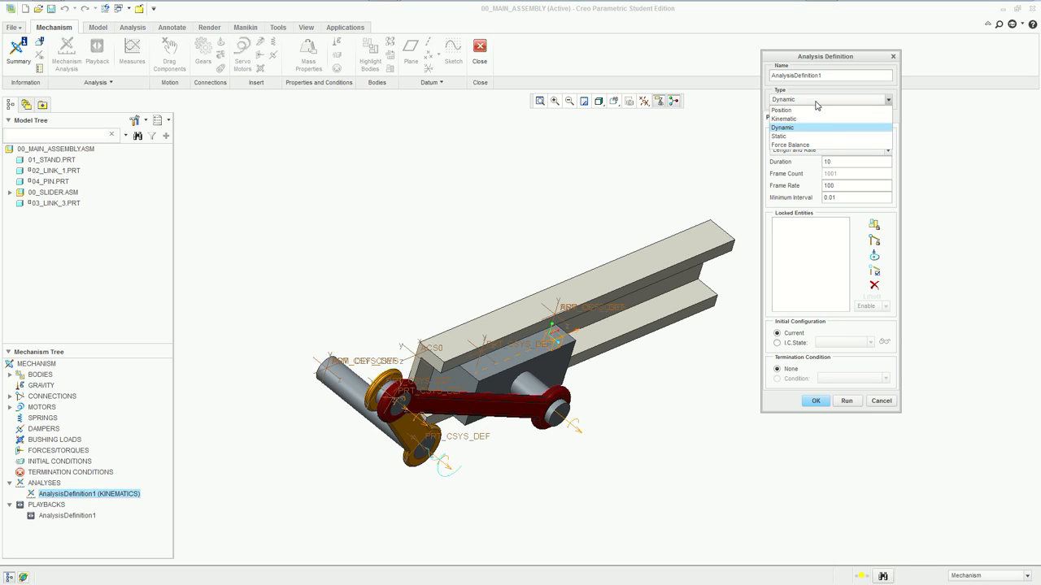
left_click(816, 127)
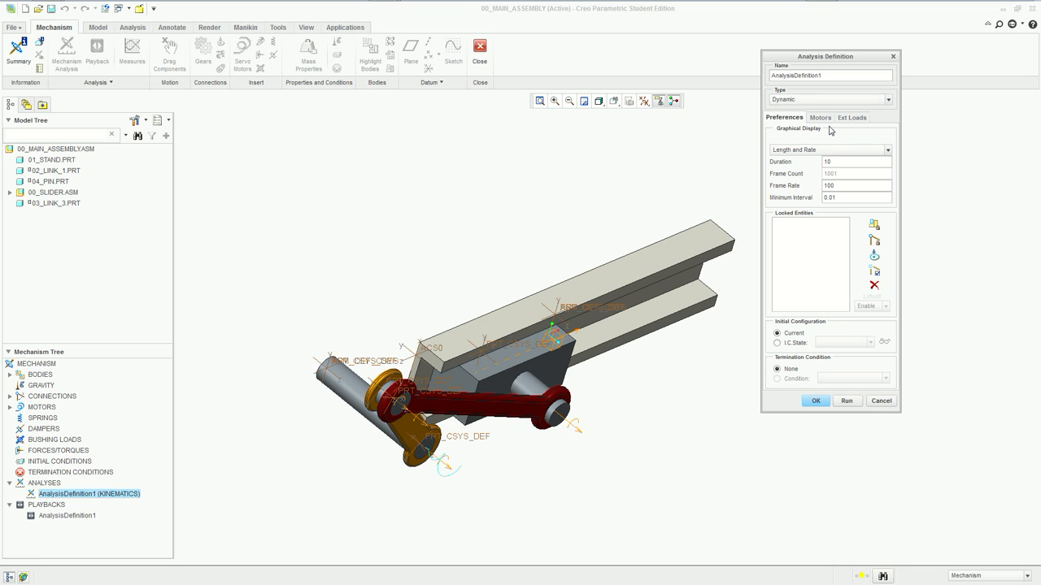
- Review the motors of the dynamic analysis, enable gravity in its external loads, and widen the definition window
left_click(820, 118)
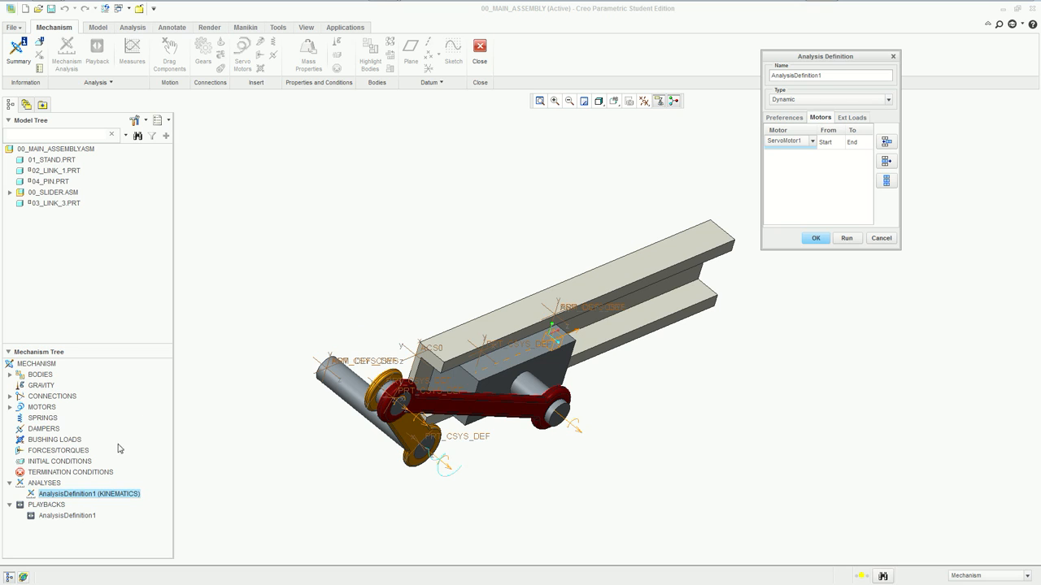
left_click(851, 119)
left_click(789, 228)
left_click_drag(831, 62, 785, 30)
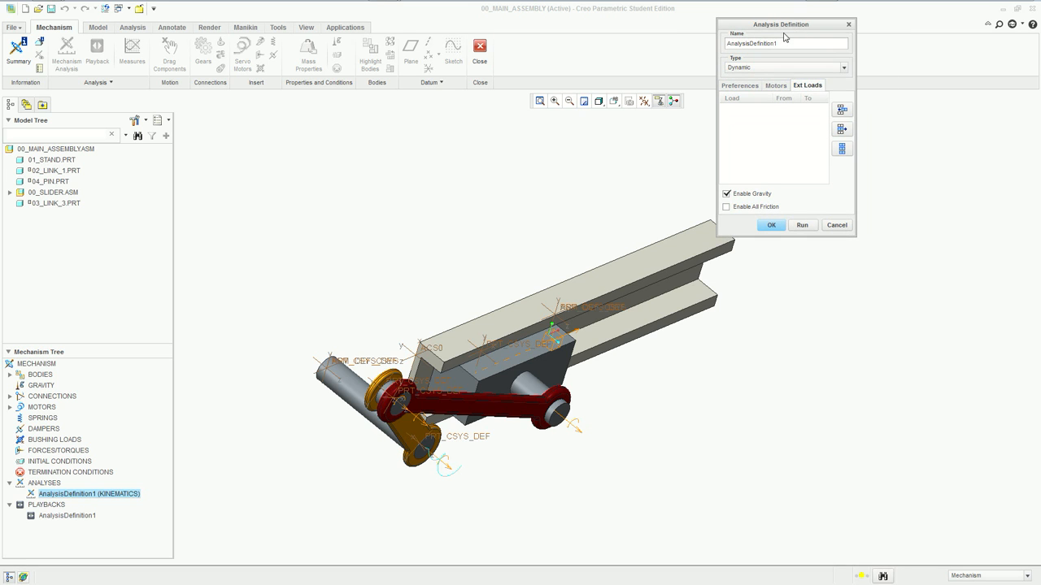
left_click_drag(716, 20, 618, 20)
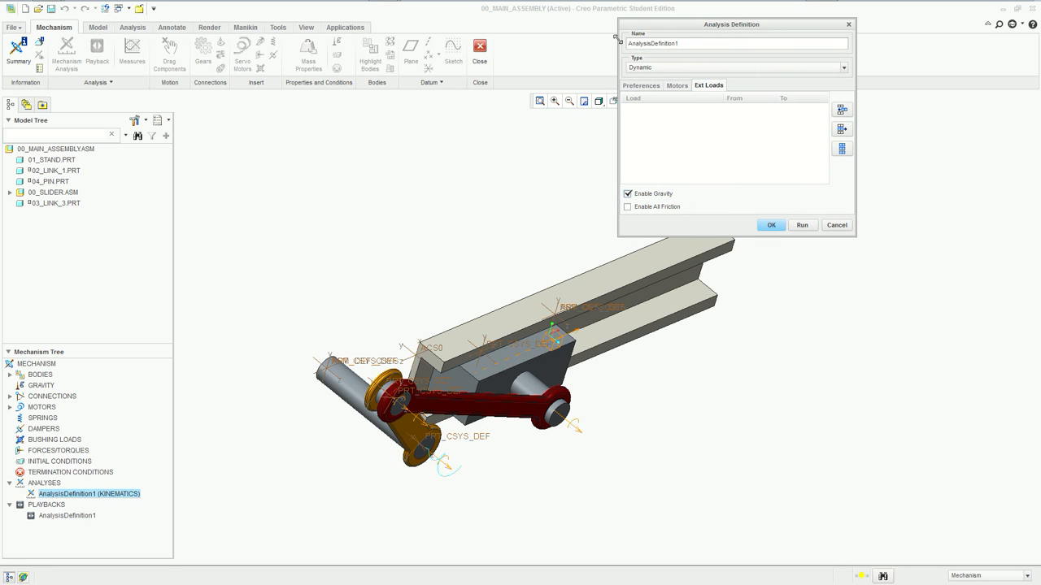
- Set the dynamic analysis frame rate to 10 and move the definition window clear of the mechanism
left_click(635, 86)
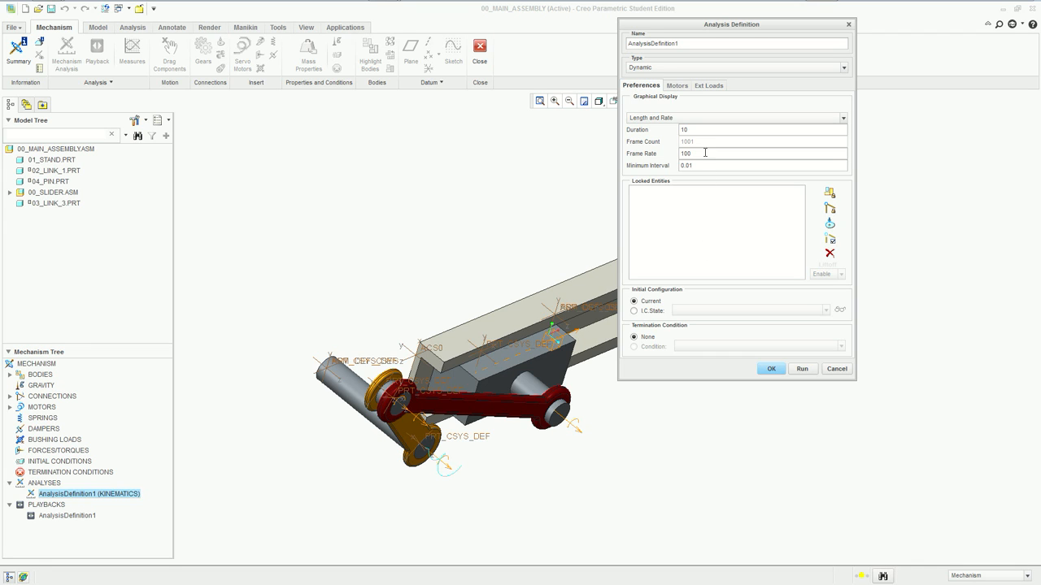
type("10")
left_click_drag(619, 17, 701, 28)
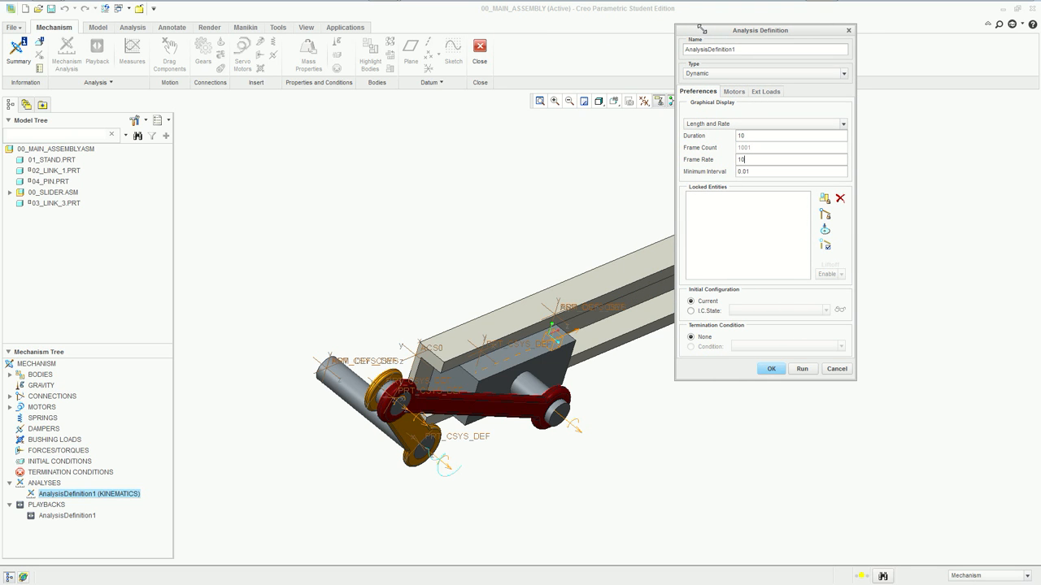
left_click_drag(784, 44, 853, 53)
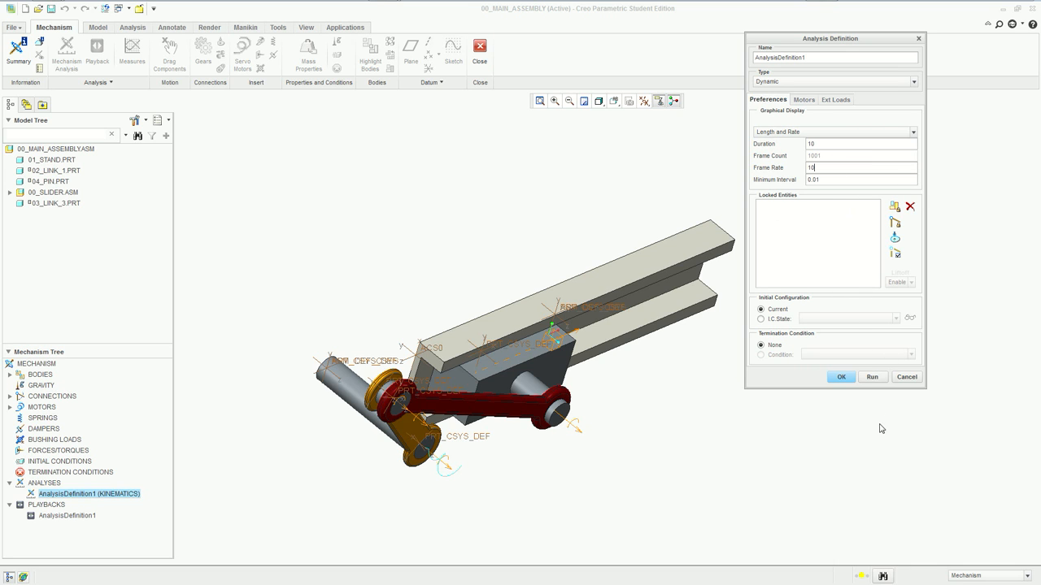
- Run the dynamic analysis, overwriting the existing result set, and accept the definition
left_click(872, 378)
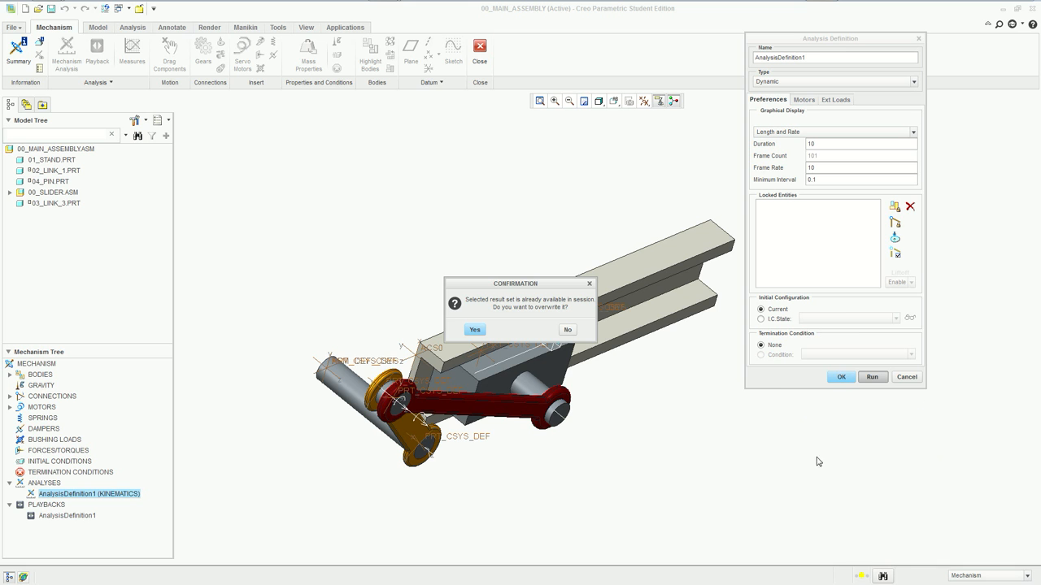
key("Return")
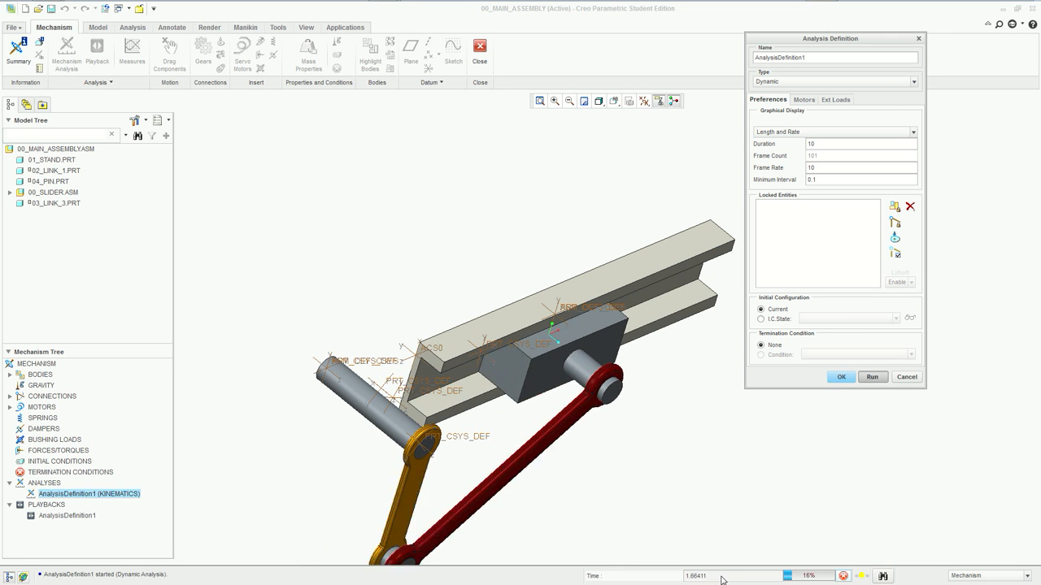
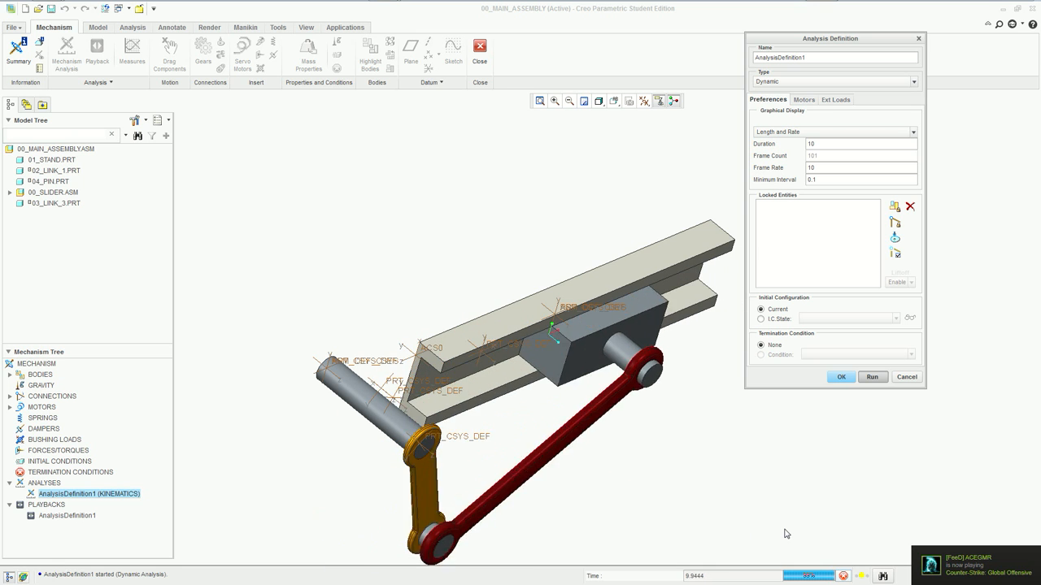
left_click(841, 377)
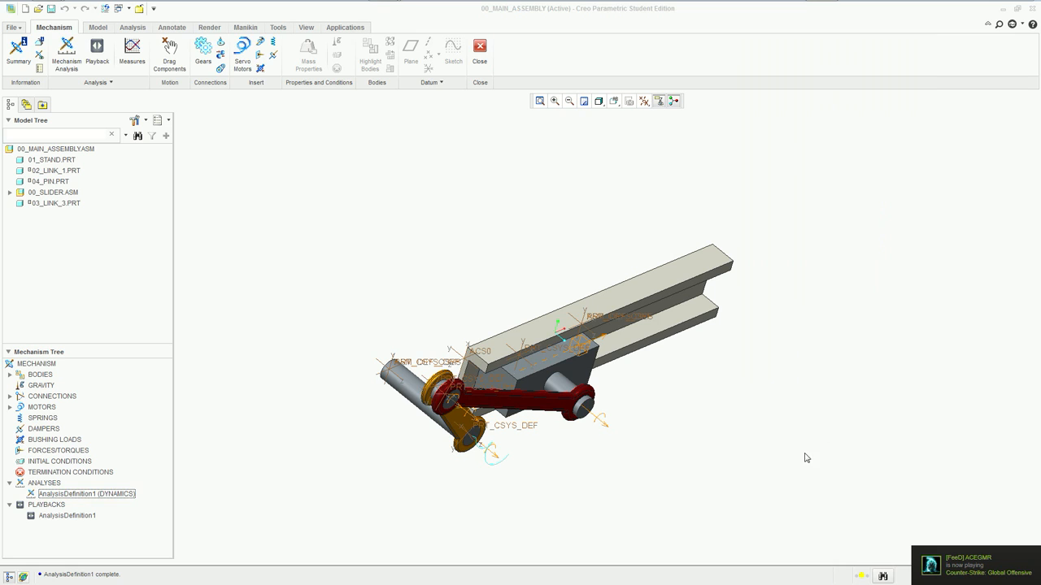
- Open the measure results beside the mechanism and check measure1's definition, keeping the Position type
left_click(49, 516)
left_click(132, 51)
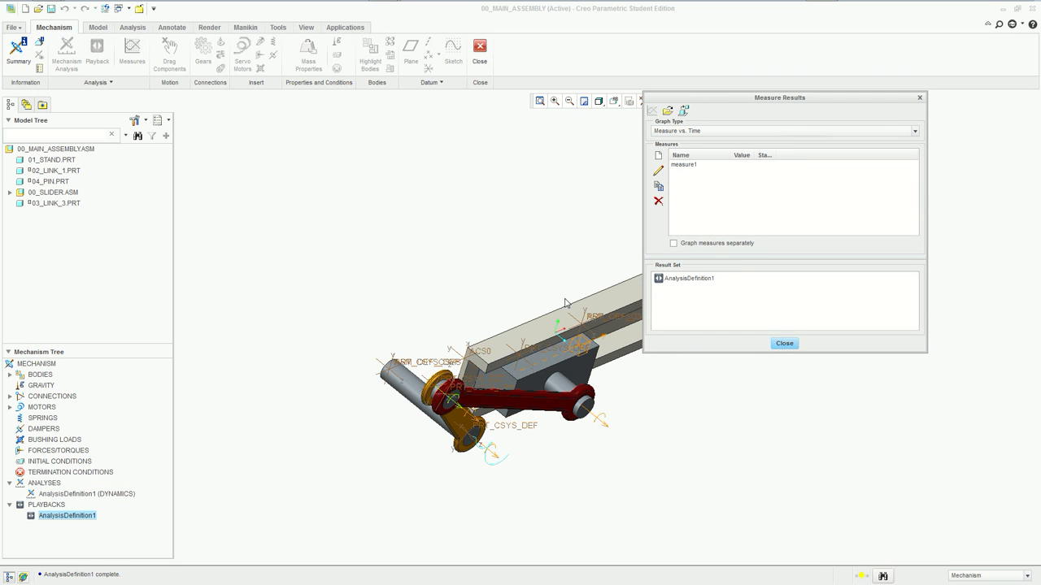
left_click_drag(642, 350, 755, 339)
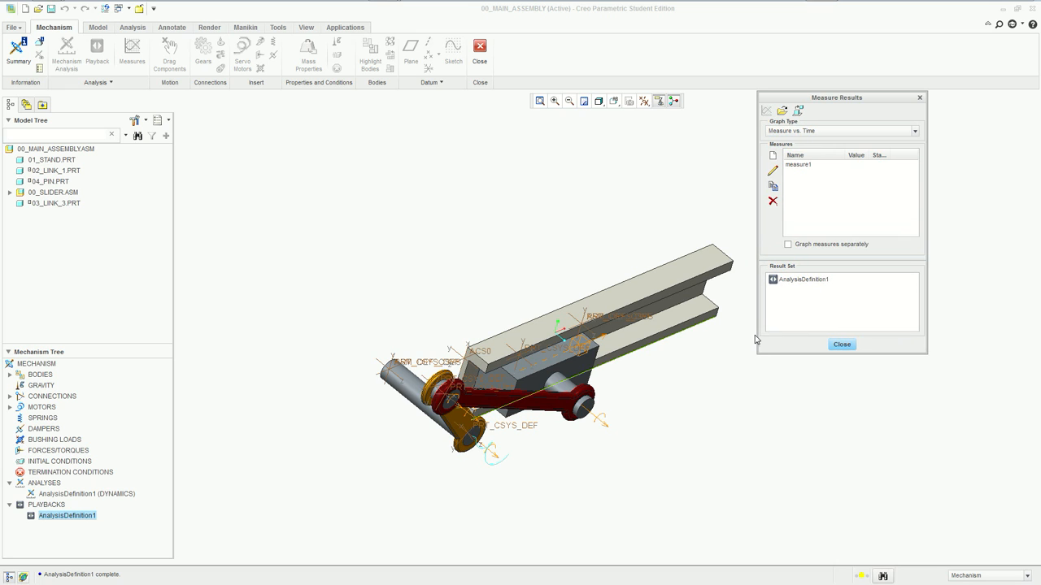
left_click(800, 165)
left_click(772, 171)
left_click(783, 85)
left_click(783, 84)
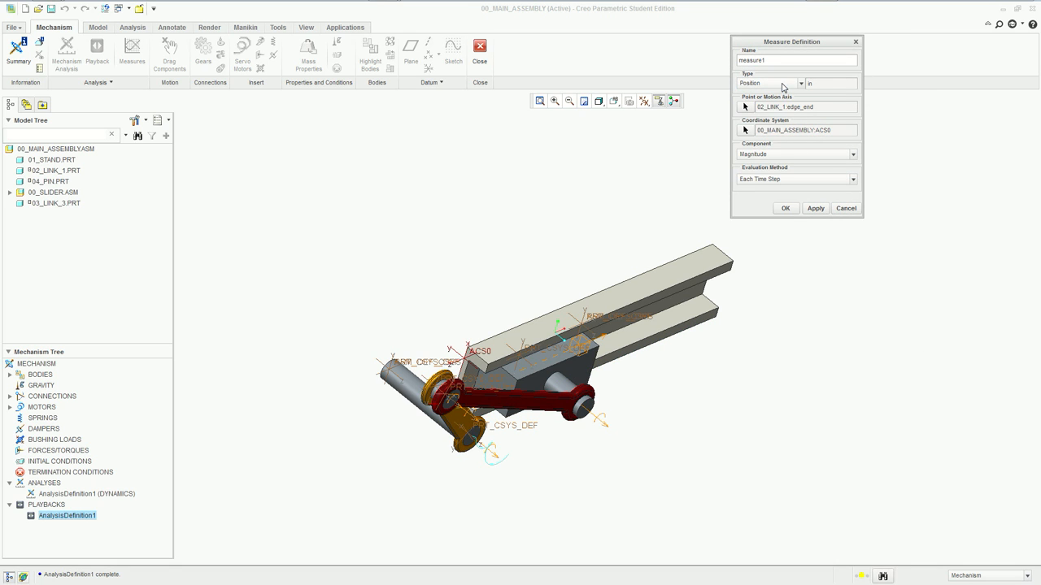
left_click(785, 210)
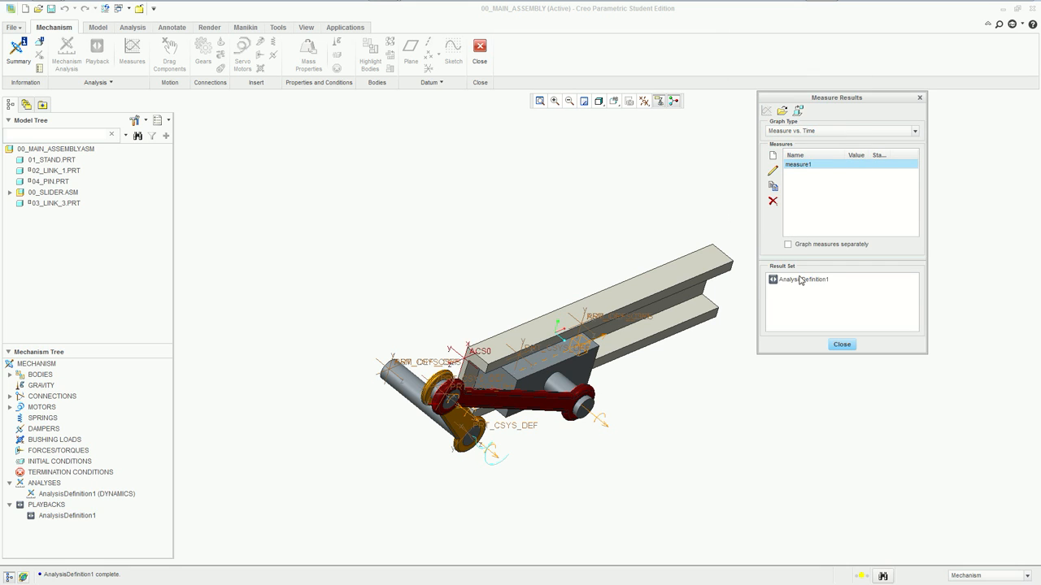
- Graph measure1's position against time for the AnalysisDefinition1 result set, view the curve, and close the graph
left_click(801, 280)
left_click(765, 111)
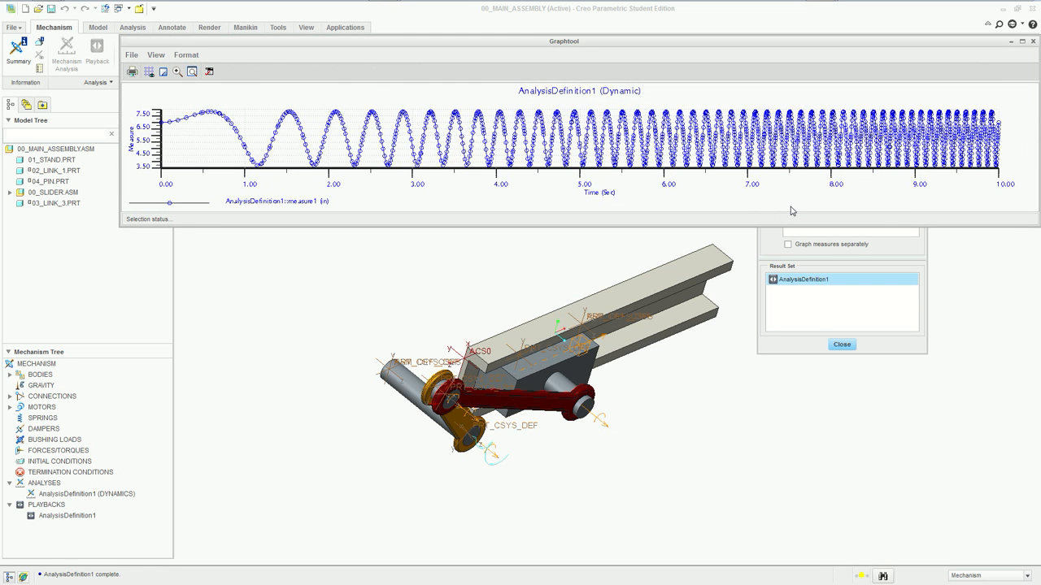
left_click_drag(720, 41, 543, 37)
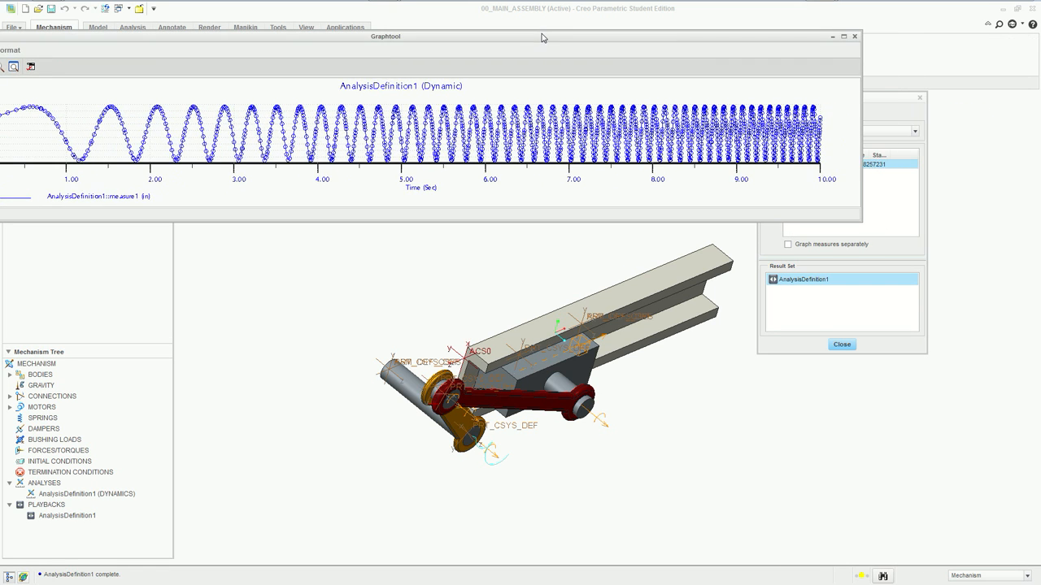
left_click(854, 36)
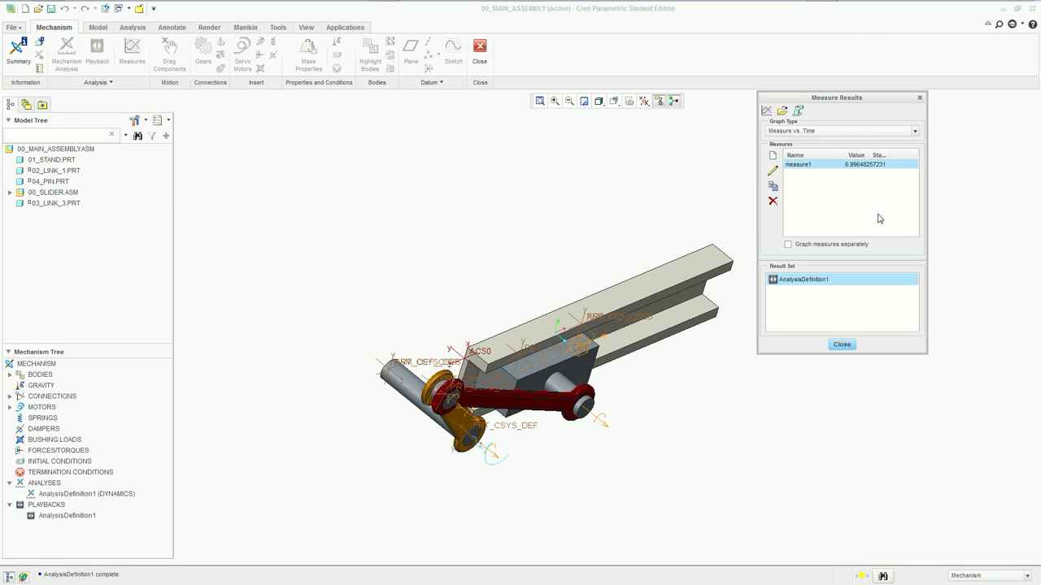
- Change measure1 to the Velocity type, keeping its existing point and coordinate system, and apply the definition
left_click(772, 171)
left_click(778, 85)
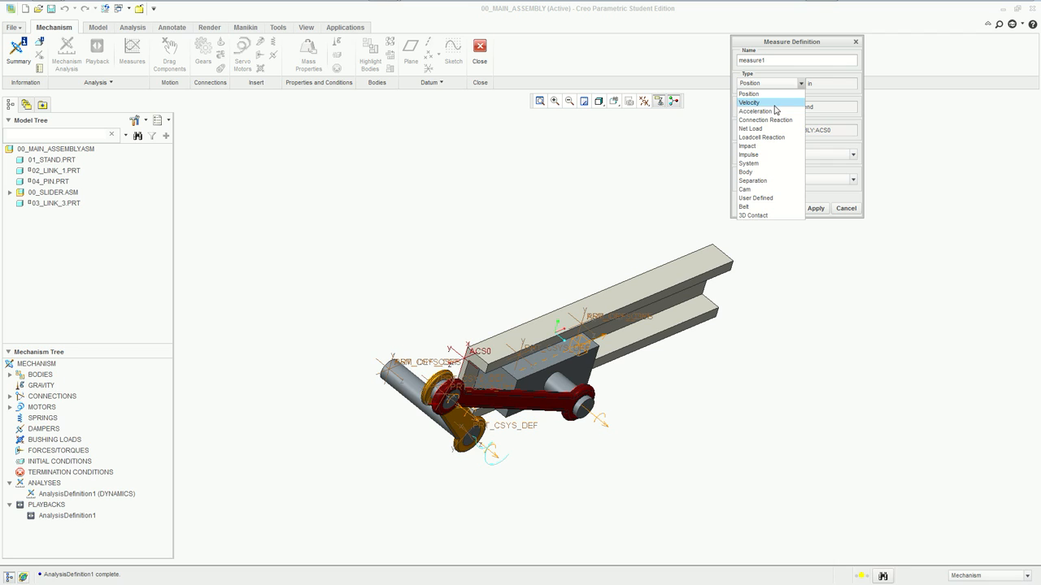
left_click(774, 103)
left_click(986, 248)
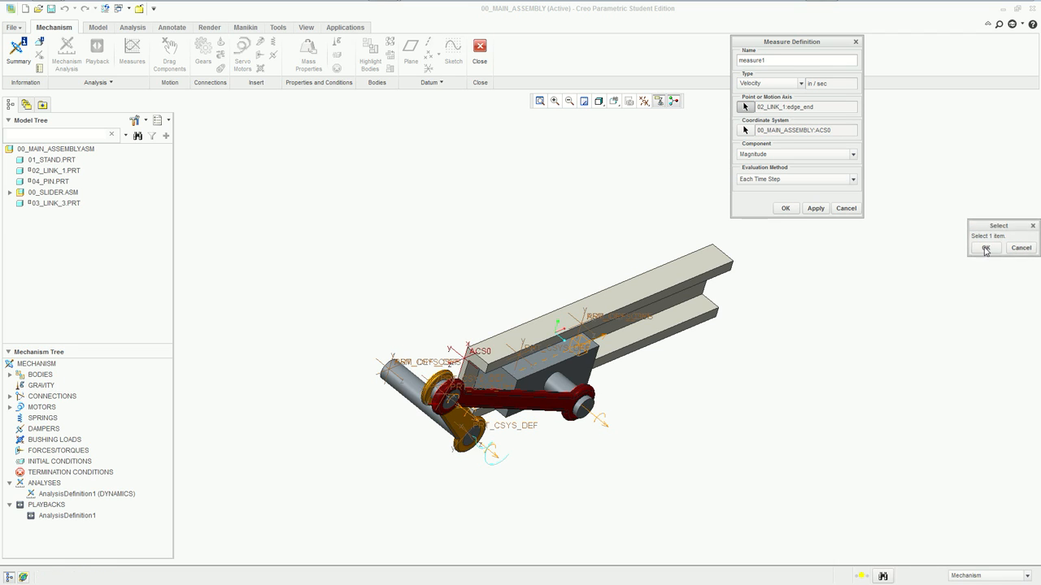
left_click(814, 209)
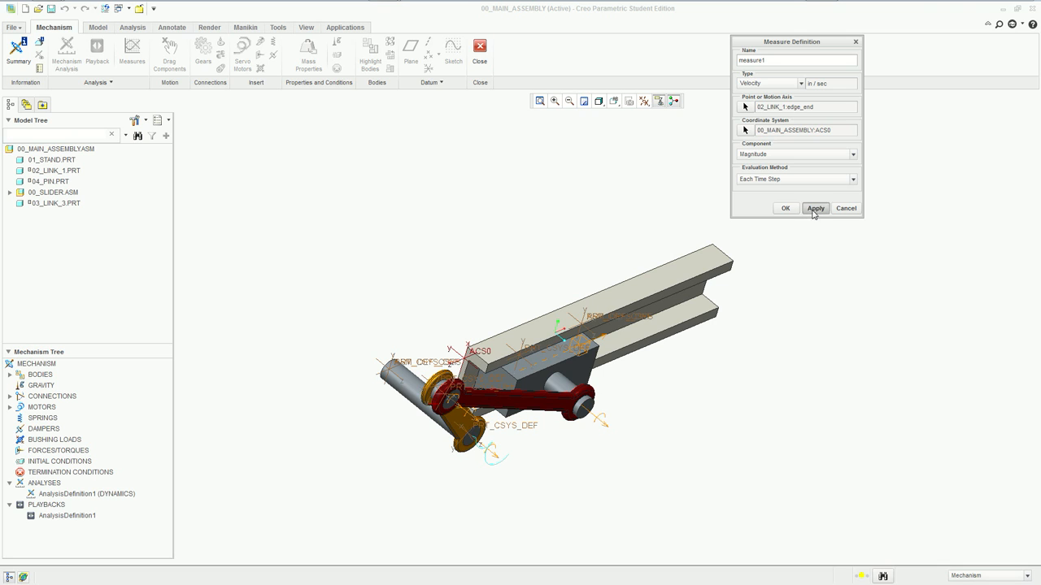
left_click(785, 209)
- Graph measure1's velocity against time, enlarge the graph window to view the curve, and close it
left_click(766, 110)
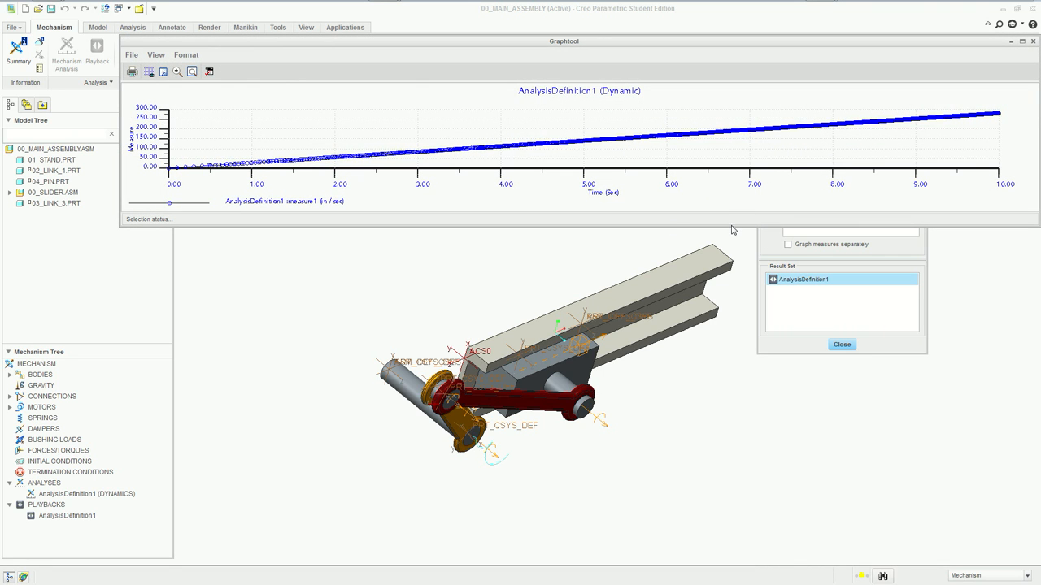
left_click_drag(732, 228, 731, 288)
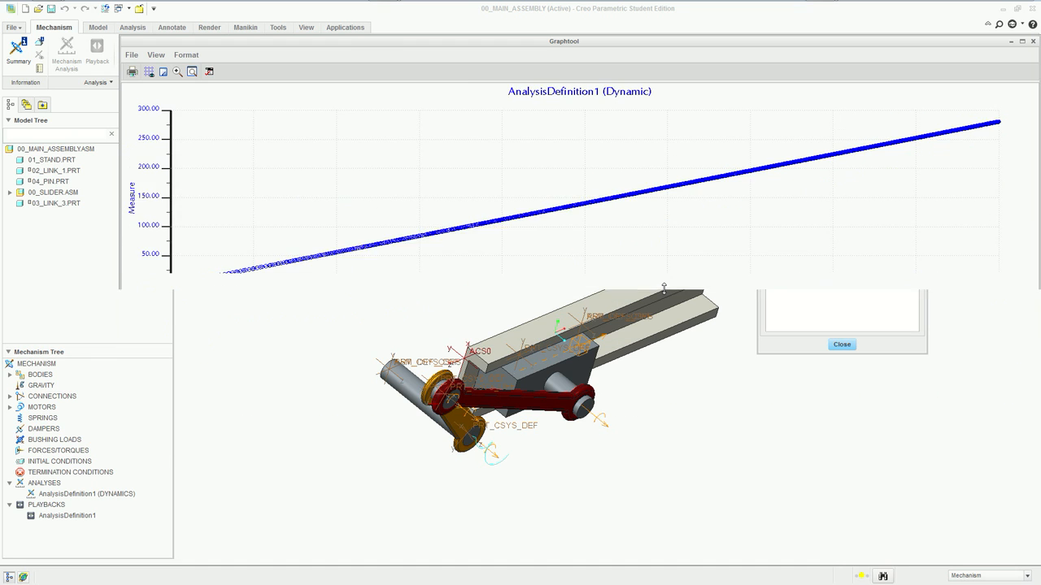
left_click(1032, 42)
left_click(766, 111)
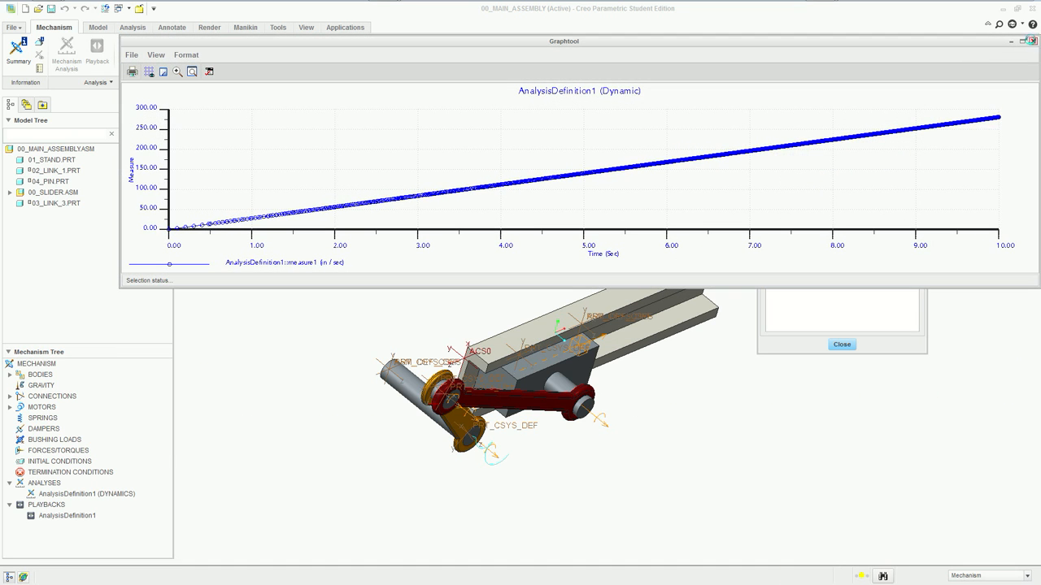
left_click(1033, 41)
- Reopen measure1's definition and change its type to Connection Reaction
left_click(769, 172)
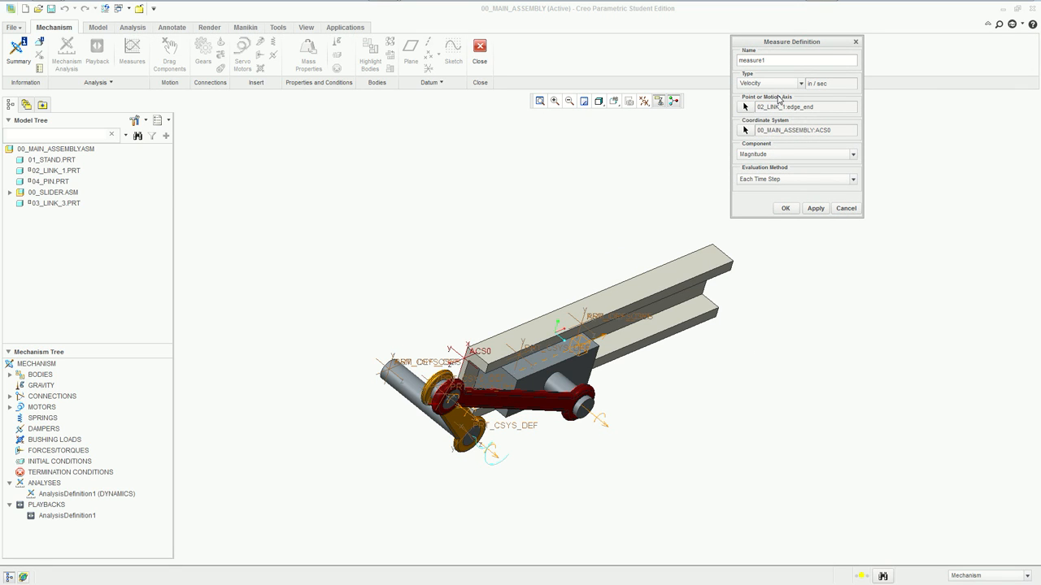
left_click(781, 83)
left_click(768, 119)
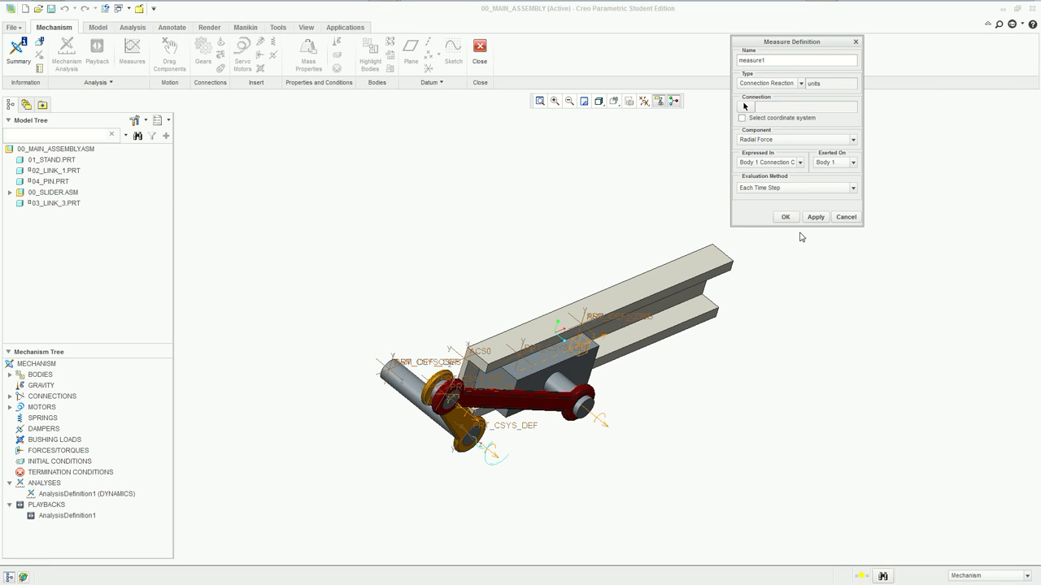
- Assign the slider's Connection_1 as measure1's connection, keep the Lateral Force component and Each Time Step evaluation, and accept the definition
left_click(745, 107)
scroll(435, 449, "down", 5)
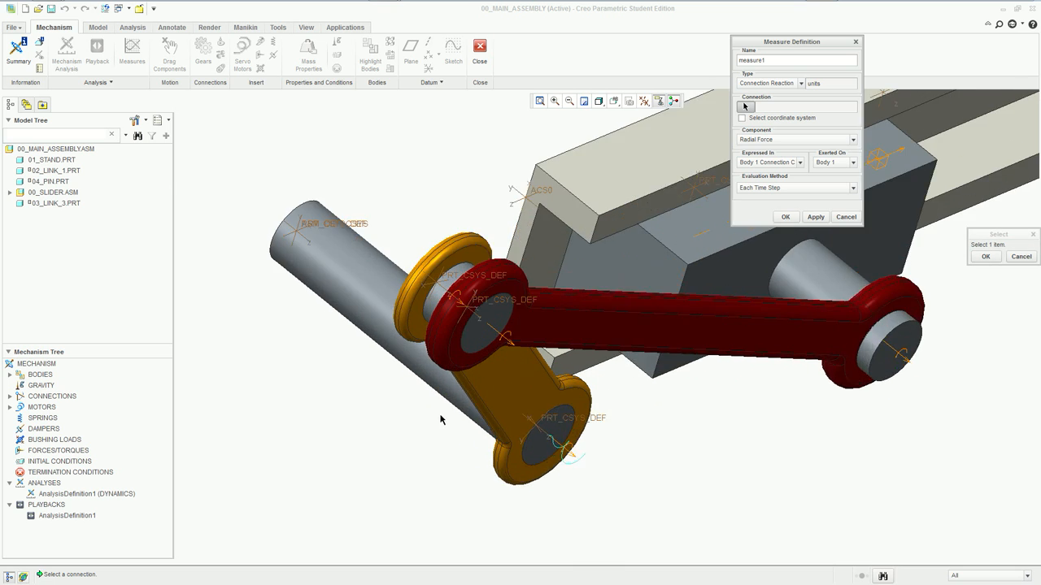
scroll(605, 275, "up", 5)
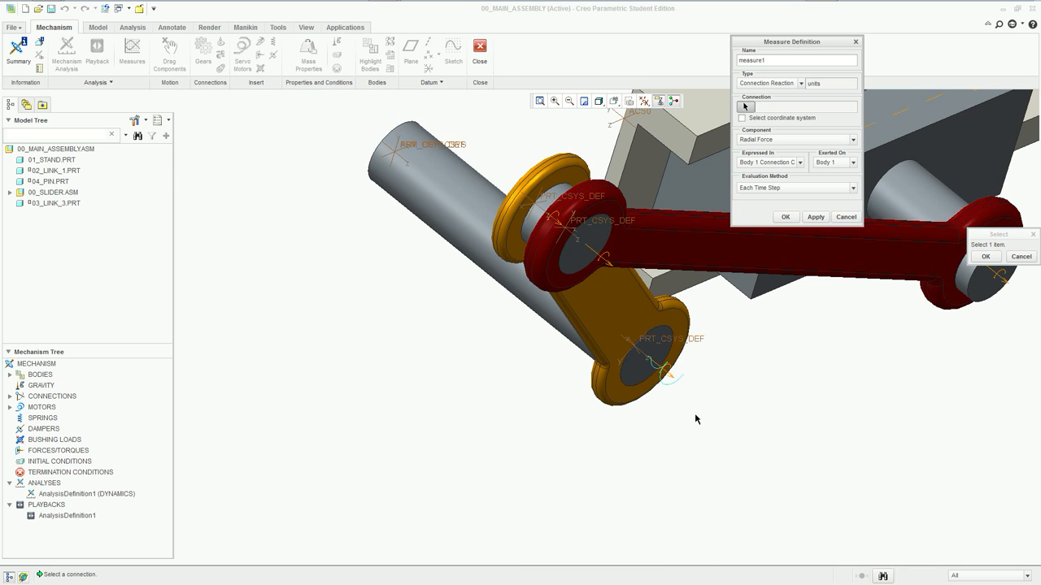
middle_click_drag(708, 429, 444, 378, "shift")
scroll(473, 319, "up", 2)
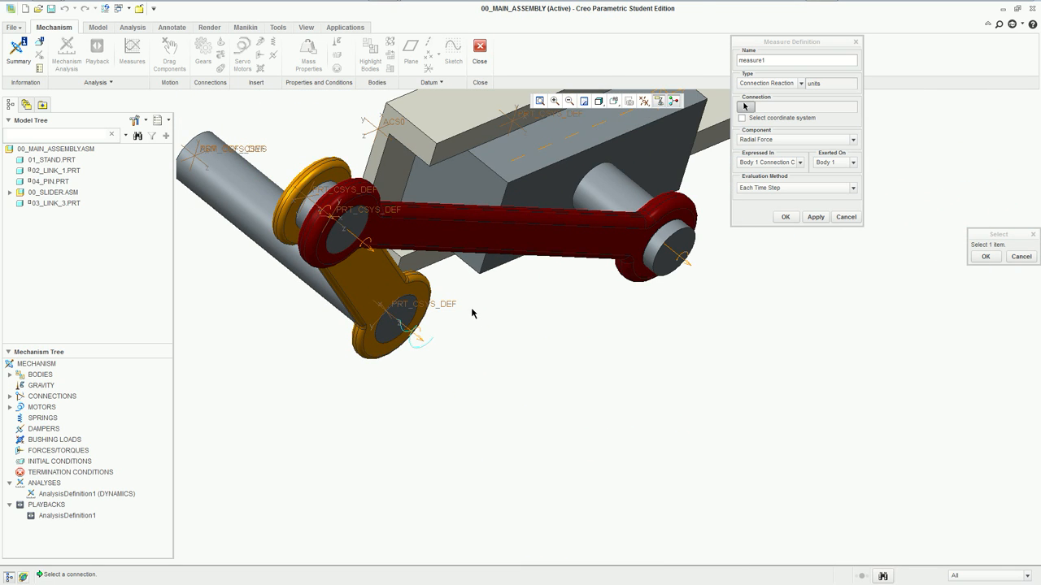
scroll(583, 258, "up", 4)
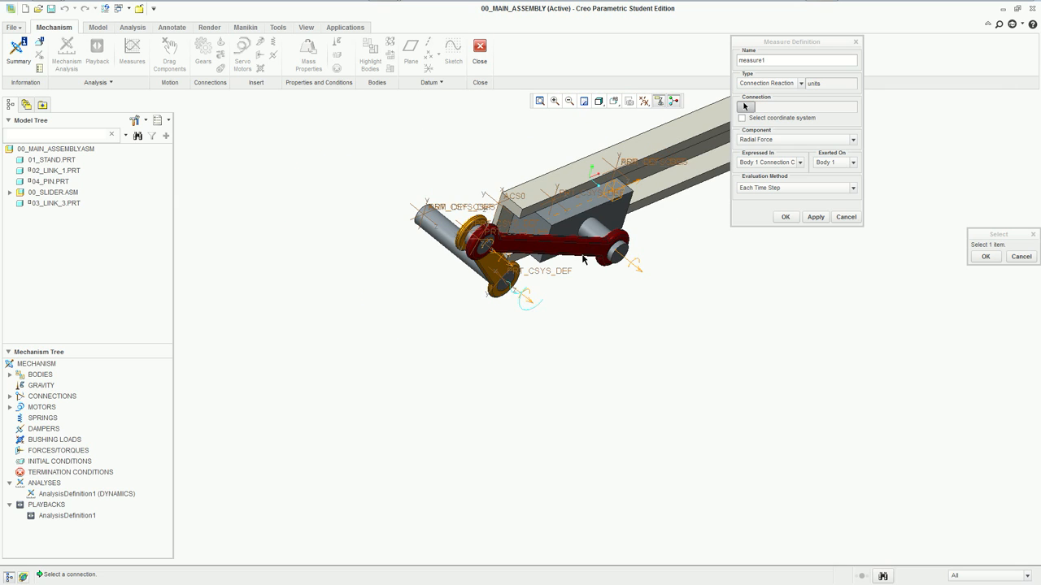
middle_click_drag(591, 285, 400, 331, "shift")
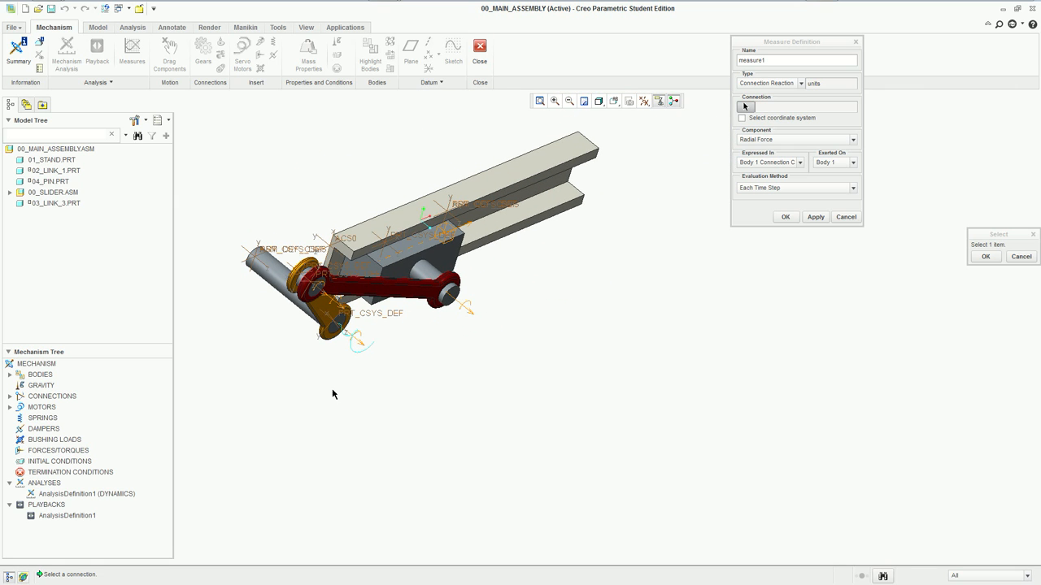
middle_click_drag(407, 395, 418, 342)
scroll(406, 301, "down", 4)
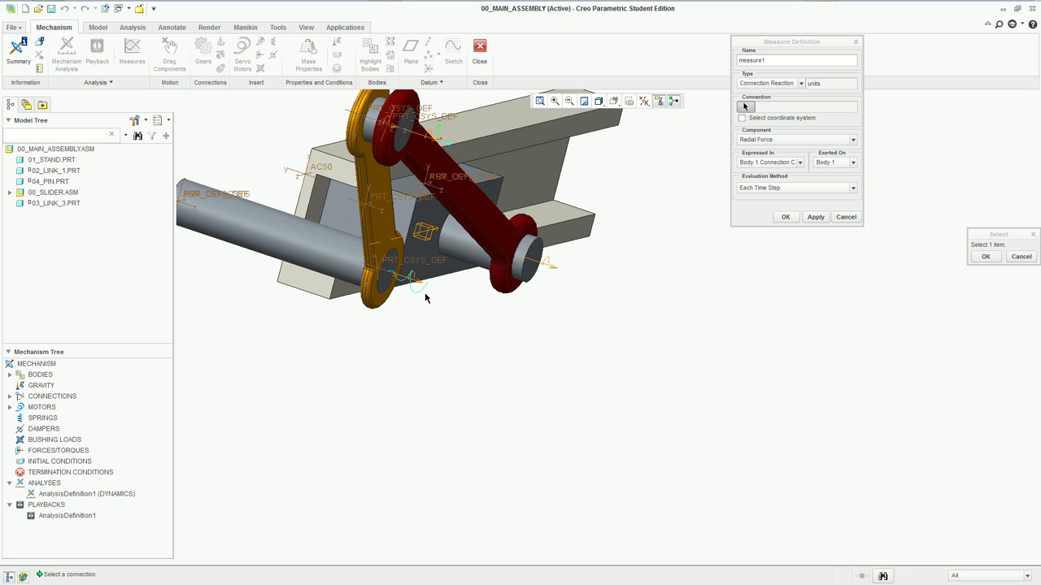
left_click(431, 231)
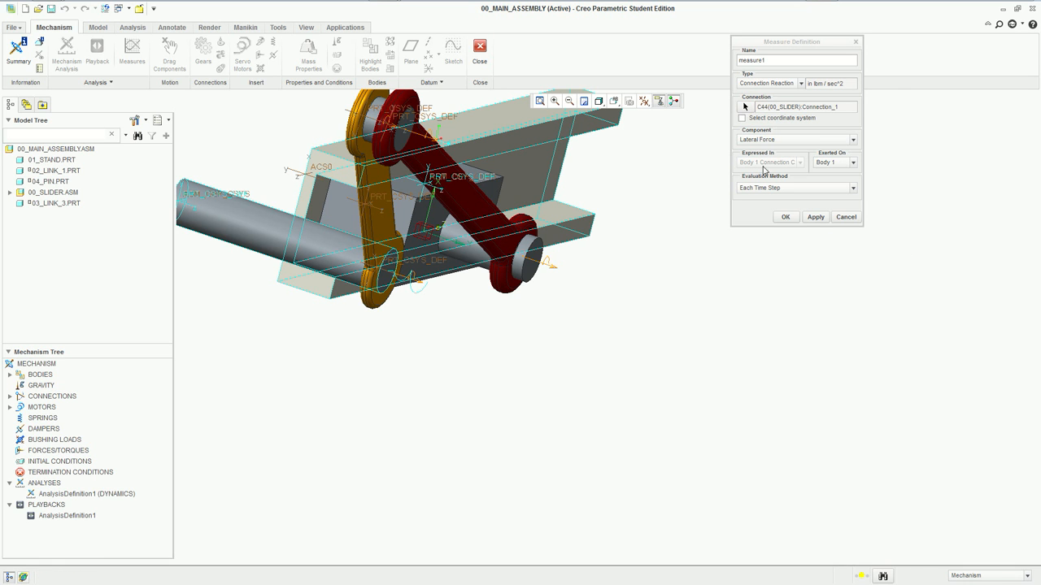
scroll(675, 314, "down", 3)
scroll(670, 313, "up", 3)
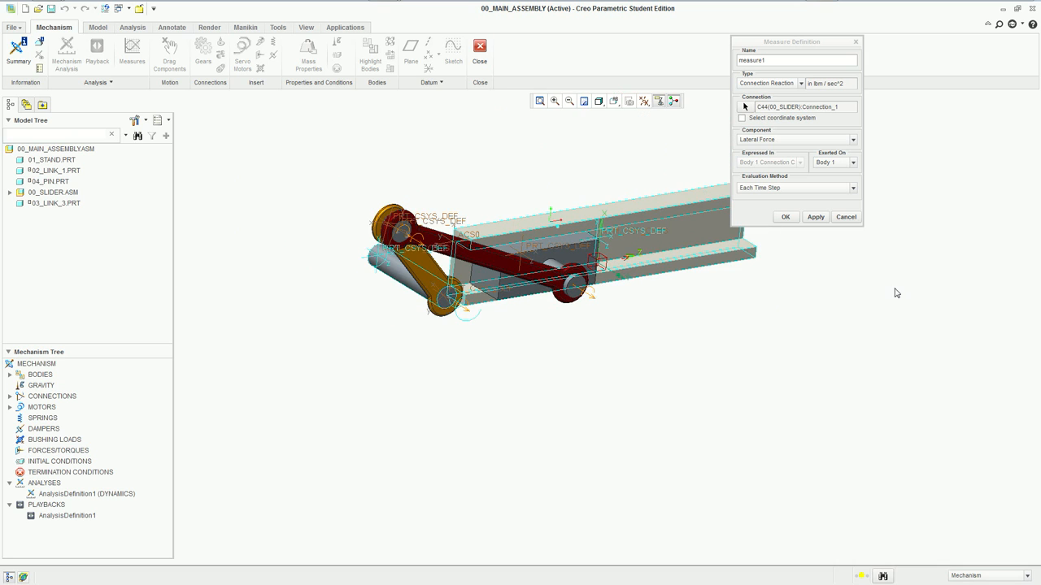
middle_click_drag(894, 291, 804, 310, "shift")
left_click(813, 218)
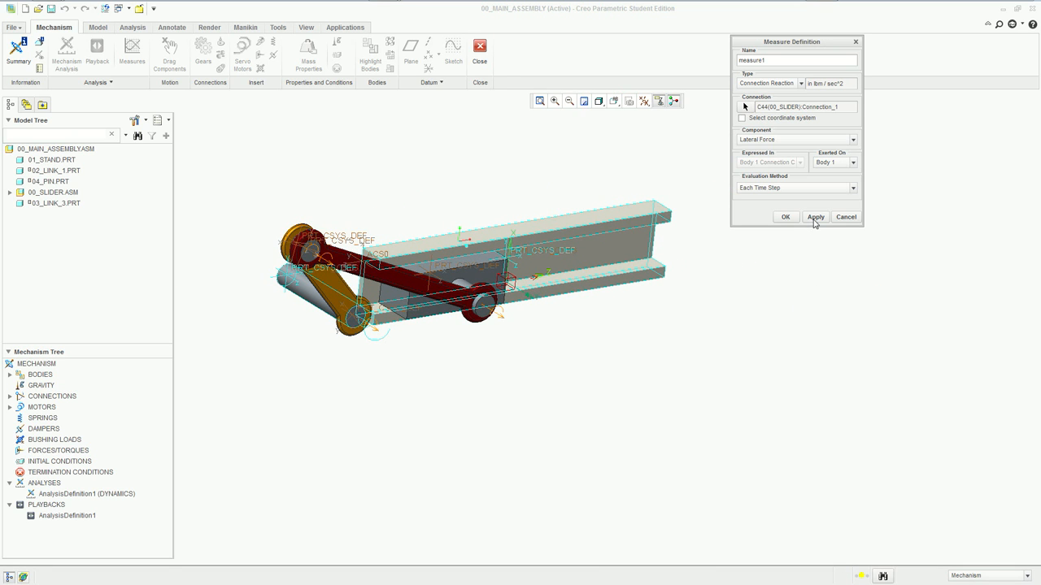
left_click(788, 218)
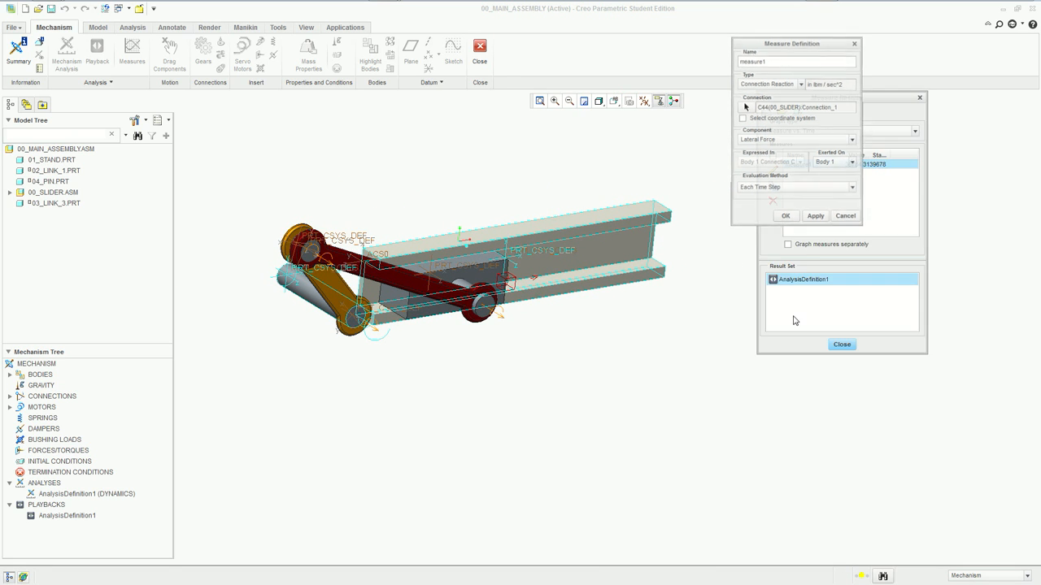
- Graph measure1's connection reaction against time for the AnalysisDefinition1 result set, view the curve, and dismiss the graph window
left_click(766, 110)
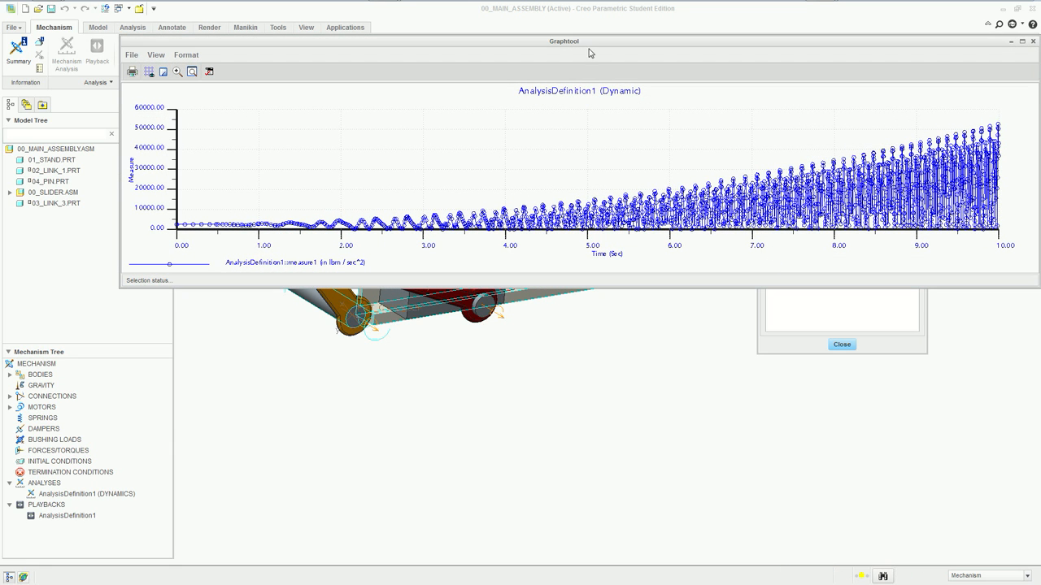
left_click_drag(602, 42, 582, 137)
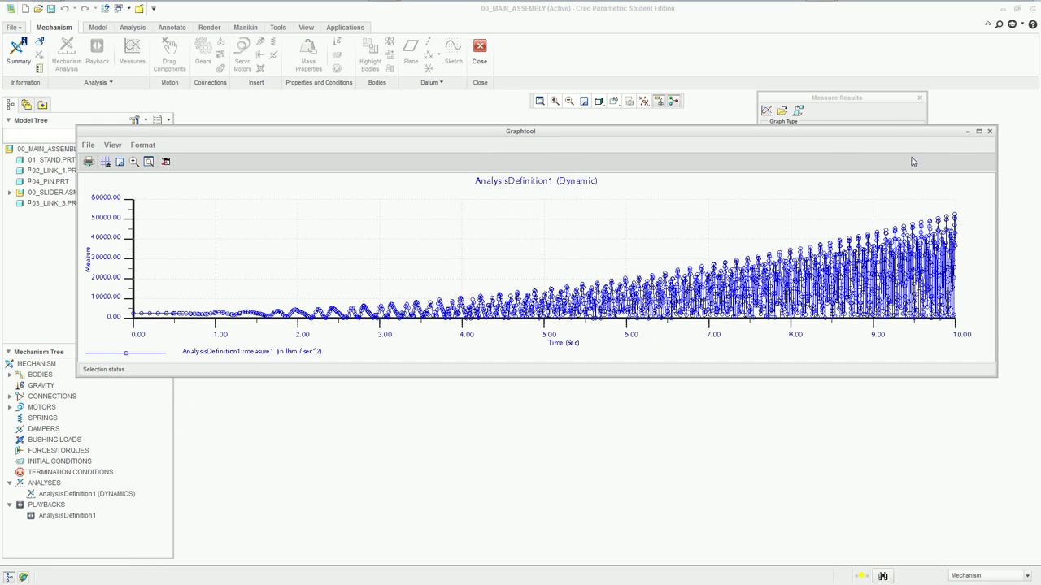
left_click(967, 131)
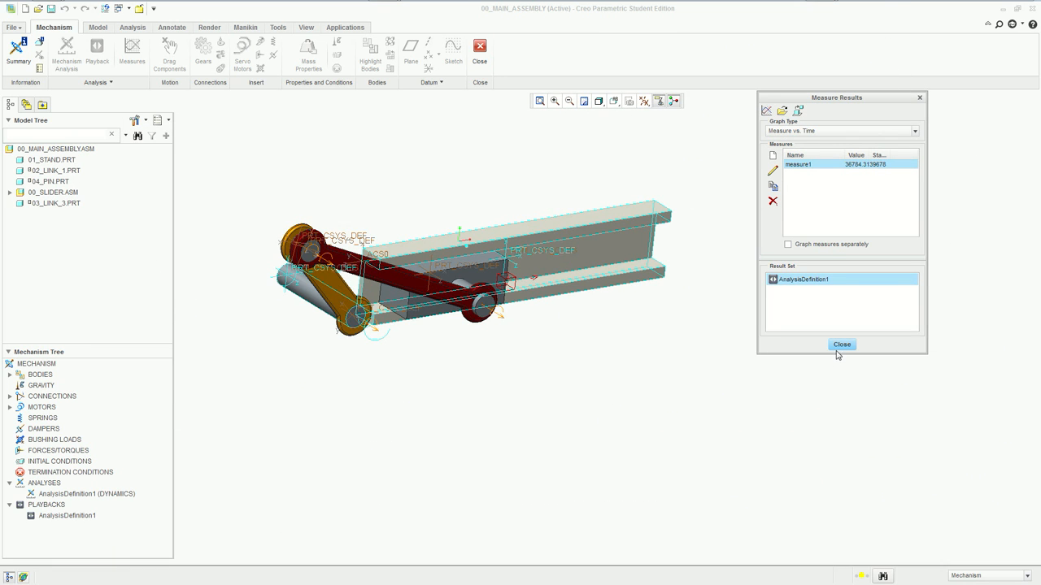
middle_click_drag(638, 351, 595, 381)
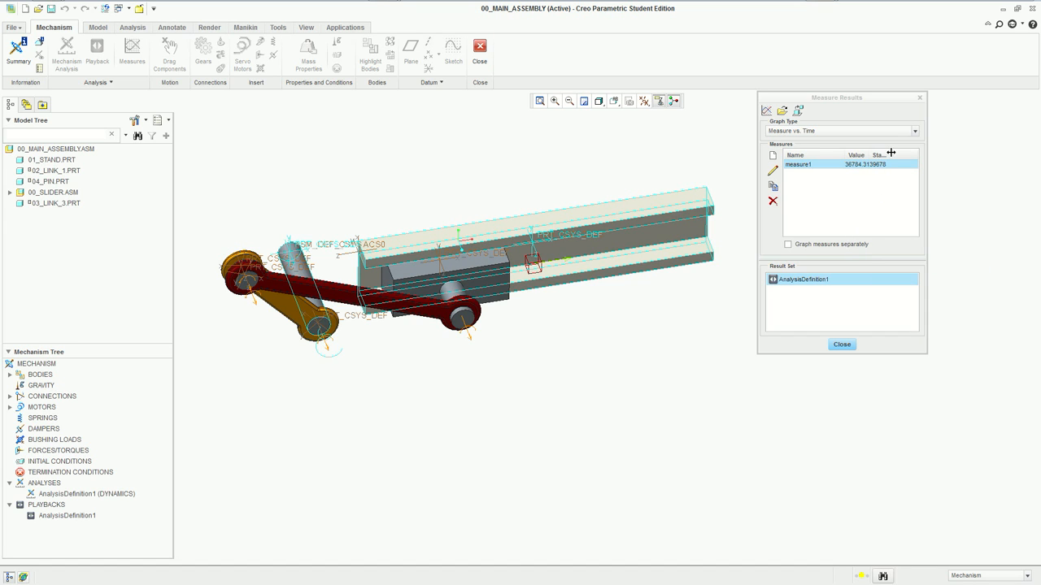
- Graph measure1's connection reaction again, enlarge the graph to examine the curve, shrink its window, and close the measure results
left_click(765, 110)
left_click_drag(681, 257, 626, 476)
left_click_drag(597, 15, 458, 19)
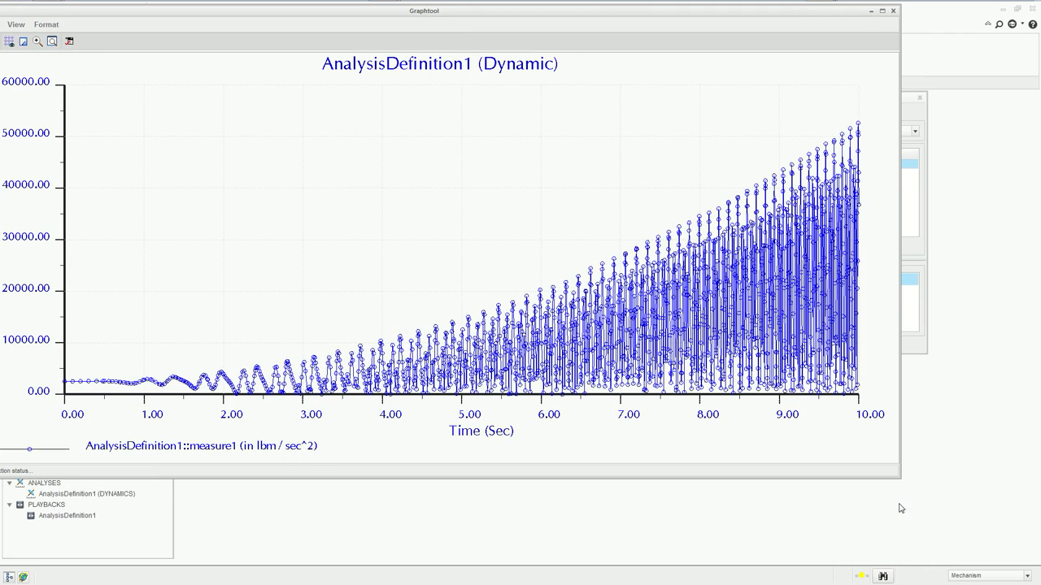
left_click_drag(902, 484, 687, 204)
left_click(919, 97)
- Arrange the widened reaction graph above the mechanism and open the animation of the AnalysisDefinition1 playback
middle_click_drag(562, 314, 673, 404, "shift")
scroll(705, 410, "up", 3)
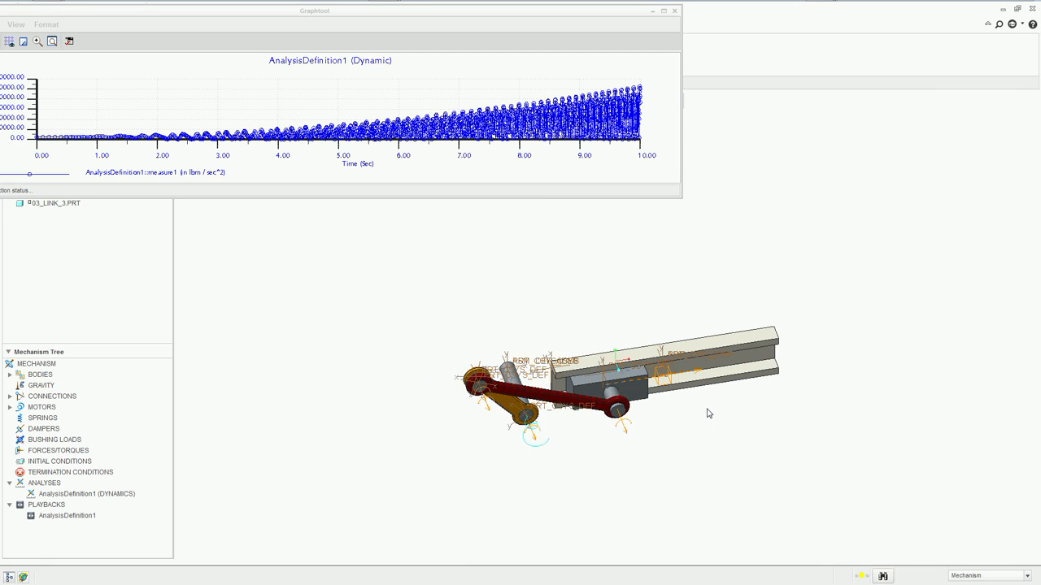
scroll(705, 411, "down", 5)
scroll(725, 413, "up", 3)
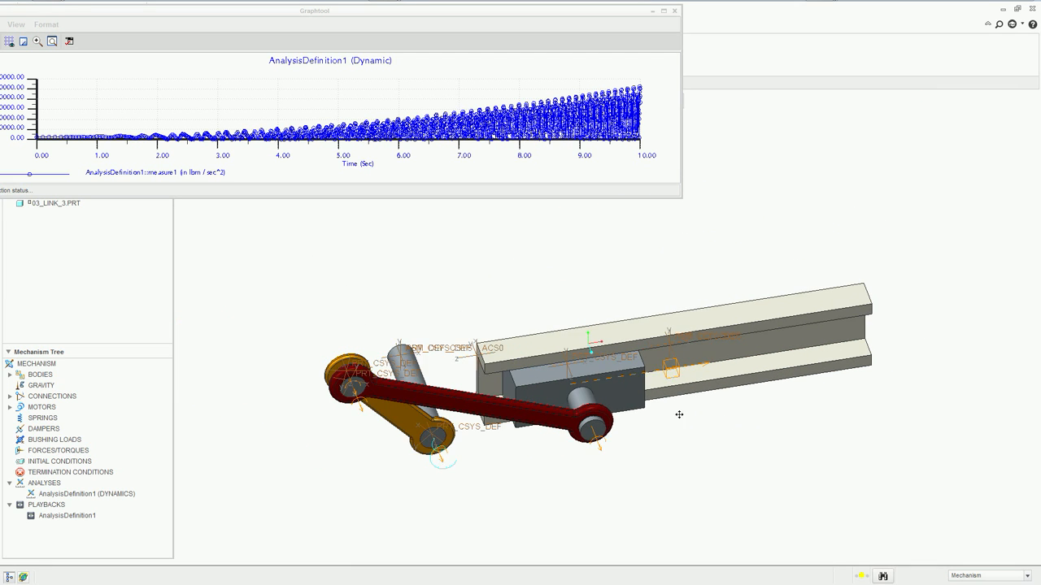
middle_click_drag(679, 415, 700, 438, "shift")
left_click_drag(684, 202, 1027, 259)
left_click(67, 515)
right_click(50, 519)
left_click(74, 540)
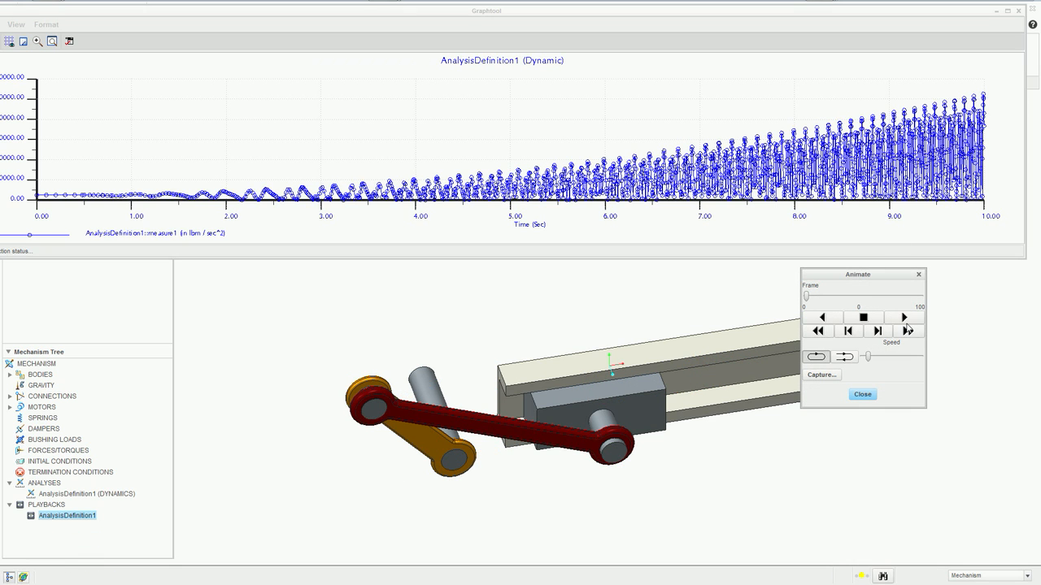
- Play, stop and resume the animation alongside the reaction graph, raise the playback speed to maximum, and close the animation
left_click_drag(881, 276, 970, 409)
left_click(994, 449)
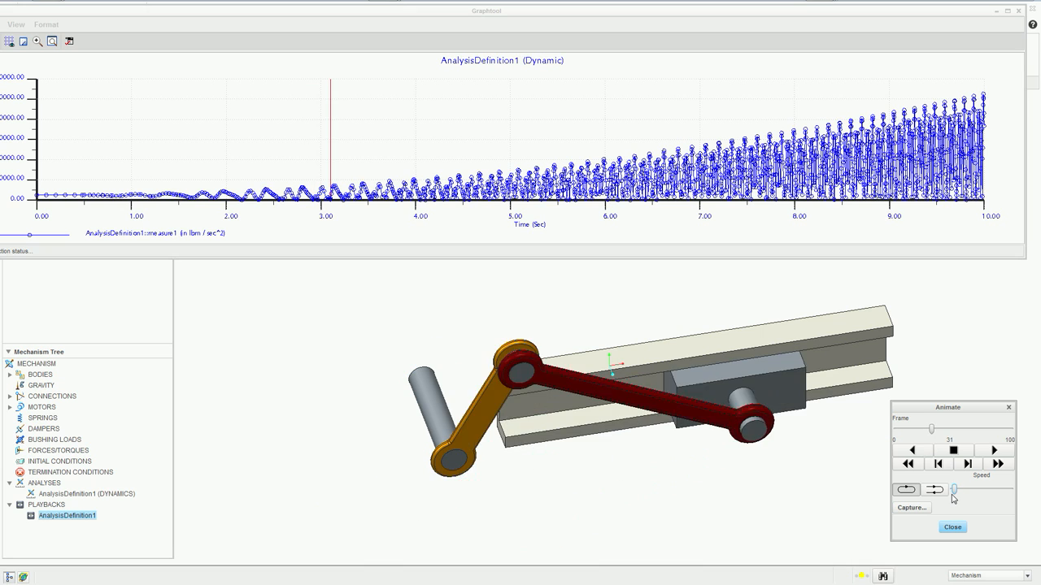
left_click(954, 450)
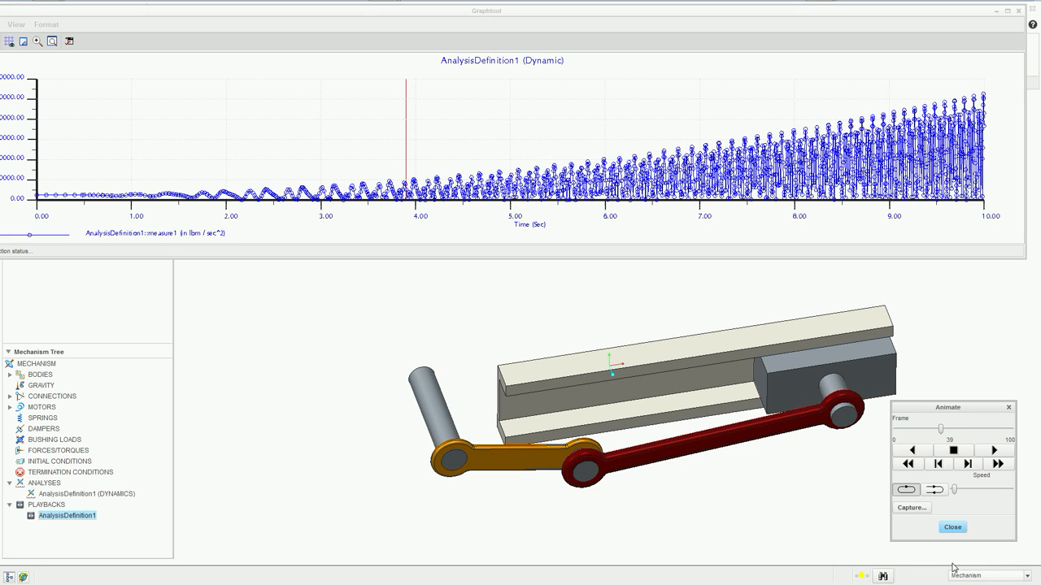
left_click(993, 451)
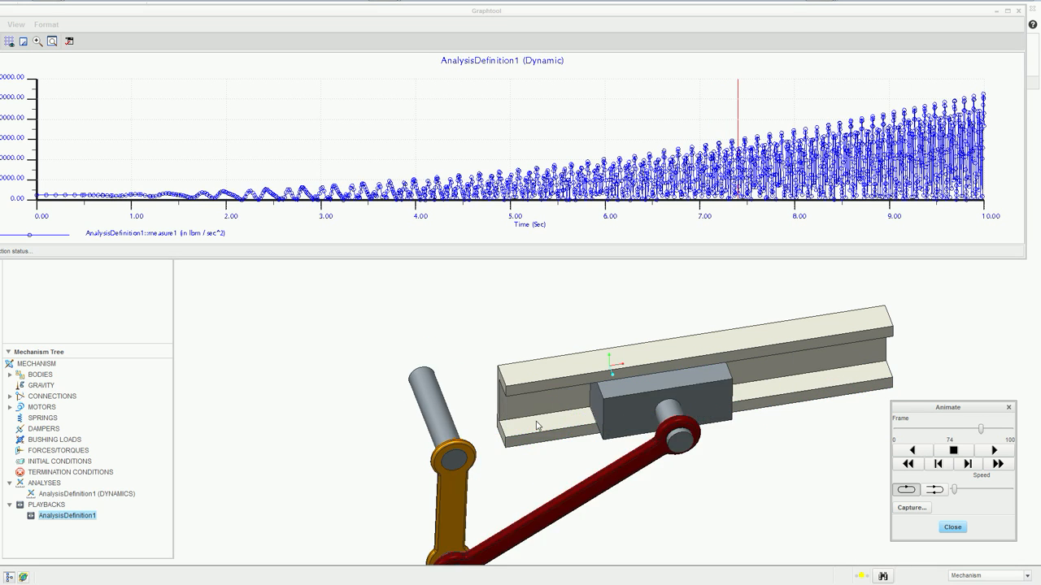
left_click_drag(954, 489, 1010, 488)
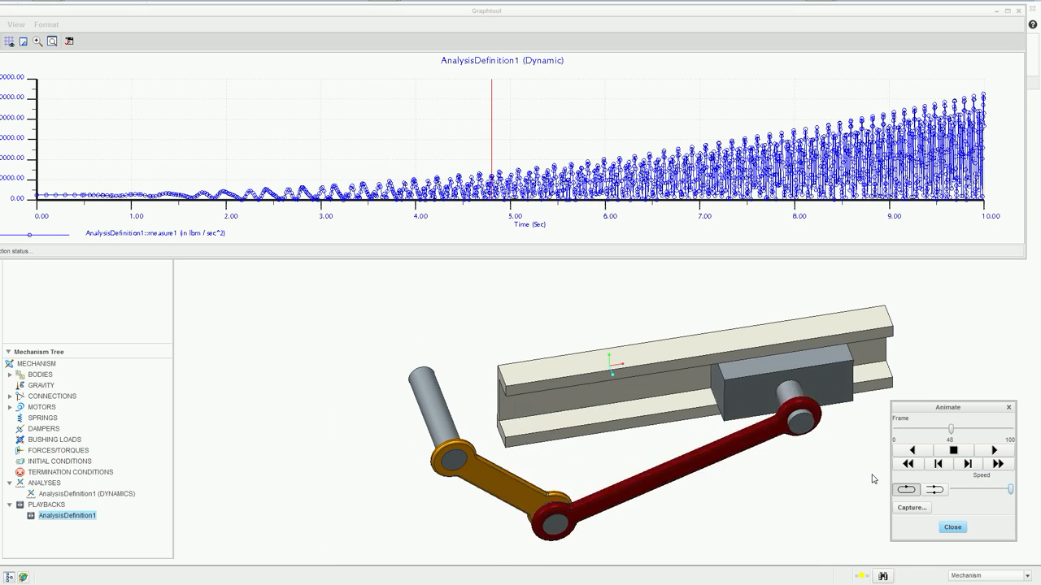
left_click(1008, 407)
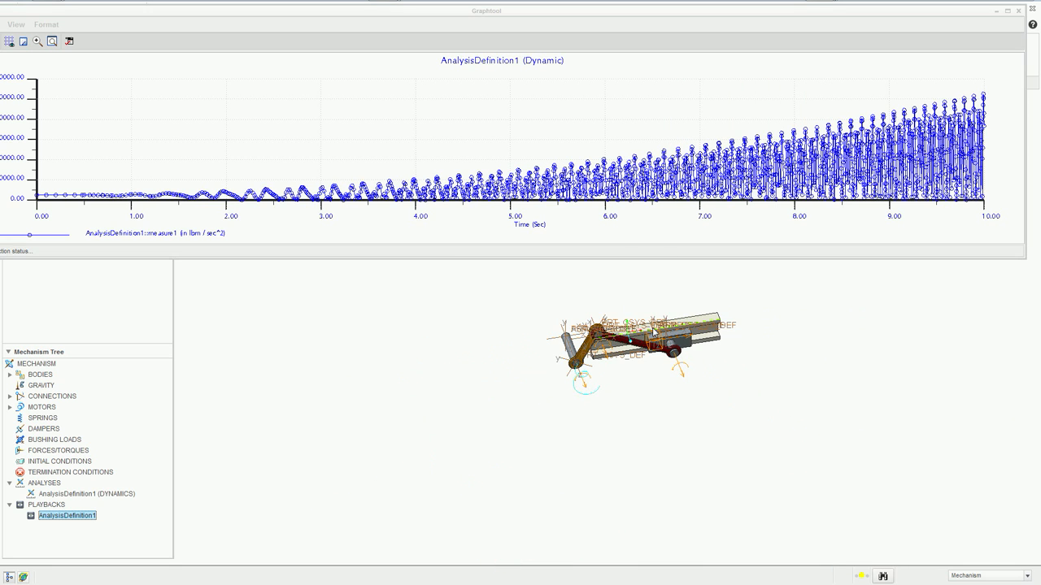
- Reposition the reaction graph to show its axes, inspect the reaction at 0.2 s, enlarge the curve, and close the graph
left_click(46, 24)
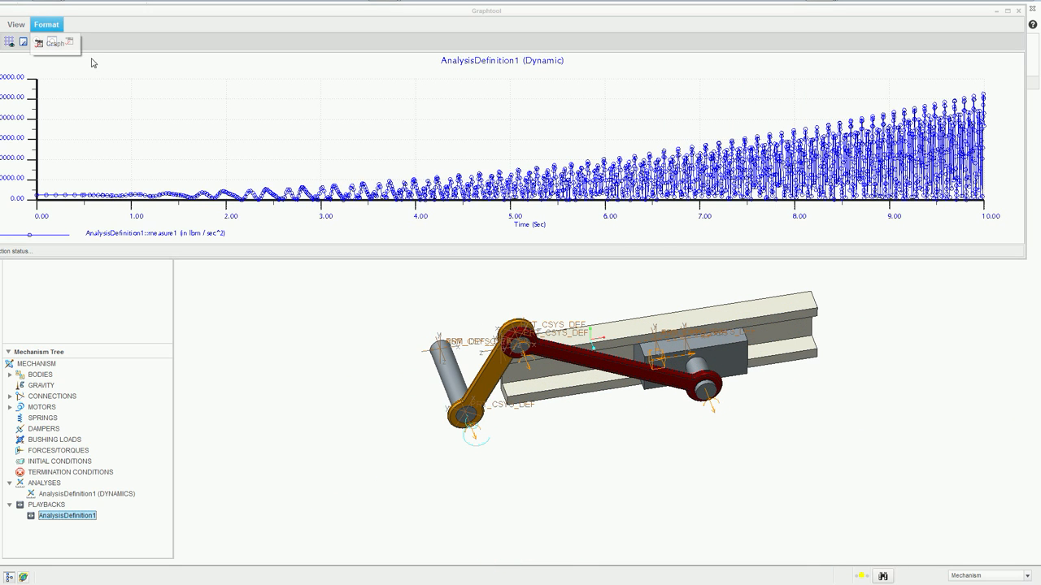
left_click(285, 80)
double_click(285, 12)
left_click_drag(297, 8, 437, 499)
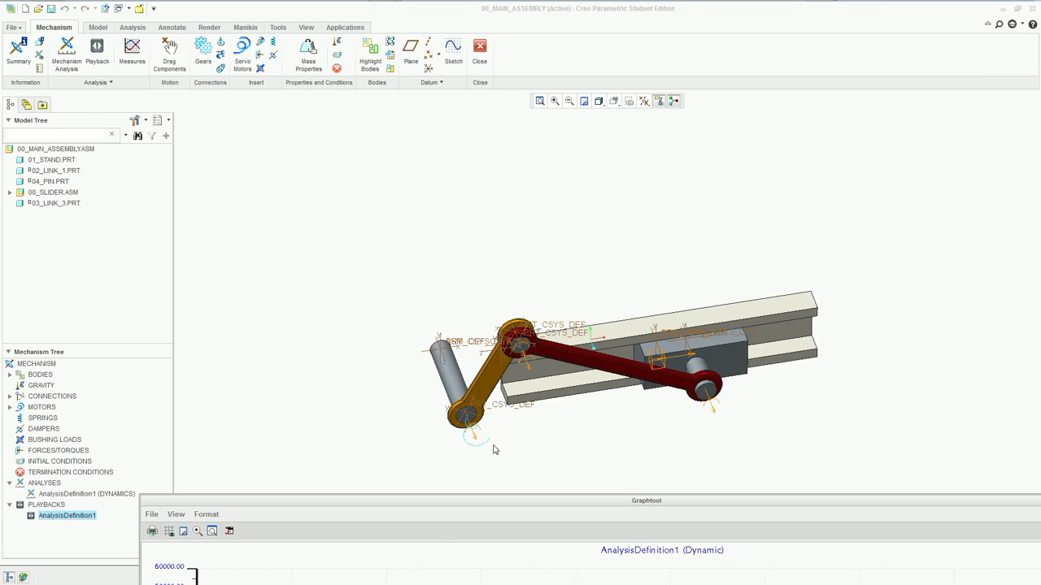
left_click_drag(573, 500, 432, 98)
mouse_move(75, 283)
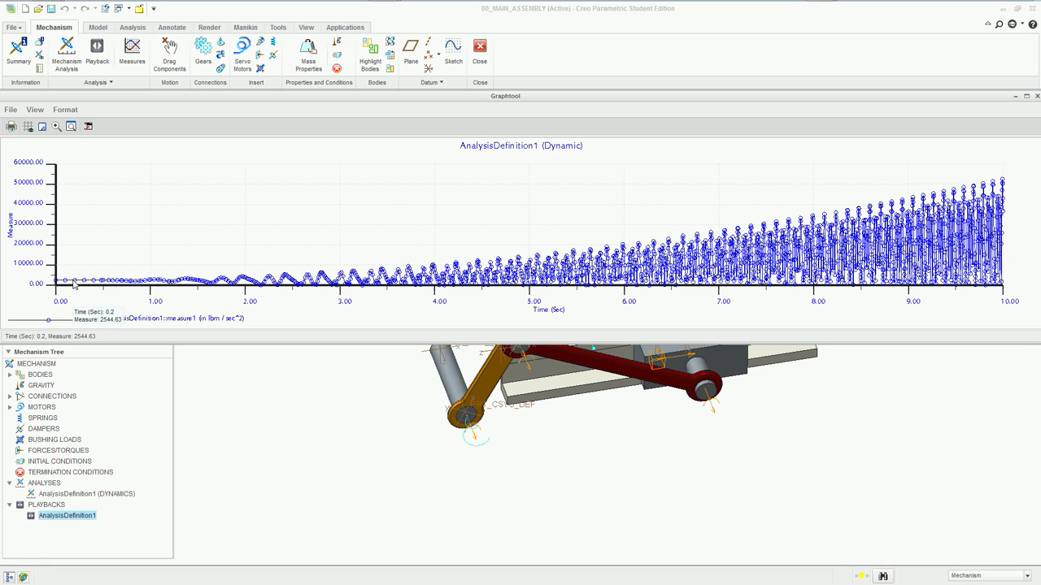
left_click_drag(476, 100, 322, 62)
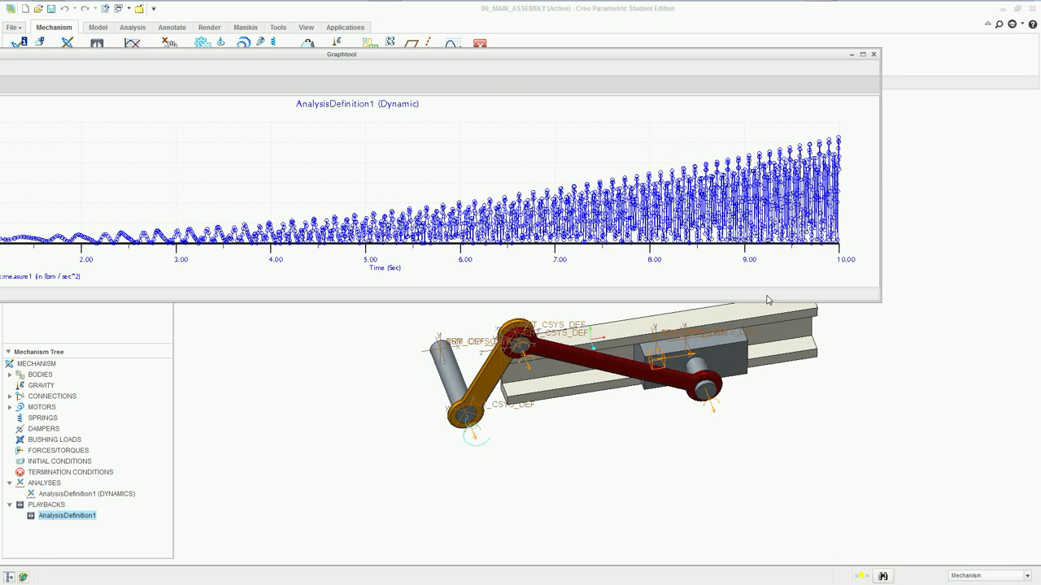
left_click_drag(697, 301, 708, 474)
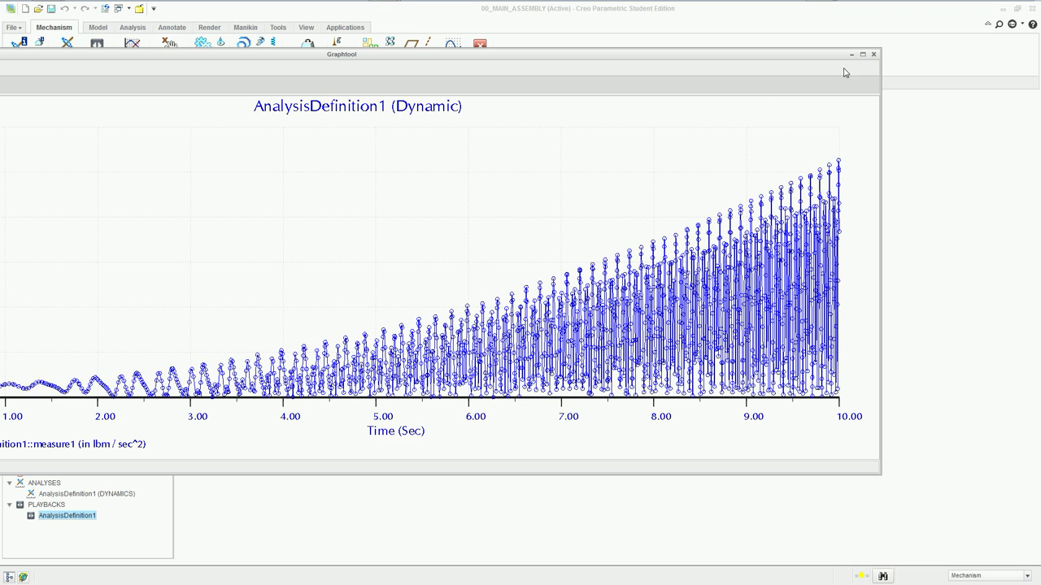
left_click(873, 54)
middle_click_drag(531, 431, 582, 382)
scroll(547, 437, "up", 1)
scroll(547, 441, "down", 3)
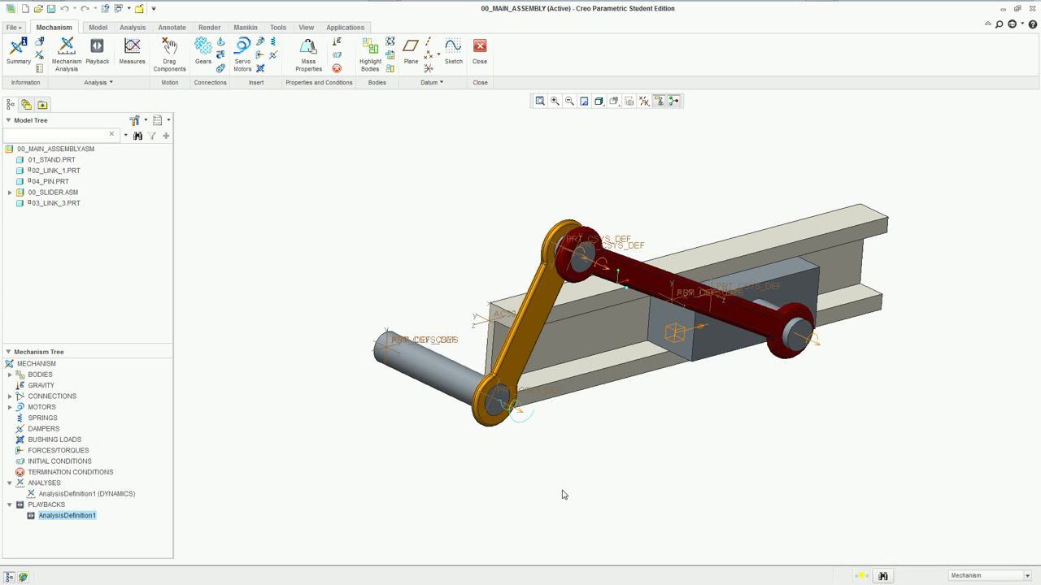
middle_click_drag(563, 493, 527, 462)
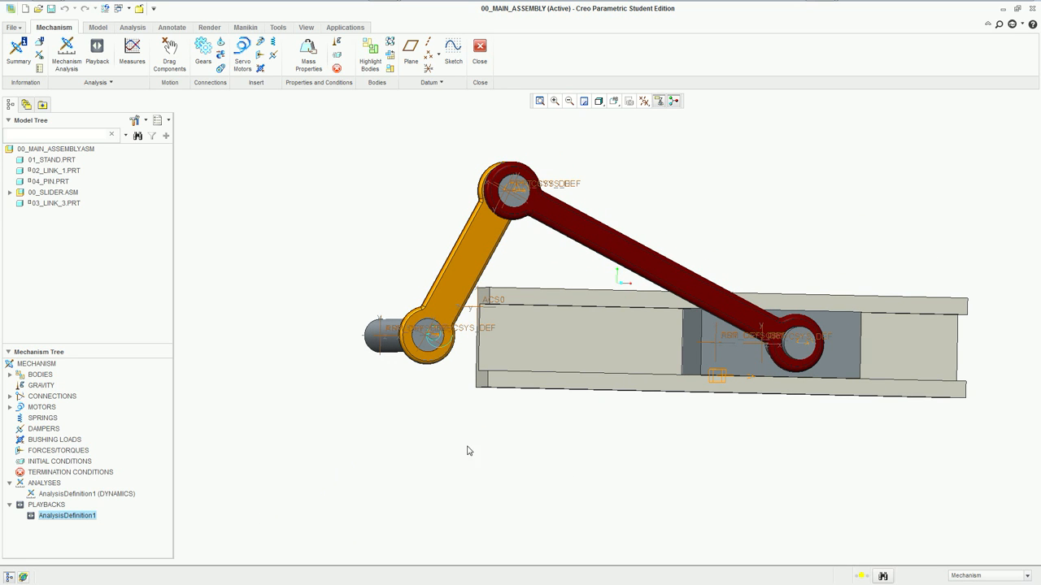
scroll(584, 472, "up", 2)
right_click(95, 494)
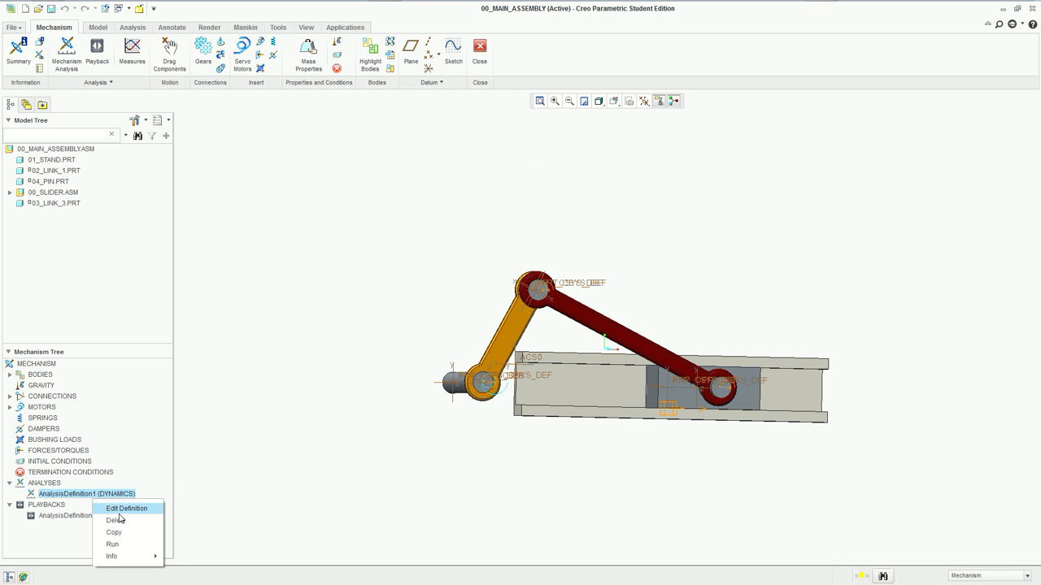
left_click(272, 299)
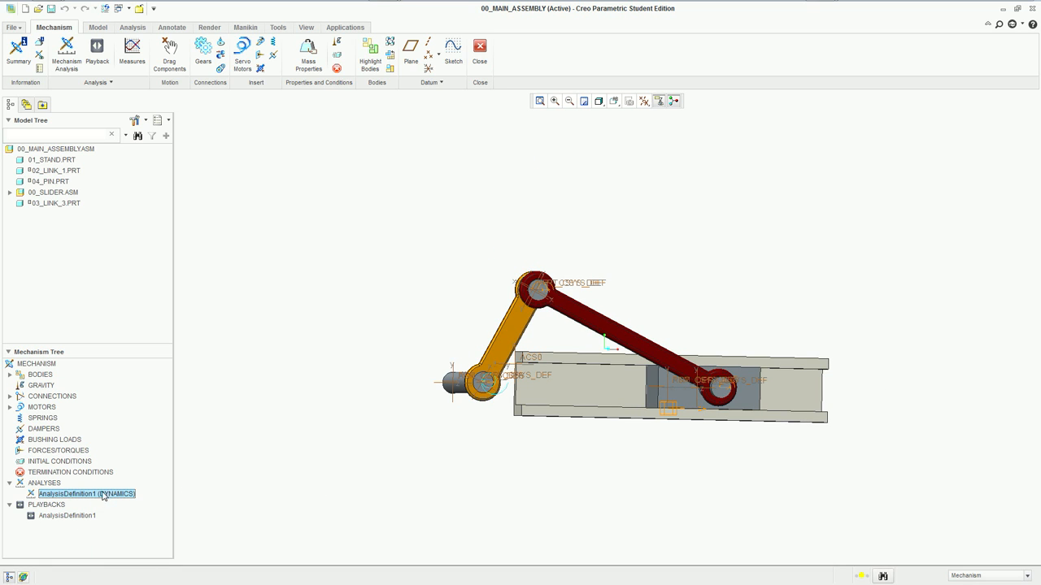
- Edit measure1 so that its connection reaction refers to the pin connection between the stand and the orange crank link
left_click(131, 53)
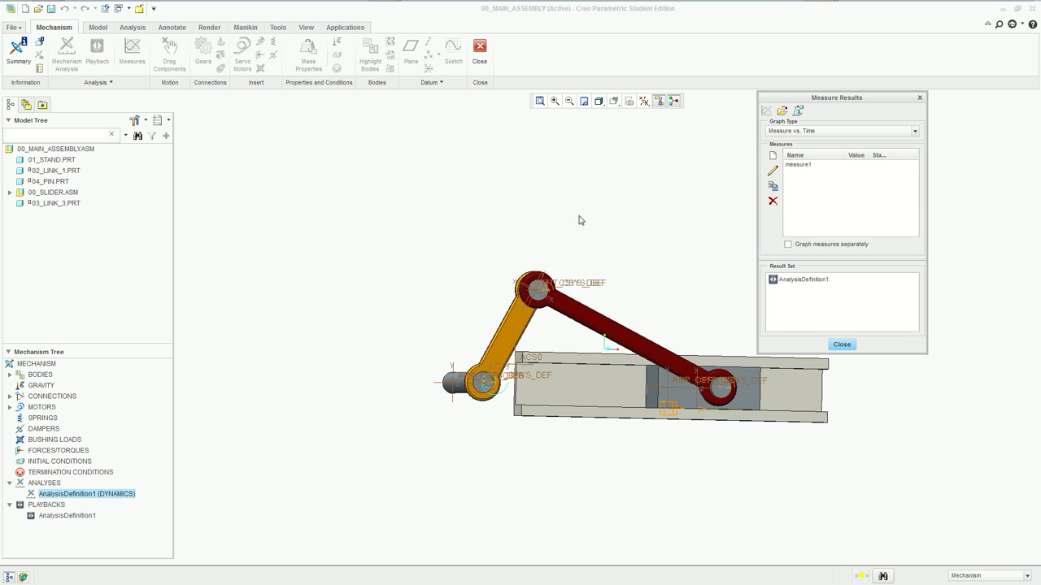
left_click(793, 166)
left_click(772, 171)
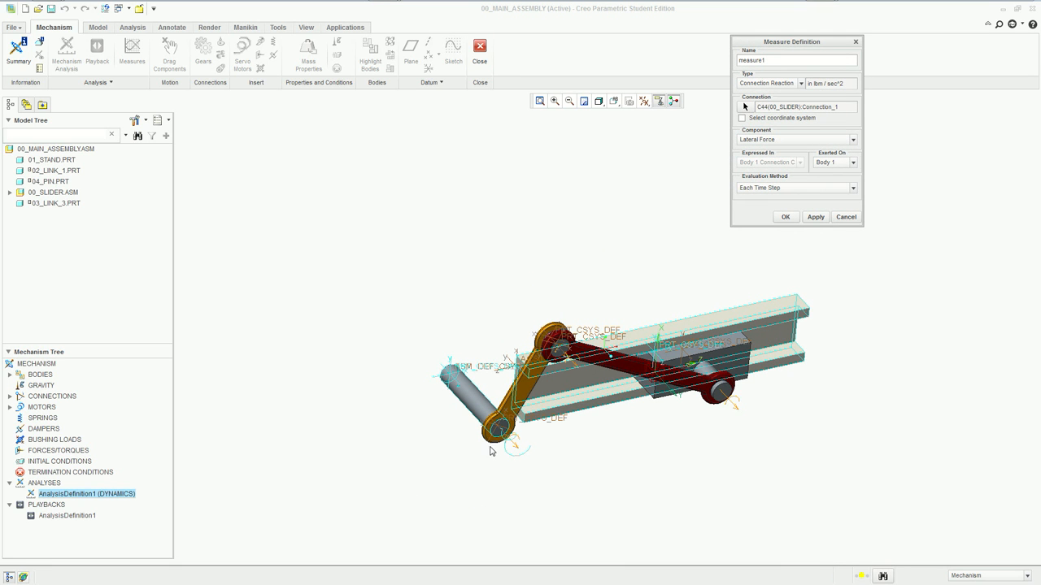
scroll(491, 451, "up", 2)
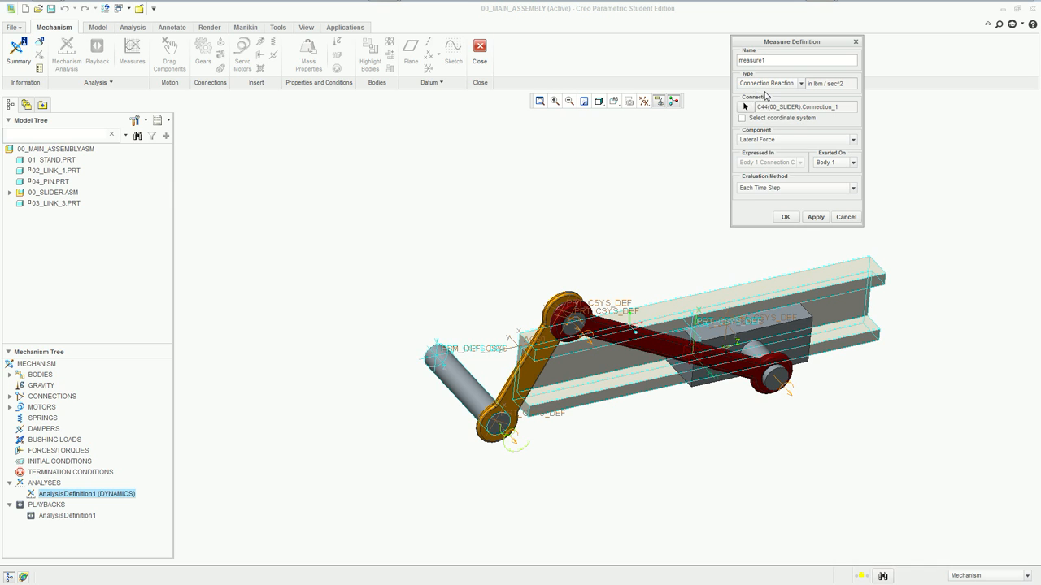
left_click(744, 107)
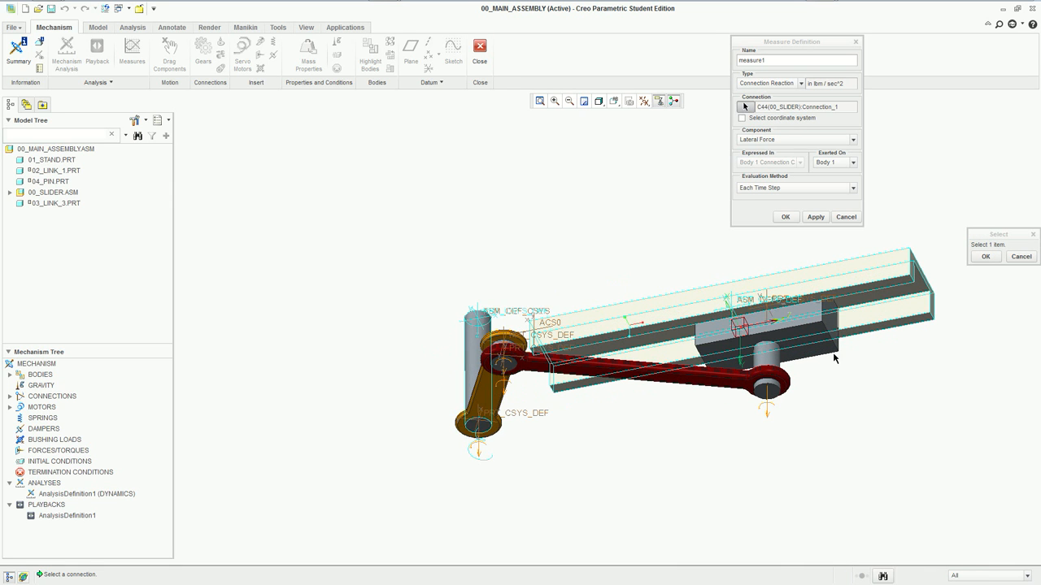
middle_click_drag(613, 497, 653, 480)
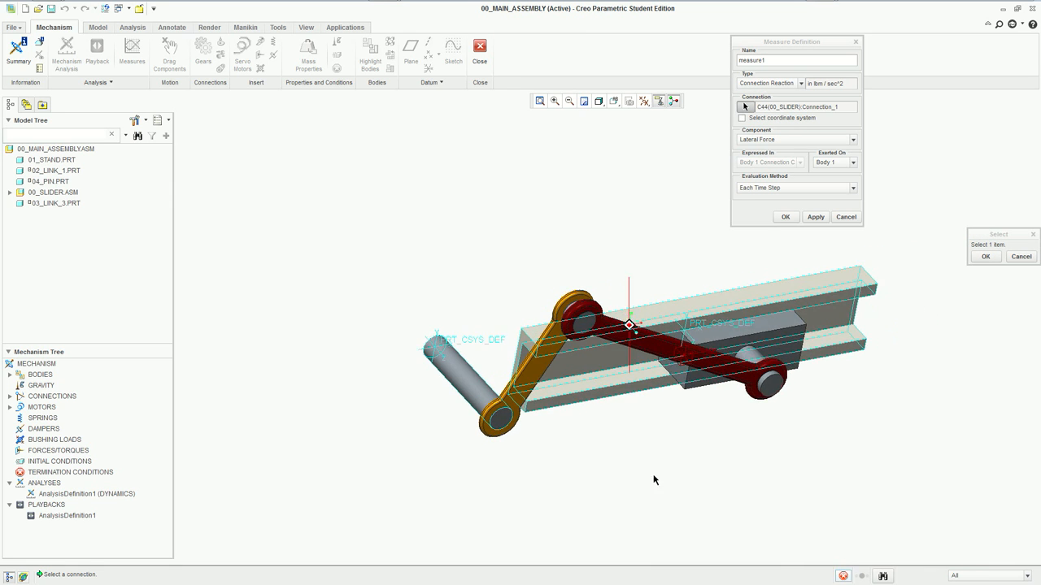
scroll(518, 418, "up", 3)
left_click(504, 396)
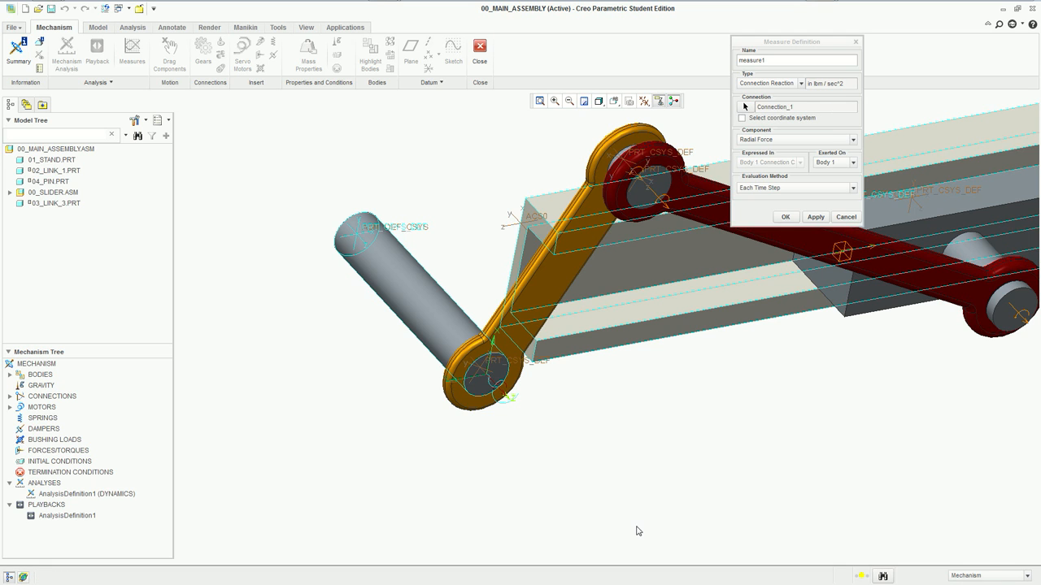
- Set measure1's reaction as exerted on Body 2 and accept the measure definition
left_click(831, 163)
left_click(829, 181)
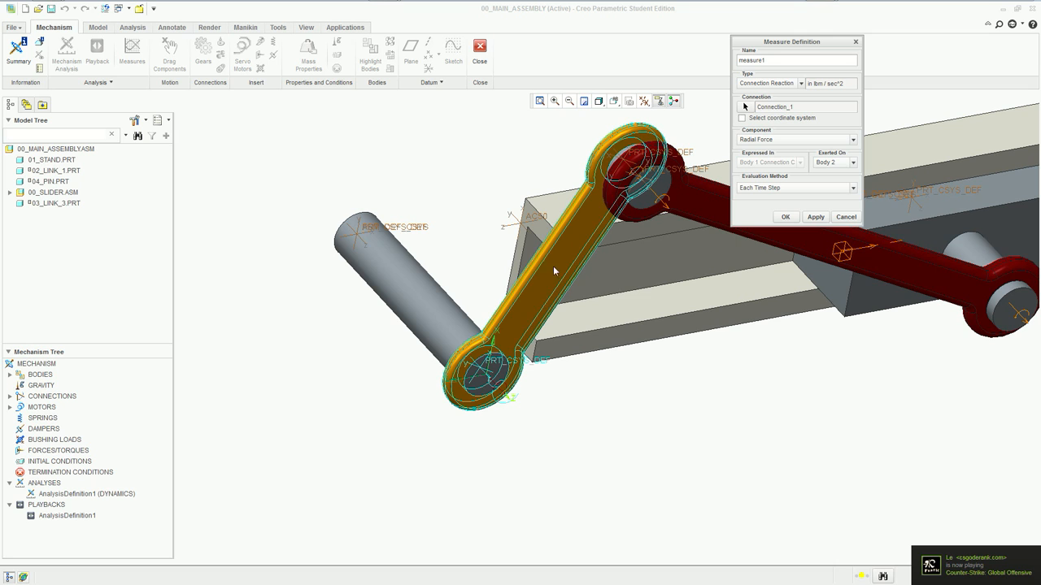
left_click(786, 217)
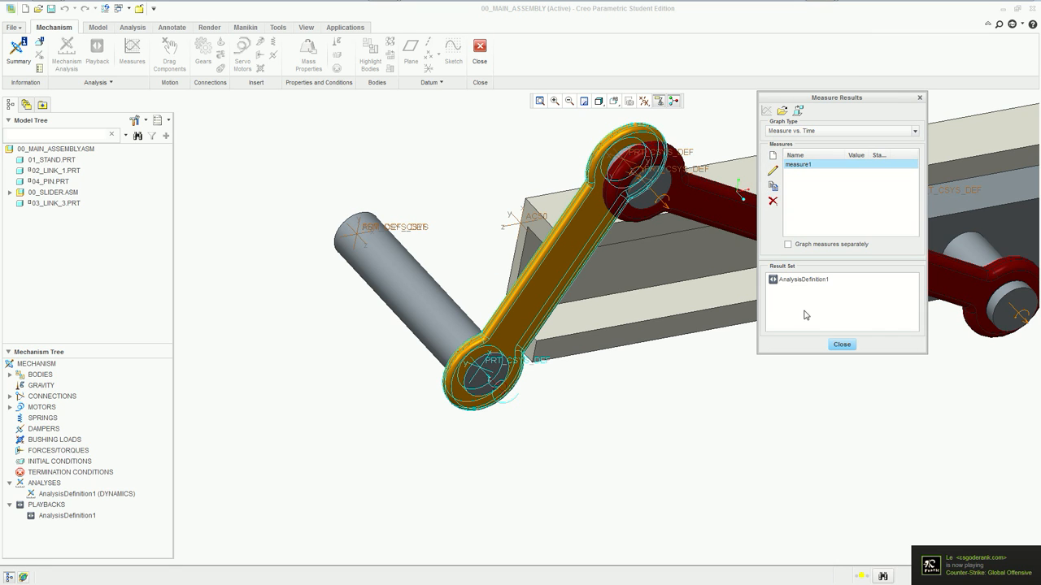
- Graph measure1 against time for the AnalysisDefinition1 result set and shift the graph aside to expose the mechanism
left_click(804, 279)
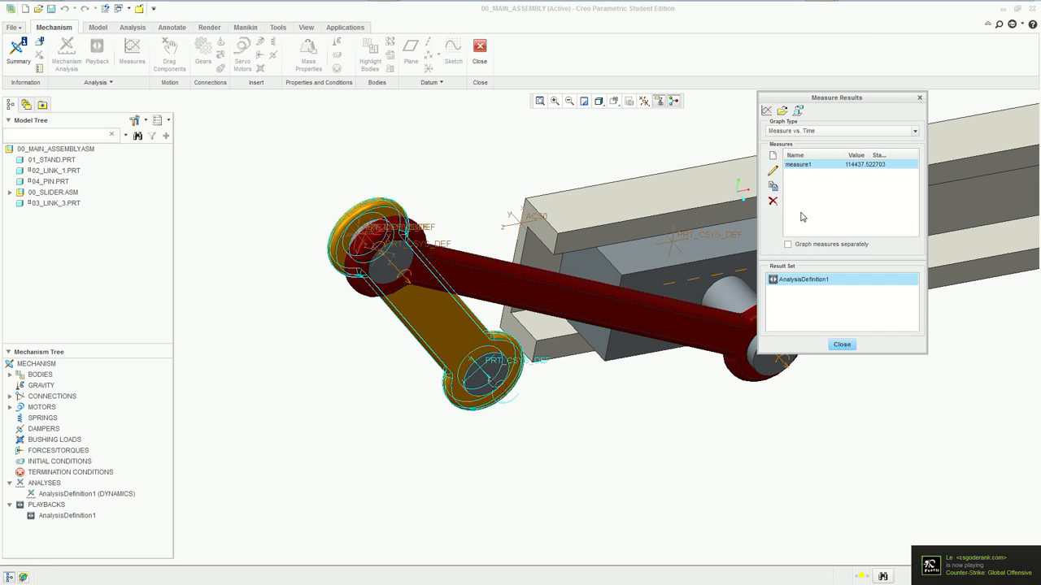
left_click(766, 110)
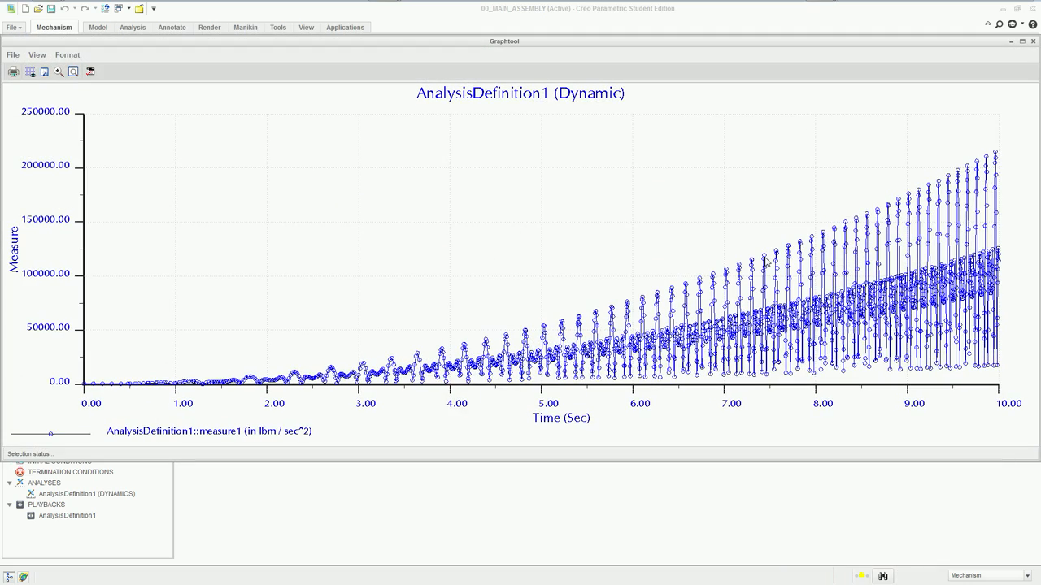
left_click_drag(779, 42, 845, 450)
double_click(846, 450)
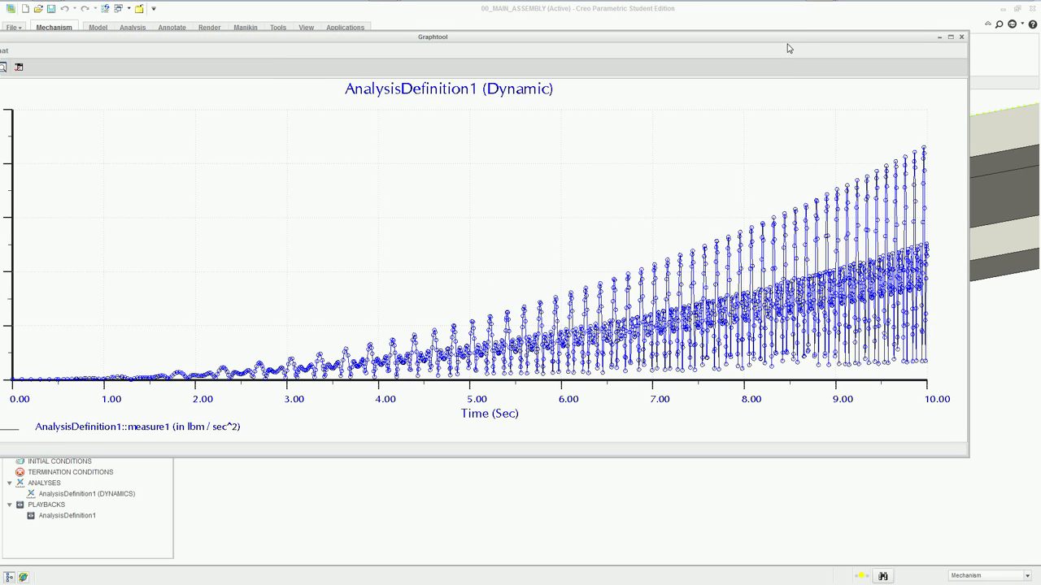
scroll(530, 515, "up", 5)
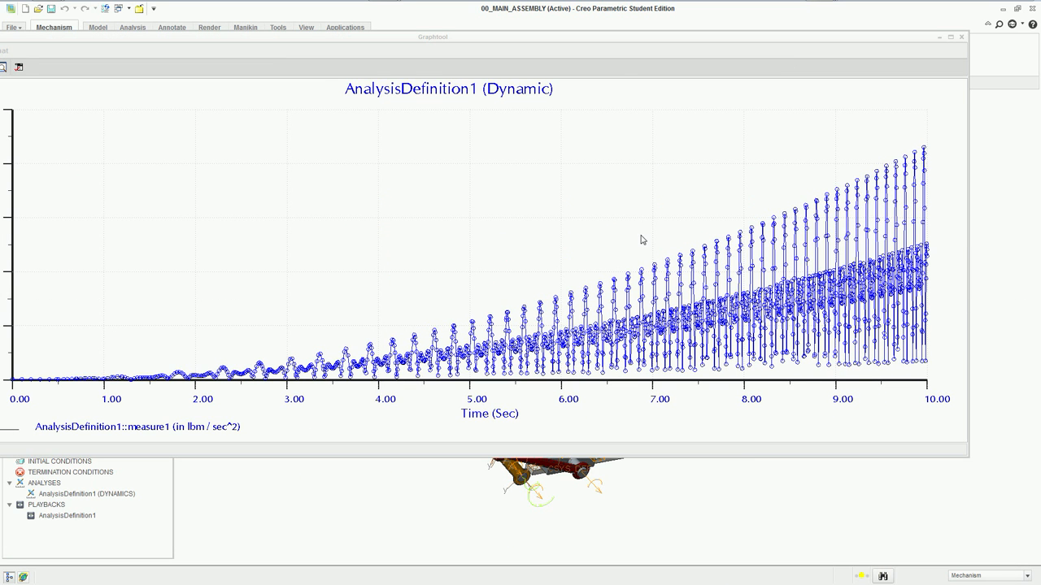
- Arrange the reaction graph above the mechanism, resize it to examine the radial force curve, and close it
left_click_drag(416, 39, 472, 52)
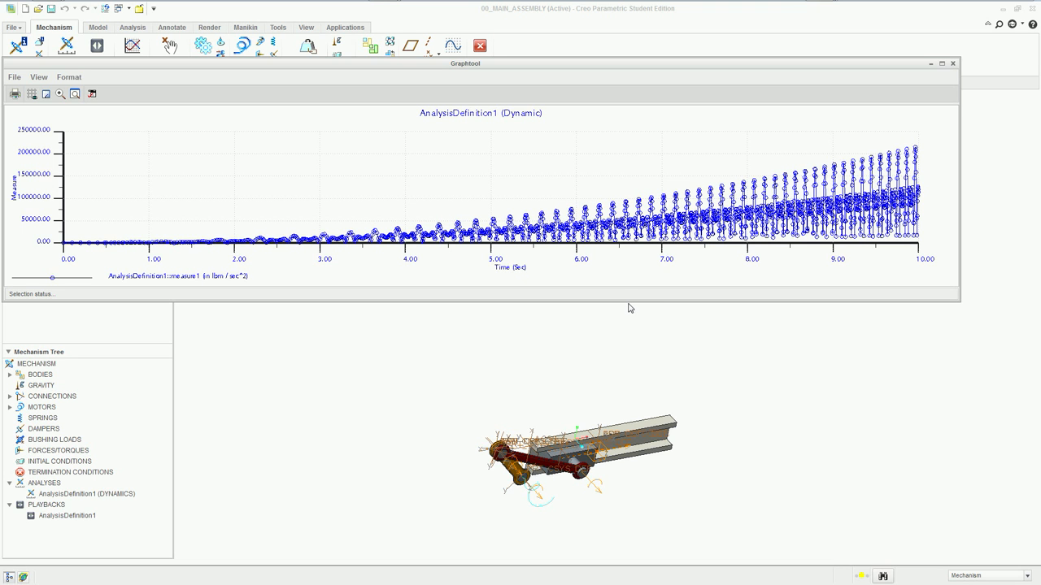
left_click_drag(624, 301, 642, 378)
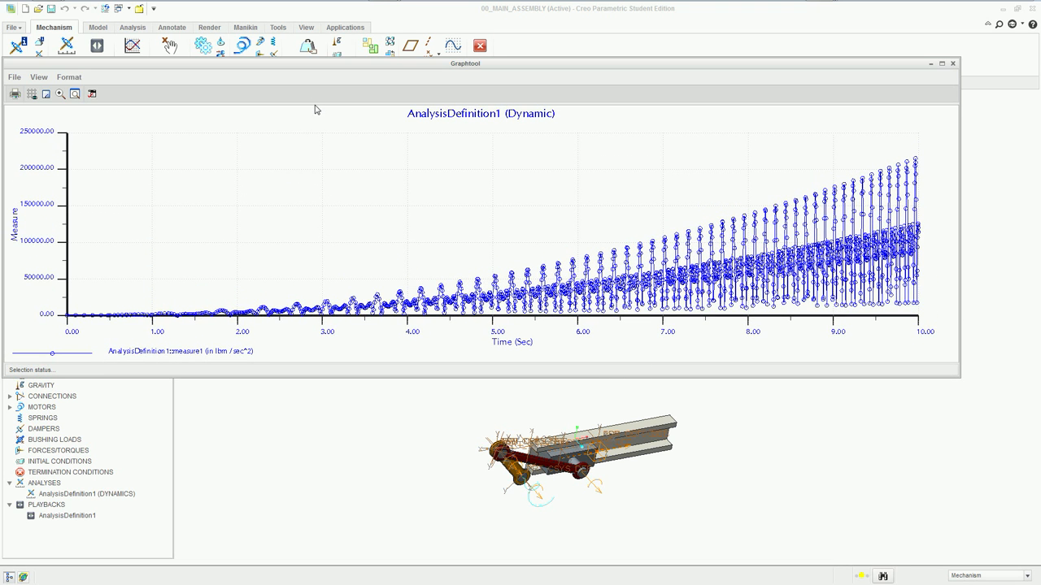
left_click_drag(317, 63, 317, 34)
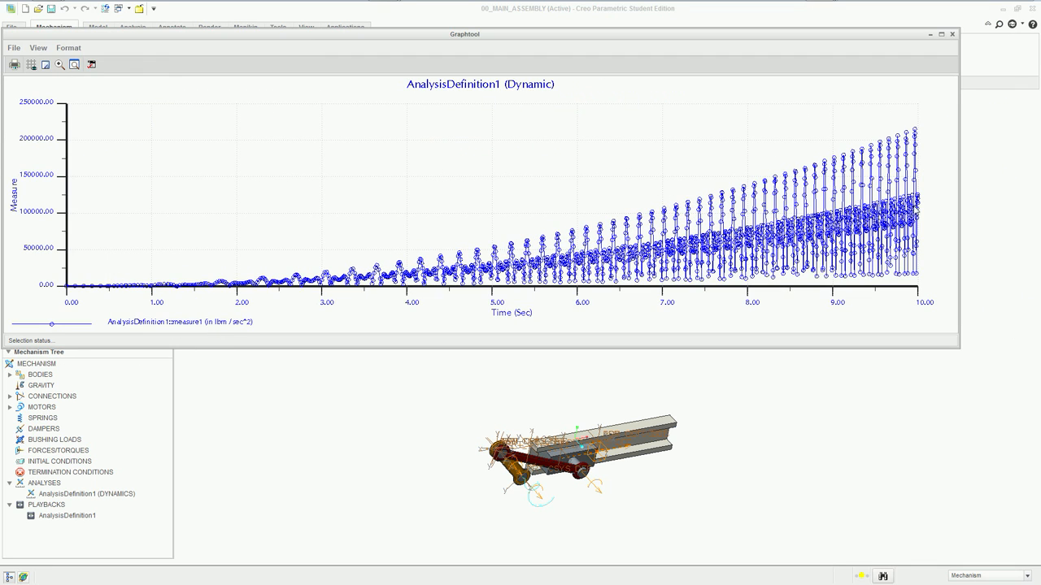
left_click(952, 34)
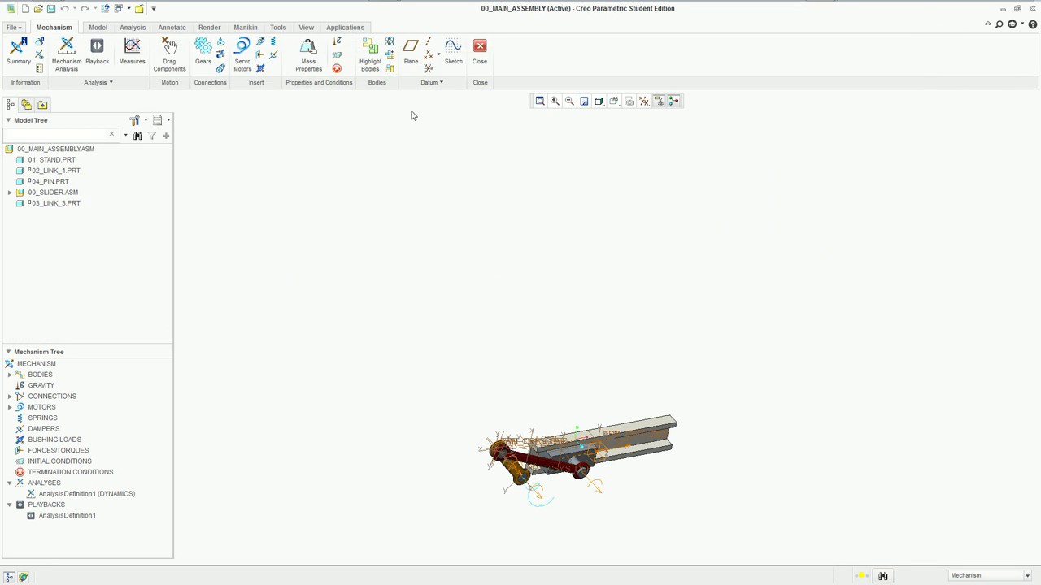
- Leave the Mechanism application and open the unit settings from the assembly's model properties
left_click(479, 50)
left_click(583, 363)
left_click(17, 29)
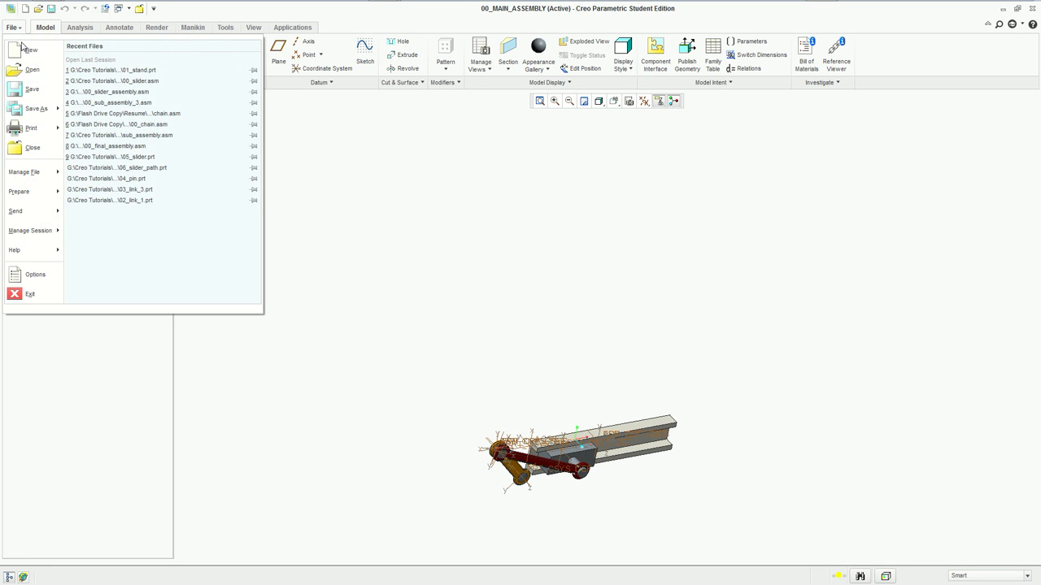
mouse_move(60, 196)
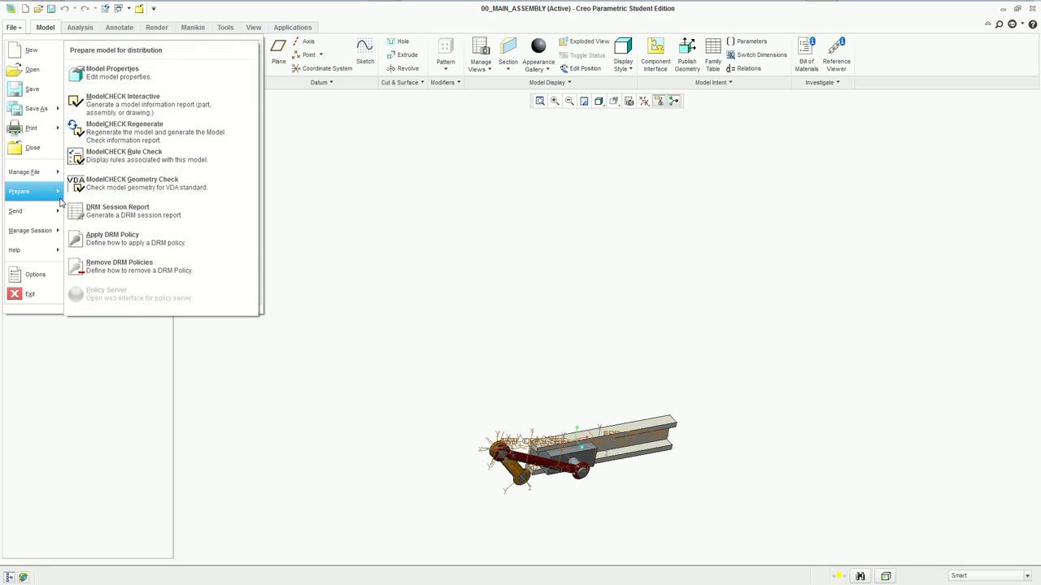
left_click(169, 75)
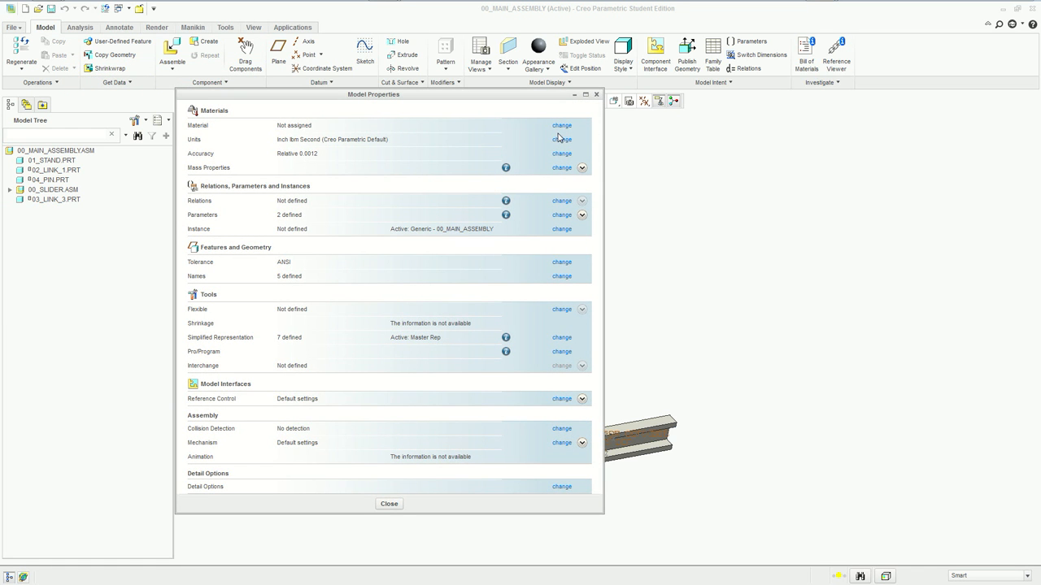
left_click(561, 139)
- Compare the inch-based unit systems, set the assembly to Inch Pound Second (IPS) with converted dimensions, and close the model properties
left_click(957, 65)
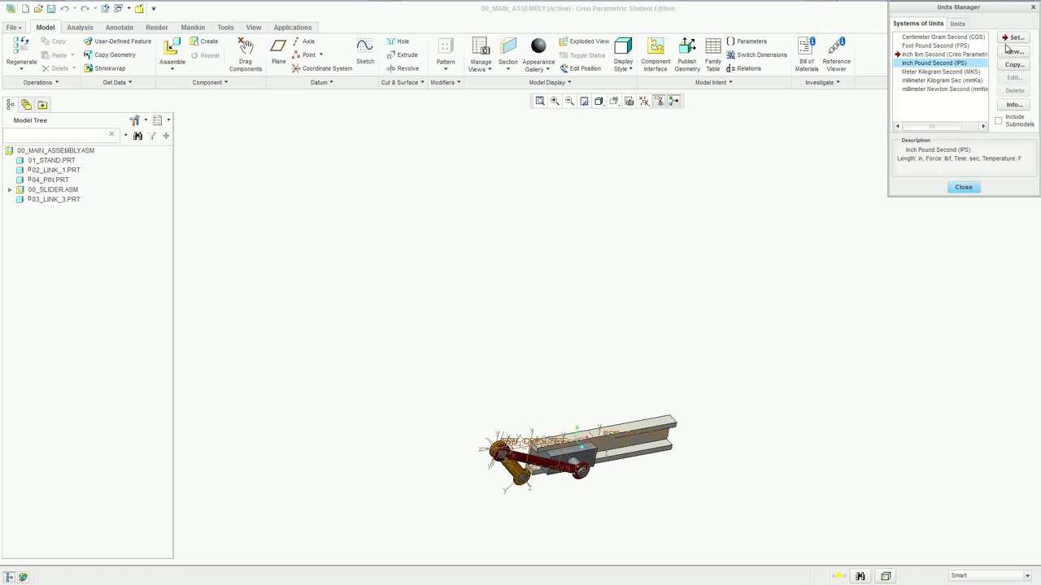
left_click(943, 55)
left_click_drag(951, 12, 412, 69)
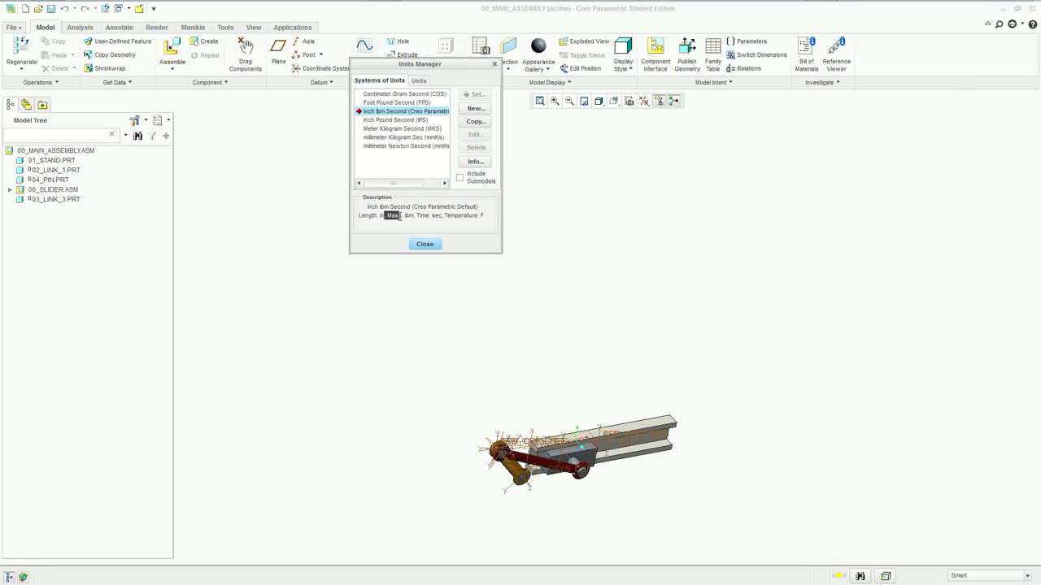
left_click(407, 120)
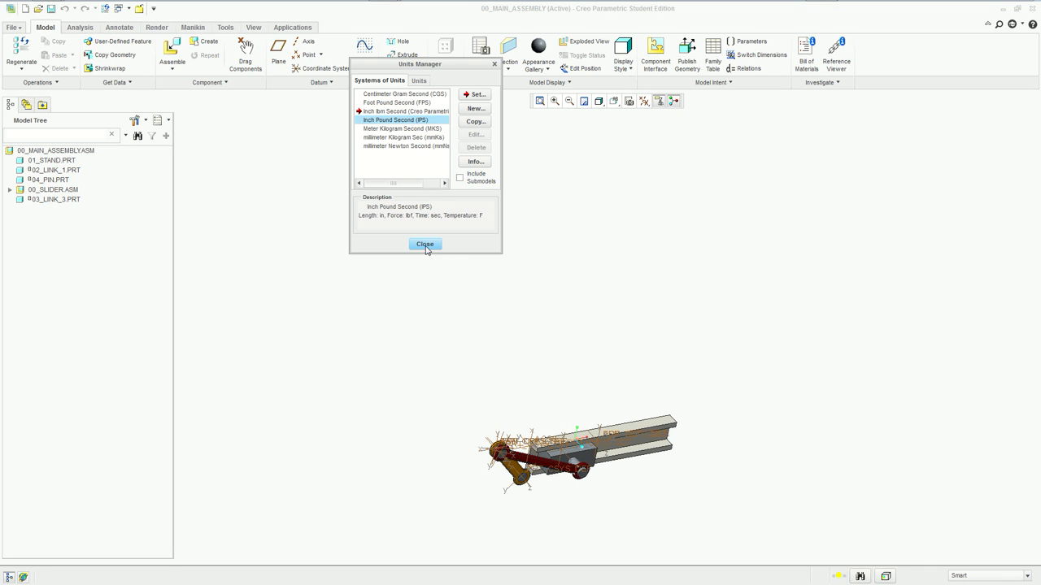
left_click(475, 96)
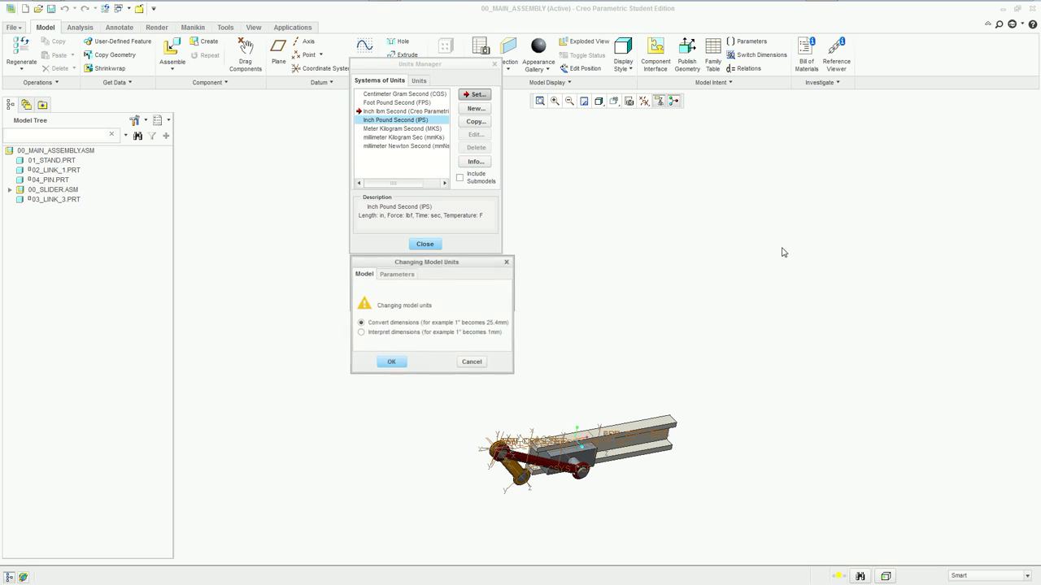
left_click(391, 363)
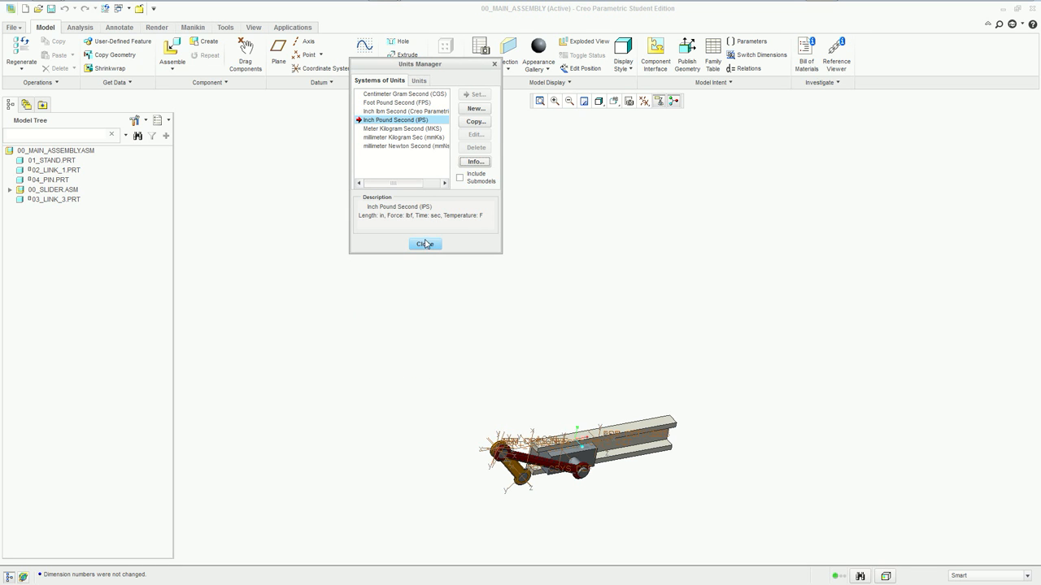
left_click(425, 243)
left_click(398, 508)
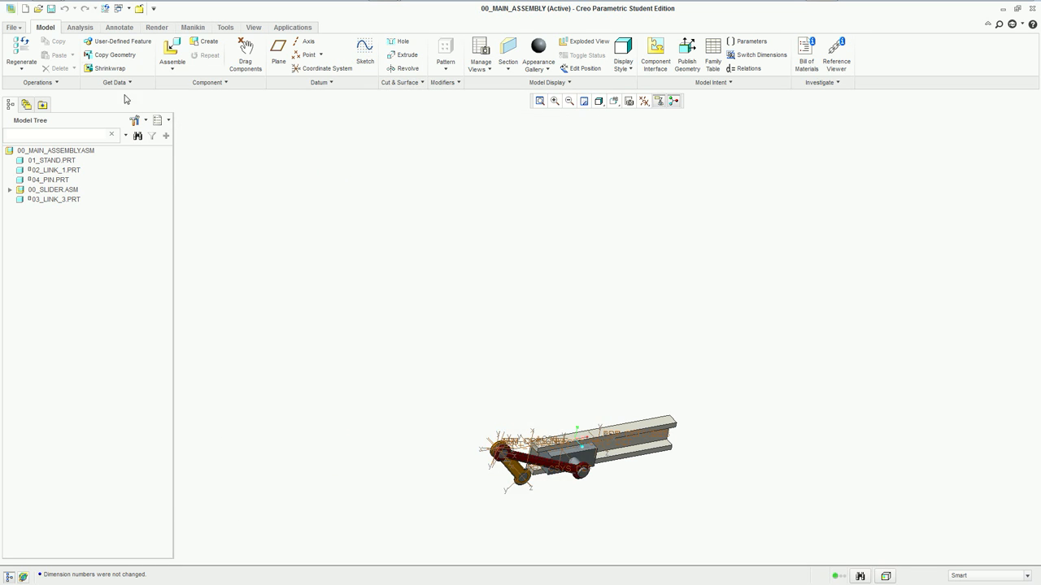
- Save 00_MAIN_ASSEMBLY in its current folder and return to the Mechanism application
left_click(50, 8)
left_click(360, 552)
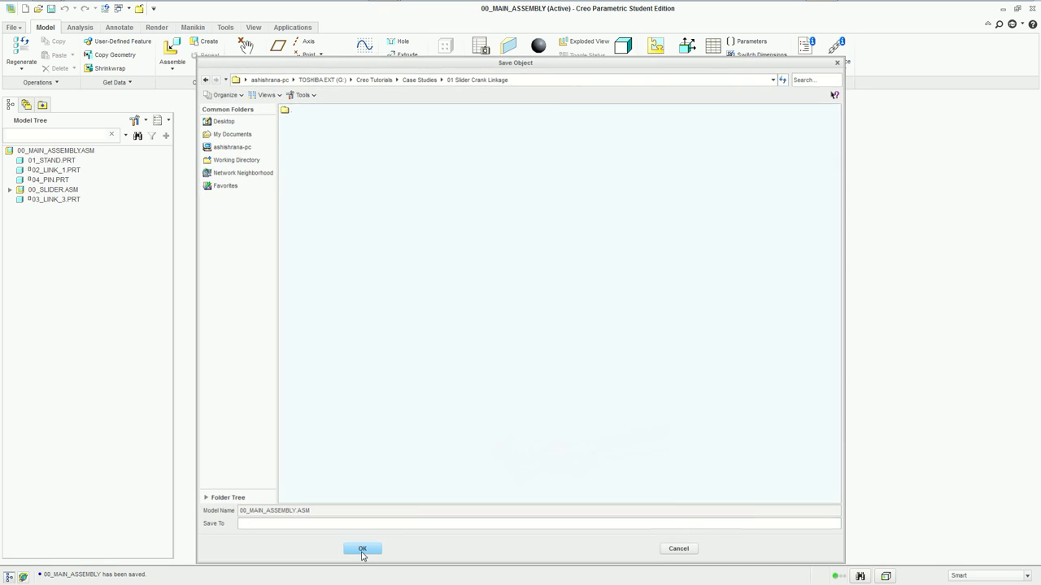
left_click(293, 29)
left_click(161, 51)
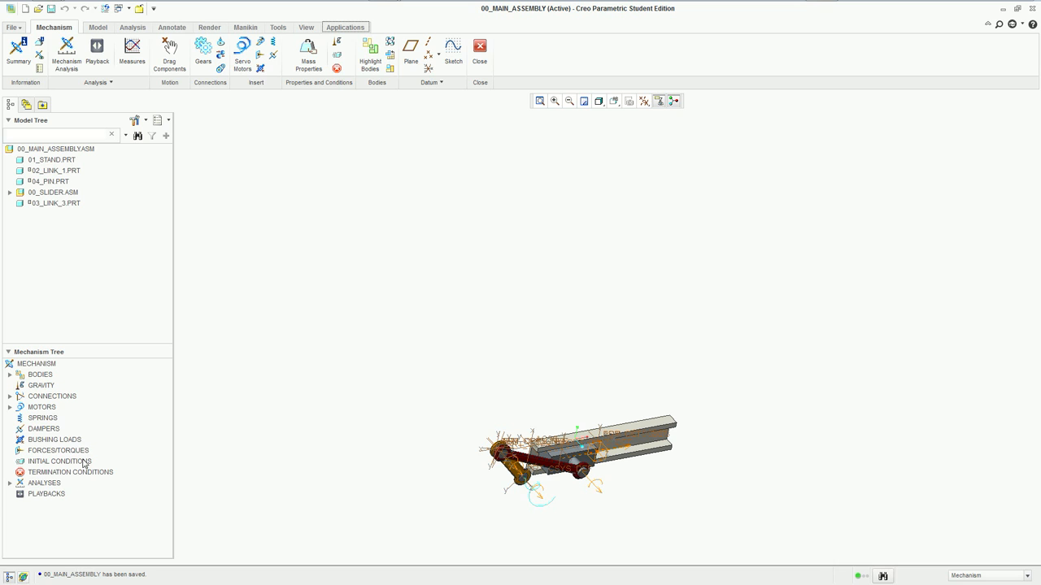
- Run the dynamic analysis AnalysisDefinition1 again from the mechanism's analyses
left_click(10, 483)
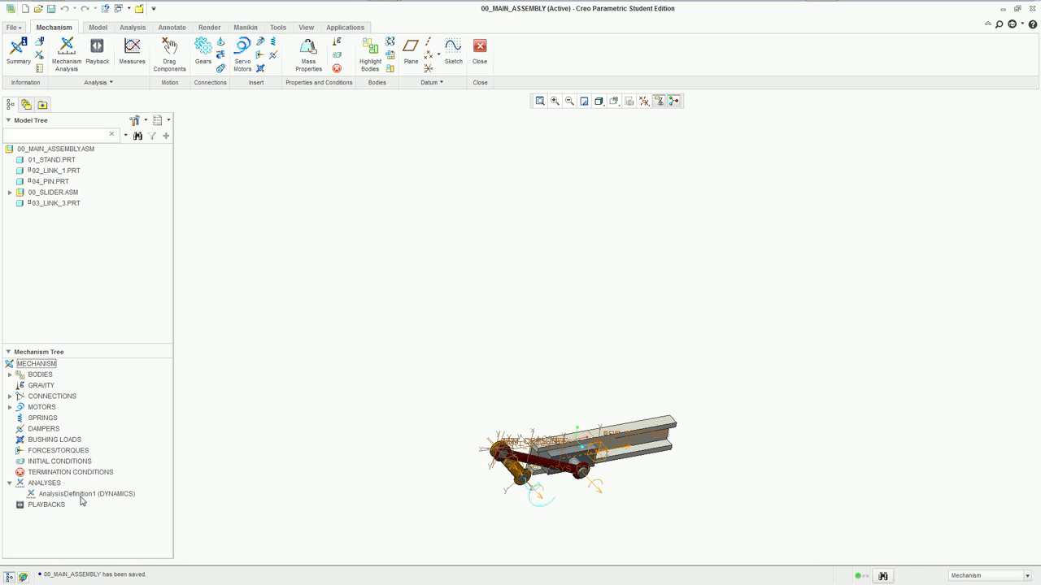
left_click(81, 495)
right_click(43, 498)
left_click(77, 538)
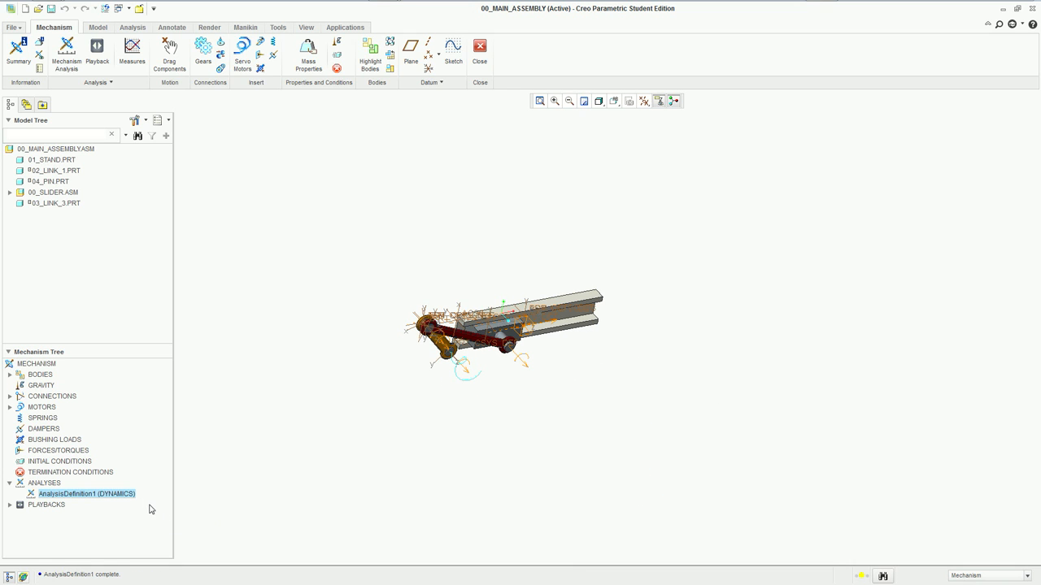
- Graph measure1 against time for the AnalysisDefinition1 result set, examine the pound-force curve, and close the graph
left_click(137, 70)
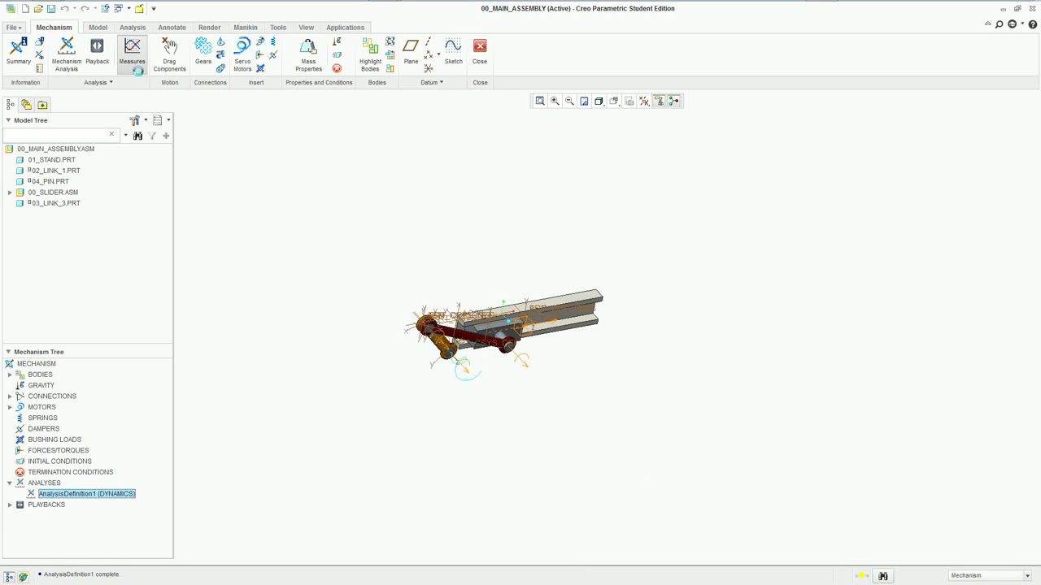
left_click(814, 280)
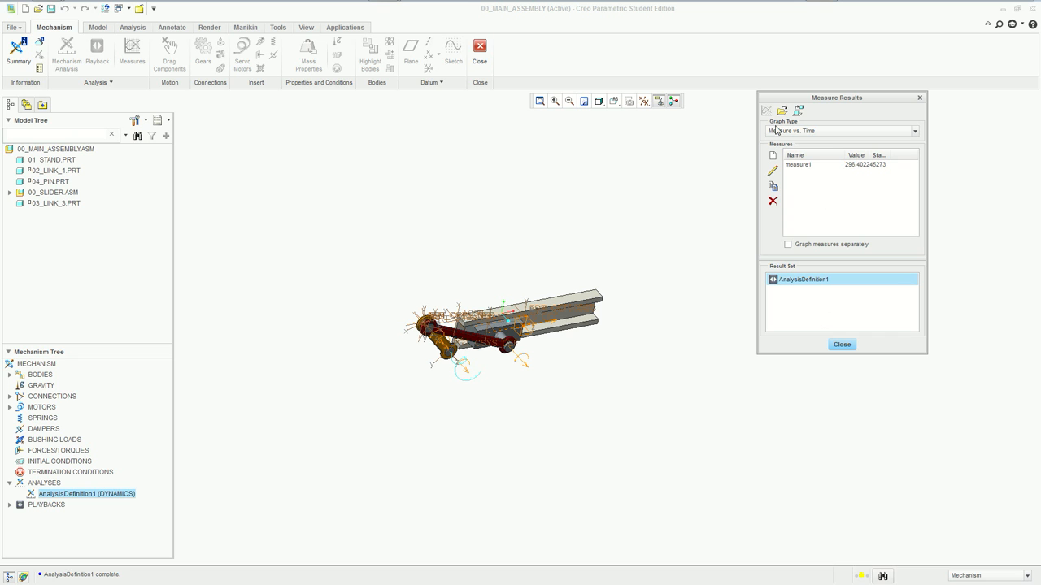
left_click(798, 164)
left_click(766, 110)
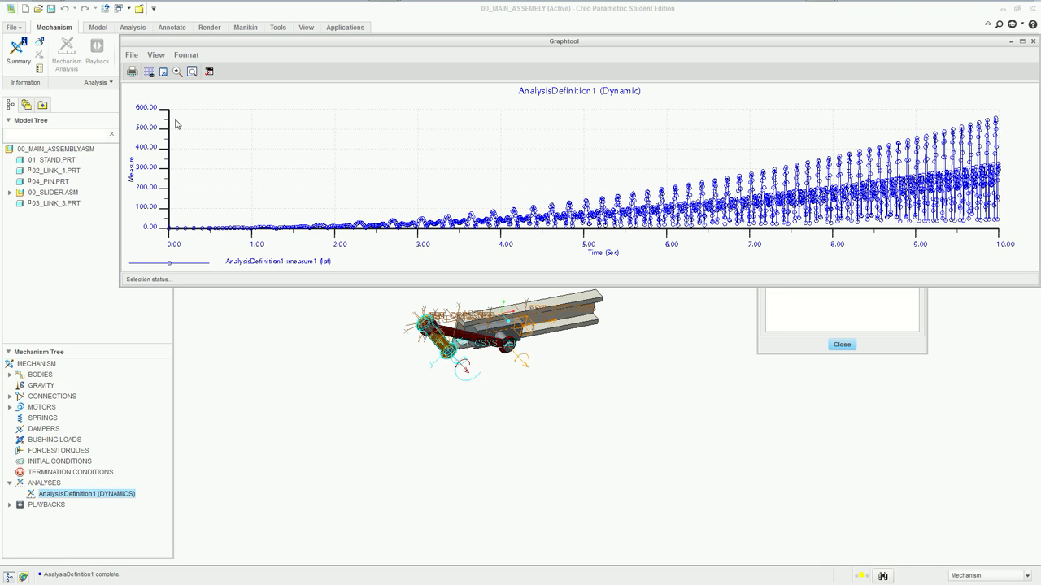
left_click_drag(275, 41, 128, 40)
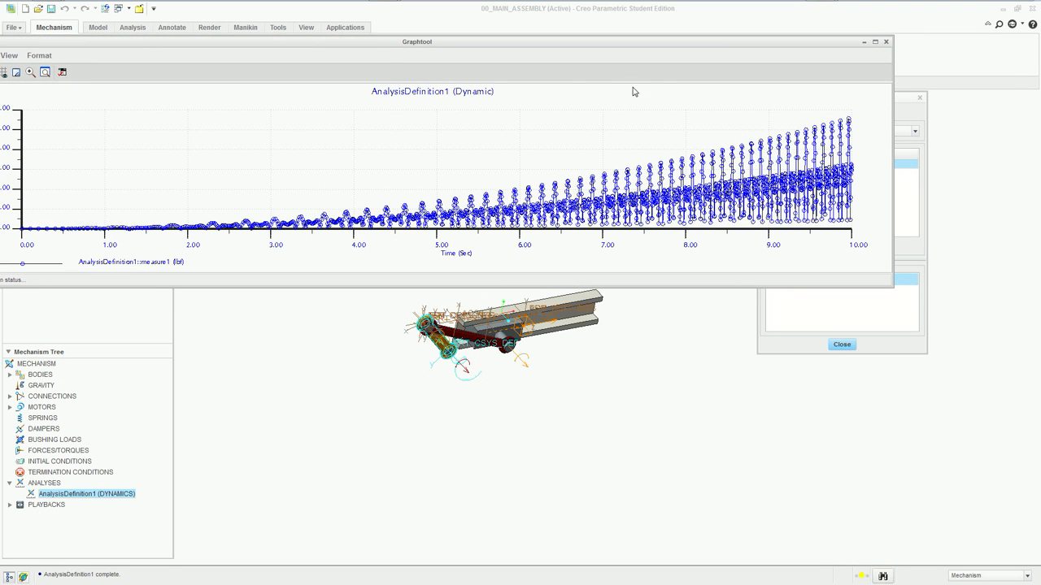
left_click_drag(823, 47, 919, 47)
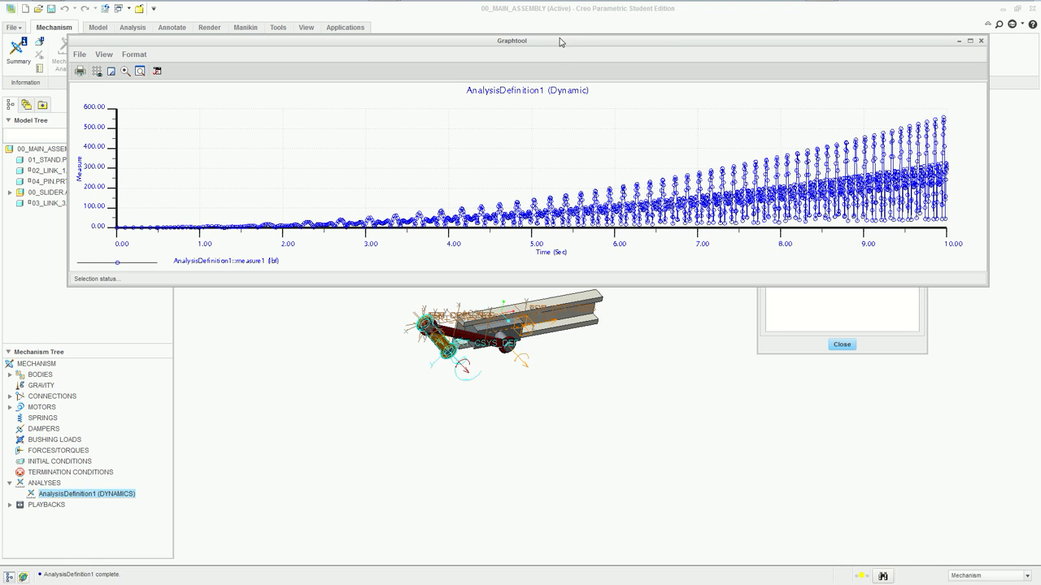
left_click_drag(585, 42, 408, 45)
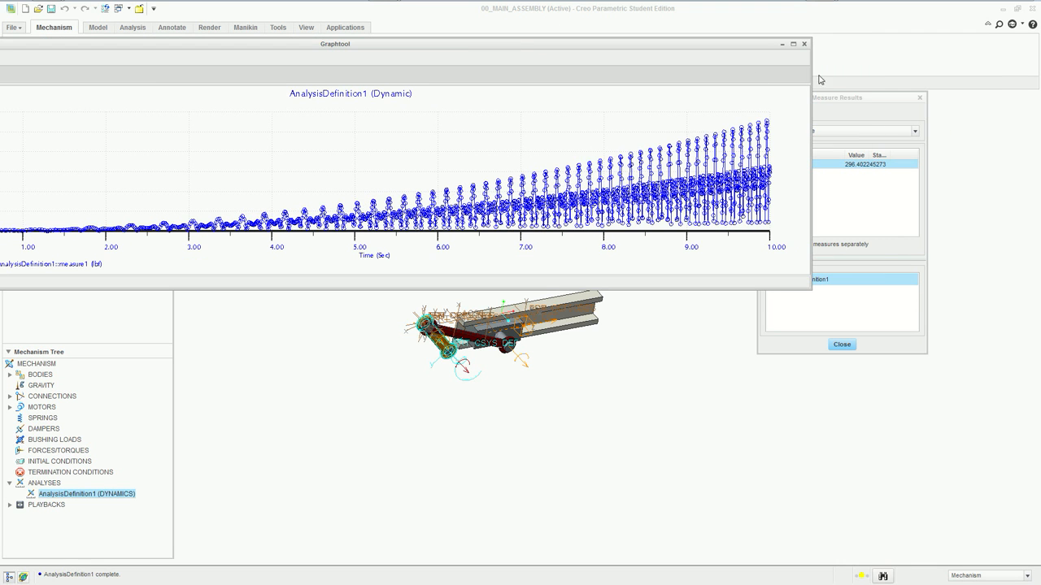
left_click(803, 43)
- Redefine measure1 to use the slider block's connection as its reaction, keeping the radial force component
left_click_drag(808, 101, 772, 84)
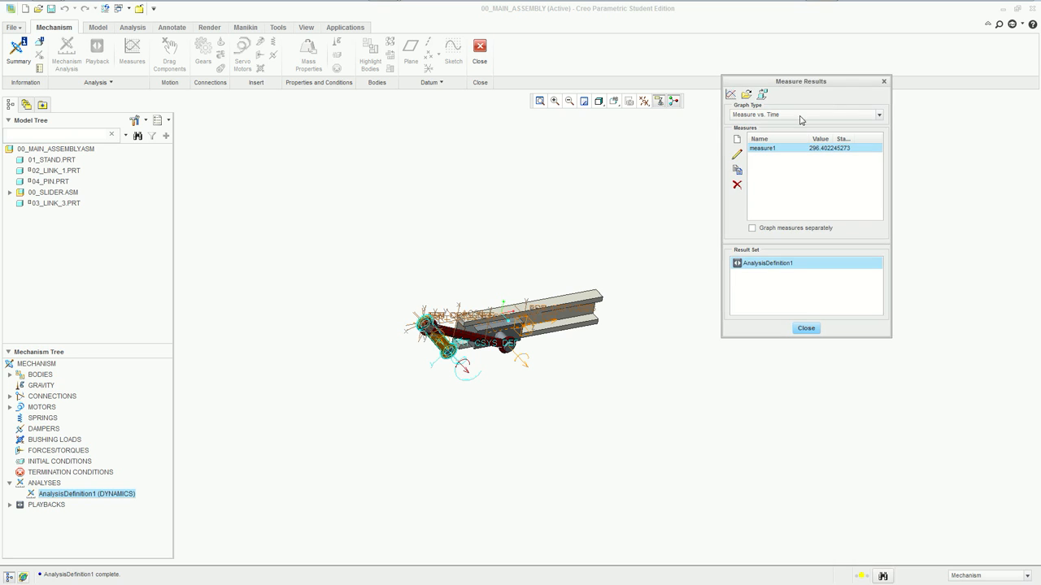
key("ctrl+d")
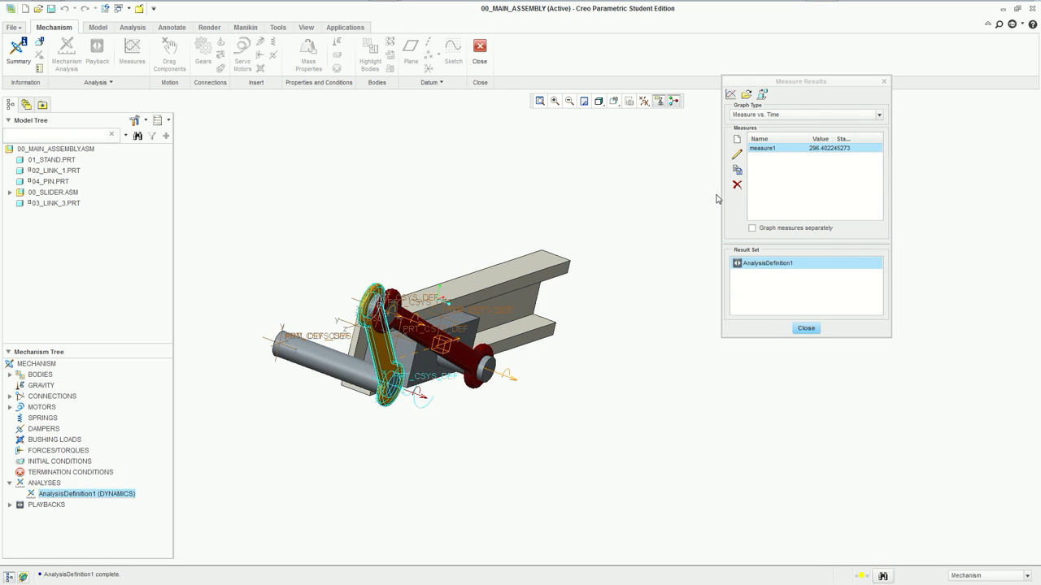
left_click(736, 155)
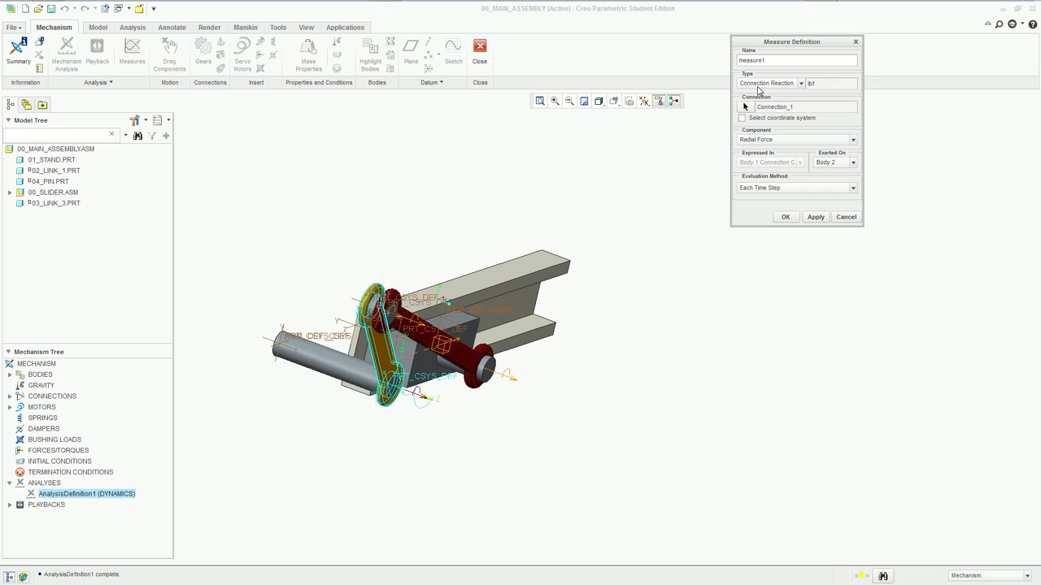
left_click(745, 107)
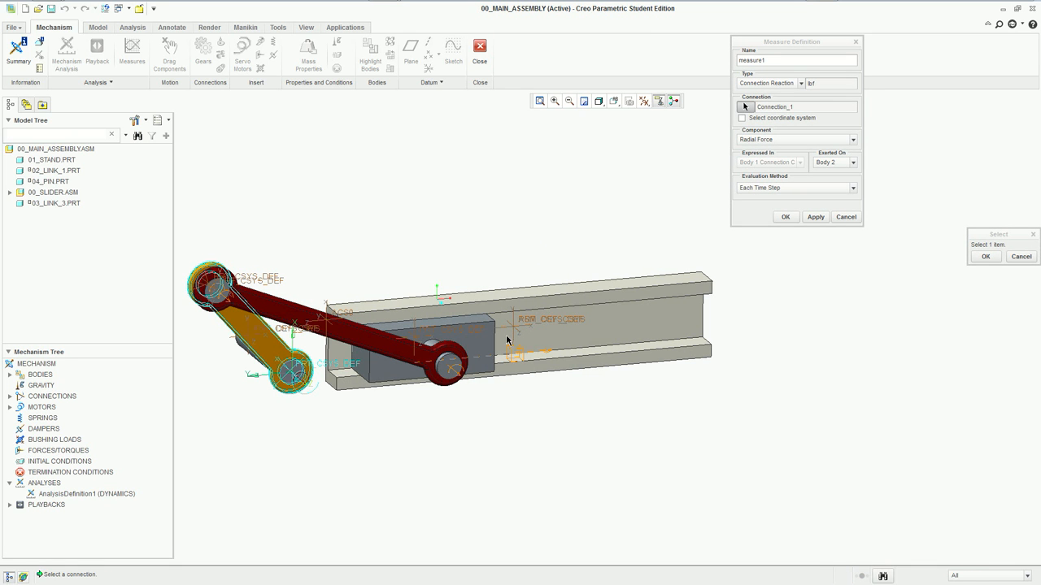
left_click(514, 354)
left_click(782, 217)
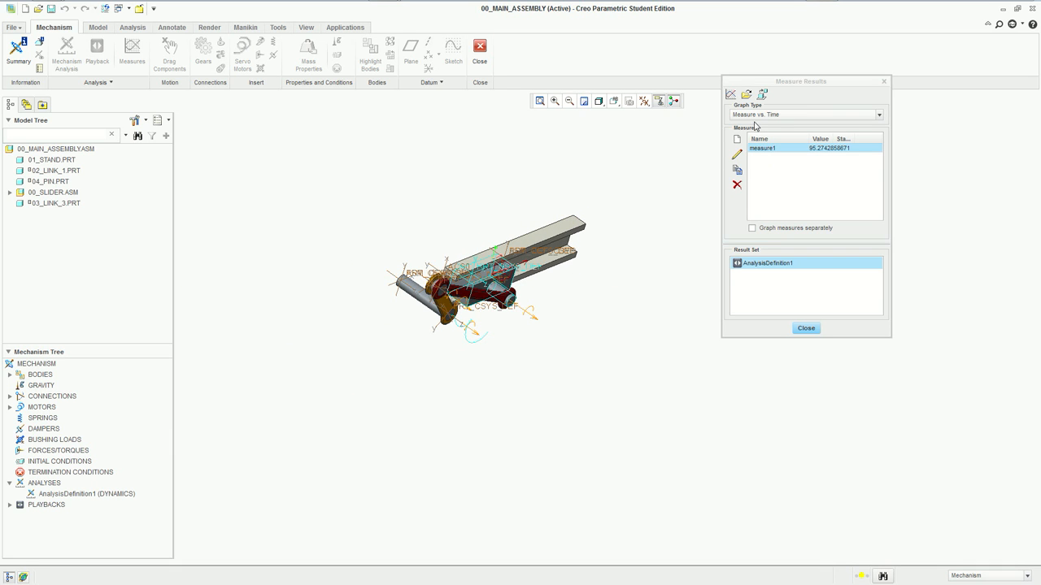
- Plot the slider connection's reaction over time from AnalysisDefinition1, examine the curve, and close the graph
left_click(731, 95)
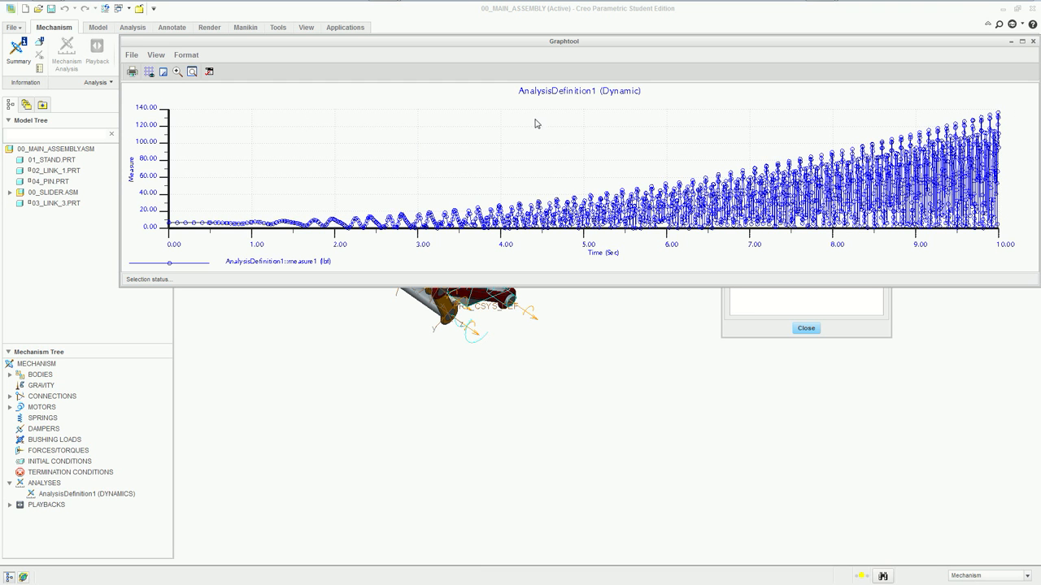
left_click_drag(756, 41, 547, 76)
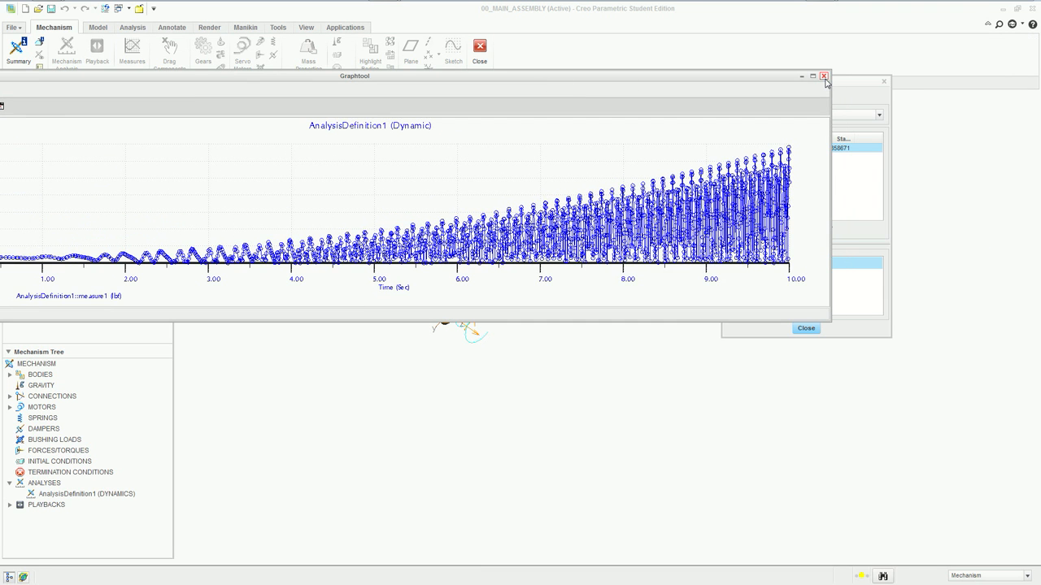
left_click(823, 77)
- Expand the playbacks in the mechanism tree and close the measure results
middle_click_drag(550, 300, 502, 317)
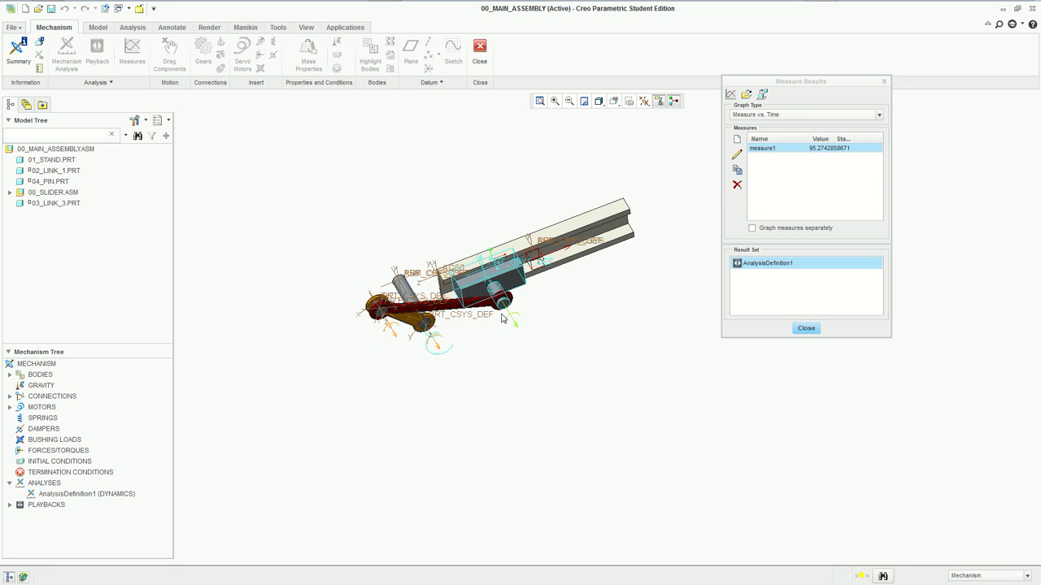
left_click(10, 505)
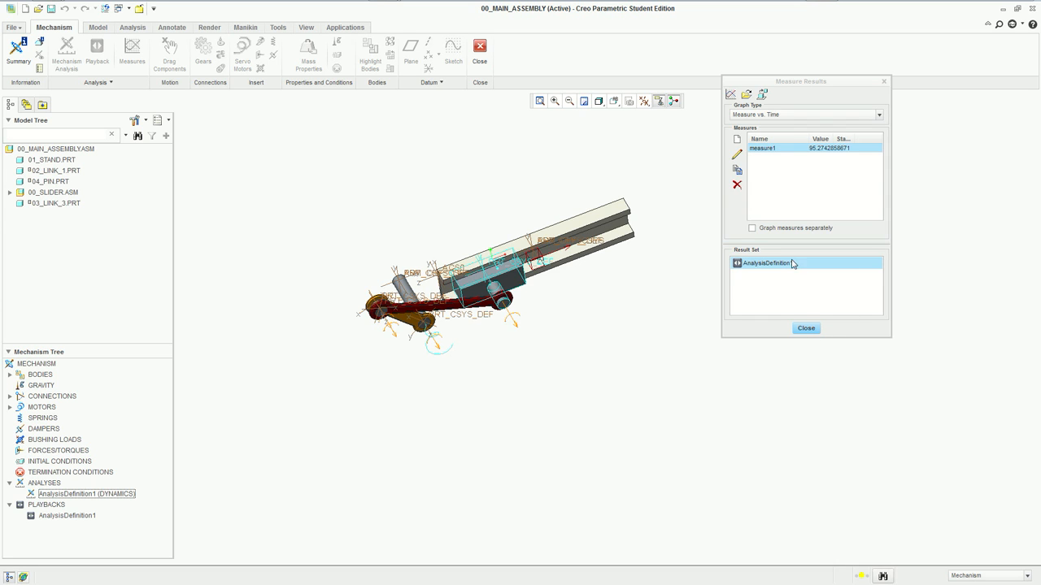
left_click(884, 82)
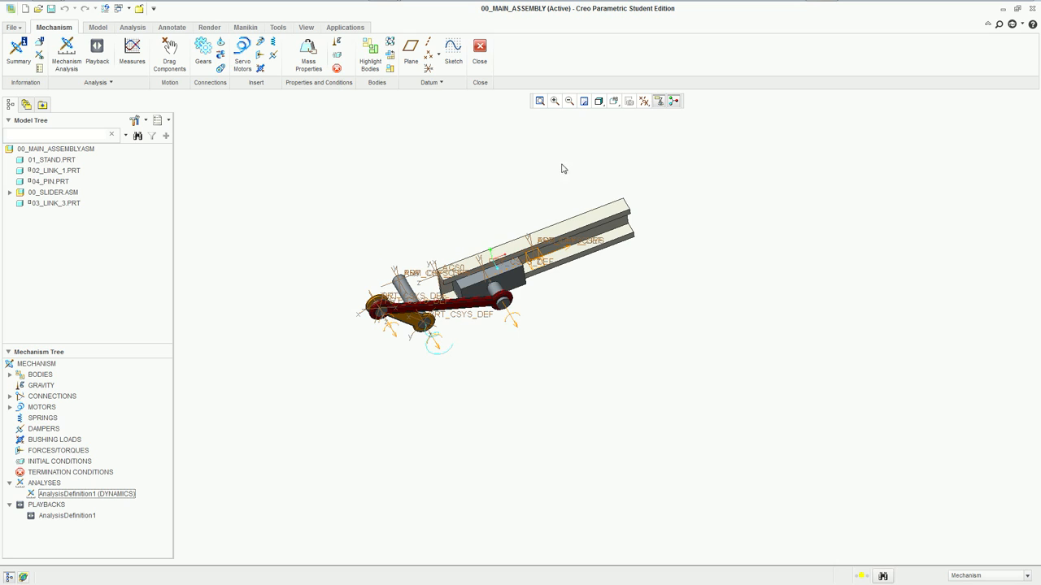
left_click(348, 27)
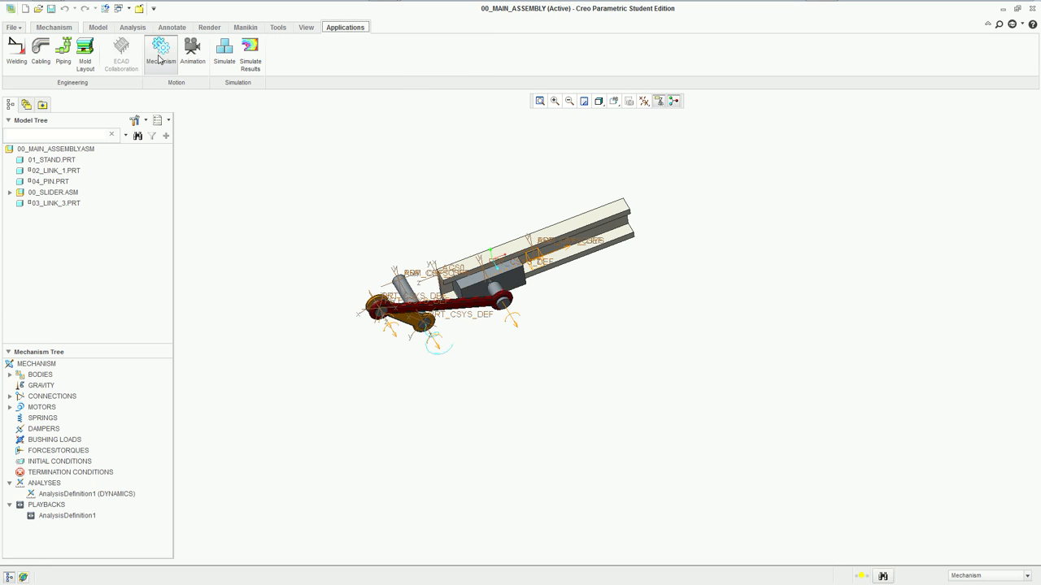
left_click(53, 28)
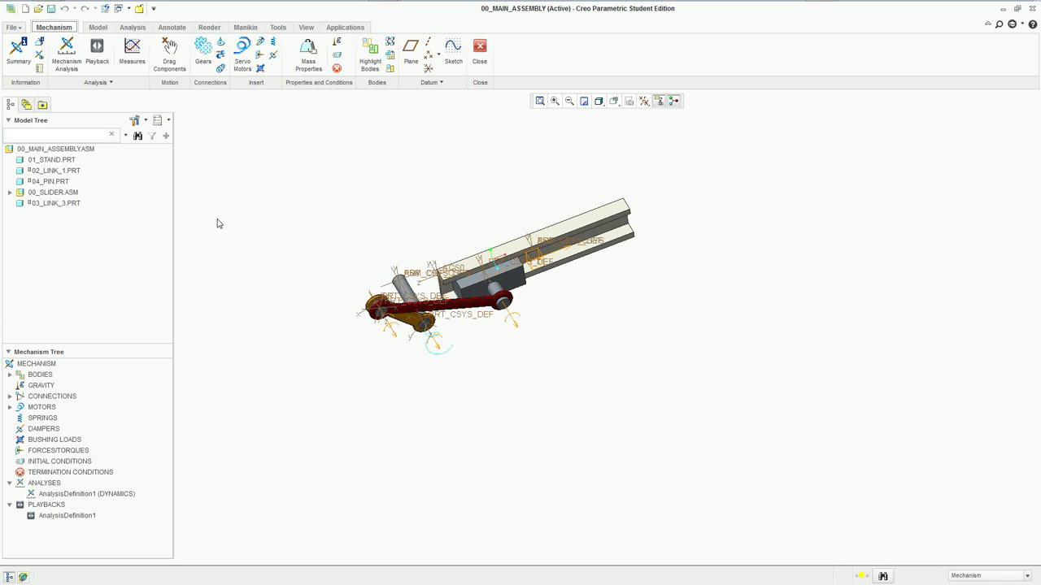
middle_click_drag(387, 427, 409, 412)
scroll(408, 406, "down", 2)
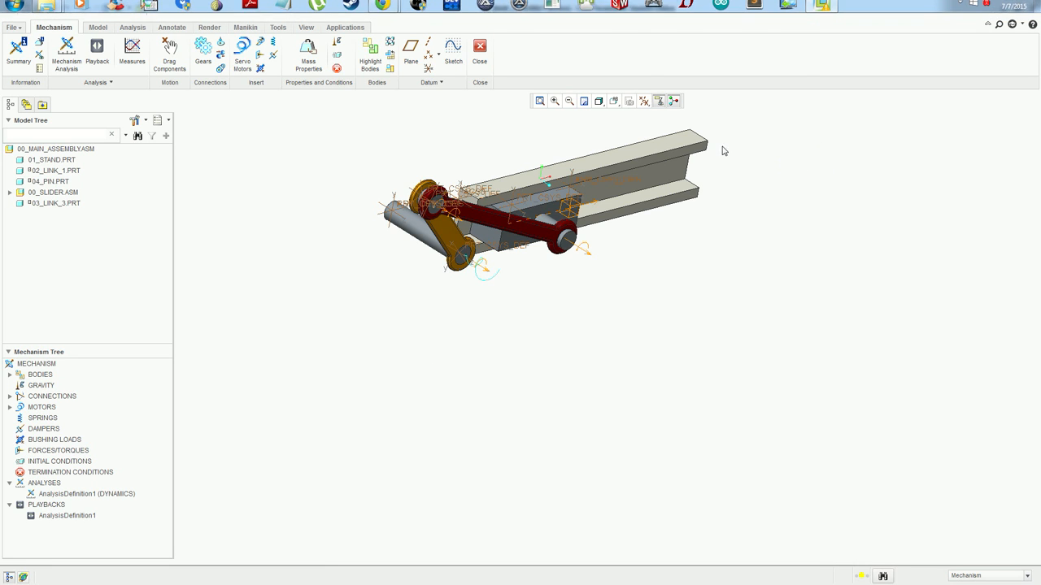
mouse_move(580, 377)
middle_mouse_down()
mouse_move(615, 351)
mouse_move(581, 388)
middle_mouse_up()
middle_click_drag(590, 351, 607, 390, "shift")
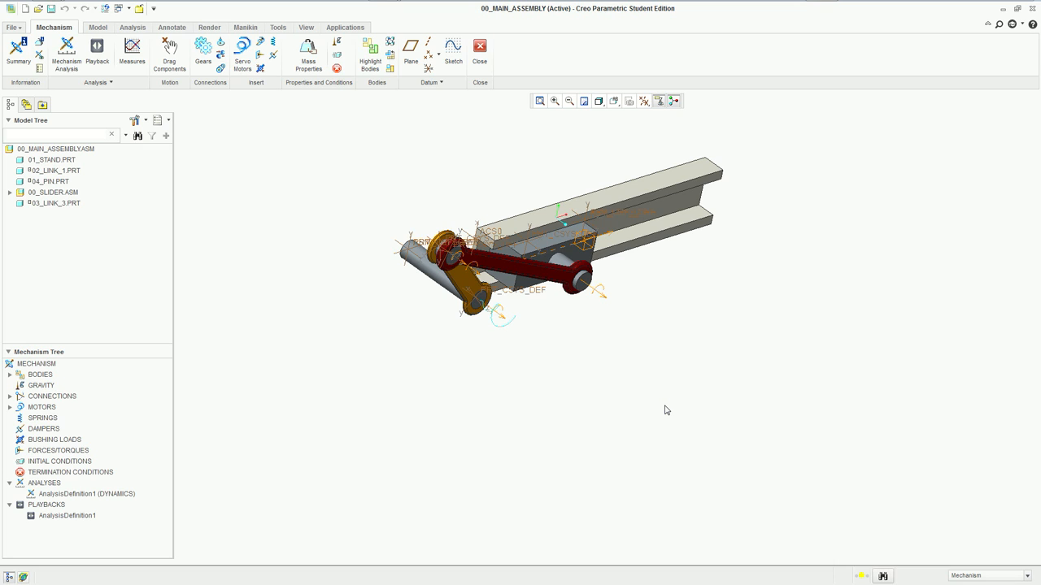
key("F7")
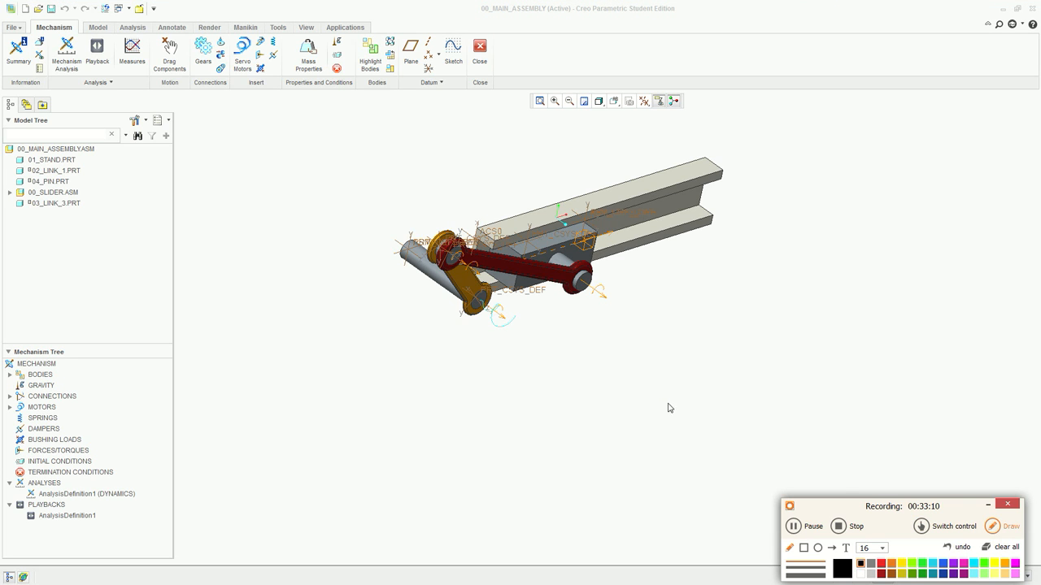